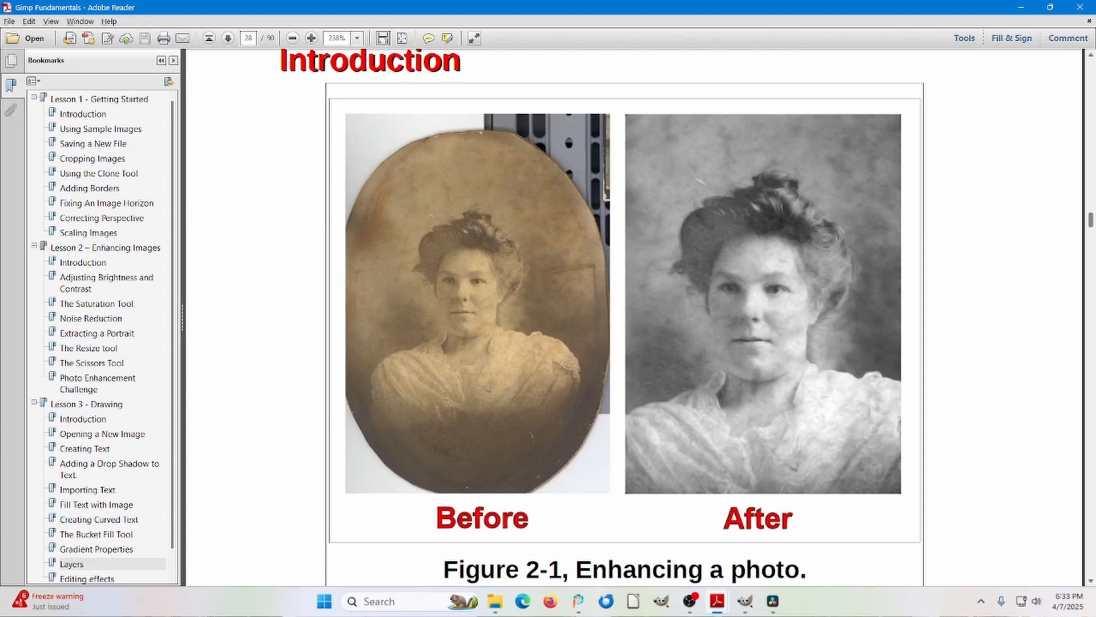
Copy the Figure 8, Family 2 portrait from the Sample Book PDF and paste it into GIMP as a new image
left_click(717, 601)
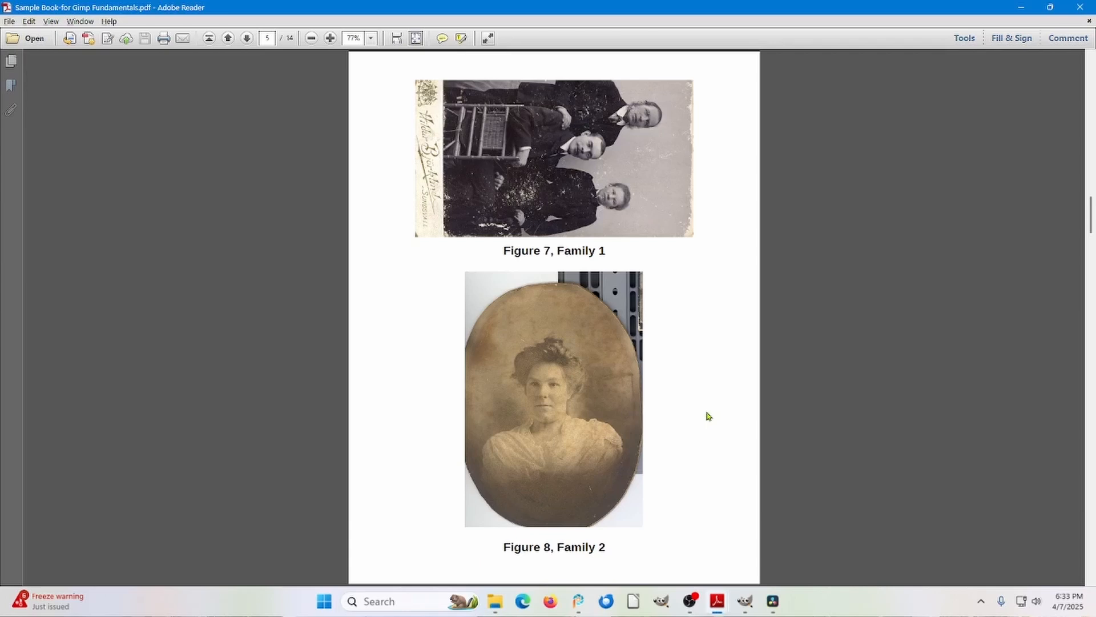
left_click(552, 410)
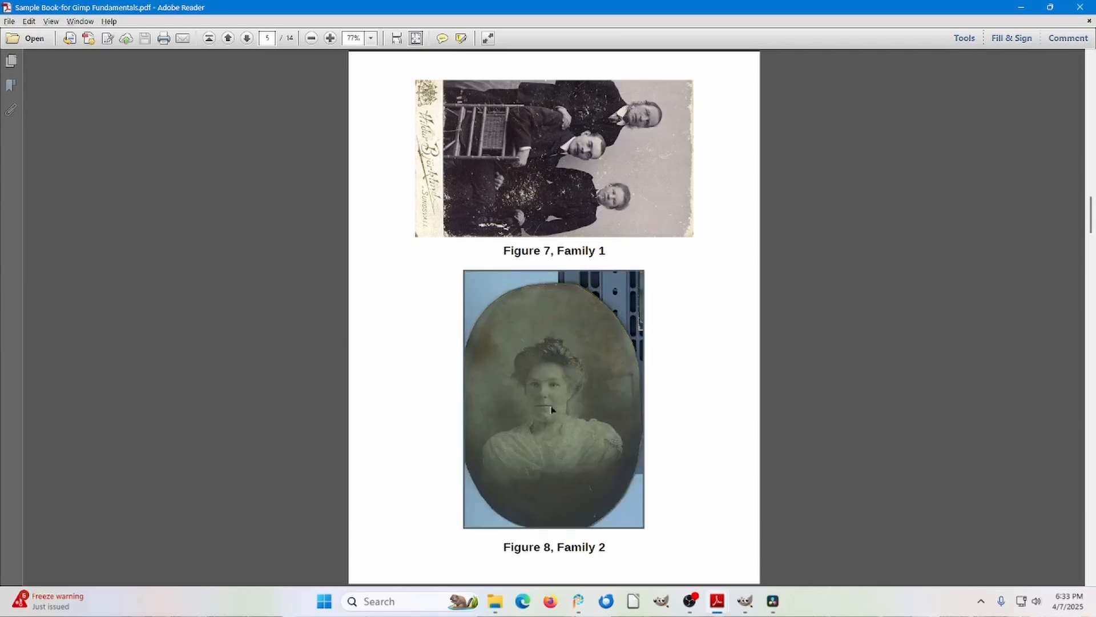
right_click(553, 410)
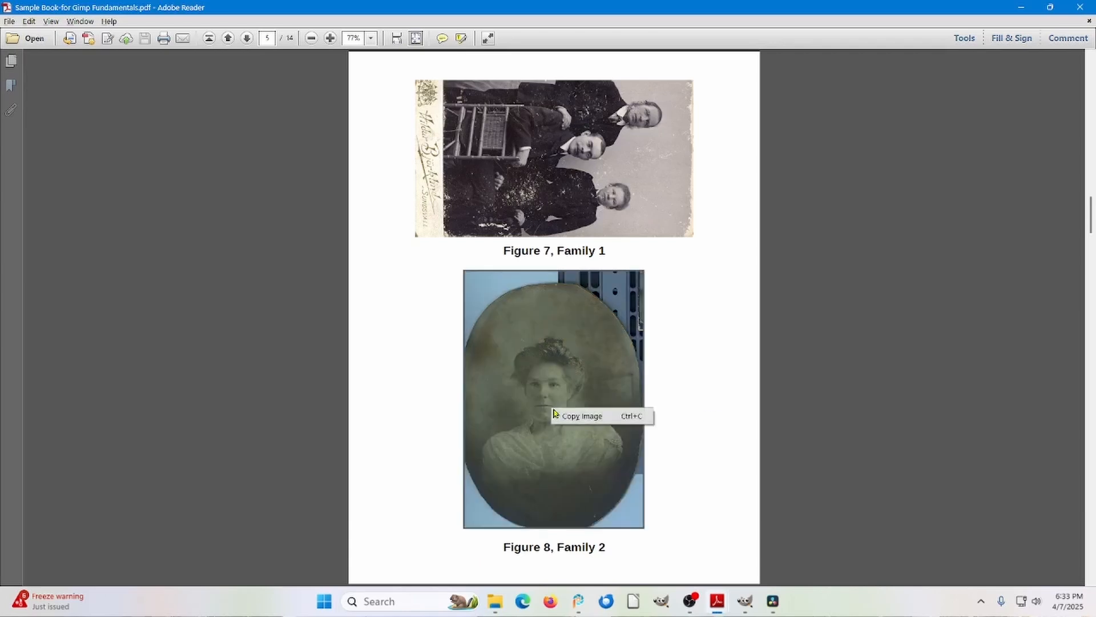
right_click(571, 416)
left_click(607, 423)
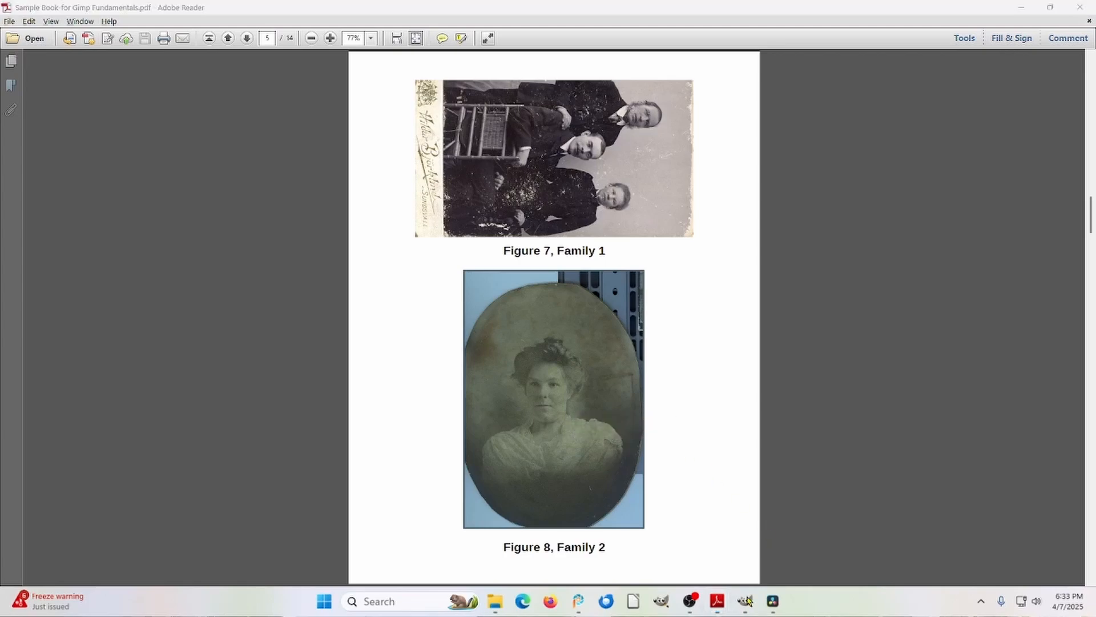
left_click(745, 600)
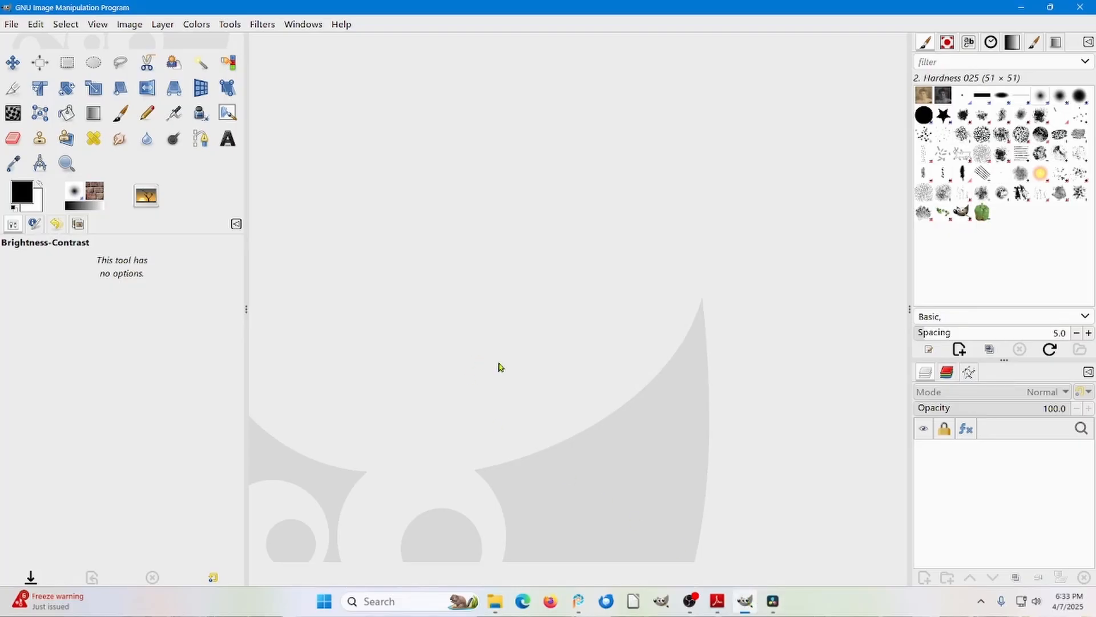
key("ctrl+shift+v")
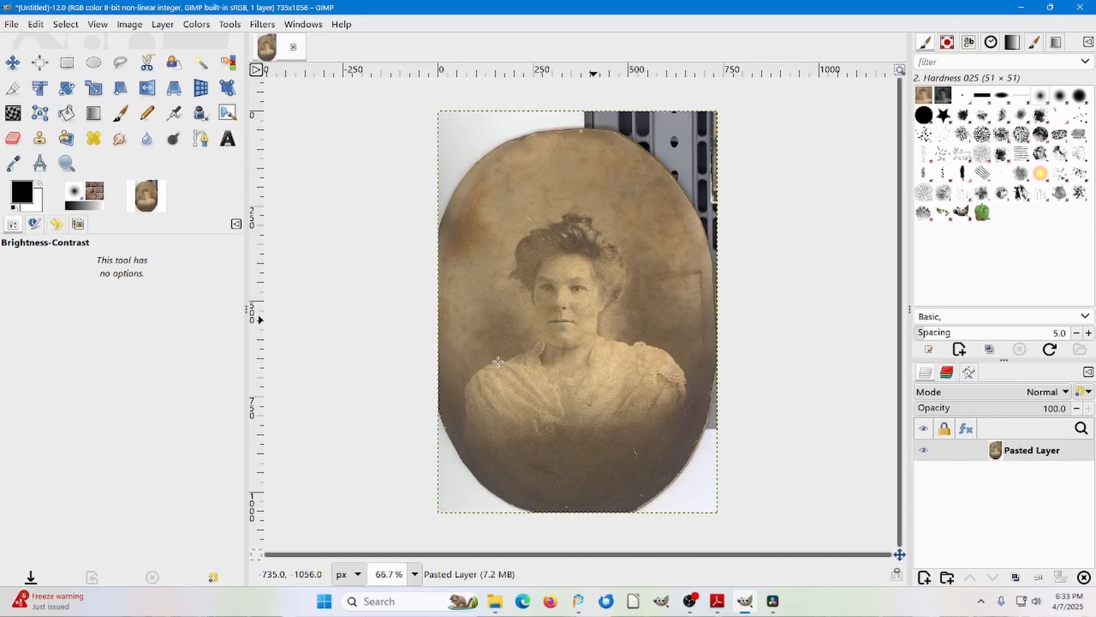
Duplicate the portrait image and convert the duplicate to grayscale mode
left_click(131, 24)
left_click(140, 42)
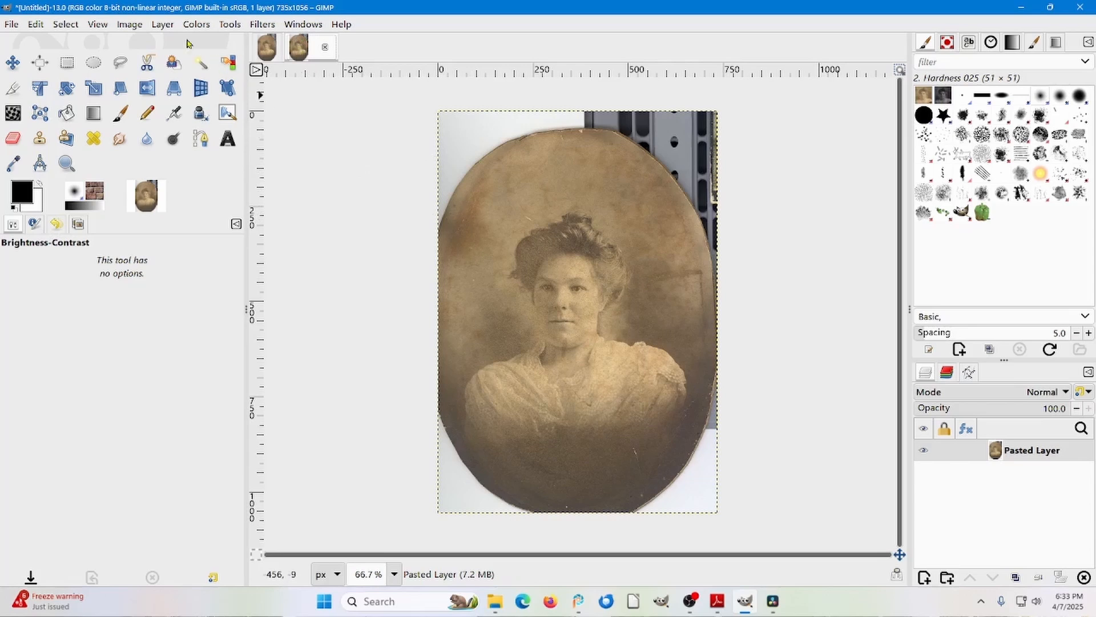
left_click(130, 24)
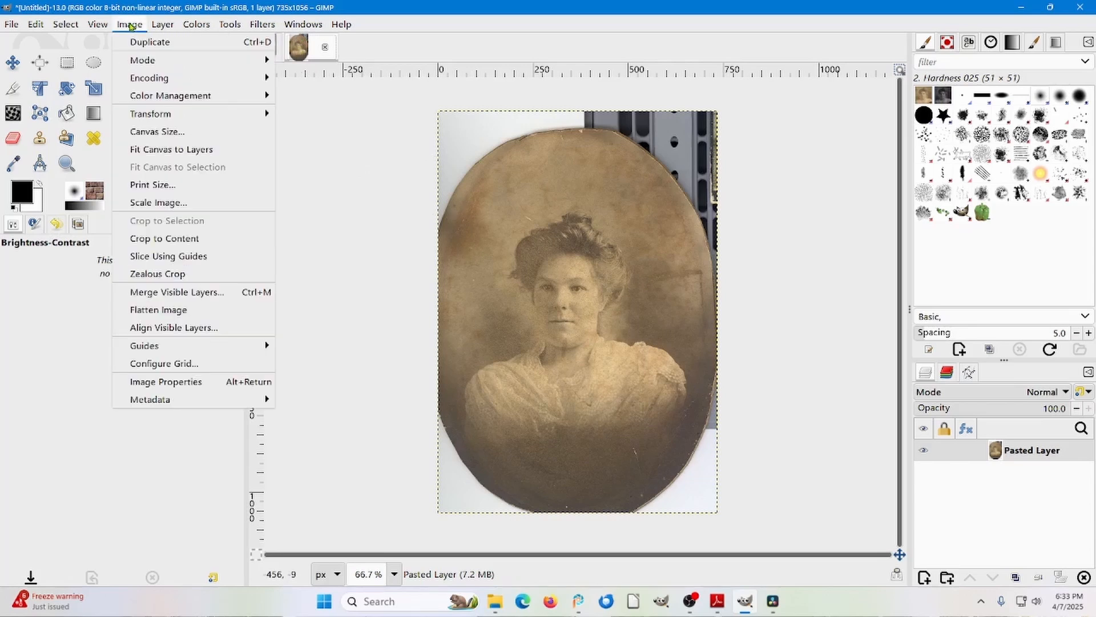
mouse_move(142, 61)
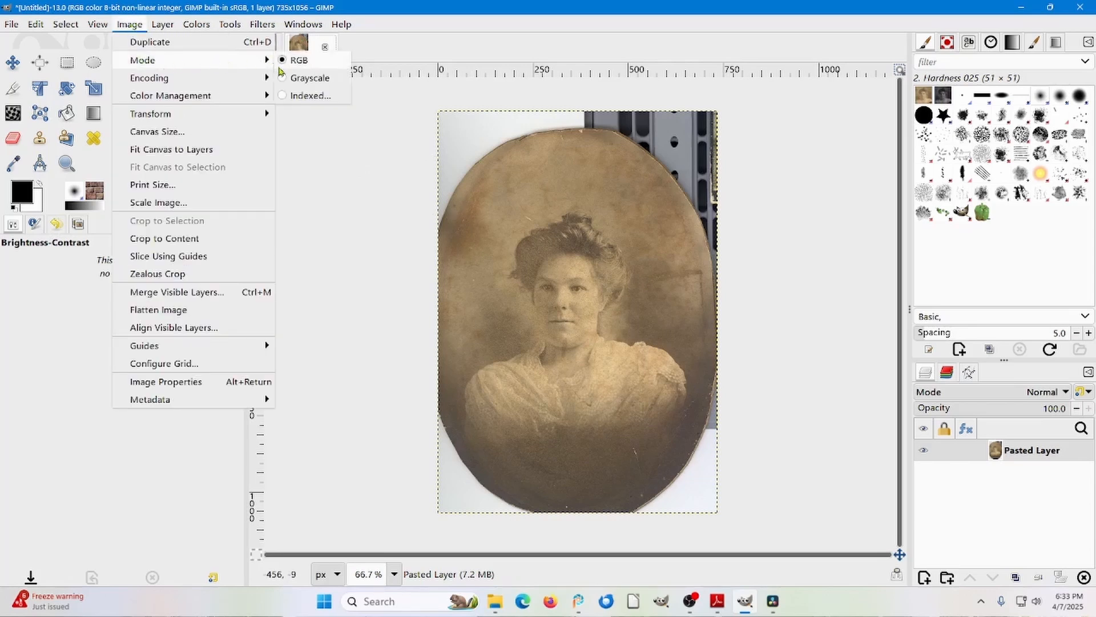
left_click(303, 78)
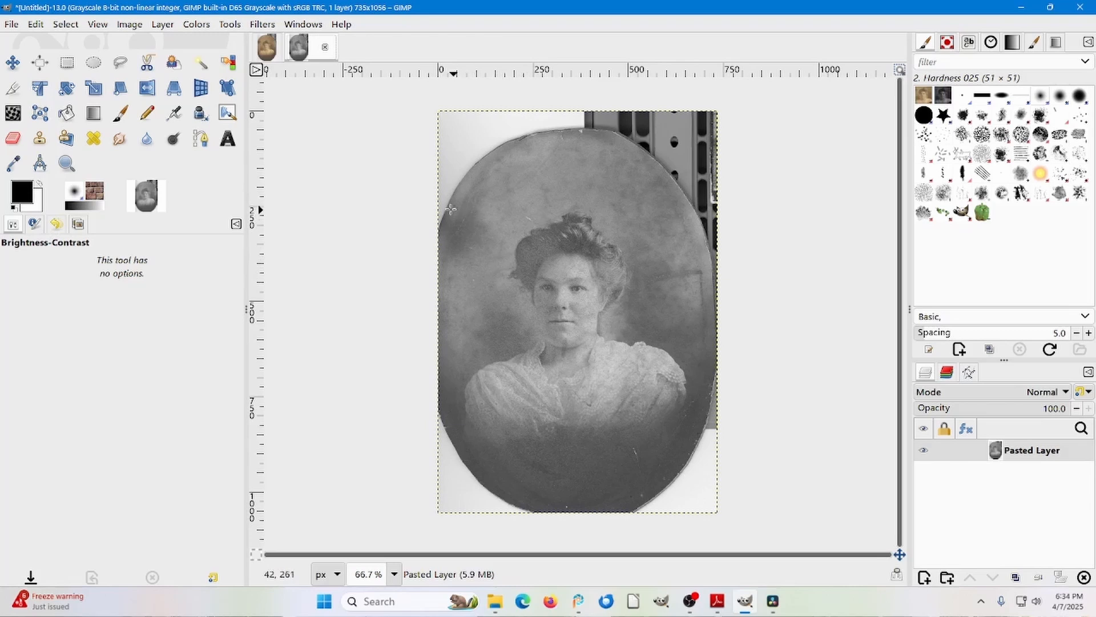
Crop the grayscale portrait to about 410 × 573 px around the woman's head and shoulders
left_click(12, 90)
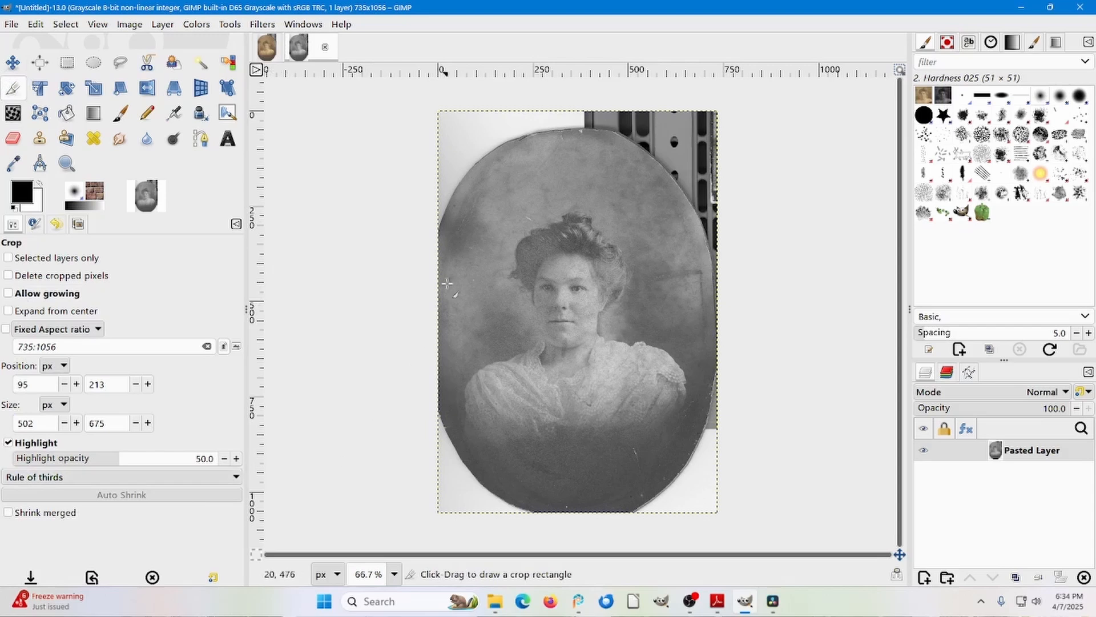
left_click_drag(469, 205, 640, 423)
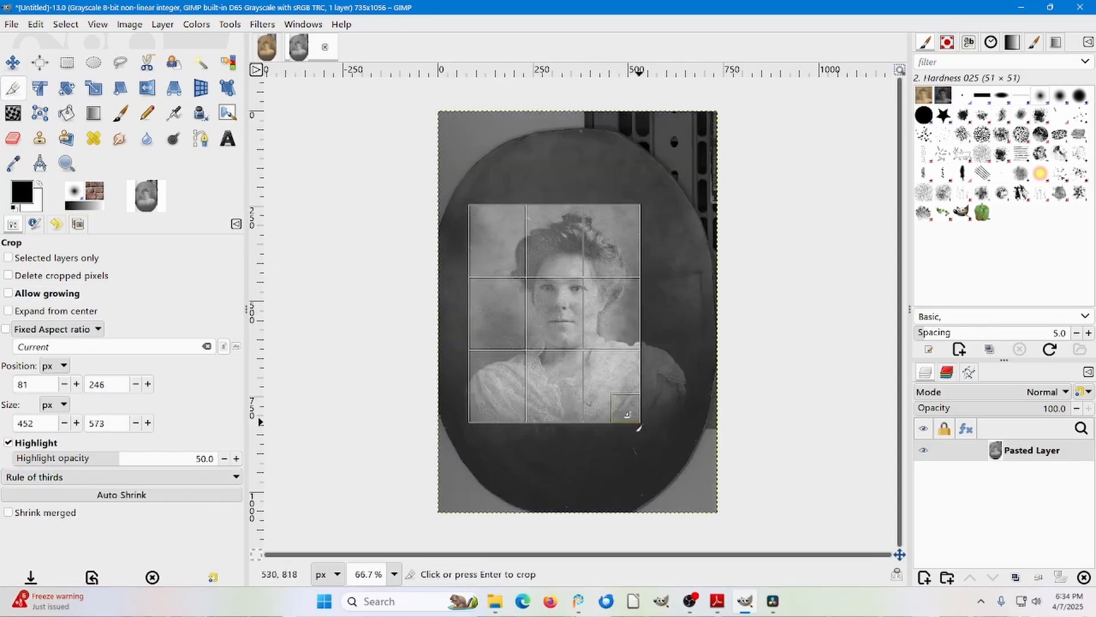
left_click_drag(497, 294, 512, 295)
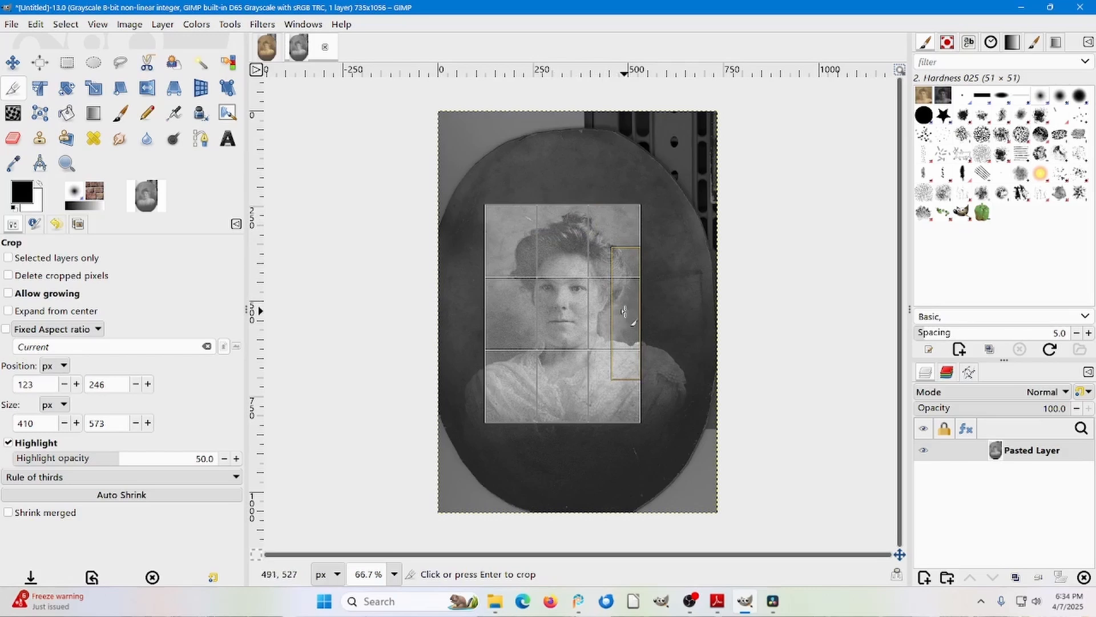
left_click(569, 307)
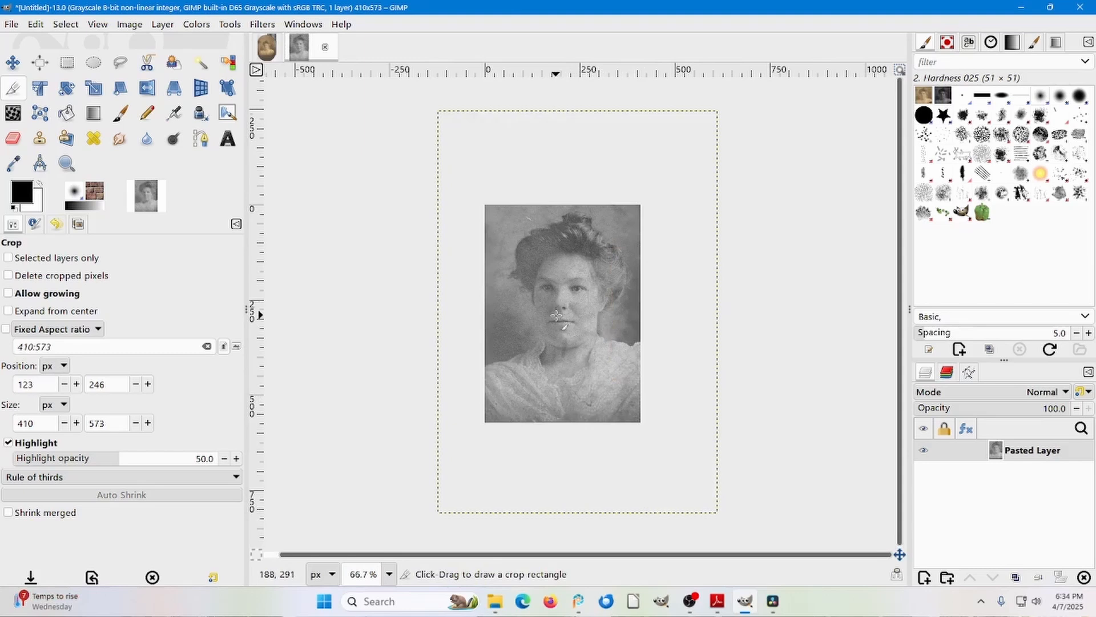
Apply the Noise Reduction filter to the cropped portrait with a strength of 8
scroll(556, 315, "up", 3)
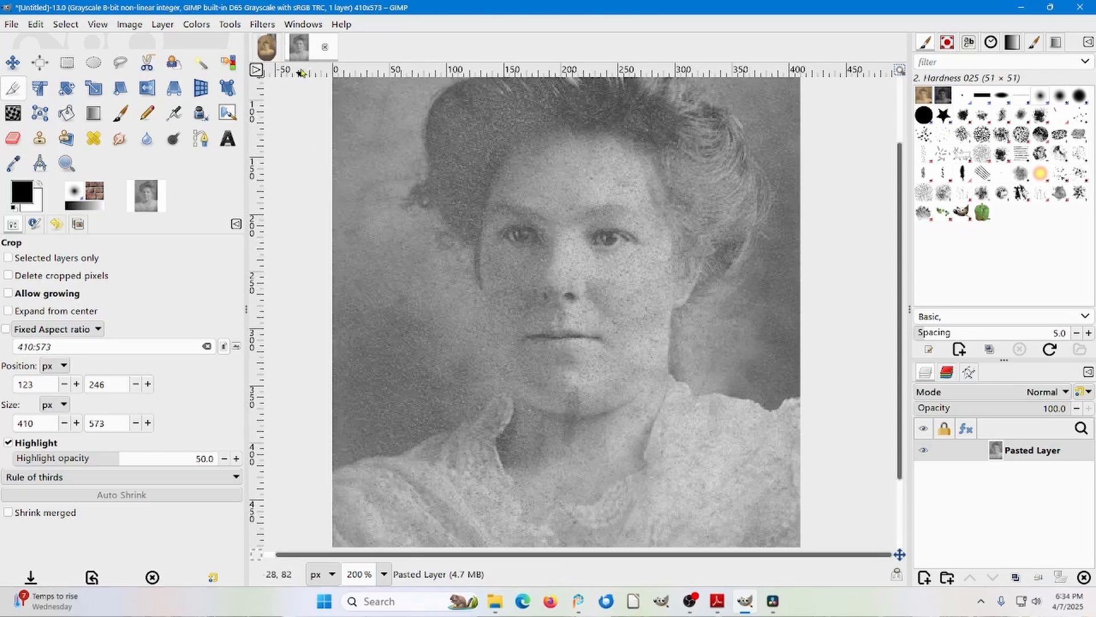
left_click(267, 31)
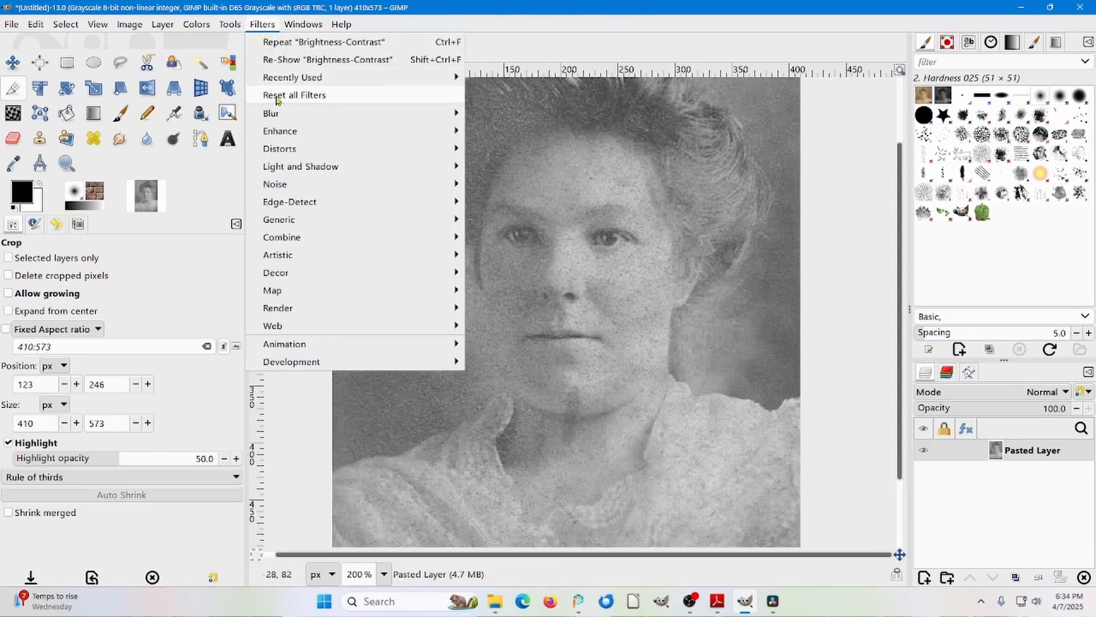
mouse_move(298, 134)
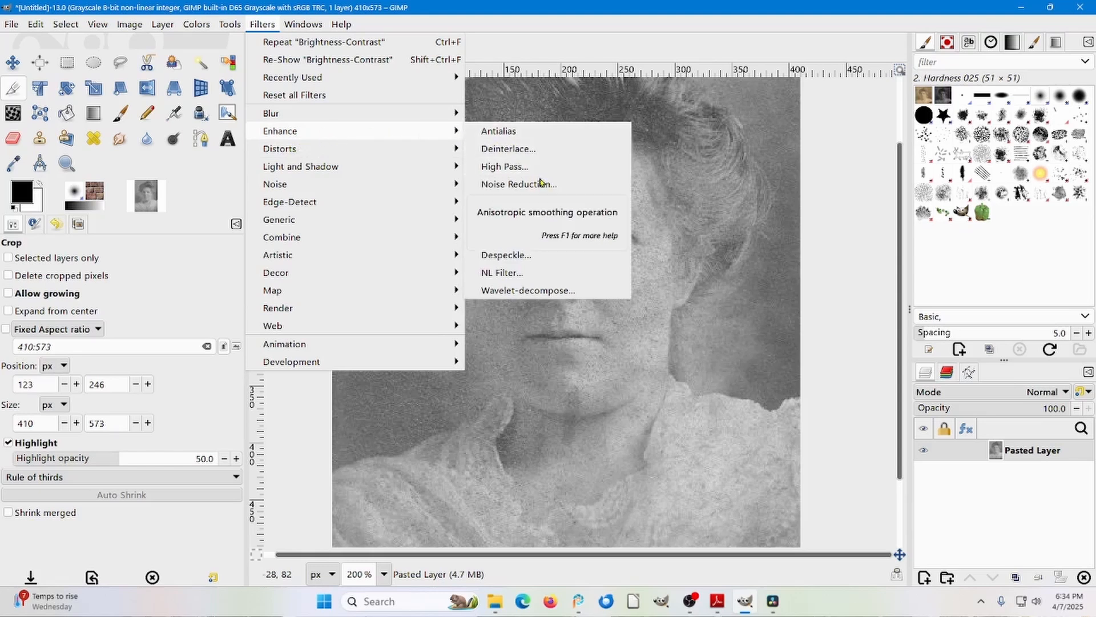
left_click(524, 184)
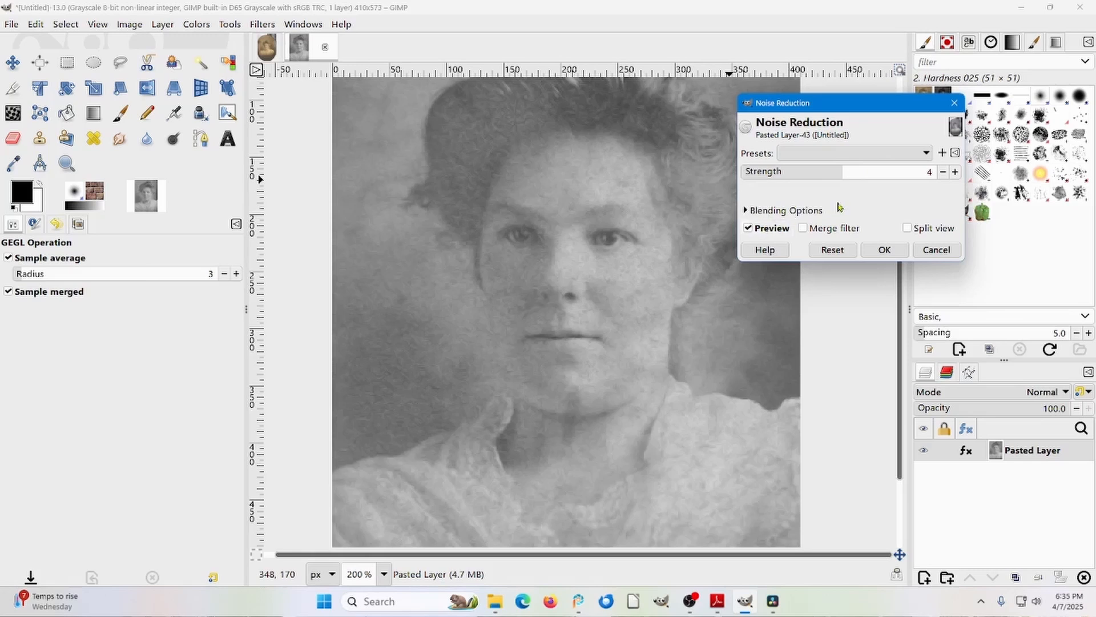
left_click(956, 172)
left_click(956, 172)
left_click(956, 173)
left_click(955, 173)
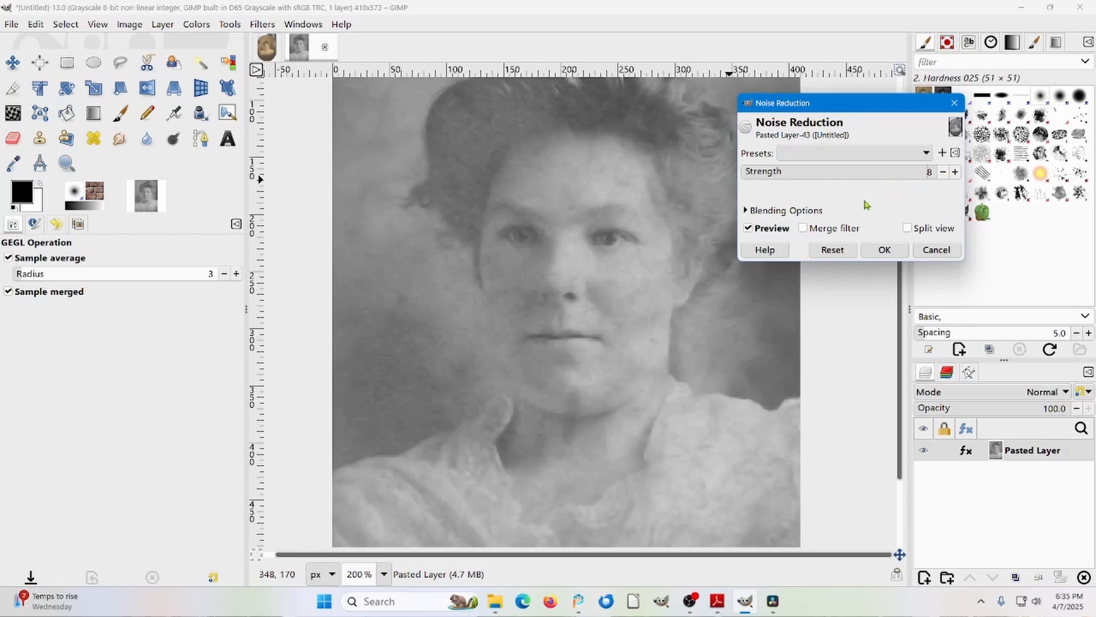
left_click(879, 250)
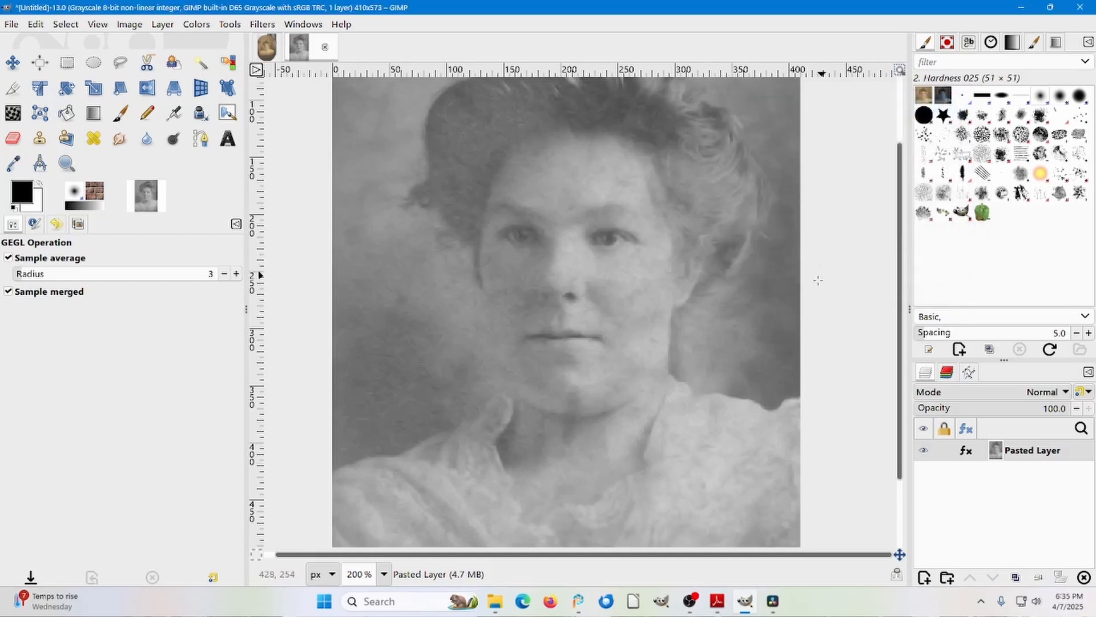
Apply a Brightness-Contrast adjustment to the portrait with contrast 27 and brightness 17
scroll(798, 279, "down", 2)
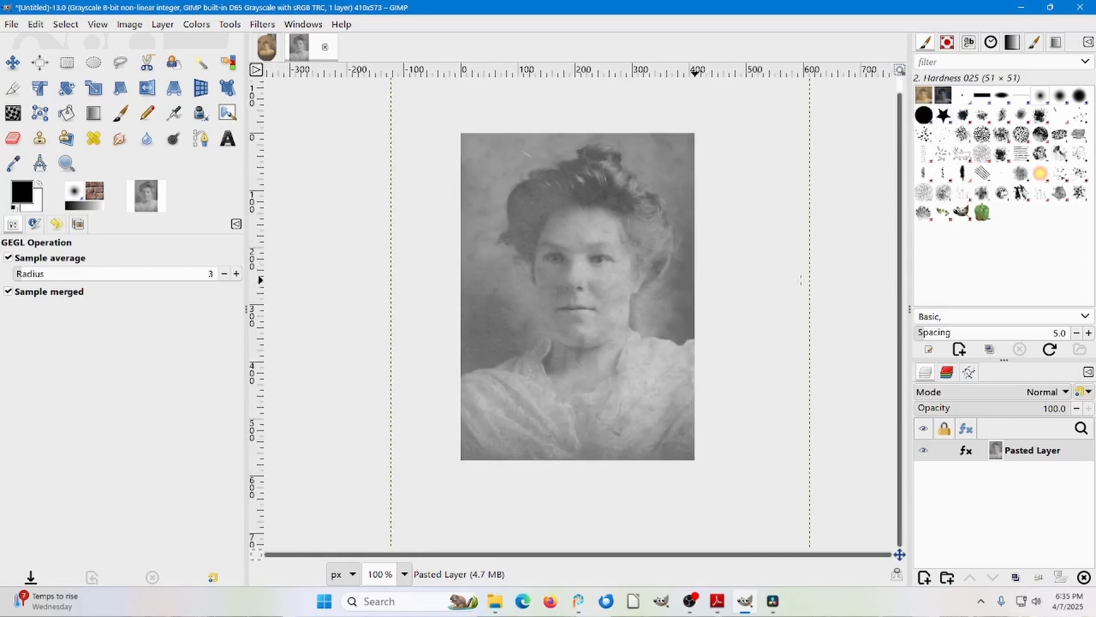
left_click(262, 25)
left_click(469, 8)
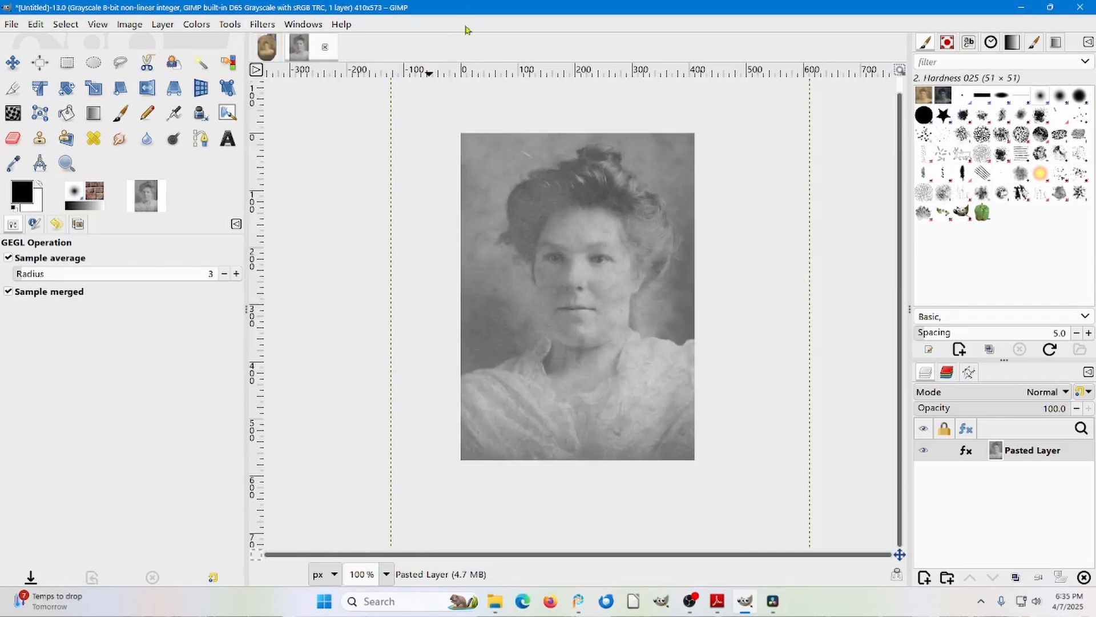
left_click(194, 26)
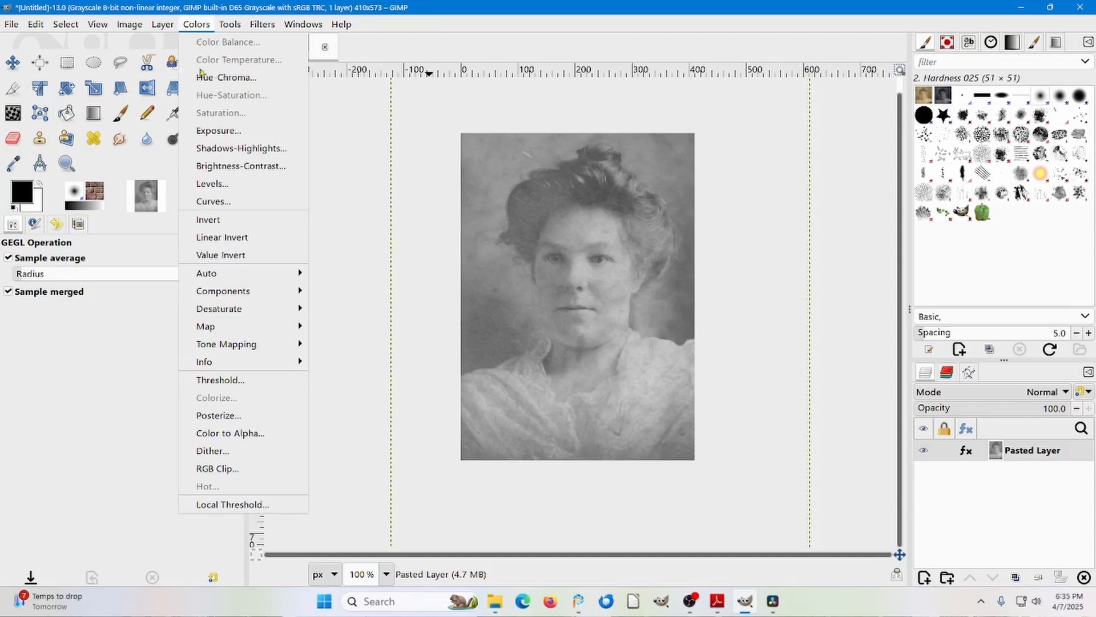
left_click(222, 167)
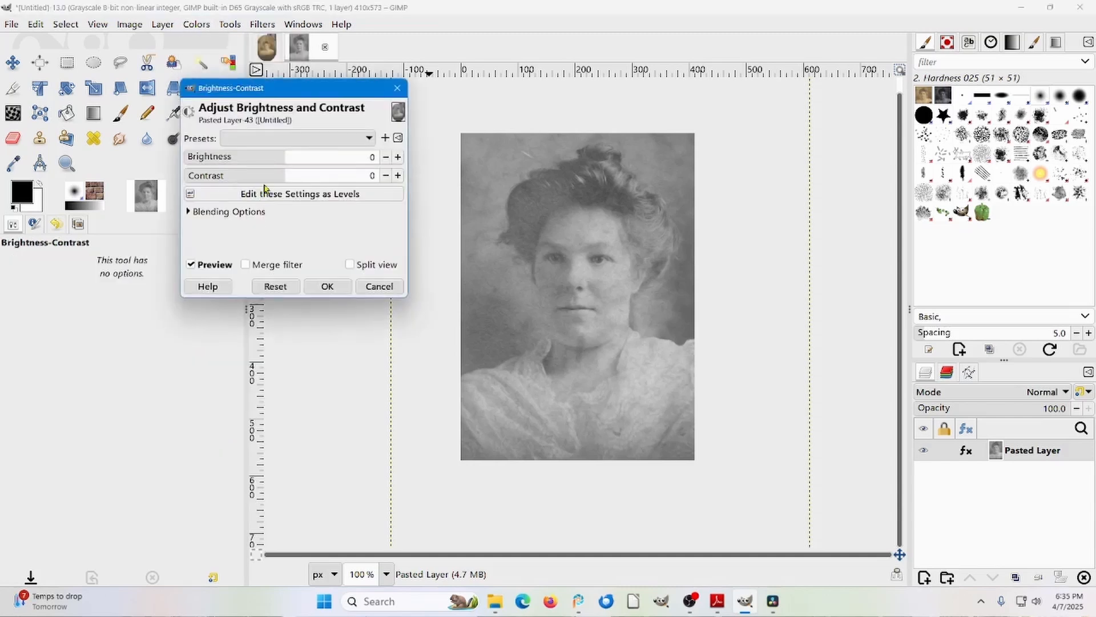
left_click(398, 176)
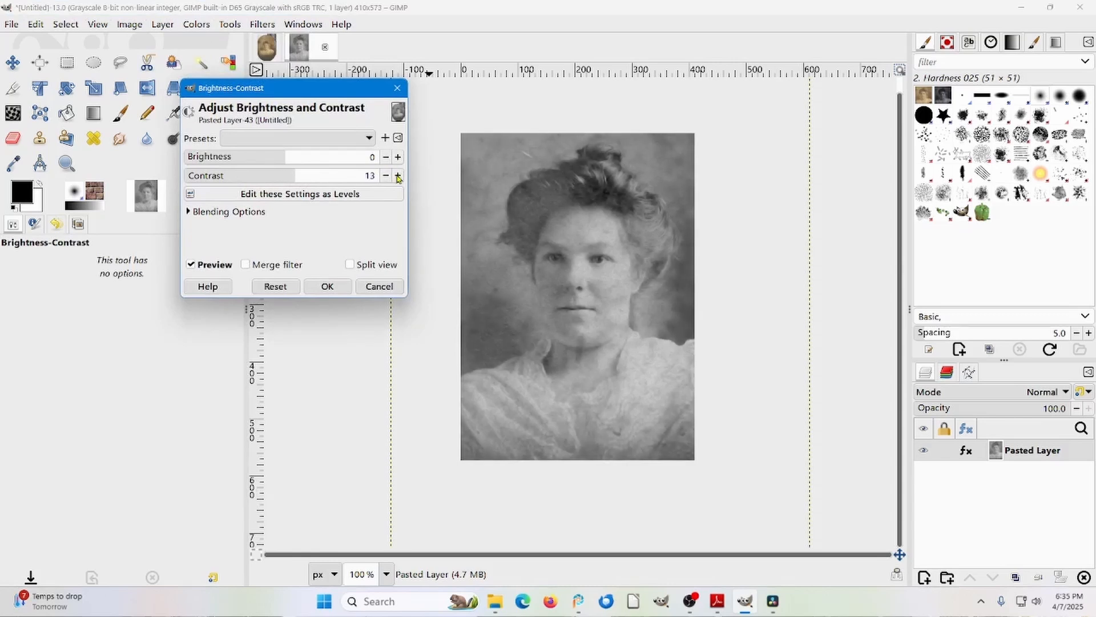
left_click(398, 177)
left_click(398, 177)
left_click(398, 177)
left_click(398, 177)
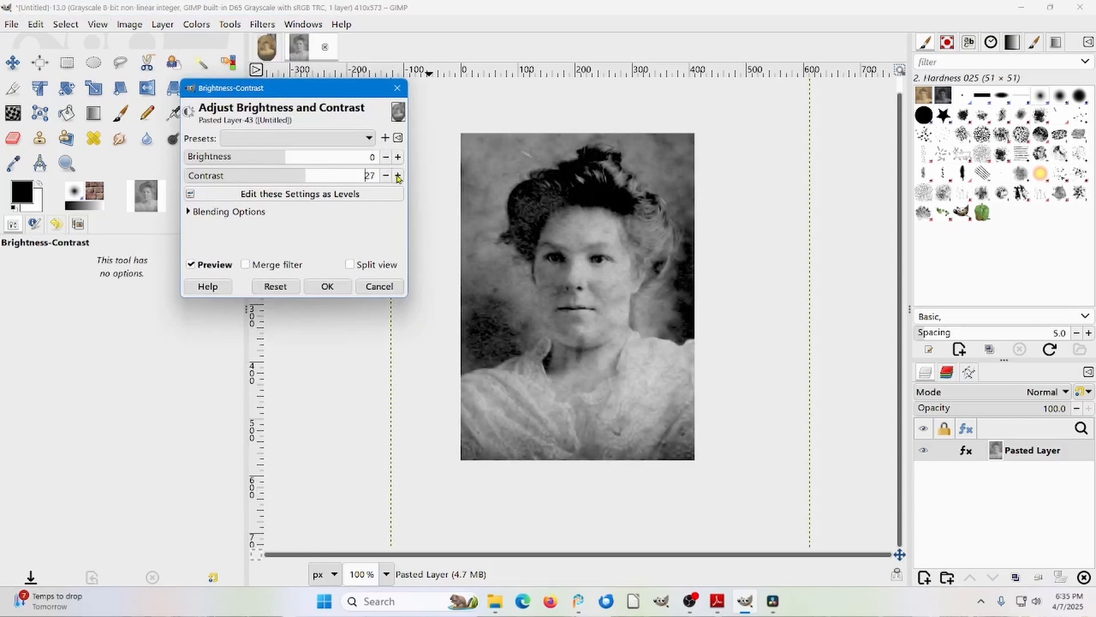
left_click(398, 158)
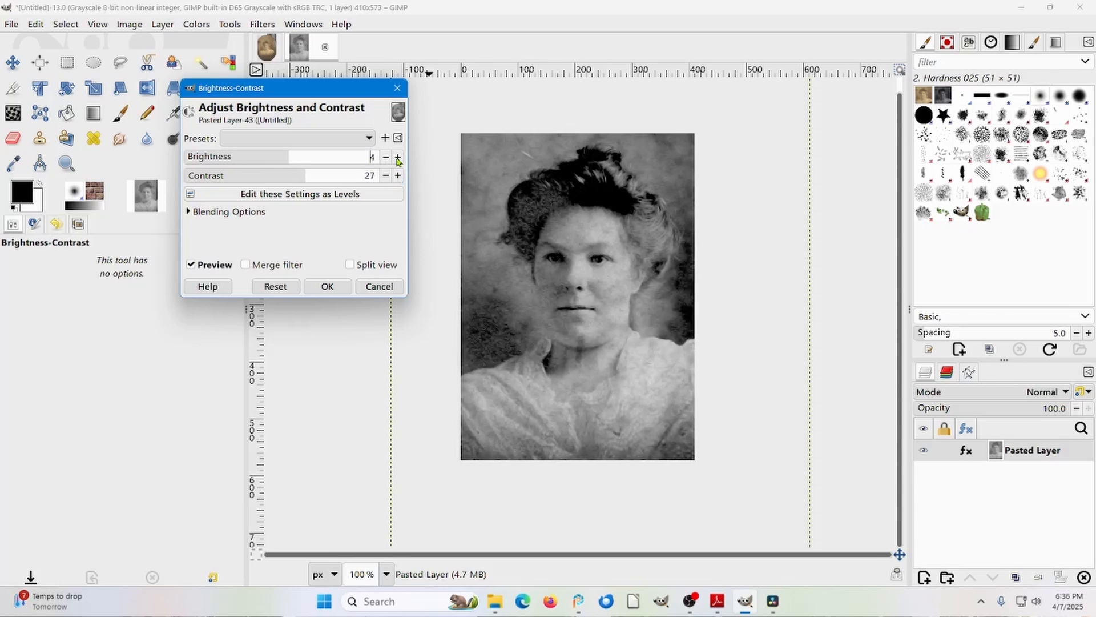
left_click(398, 157)
left_click(398, 158)
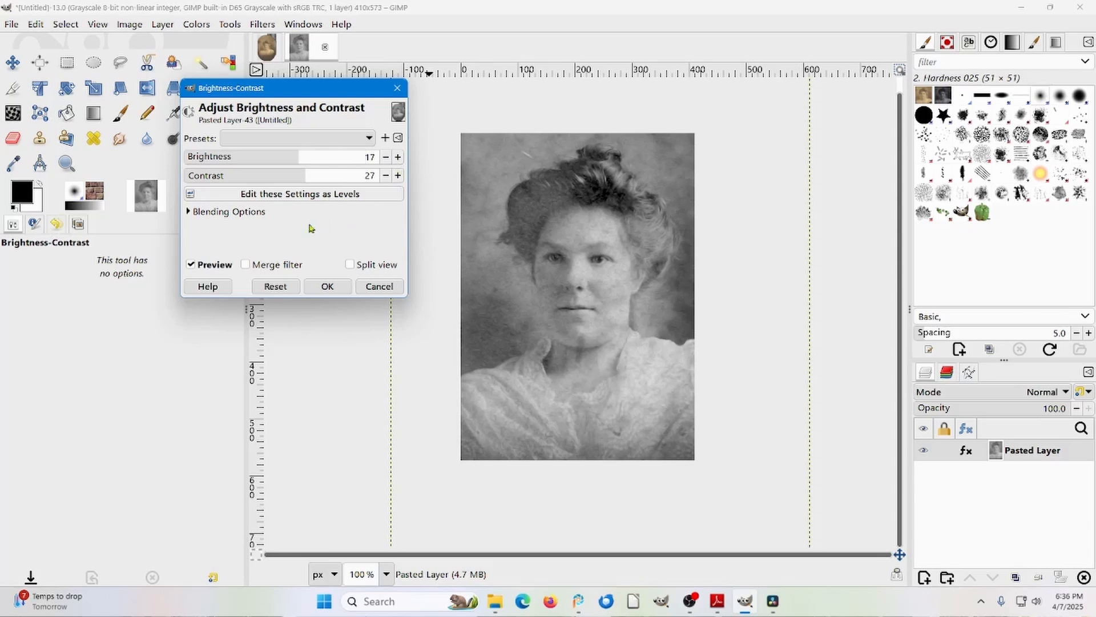
key("Return")
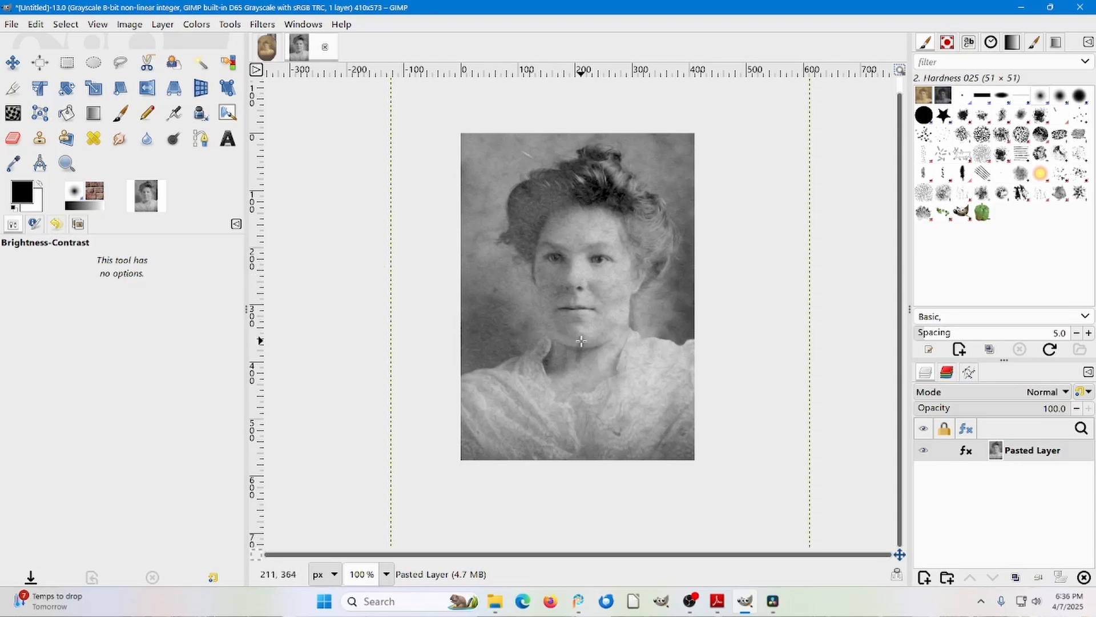
Clone smooth skin from the jaw over the dark blemish on the woman's chin, using a brush size of 32
scroll(580, 341, "up", 3)
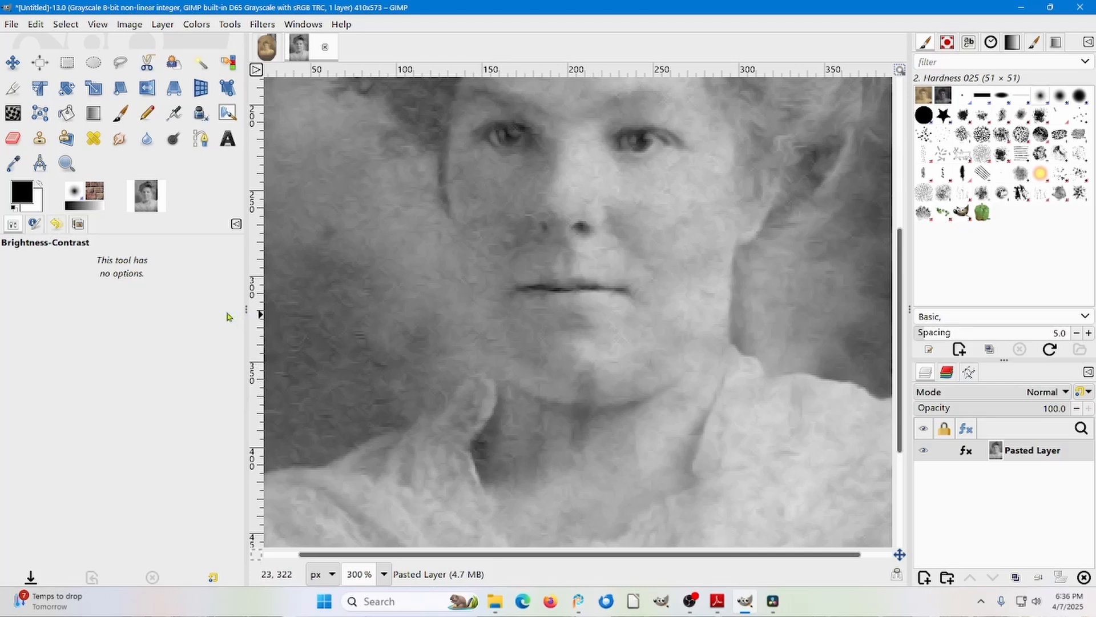
left_click(39, 139)
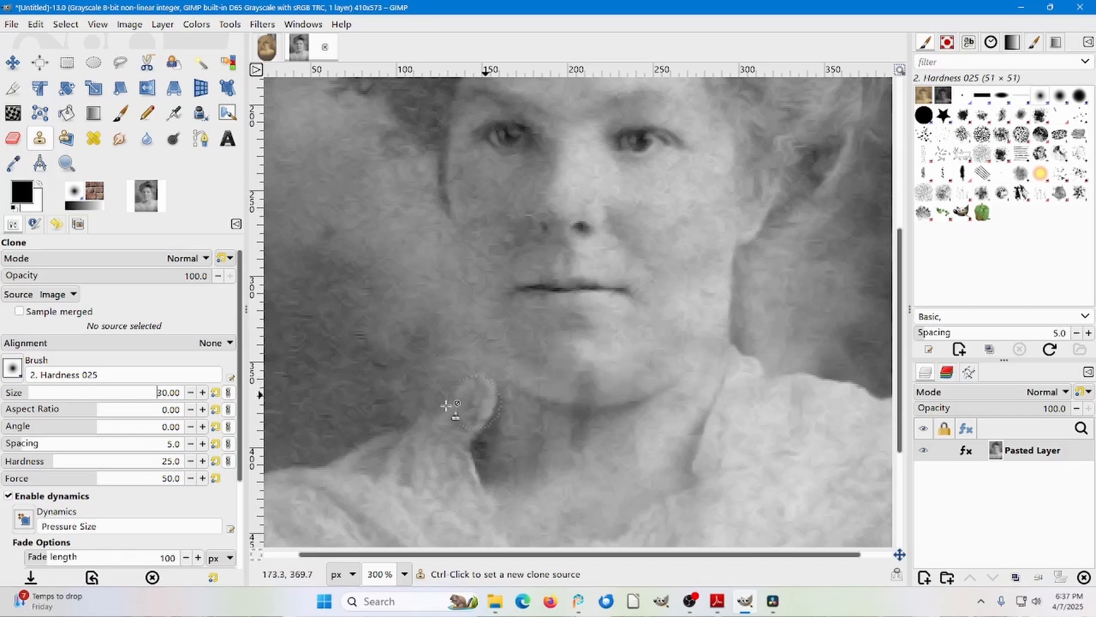
left_click(202, 393)
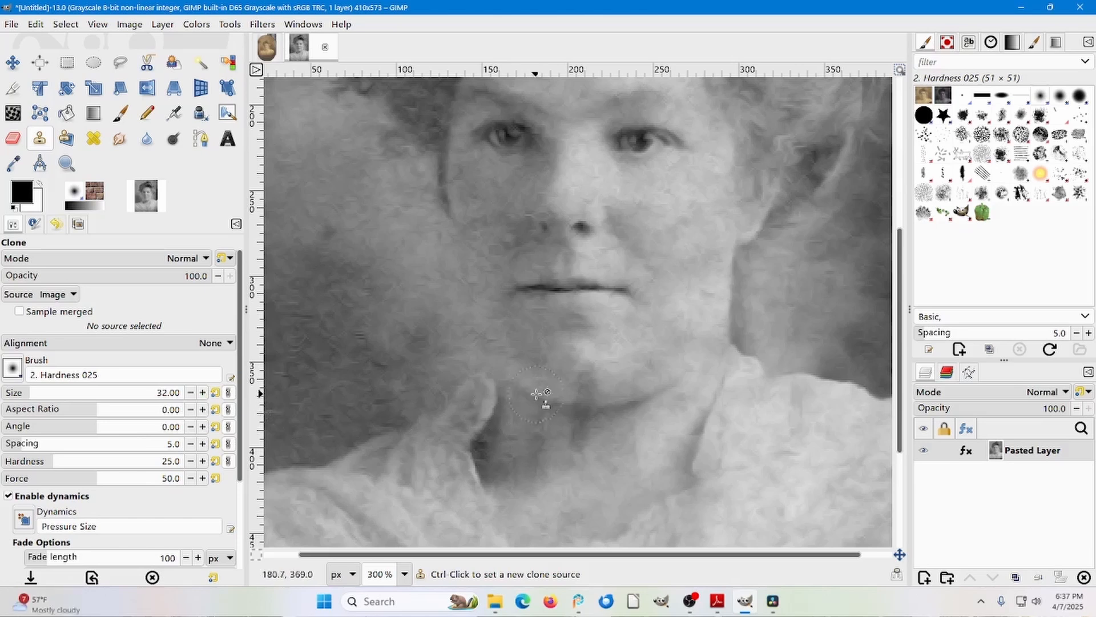
key("ctrl")
left_click(621, 381, "ctrl")
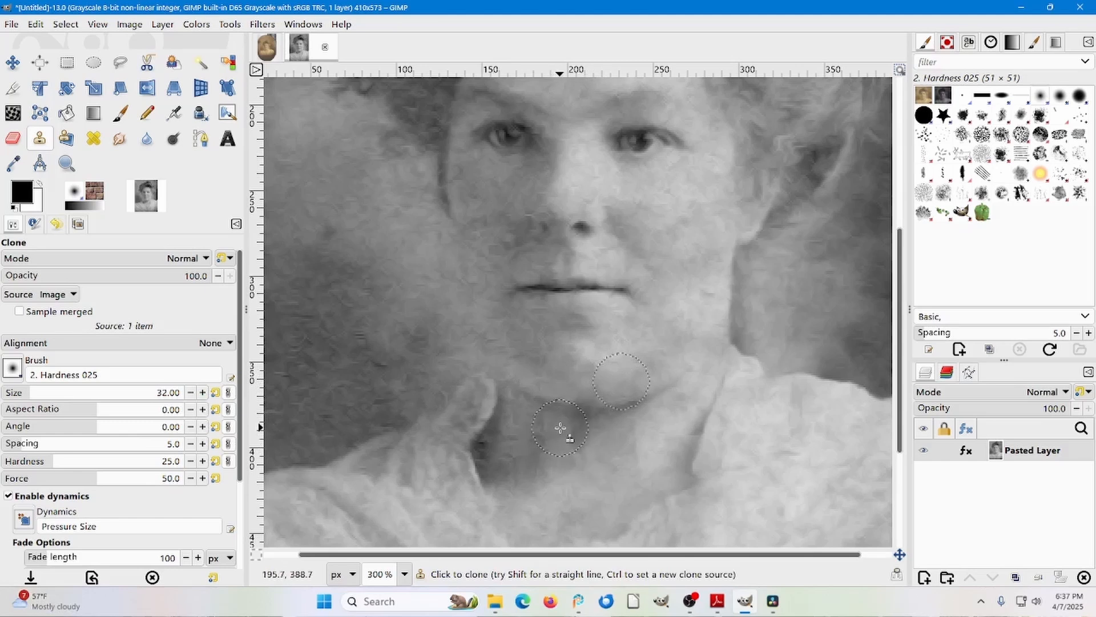
Clone nearby skin over the dark blotches on the neck and along the jawline, resampling the source for each area
left_click(561, 428, "ctrl")
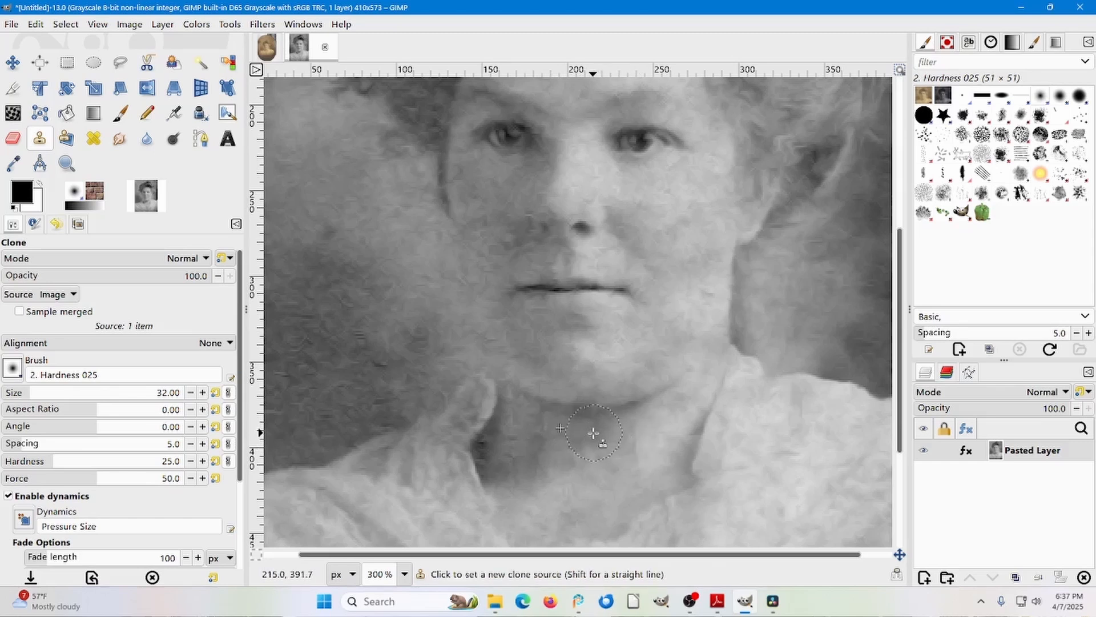
key("ctrl")
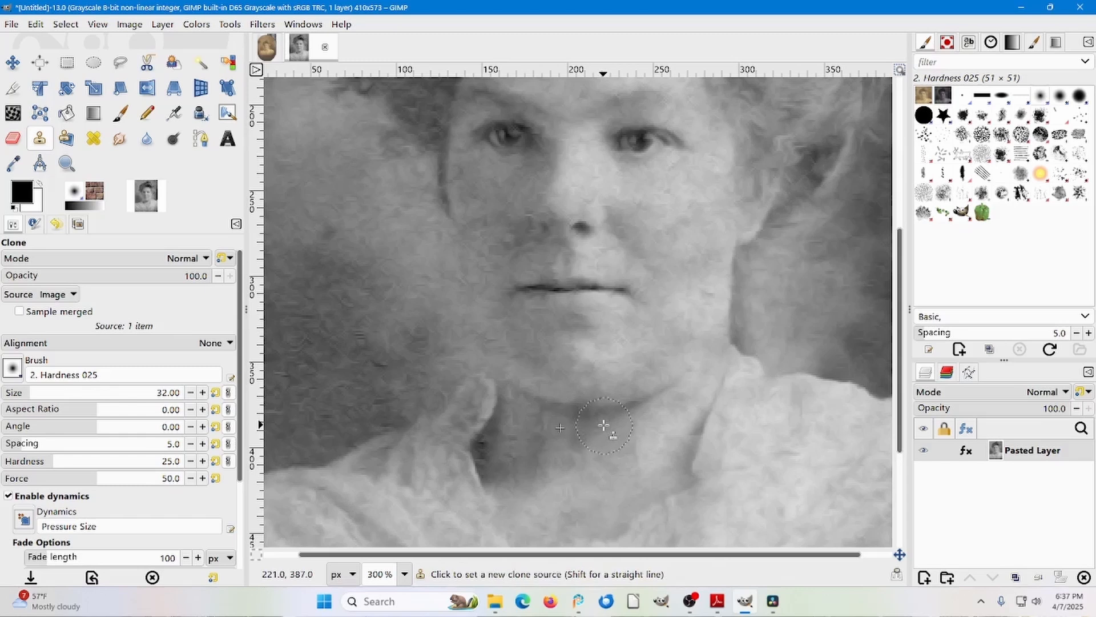
left_click(602, 425, "ctrl")
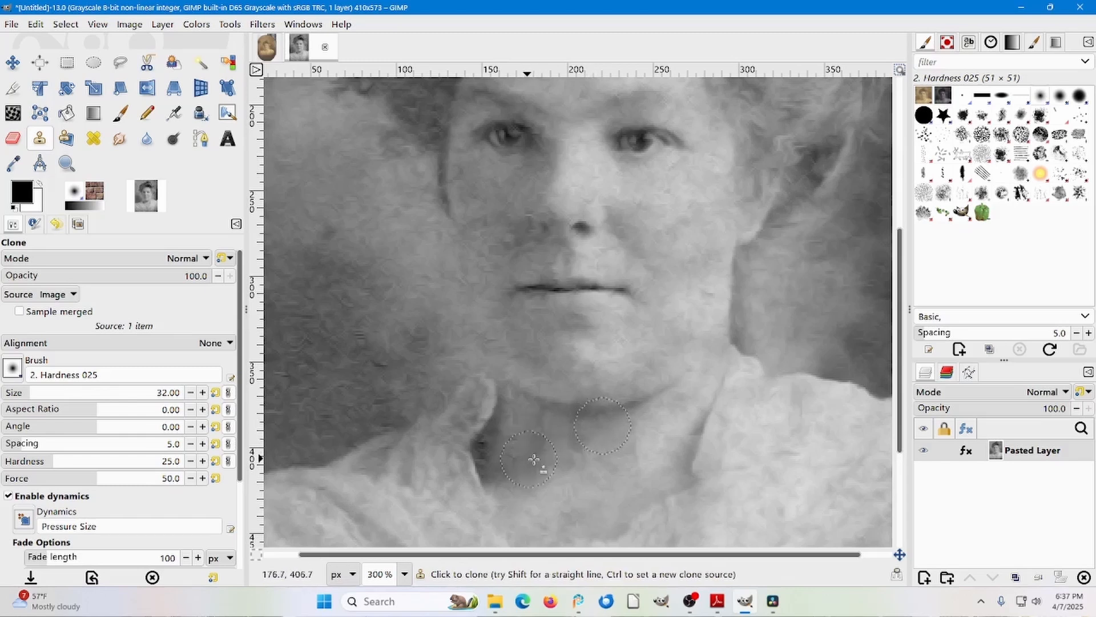
left_click(600, 450, "ctrl")
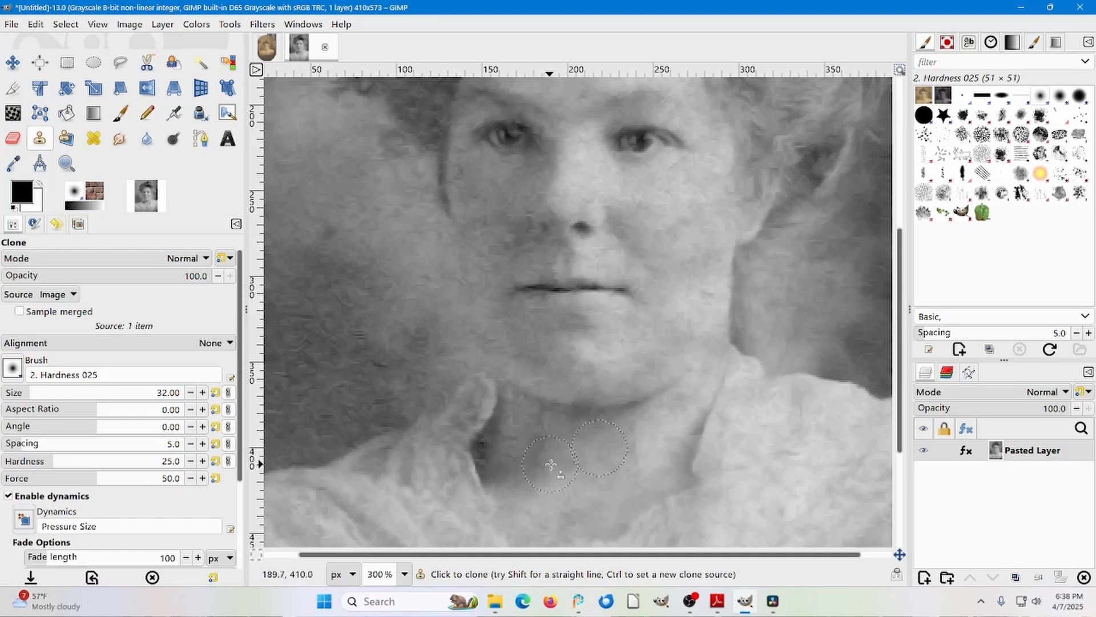
key("ctrl")
left_click(609, 400, "ctrl")
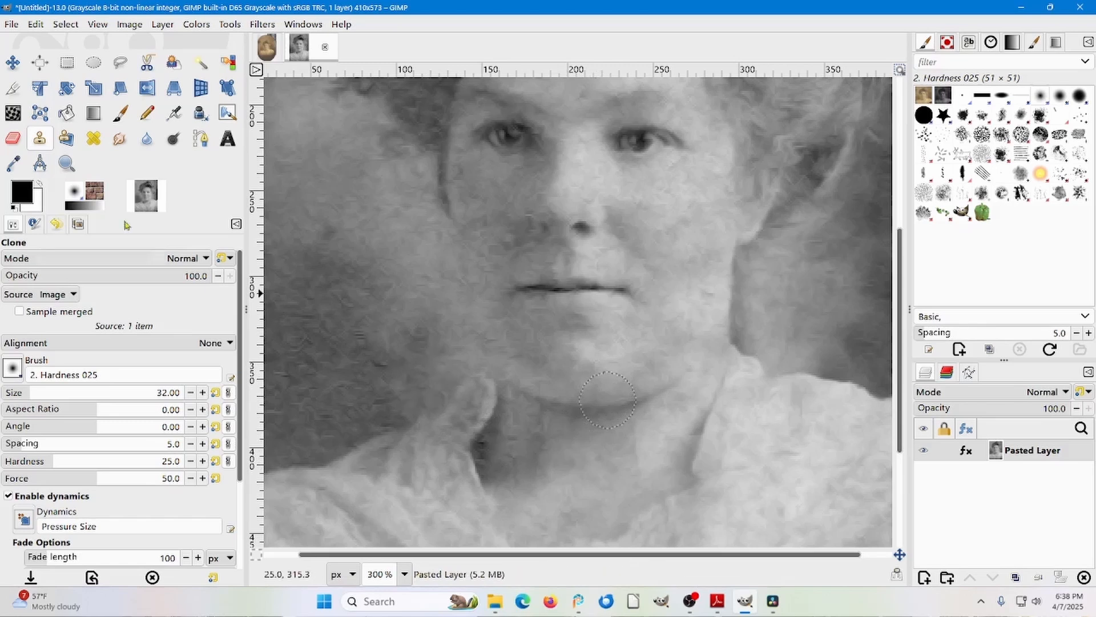
Compare the whole retouched portrait at 100% with the original sepia image
left_click(9, 66)
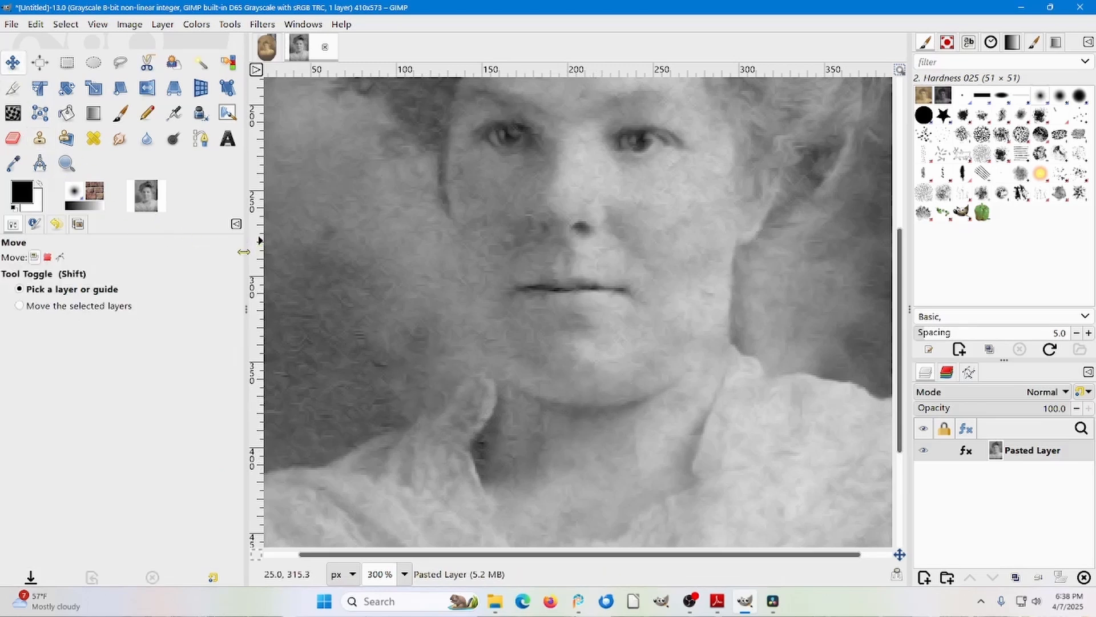
key("minus")
key("minus")
key("minus")
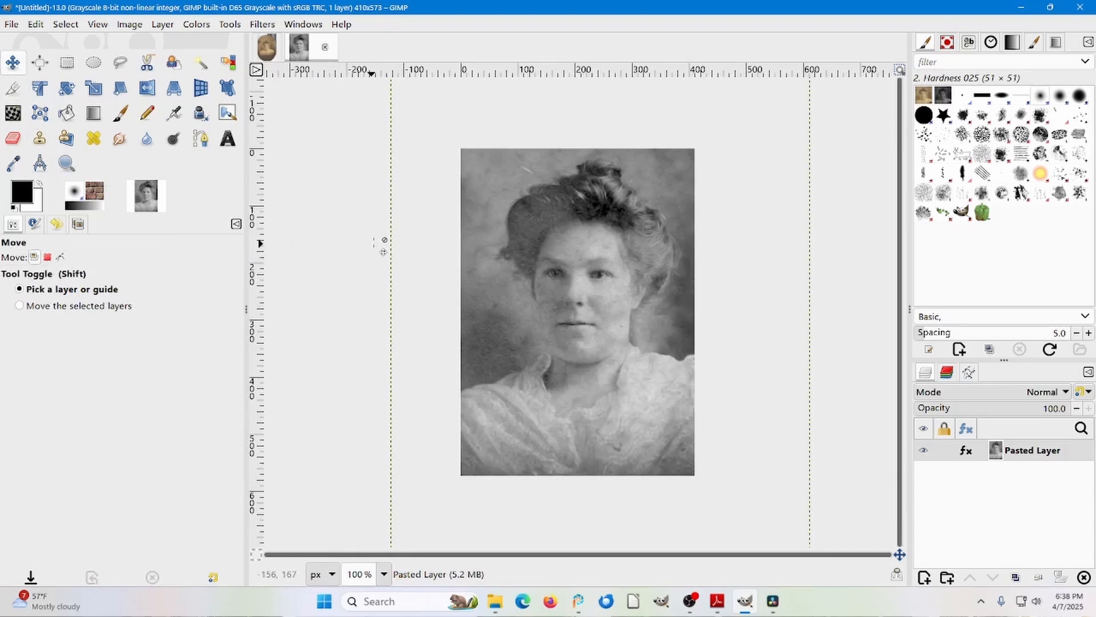
left_click(265, 51)
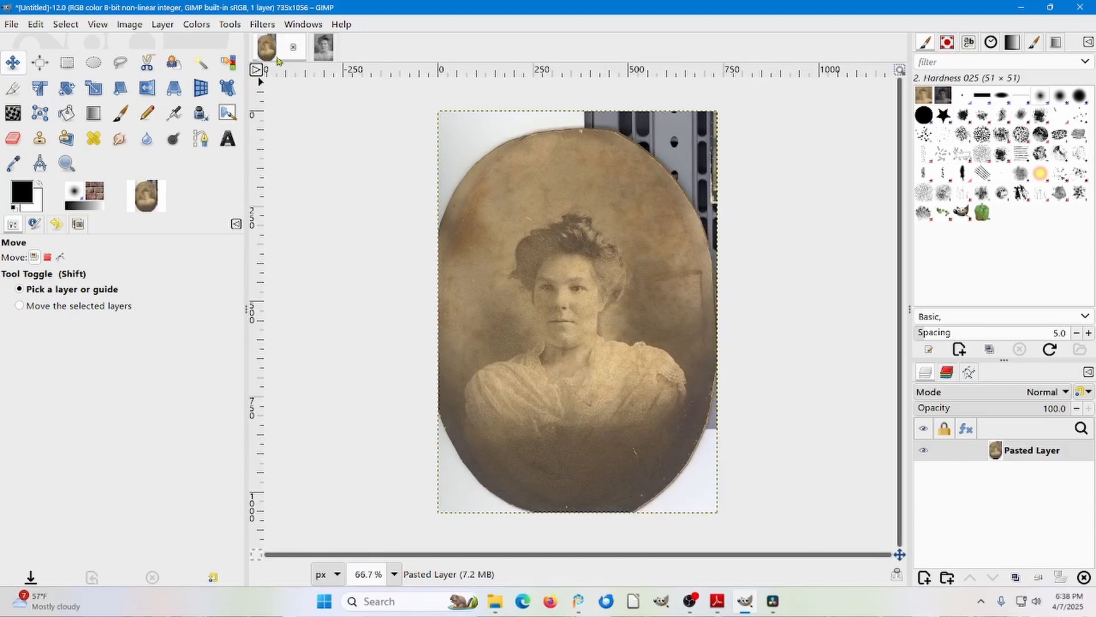
left_click(324, 47)
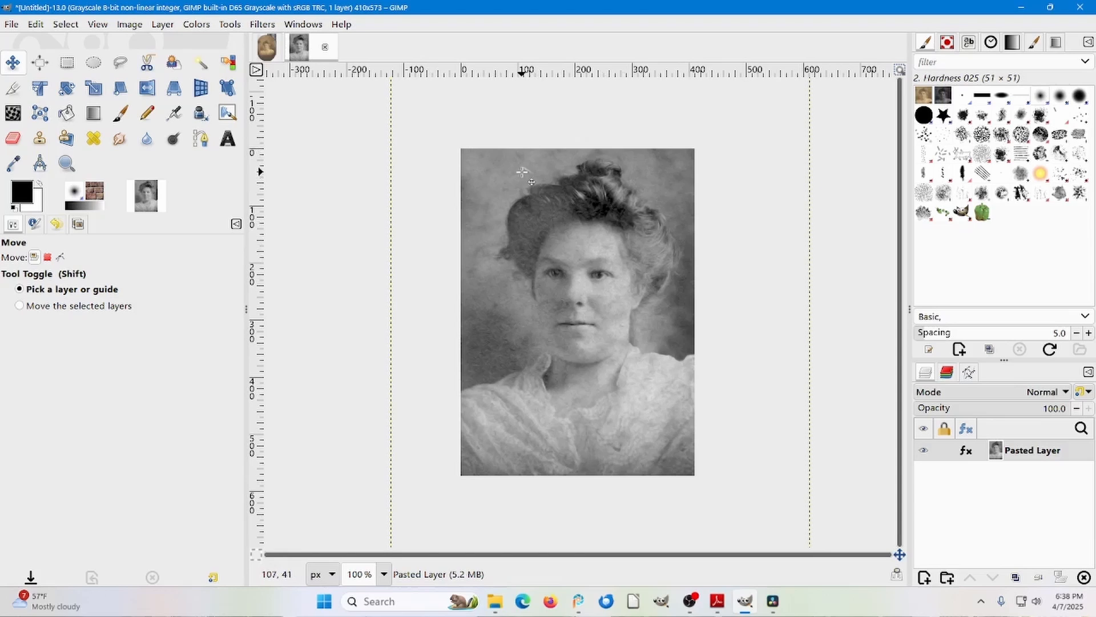
Clone nearby background over the light scratch beside the woman's hair and compare the portrait with the original image
left_click(41, 139)
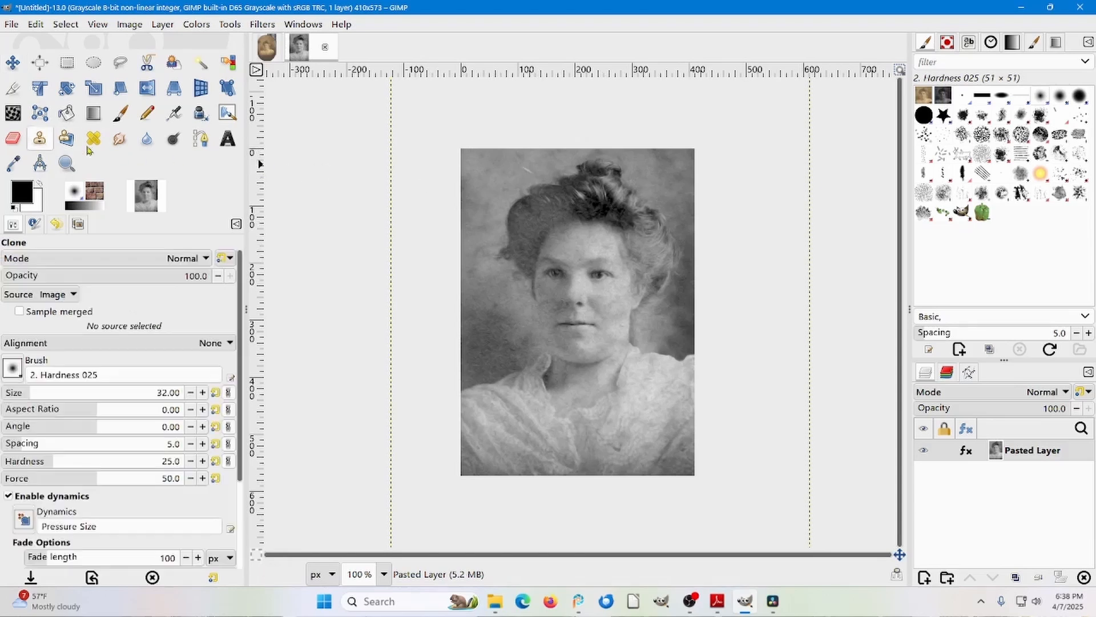
left_click(540, 169, "ctrl")
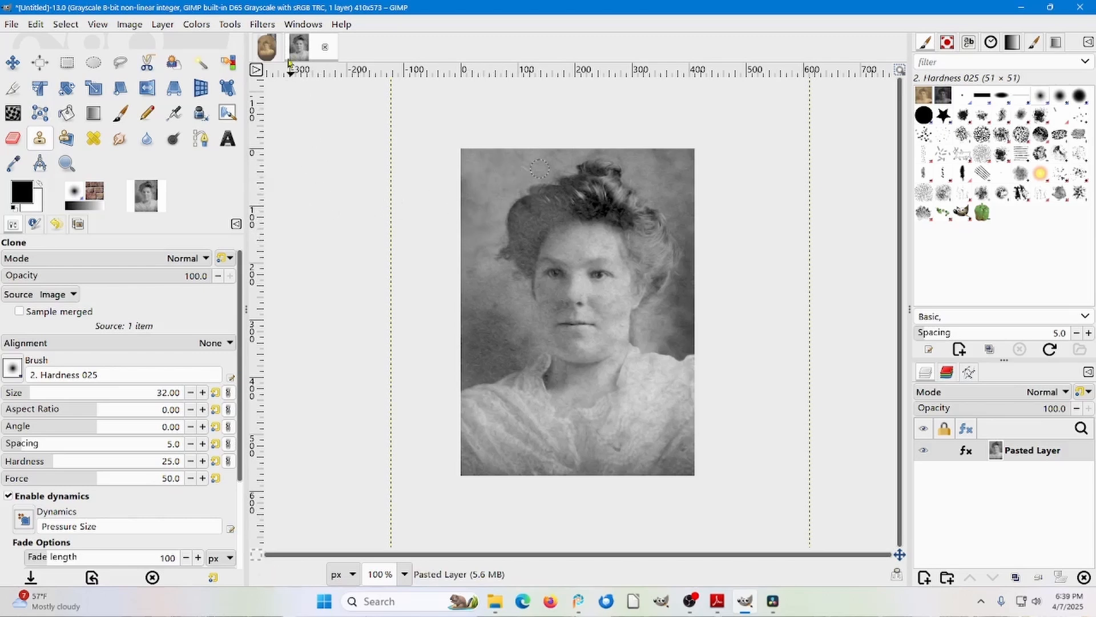
left_click(266, 48)
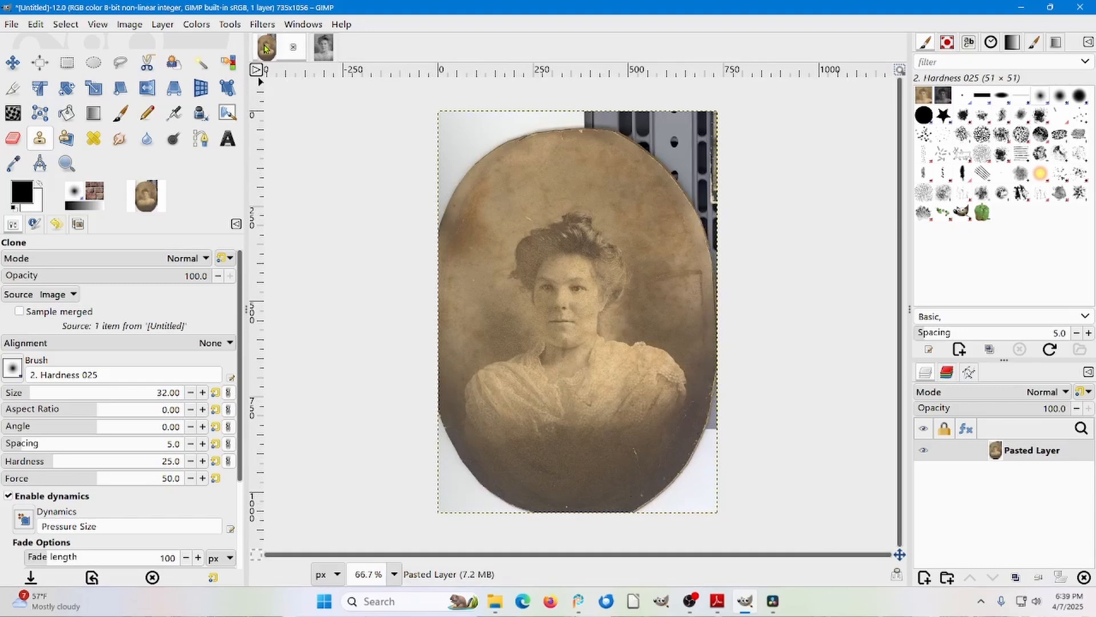
left_click(321, 52)
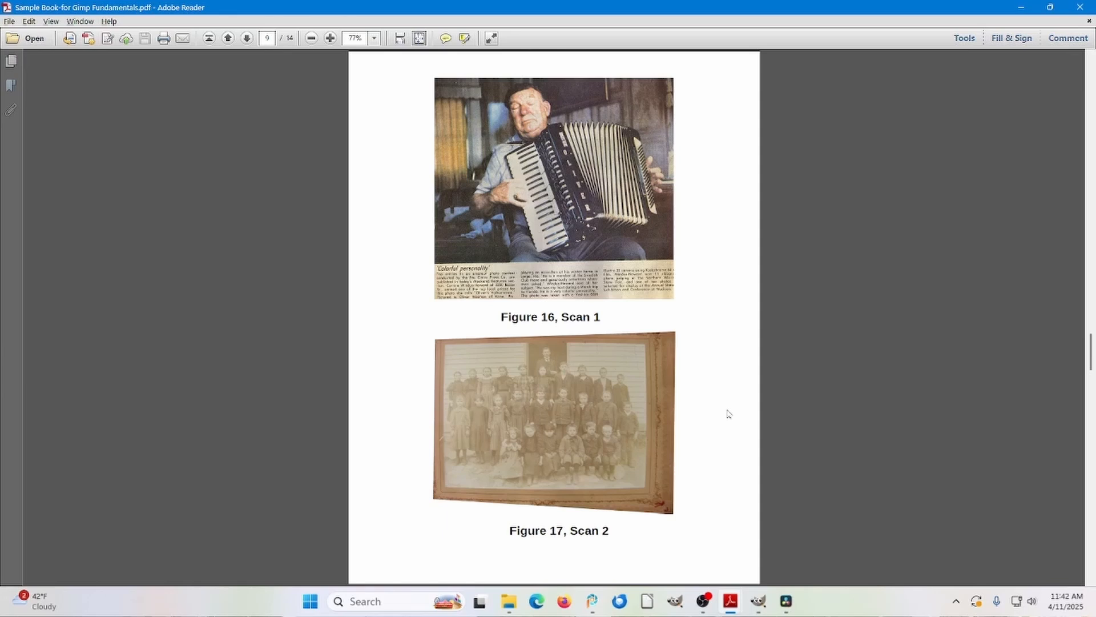
Copy the Figure 17, Scan 2 photo from the PDF in Adobe Reader and paste it into GIMP as a new image
left_click(533, 427)
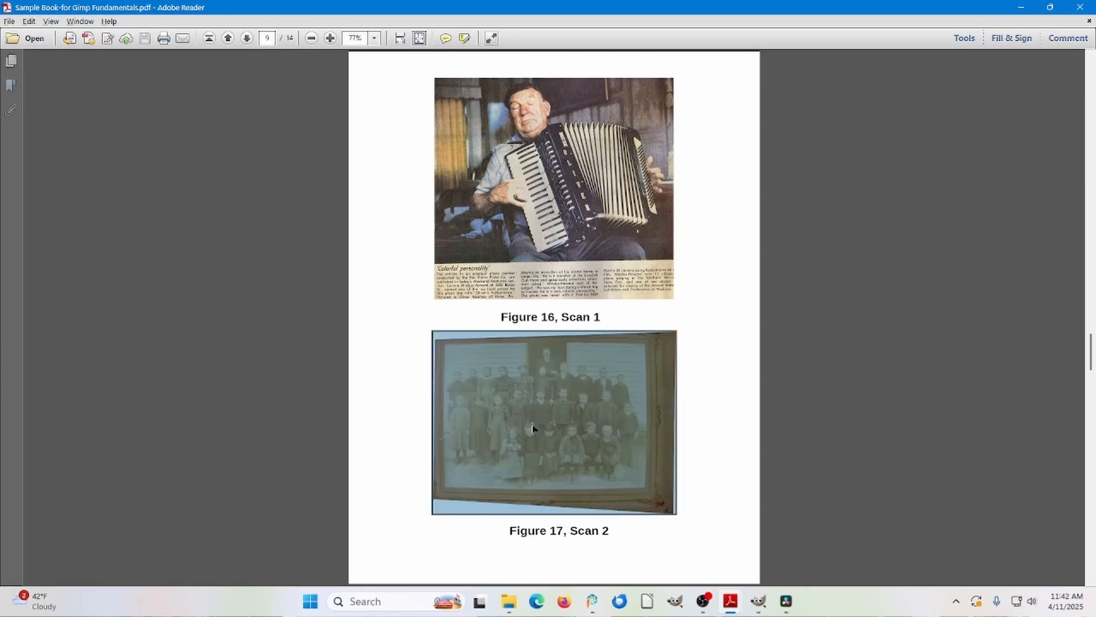
right_click(563, 420)
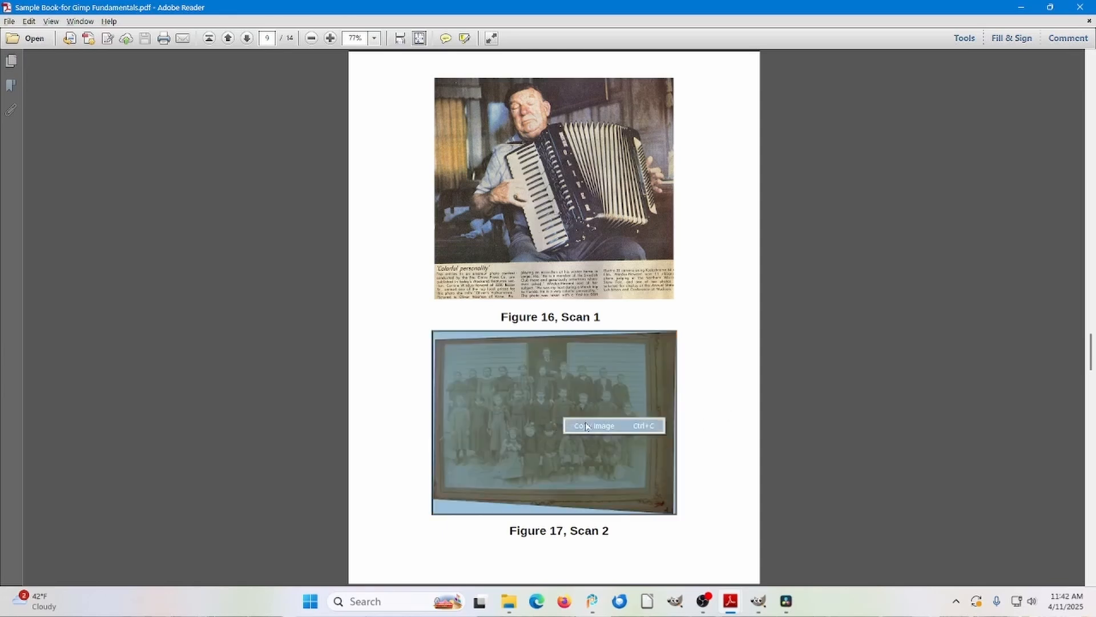
left_click(587, 426)
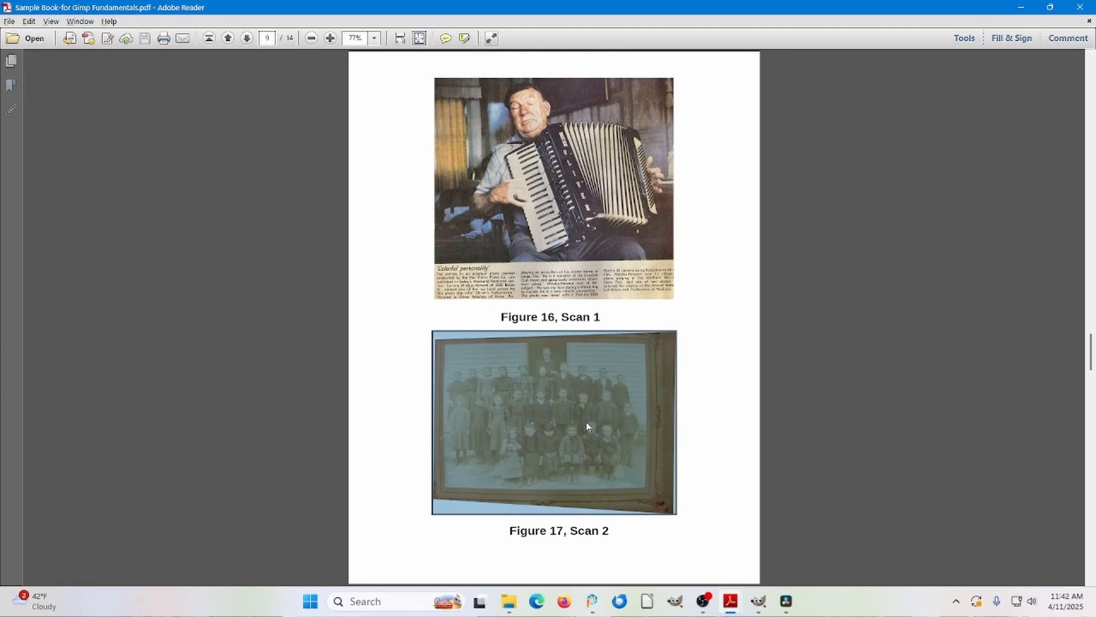
left_click(758, 600)
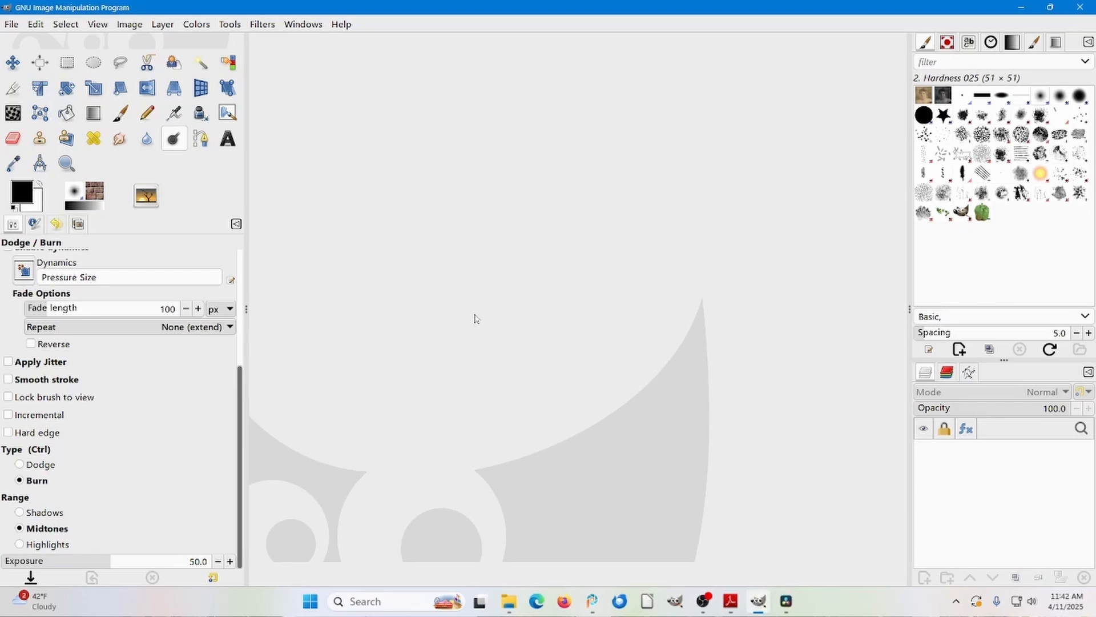
key("ctrl+shift+v")
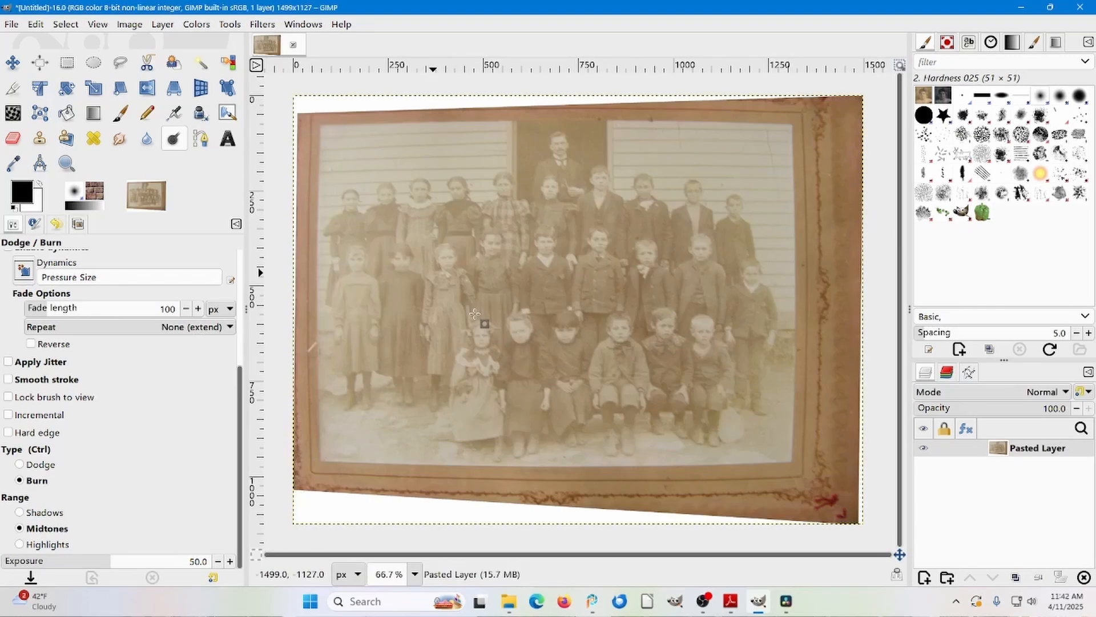
key("m")
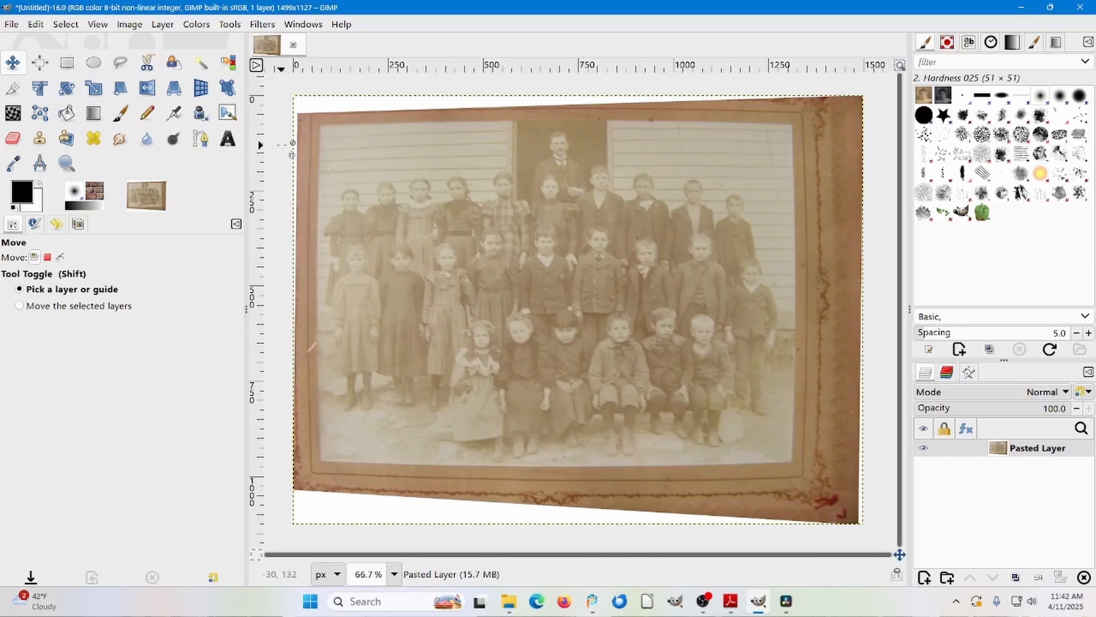
Duplicate the group photo and crop the duplicate to about 1203 × 876 px, cutting off the cardboard mount
left_click(127, 26)
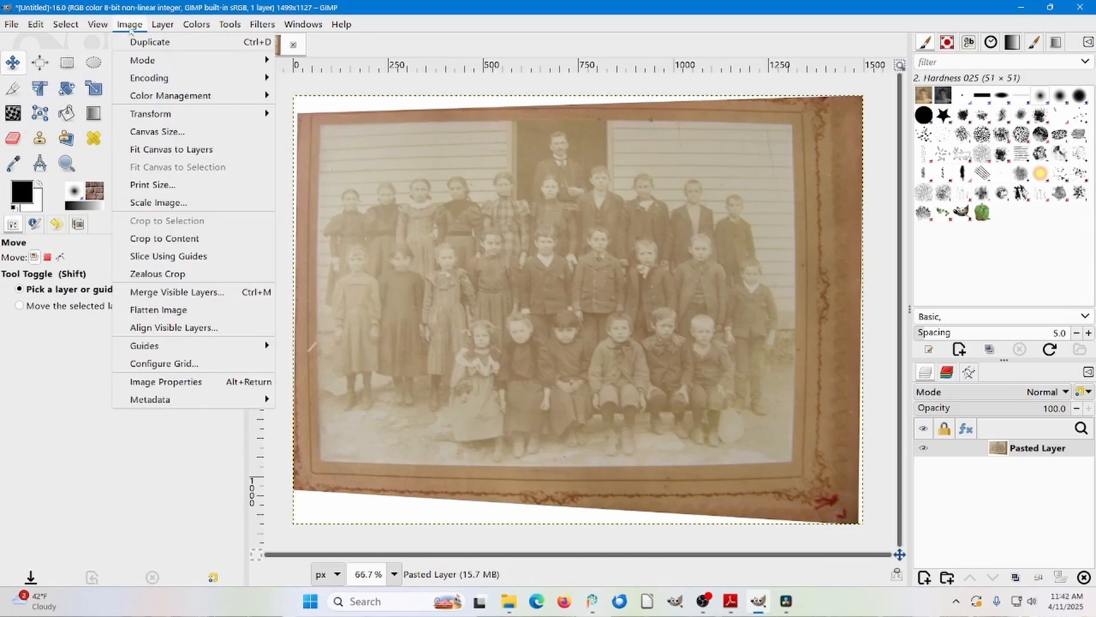
left_click(146, 44)
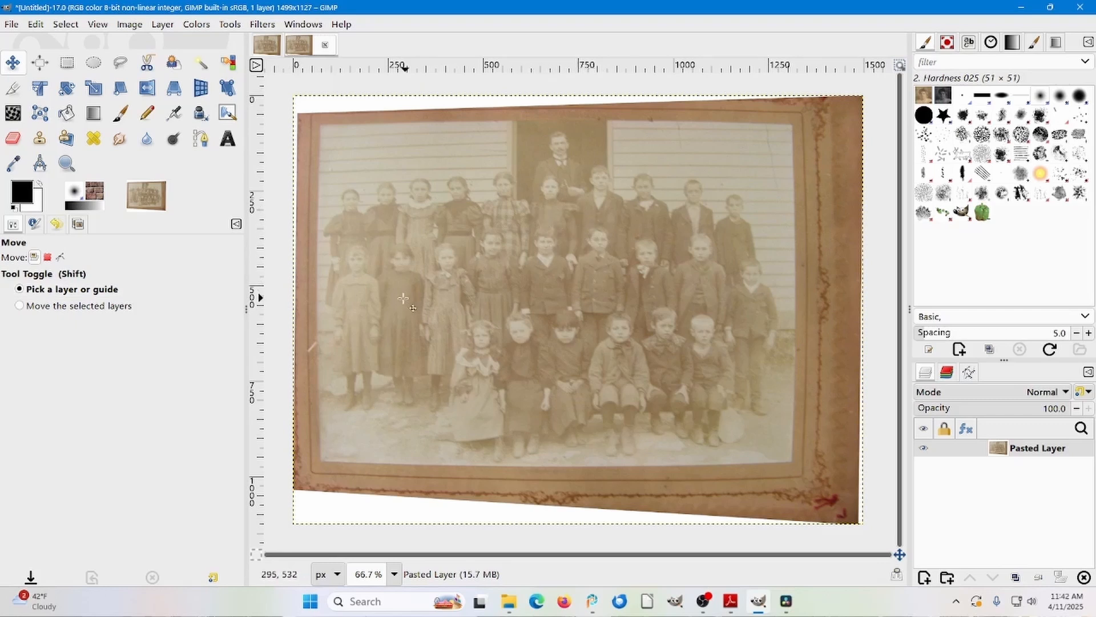
left_click(13, 88)
left_click_drag(329, 126, 786, 460)
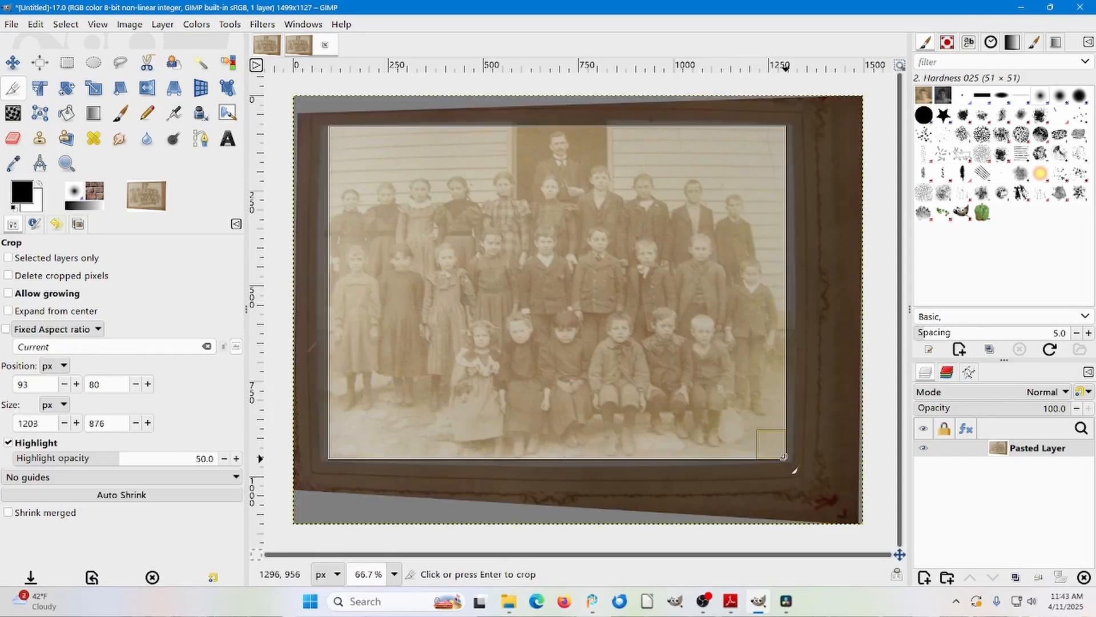
left_click_drag(591, 316, 591, 316)
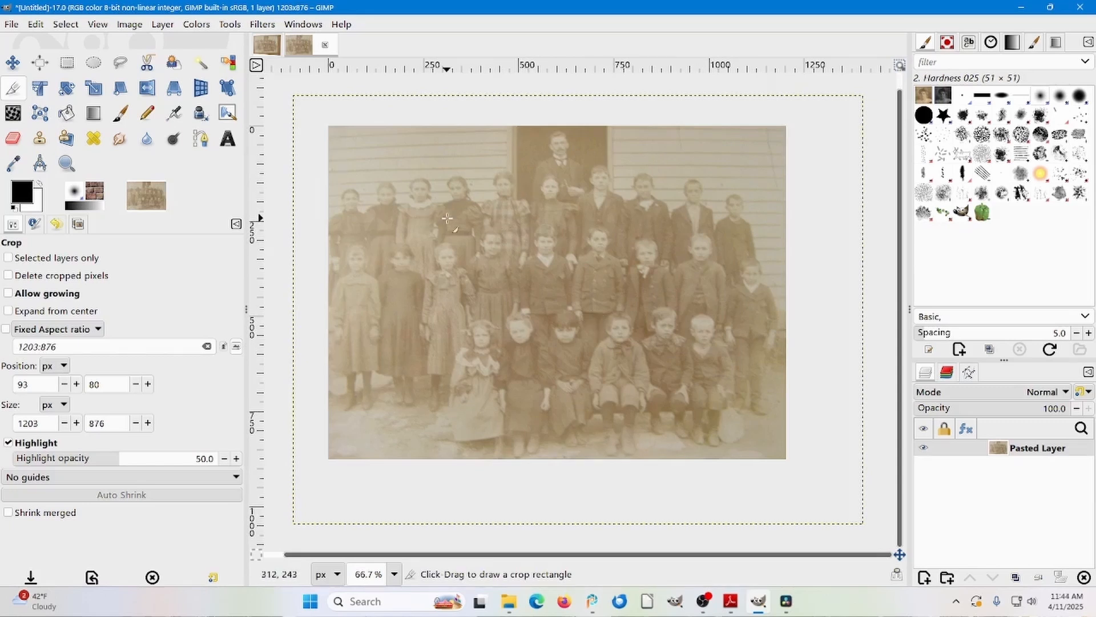
Convert the cropped group photo to grayscale mode and apply the automatic Equalize color adjustment
left_click(130, 24)
mouse_move(141, 59)
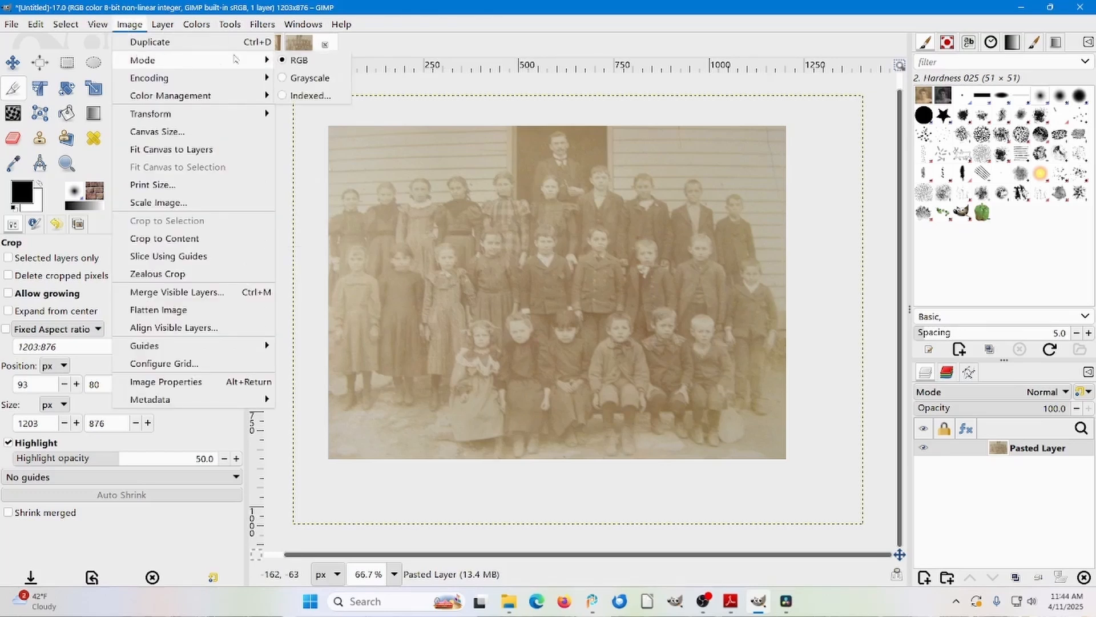
left_click(287, 79)
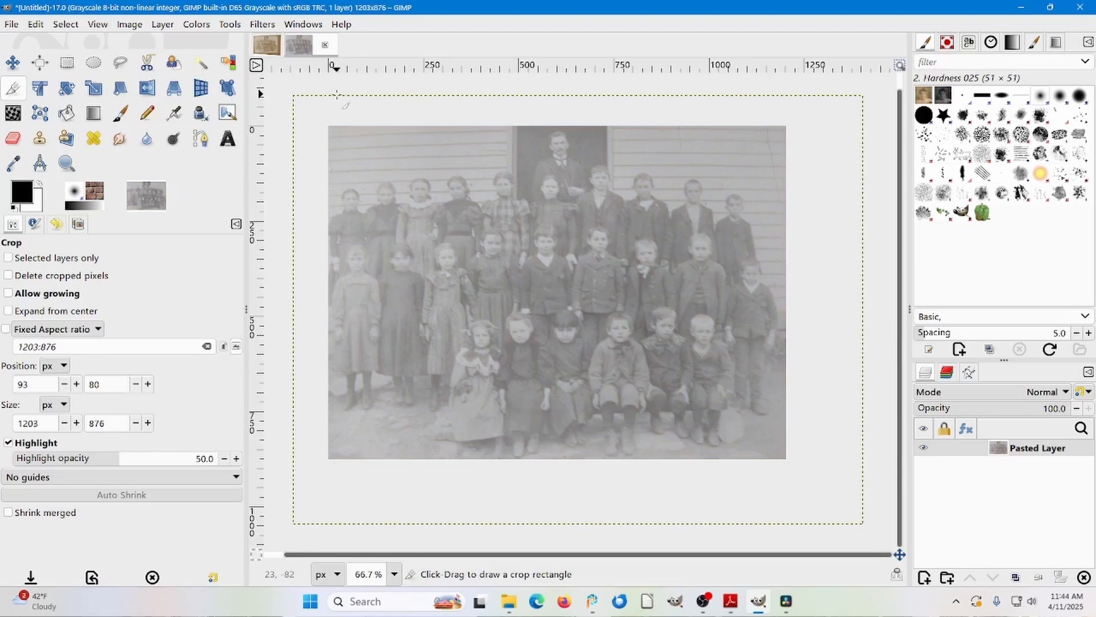
left_click(196, 27)
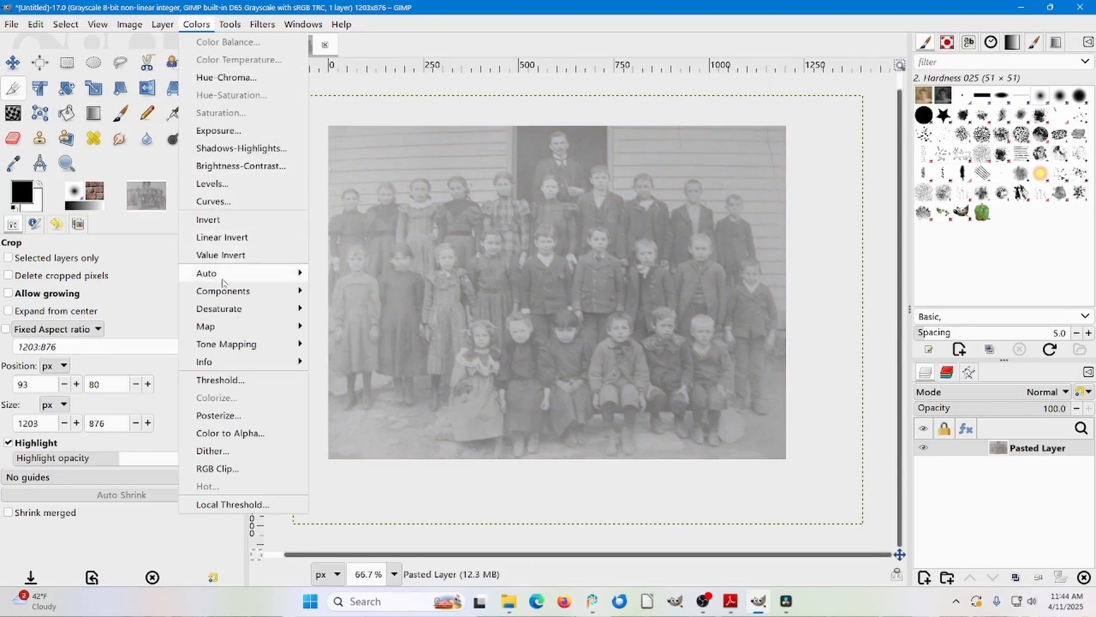
mouse_move(227, 279)
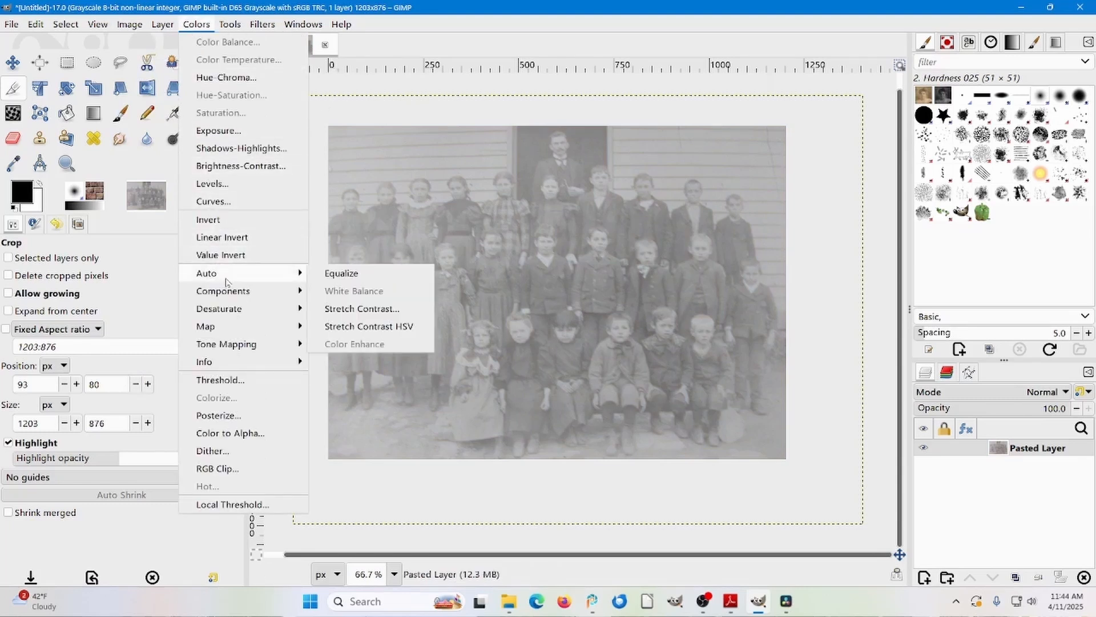
left_click(335, 278)
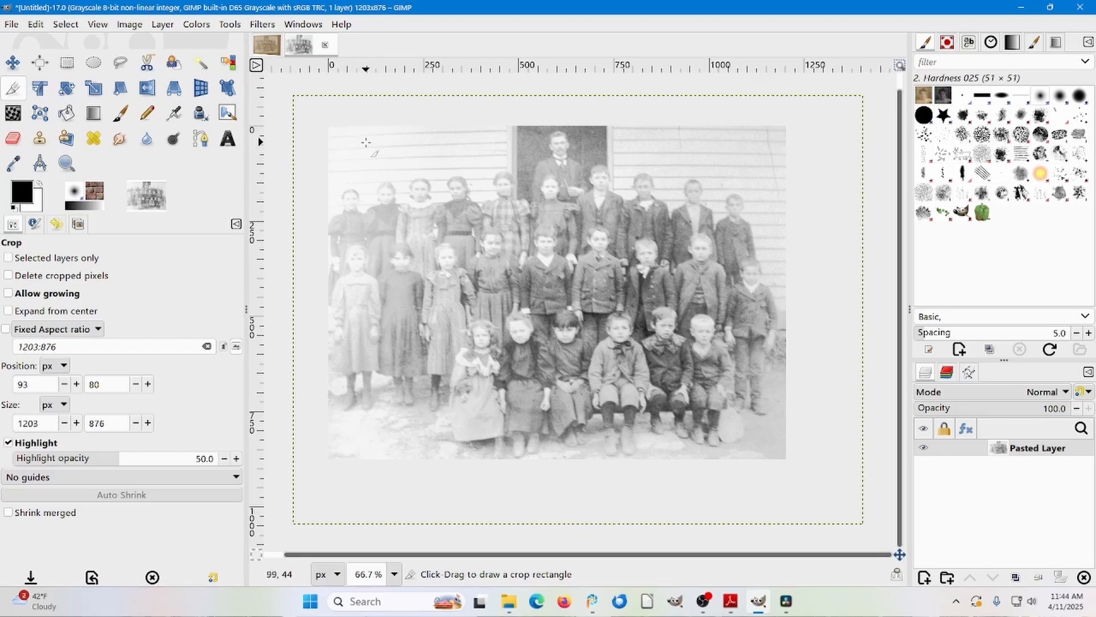
Set the Dodge/Burn brush size to 340 and burn the midtones across the faded group photo
left_click(172, 139)
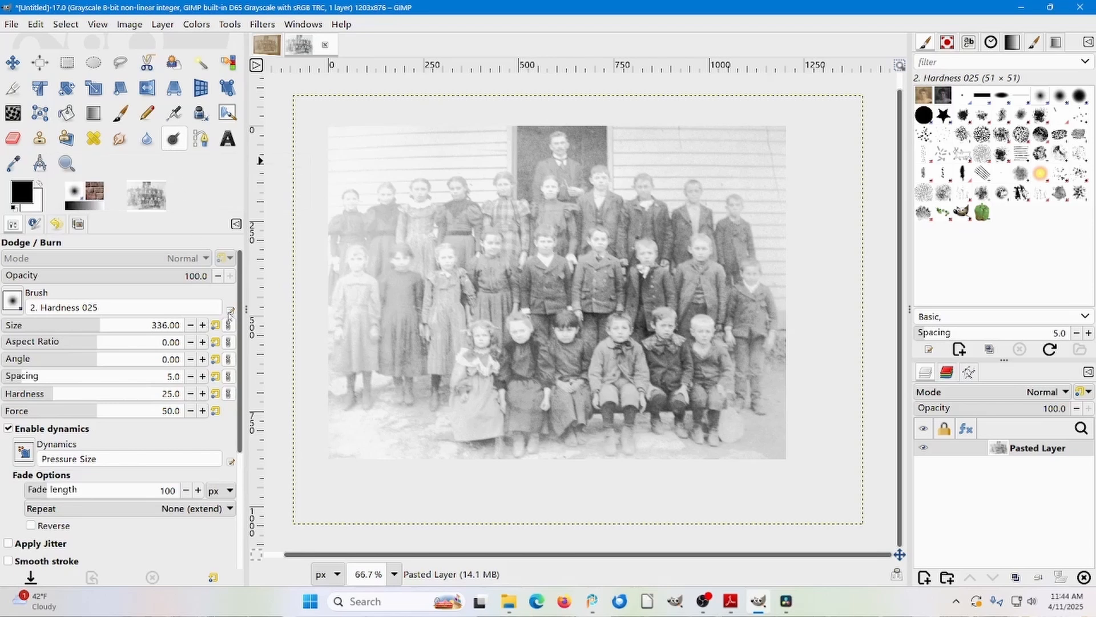
left_click_drag(239, 337, 244, 473)
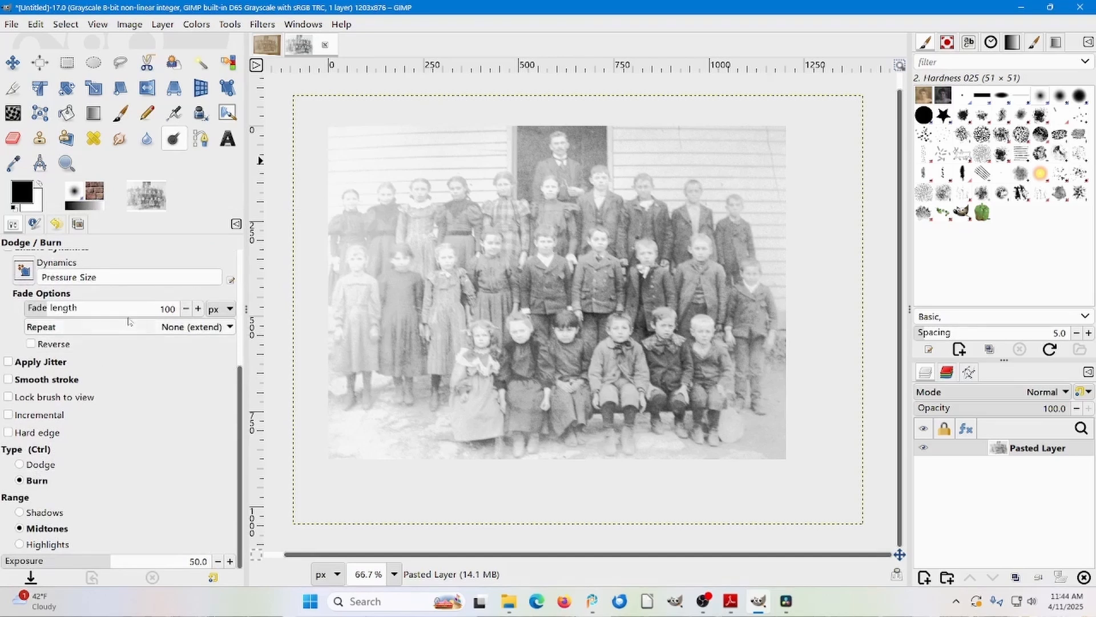
left_click_drag(237, 407, 234, 287)
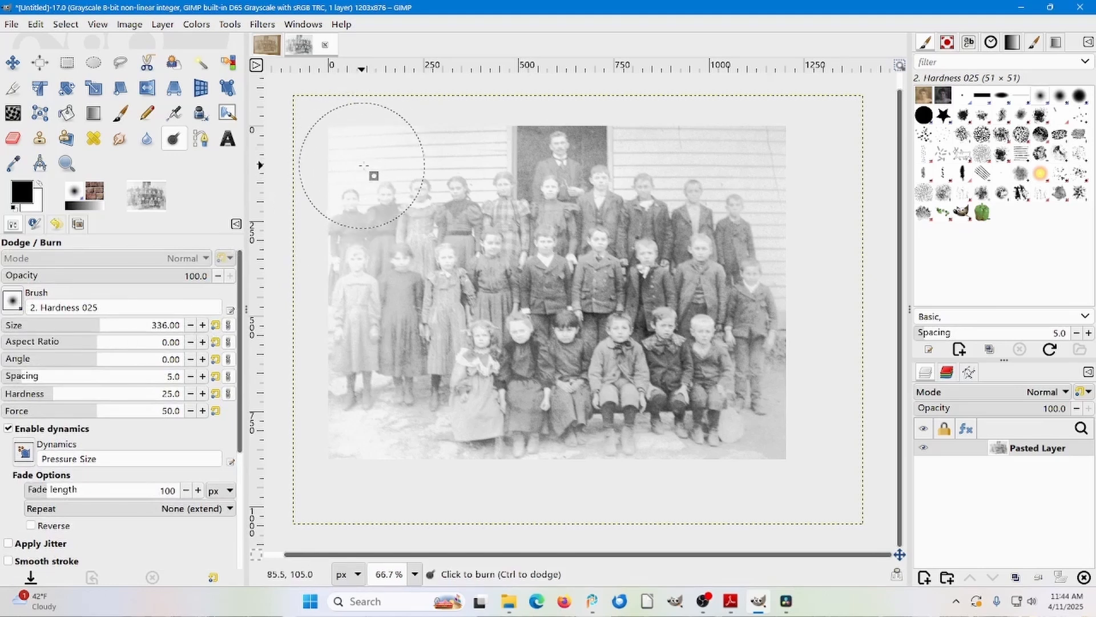
left_click(202, 325)
left_click(202, 326)
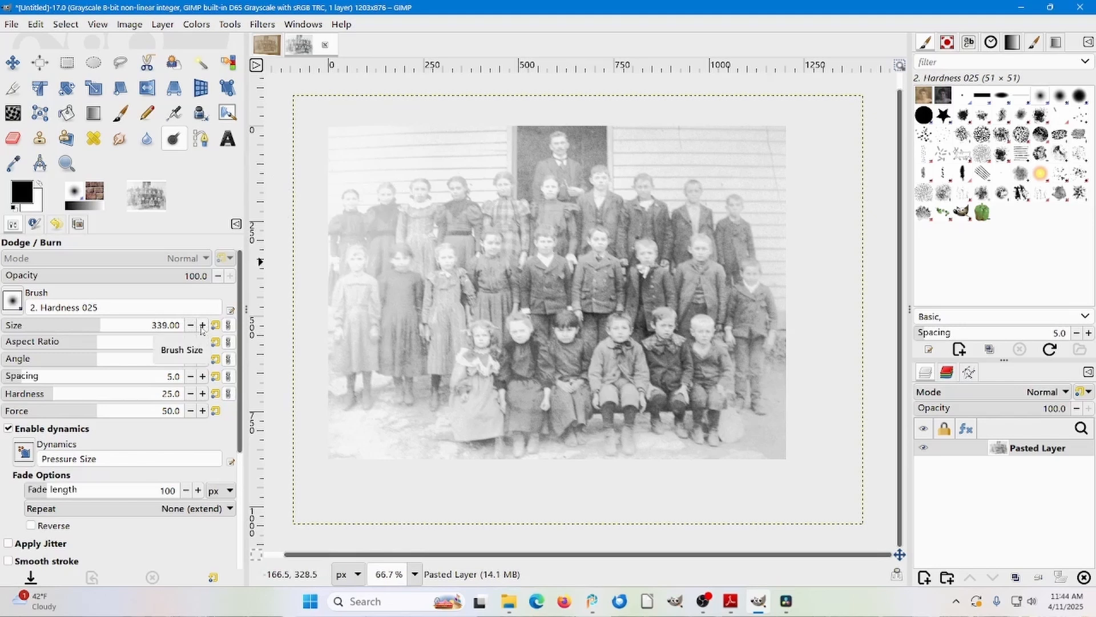
left_click(203, 326)
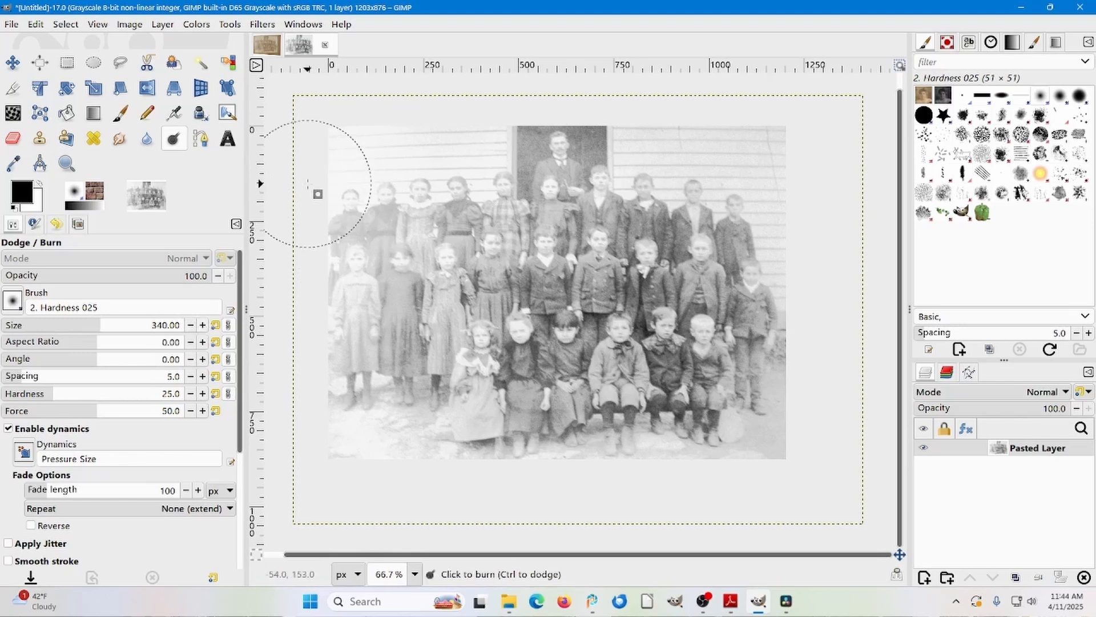
mouse_move(328, 172)
left_mouse_down()
mouse_move(358, 178)
mouse_move(363, 204)
left_mouse_up()
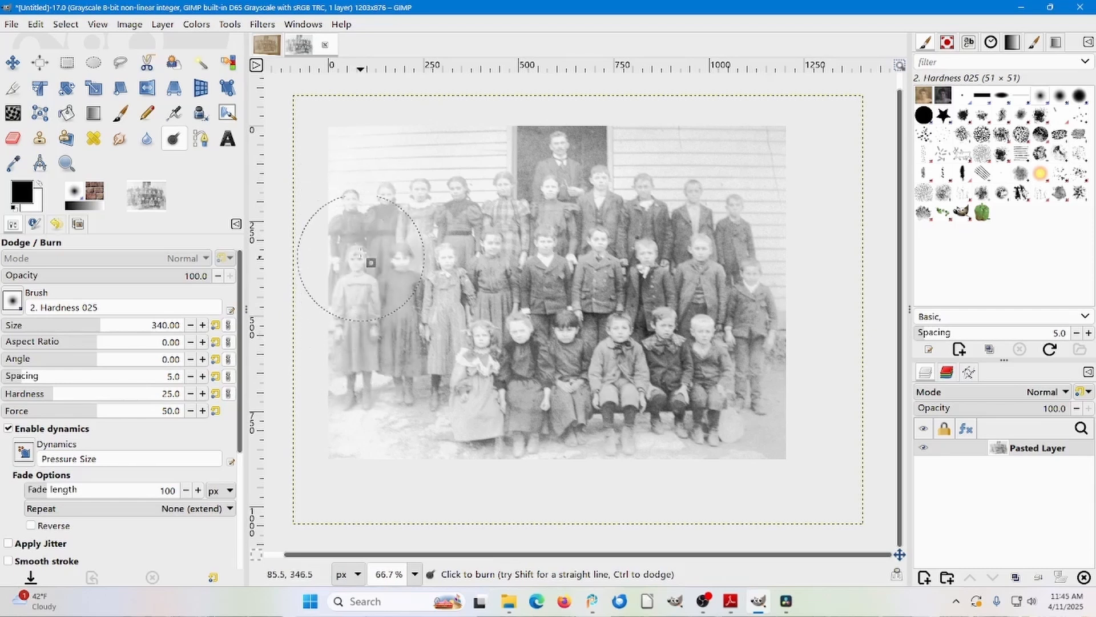
mouse_move(360, 253)
left_mouse_down()
mouse_move(353, 180)
mouse_move(353, 307)
mouse_move(385, 181)
mouse_move(400, 299)
mouse_move(413, 194)
mouse_move(416, 326)
mouse_move(425, 185)
mouse_move(427, 251)
mouse_move(425, 226)
mouse_move(412, 306)
mouse_move(371, 288)
mouse_move(357, 377)
mouse_move(330, 205)
mouse_move(340, 391)
mouse_move(340, 173)
mouse_move(341, 391)
mouse_move(338, 362)
mouse_move(396, 179)
mouse_move(414, 255)
left_mouse_up()
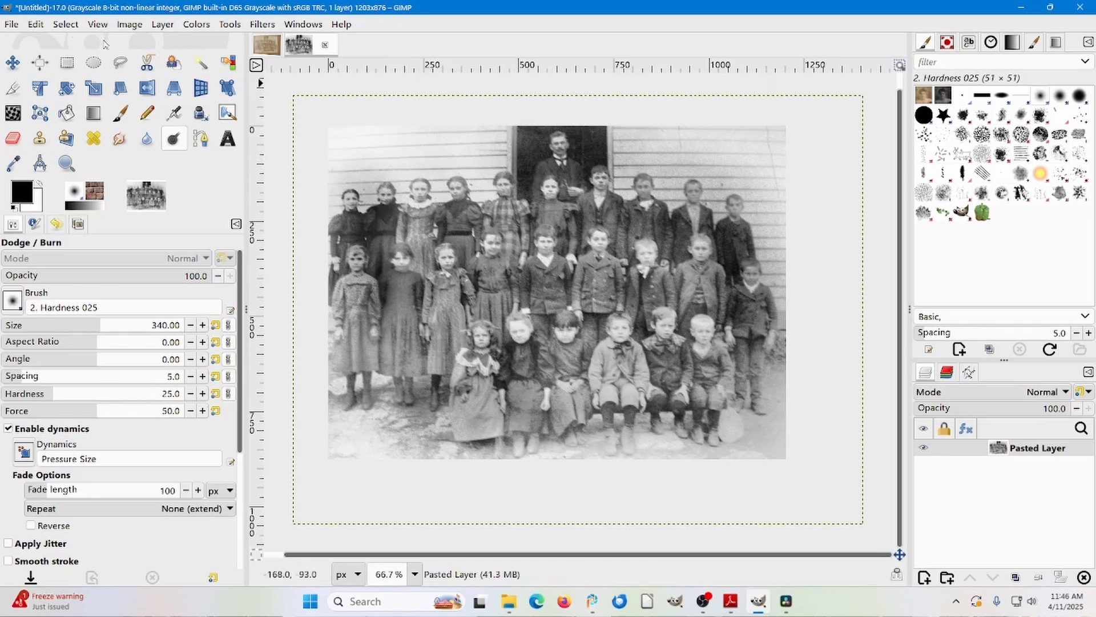
Save the burned group photo as "class photo.xcf" in the Gimp 3 practice-1 folder on the COMP284TB-A-BV Books (D:) drive
left_click(11, 25)
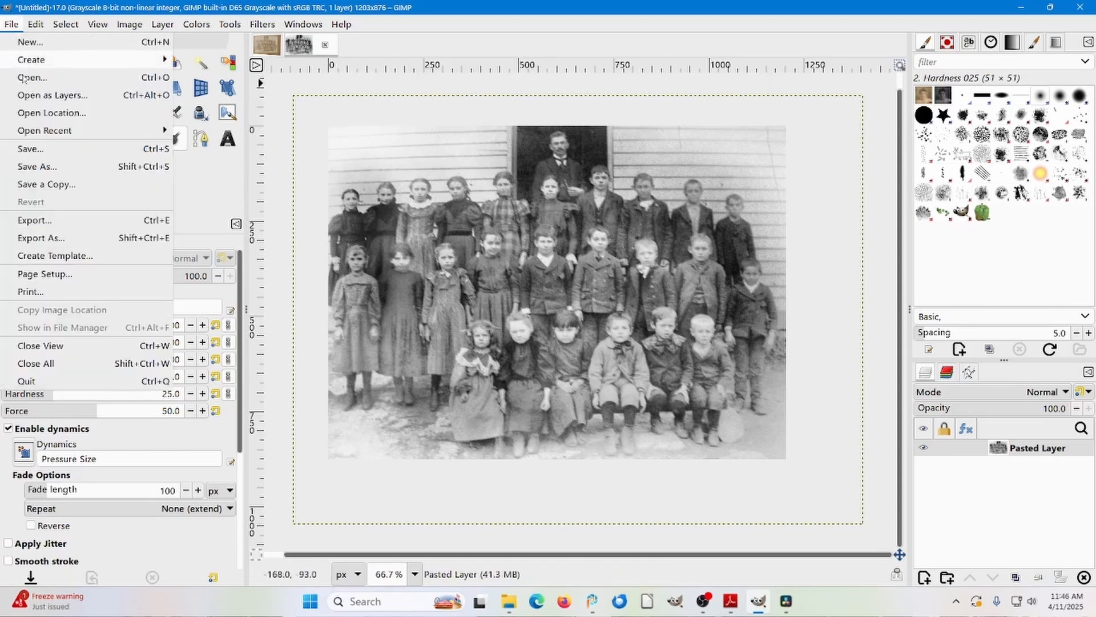
left_click(46, 168)
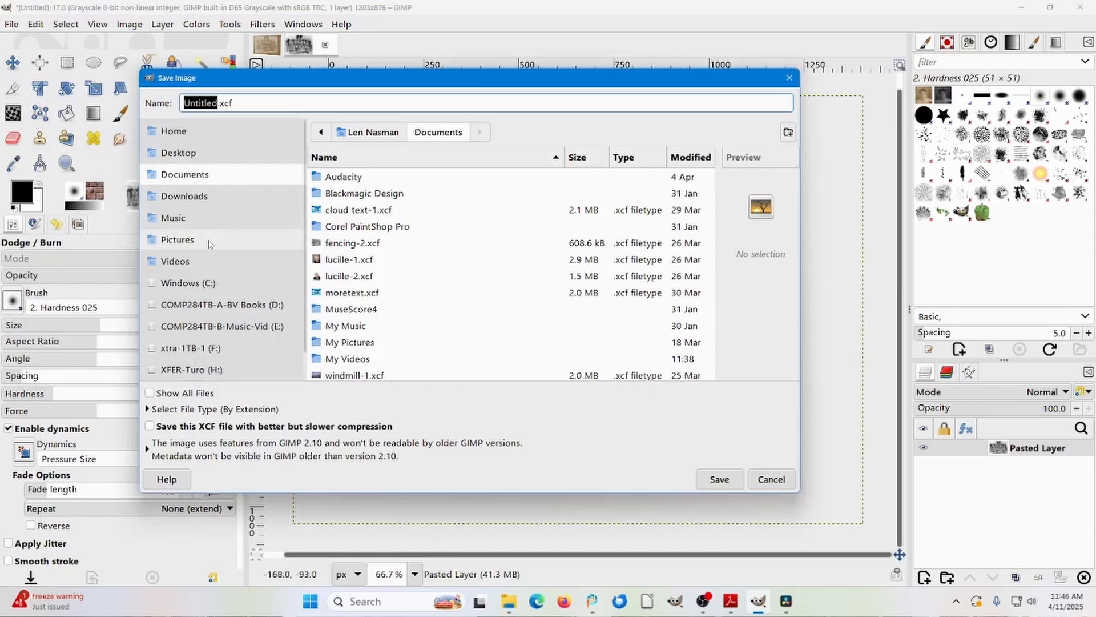
left_click(224, 307)
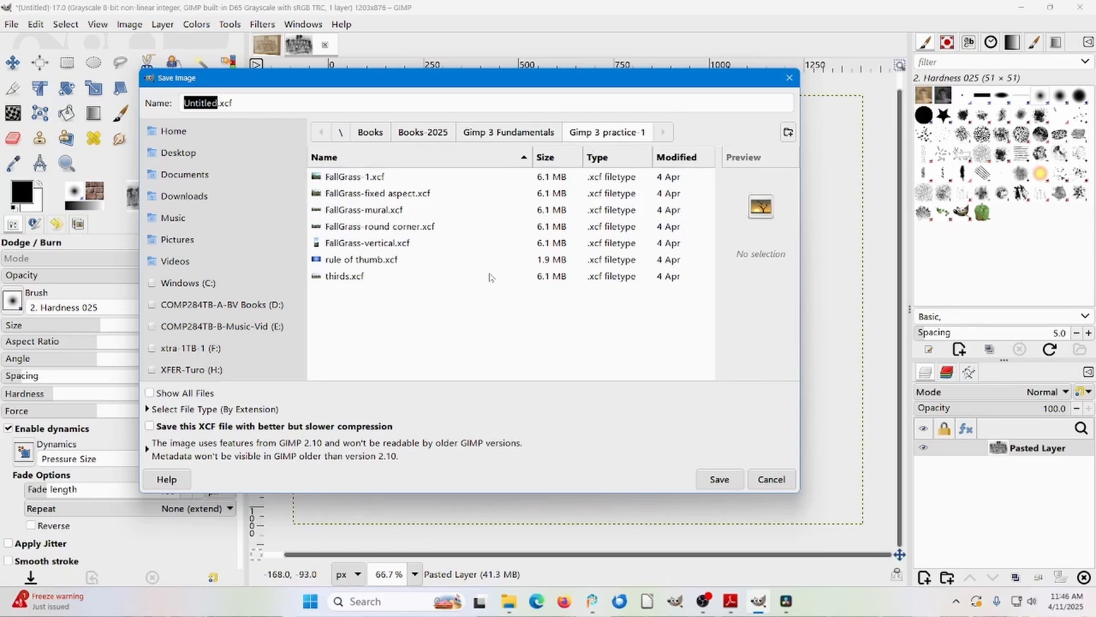
left_click(184, 102)
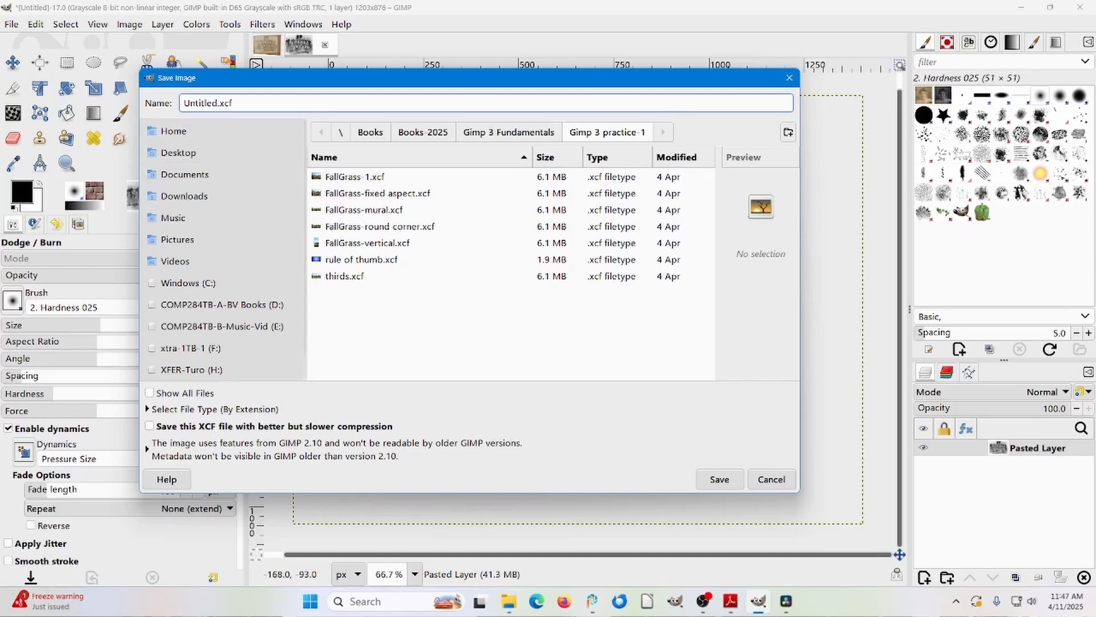
double_click(188, 102)
type("class photo")
key("Return")
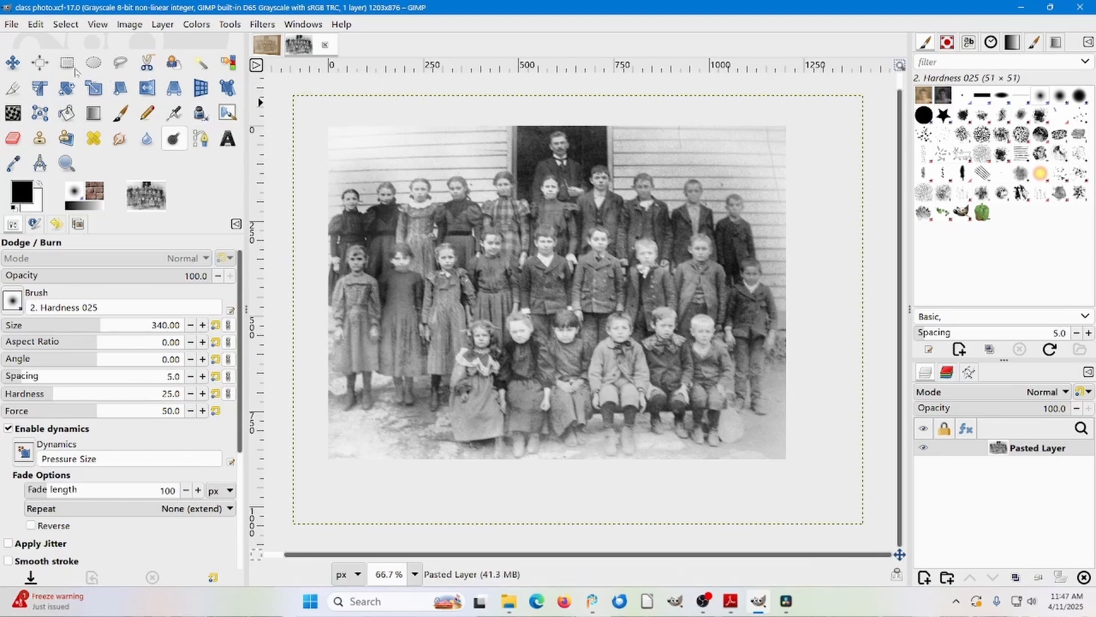
Export the group photo as "class photo.png" in the Gimp 3 practice-1 folder with the default PNG options
left_click(12, 25)
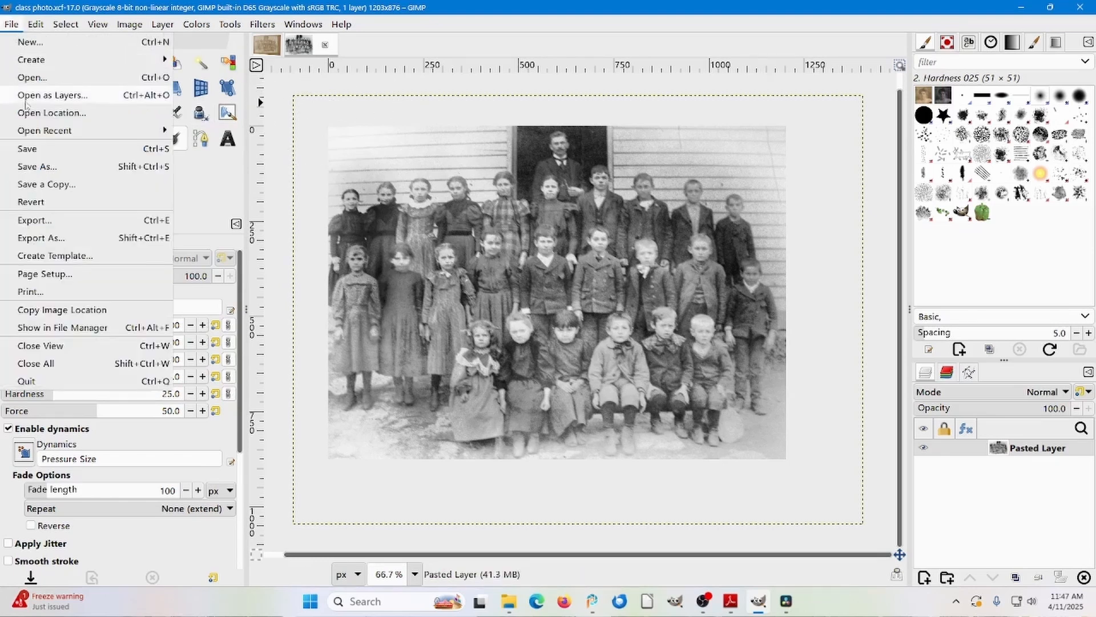
left_click(40, 239)
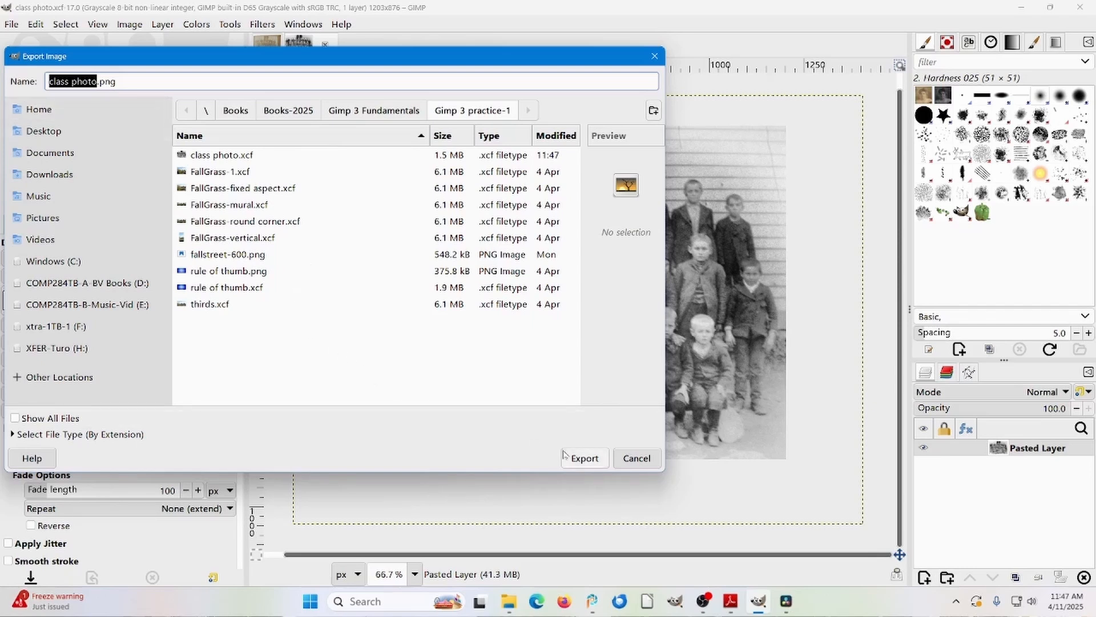
left_click(584, 458)
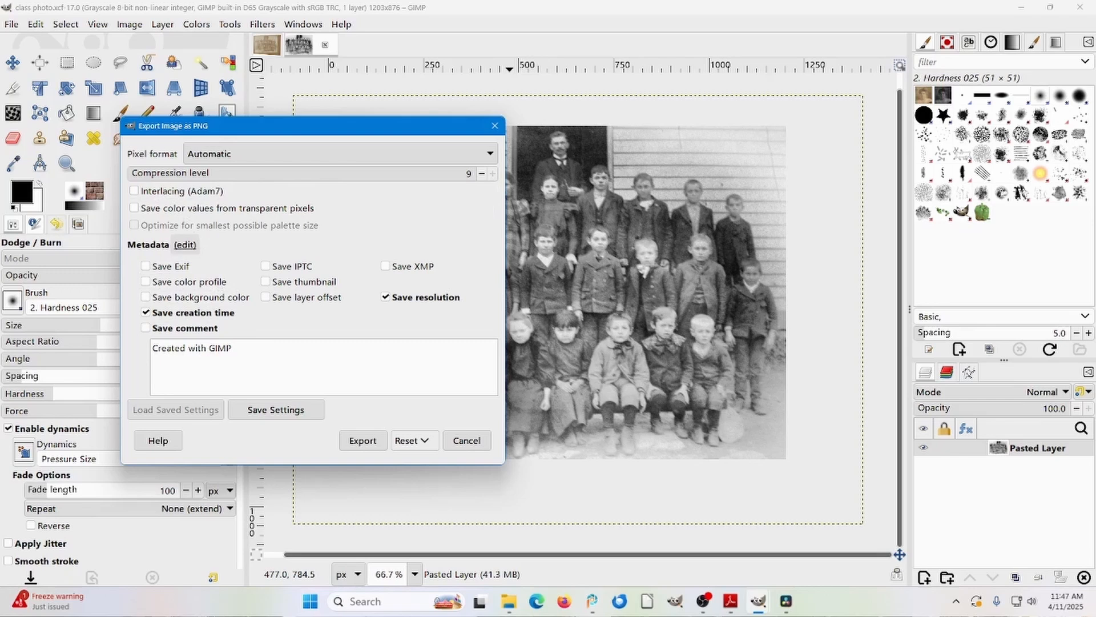
left_click(366, 439)
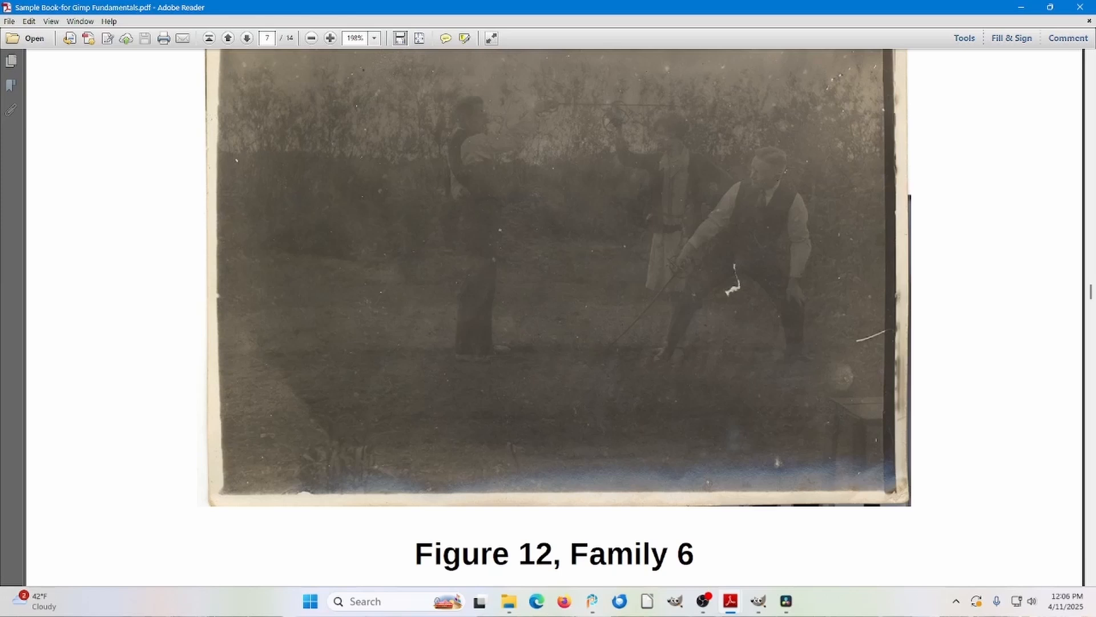
Copy the Figure 12, Family 6 photo from the PDF in Adobe Reader and paste it into GIMP as a new image
right_click(614, 281)
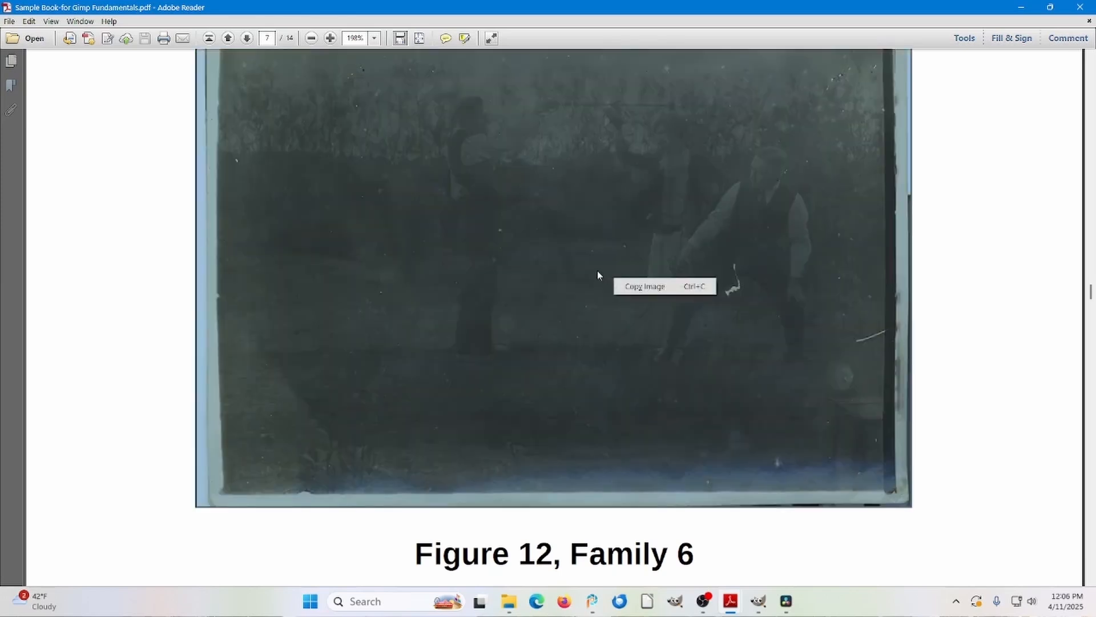
left_click(632, 291)
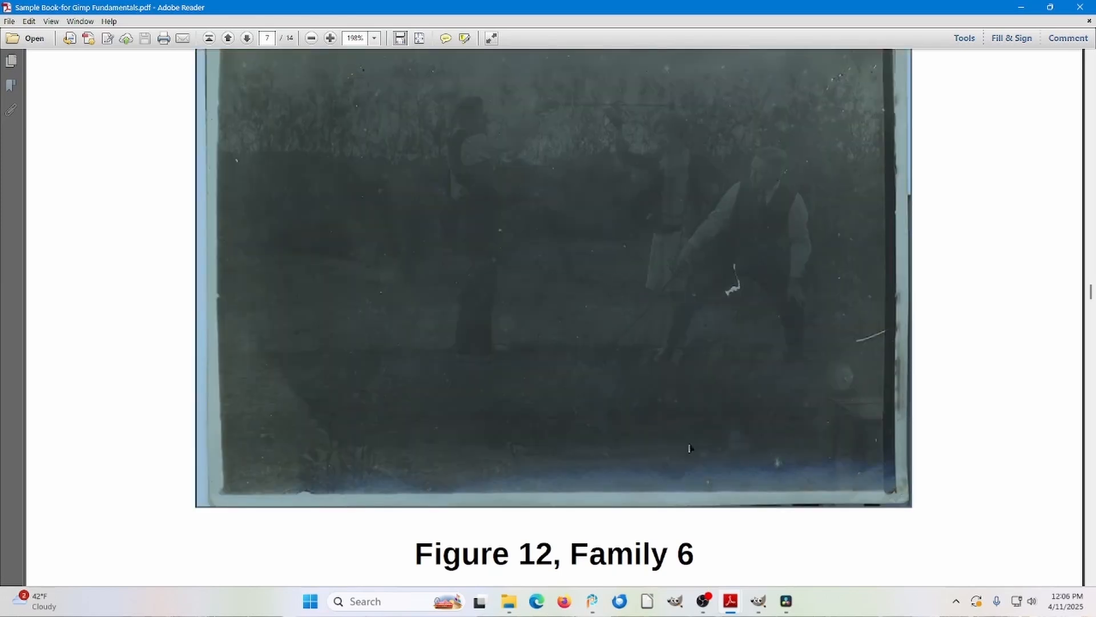
left_click(761, 600)
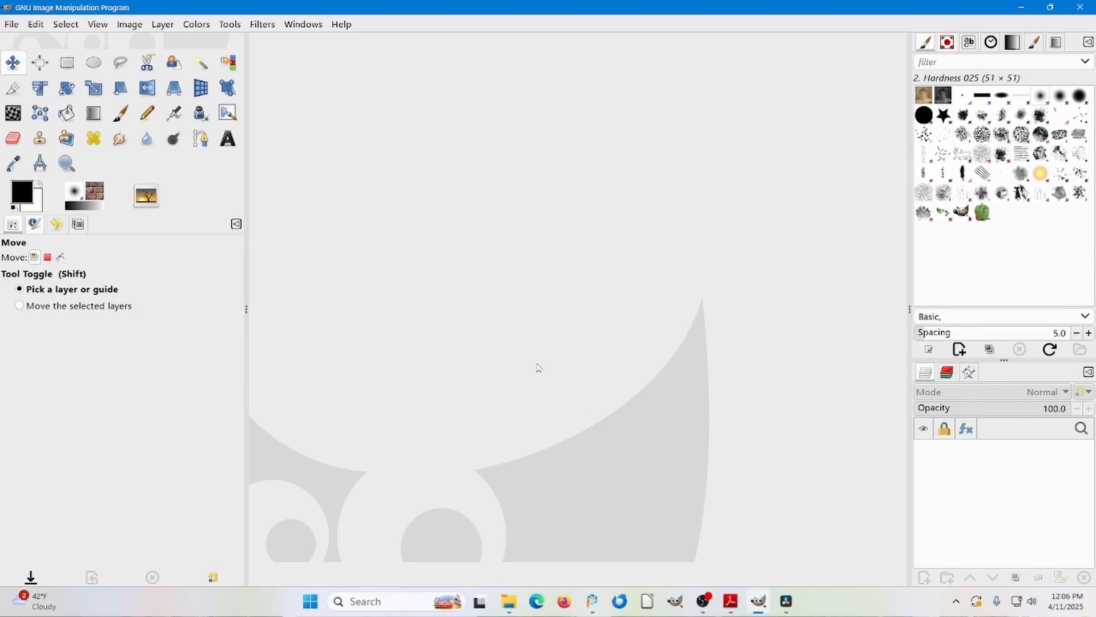
key("ctrl+shift+v")
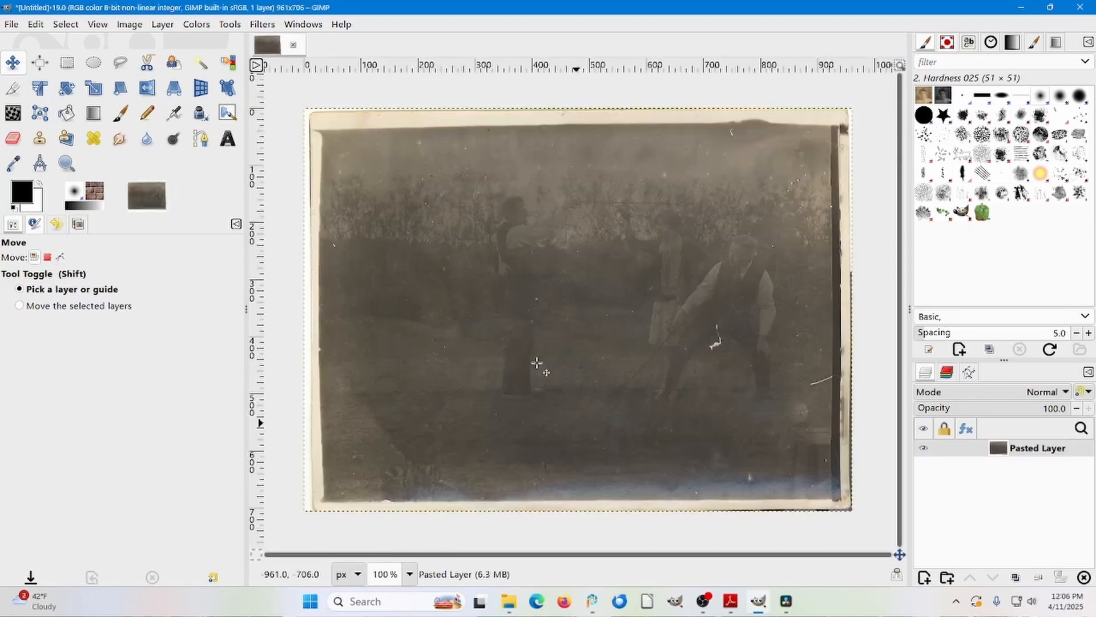
Duplicate the dark family photo and crop the duplicate to about 670 × 458 px around the three people
left_click(127, 27)
left_click(150, 44)
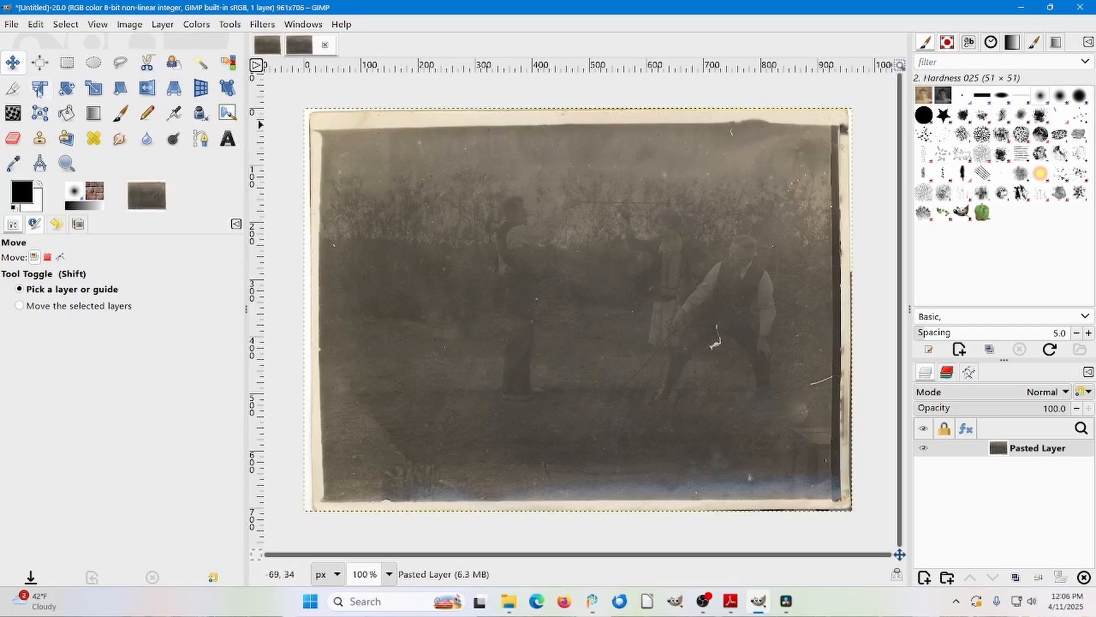
left_click(12, 88)
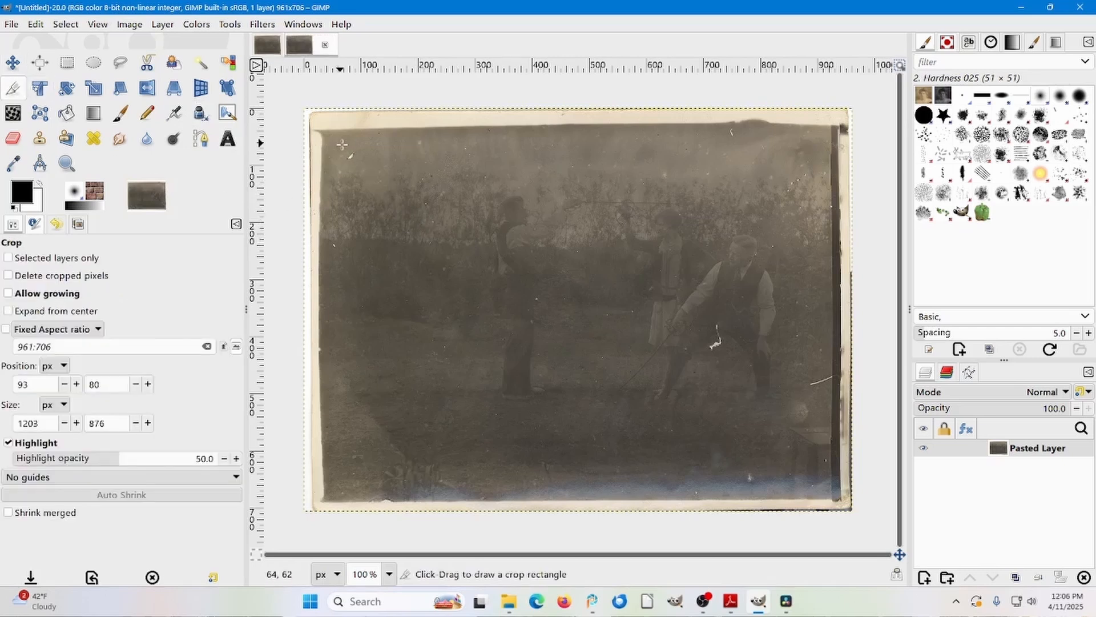
left_click_drag(435, 150, 815, 426)
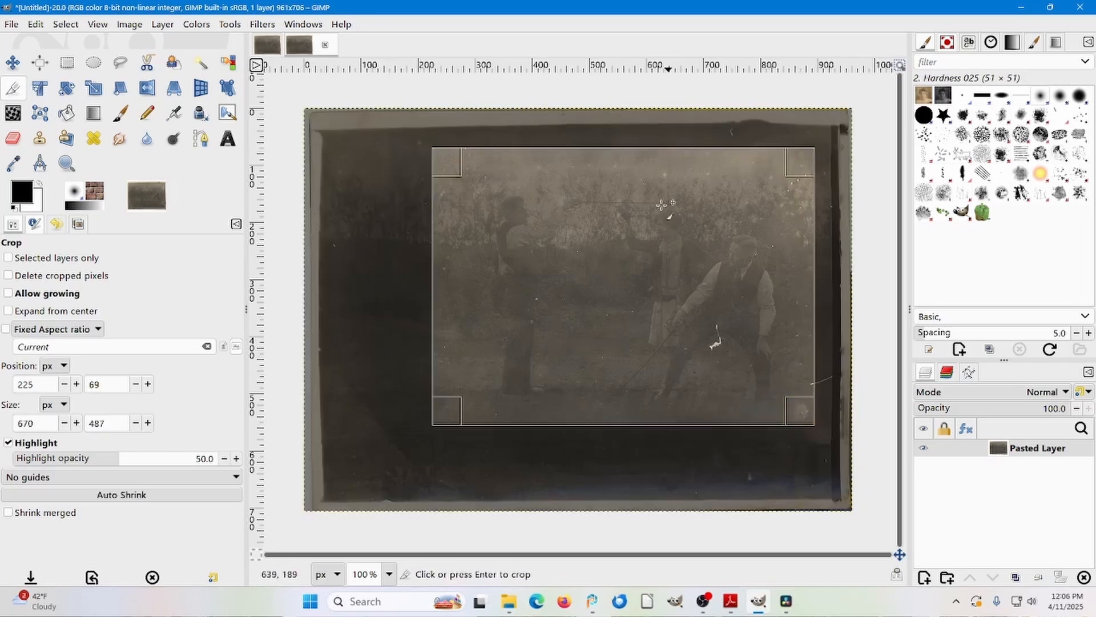
left_click_drag(632, 155, 630, 174)
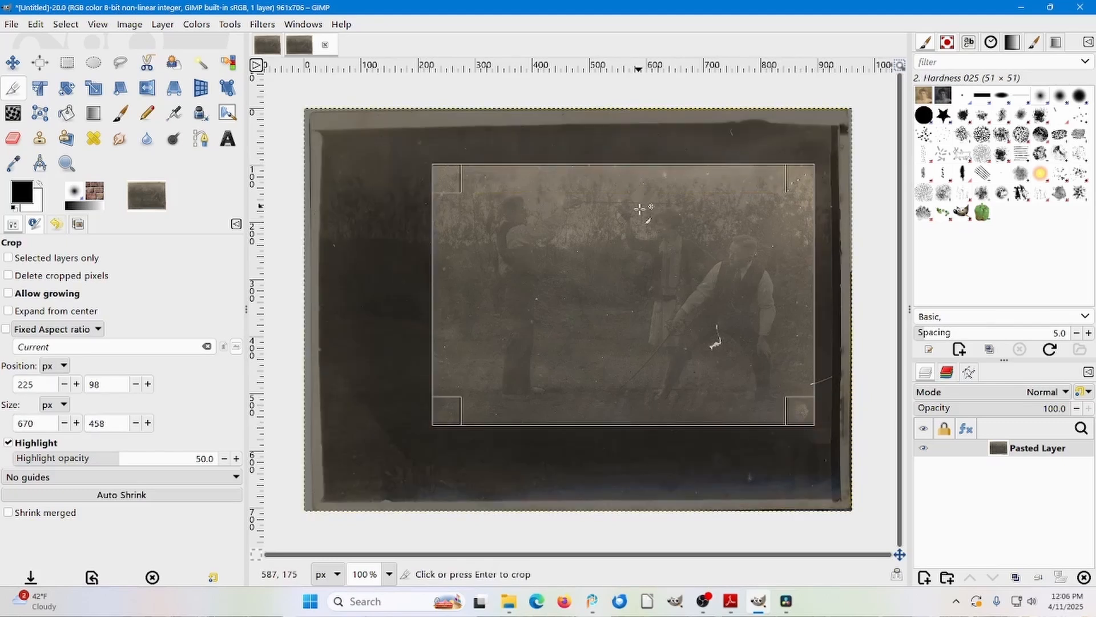
left_click(617, 304)
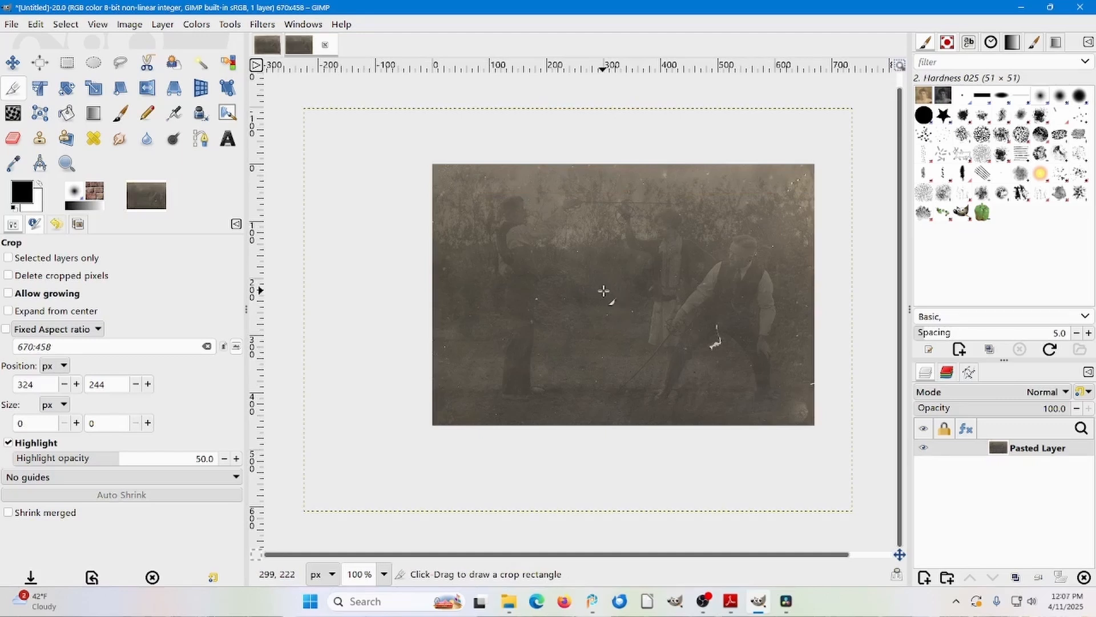
Convert the cropped family photo to grayscale mode and apply the automatic Equalize color adjustment
left_click(129, 25)
mouse_move(183, 63)
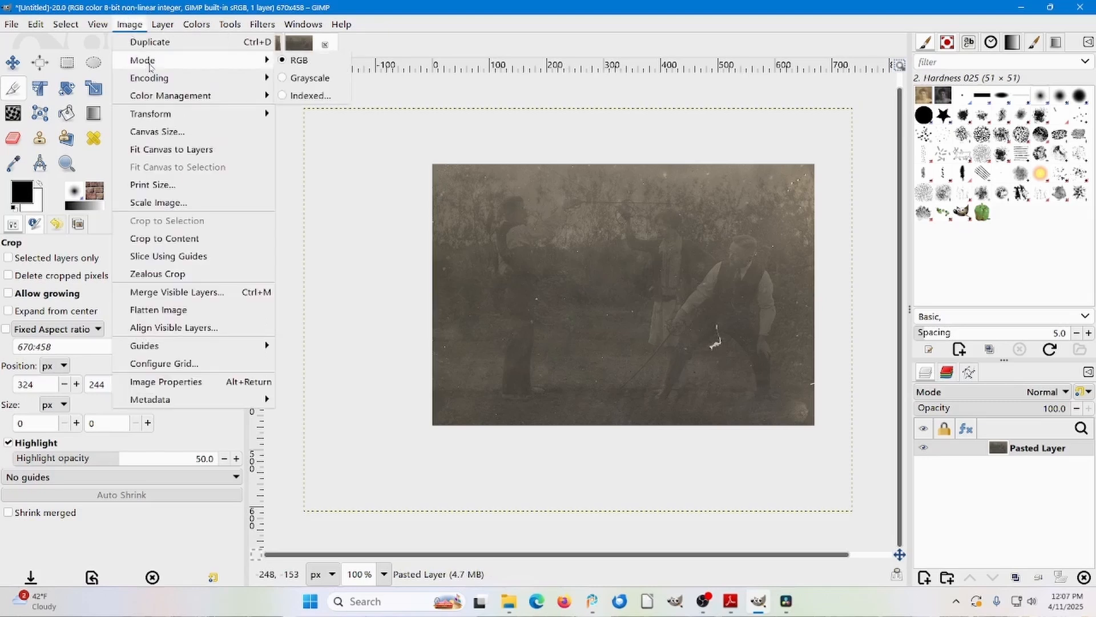
left_click(284, 80)
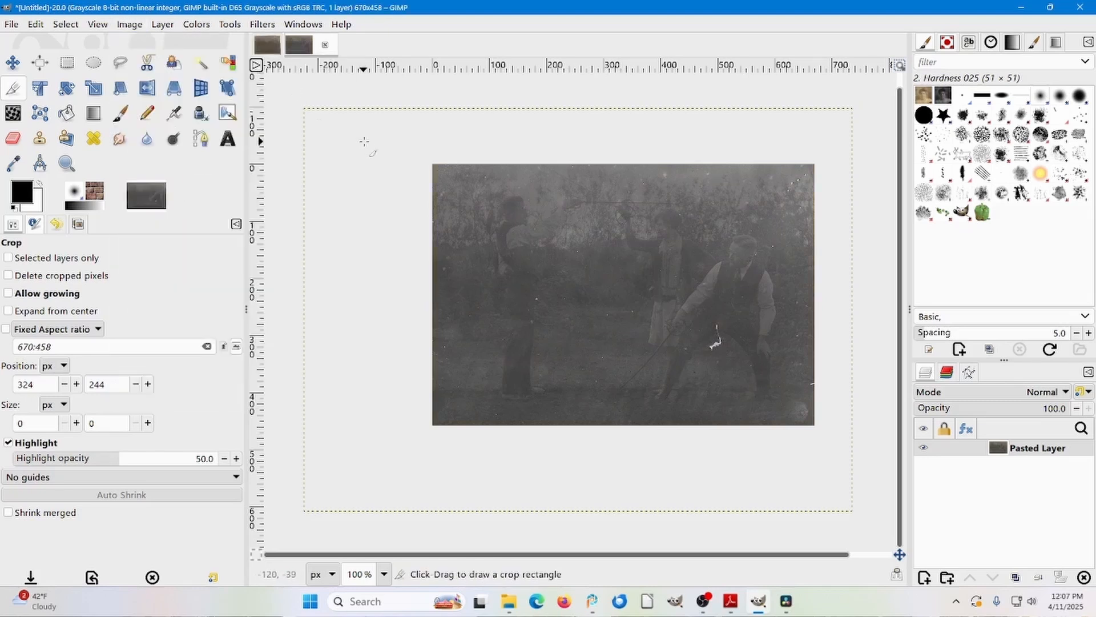
left_click(207, 26)
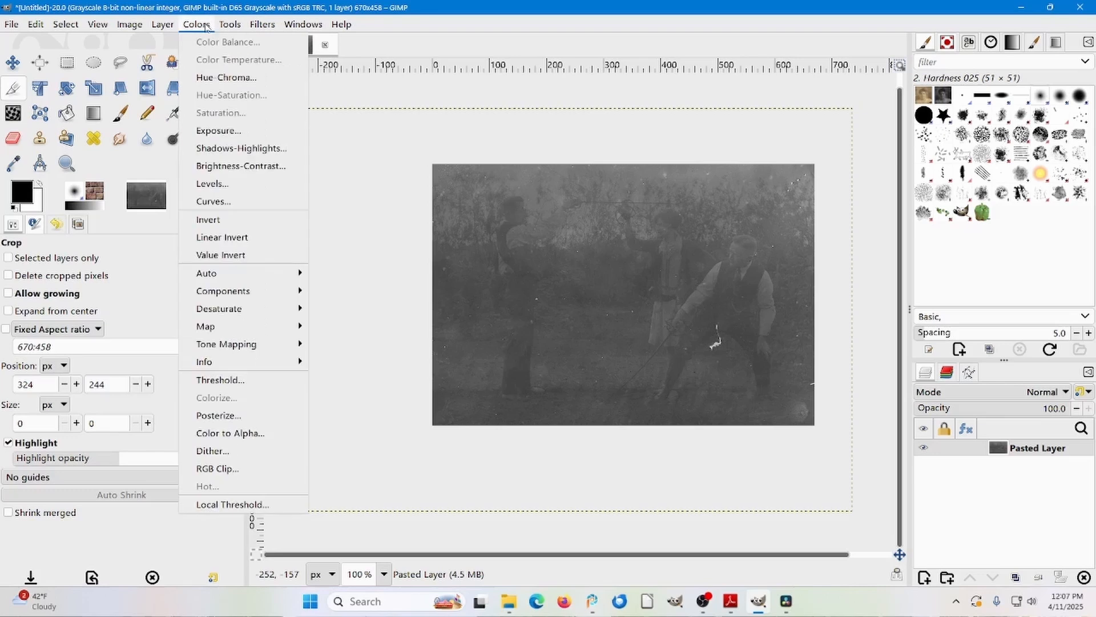
mouse_move(220, 279)
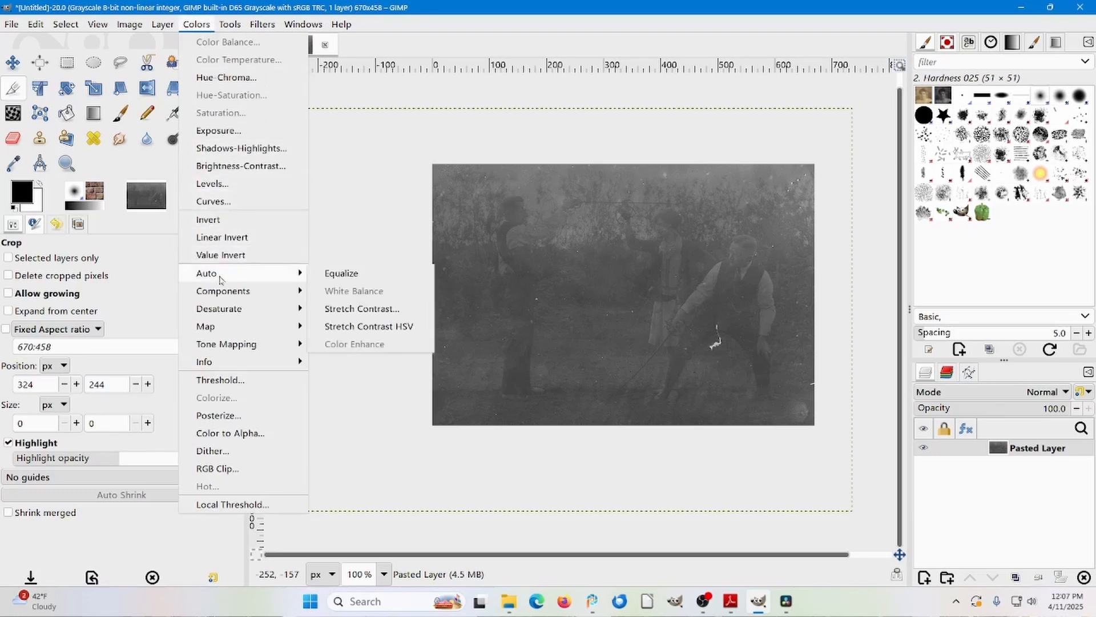
left_click(338, 279)
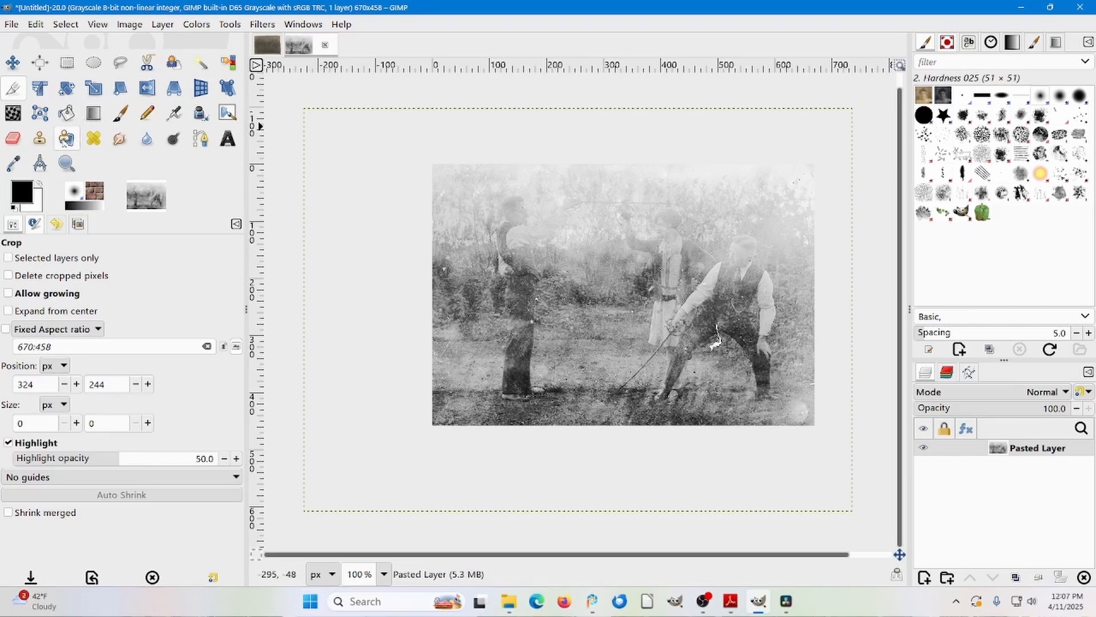
Burn the midtones over the washed-out figures and trees with the 340 px brush, and switch the tool type to Dodge
left_click(166, 142)
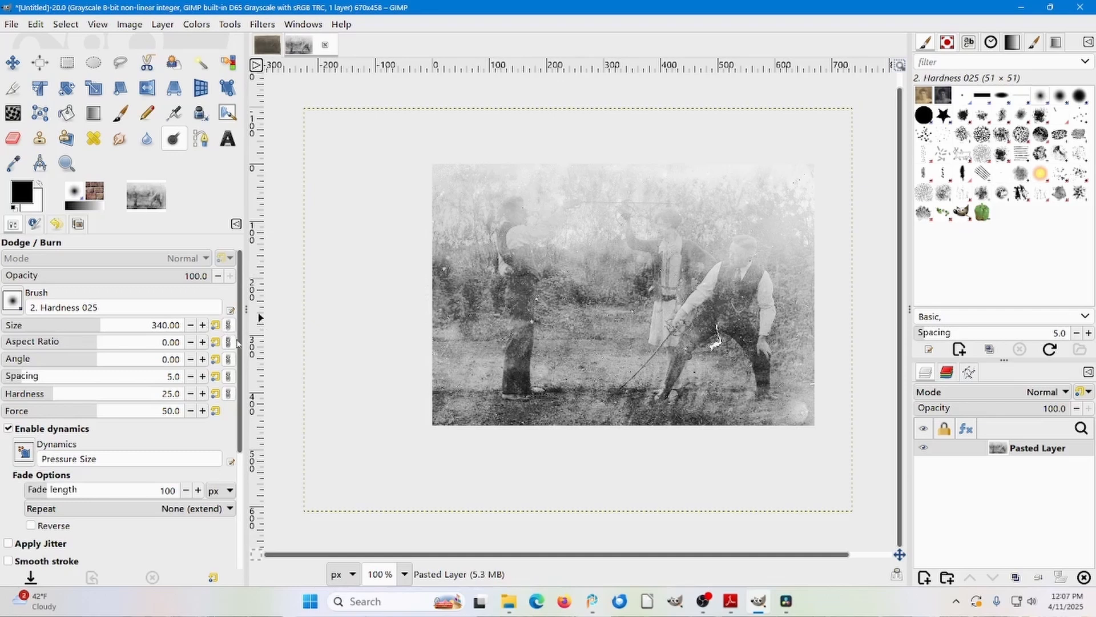
left_click_drag(240, 347, 227, 476)
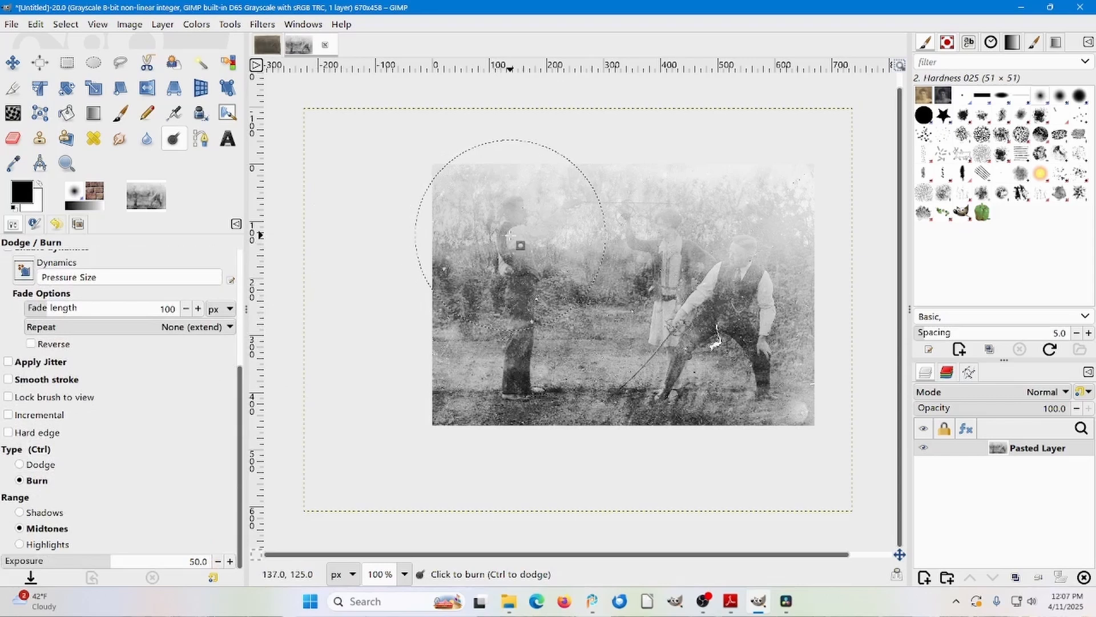
mouse_move(510, 235)
left_mouse_down()
mouse_move(569, 231)
mouse_move(462, 217)
mouse_move(612, 212)
mouse_move(425, 211)
mouse_move(712, 218)
mouse_move(549, 220)
mouse_move(769, 234)
mouse_move(631, 248)
mouse_move(765, 266)
mouse_move(761, 203)
mouse_move(763, 256)
mouse_move(762, 218)
mouse_move(714, 268)
mouse_move(619, 288)
mouse_move(610, 244)
mouse_move(588, 221)
mouse_move(472, 213)
mouse_move(552, 207)
mouse_move(466, 193)
mouse_move(780, 223)
mouse_move(723, 222)
mouse_move(765, 239)
mouse_move(742, 239)
mouse_move(756, 233)
mouse_move(681, 196)
mouse_move(588, 196)
mouse_move(749, 205)
mouse_move(695, 224)
mouse_move(615, 298)
mouse_move(614, 315)
mouse_move(601, 233)
mouse_move(585, 212)
mouse_move(483, 192)
mouse_move(448, 317)
mouse_move(478, 245)
mouse_move(603, 297)
mouse_move(595, 363)
left_mouse_up()
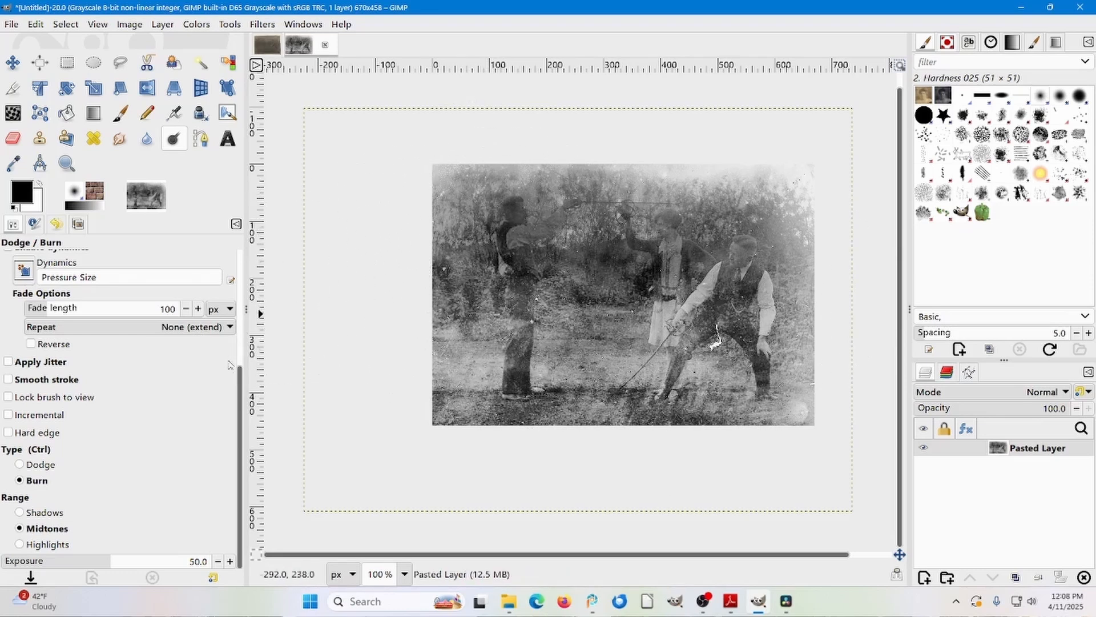
left_click(26, 465)
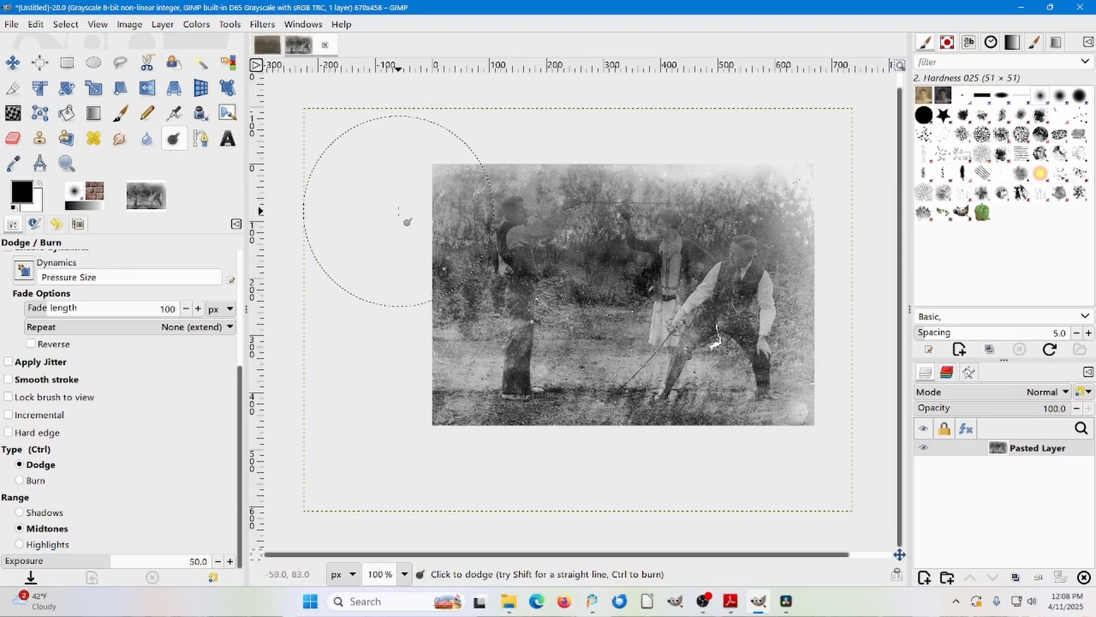
Apply Noise Reduction with strength 16 to the burned grayscale family photo and compare it with the dark original
left_click(261, 25)
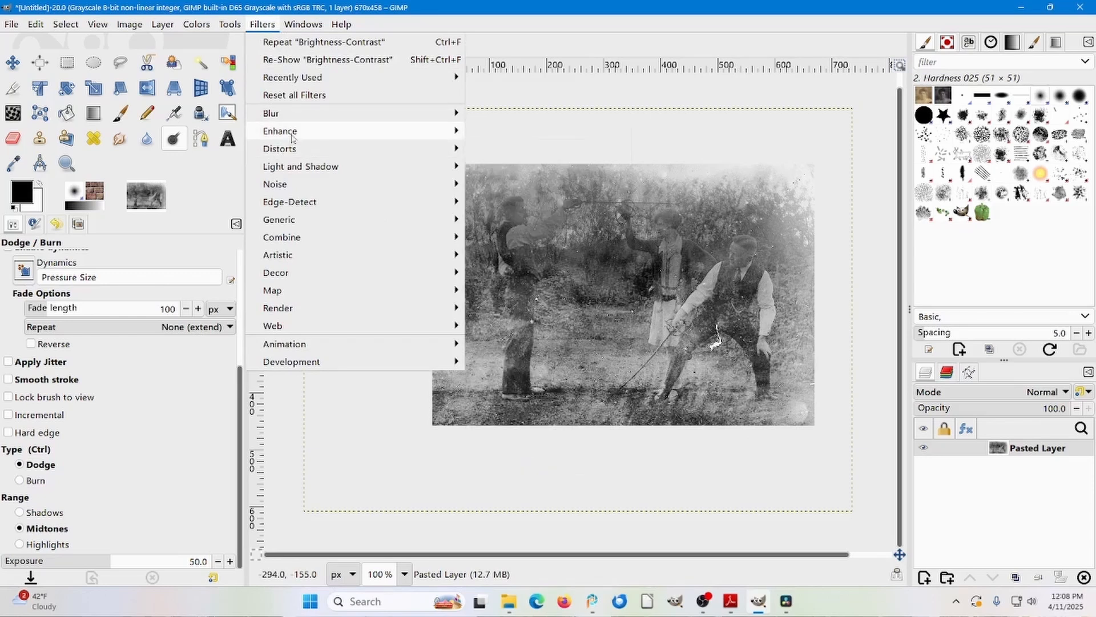
mouse_move(297, 137)
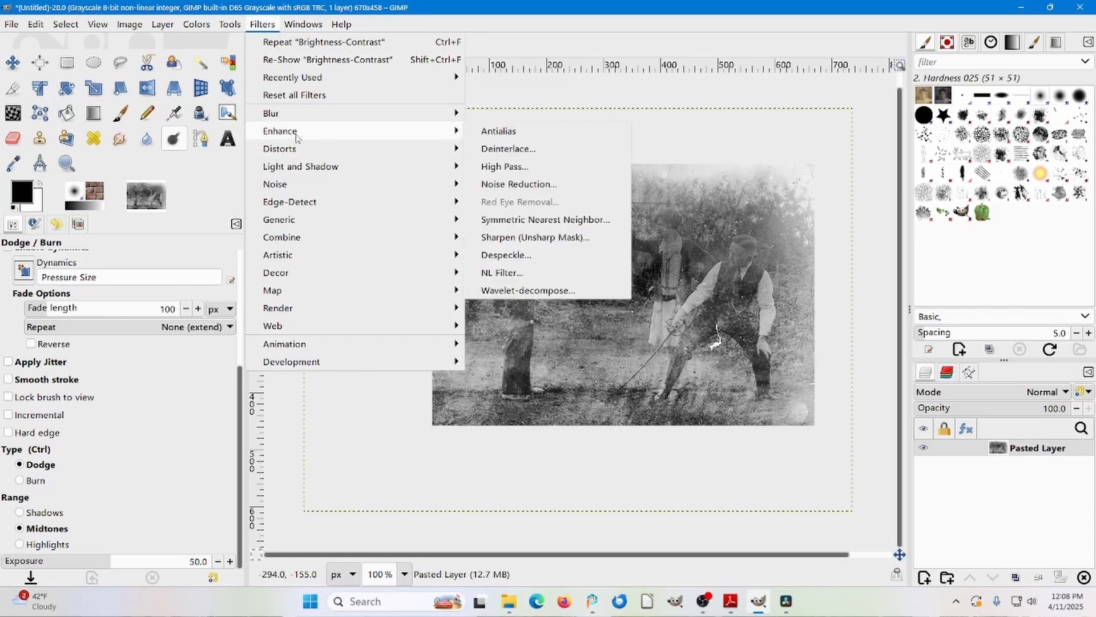
left_click(534, 185)
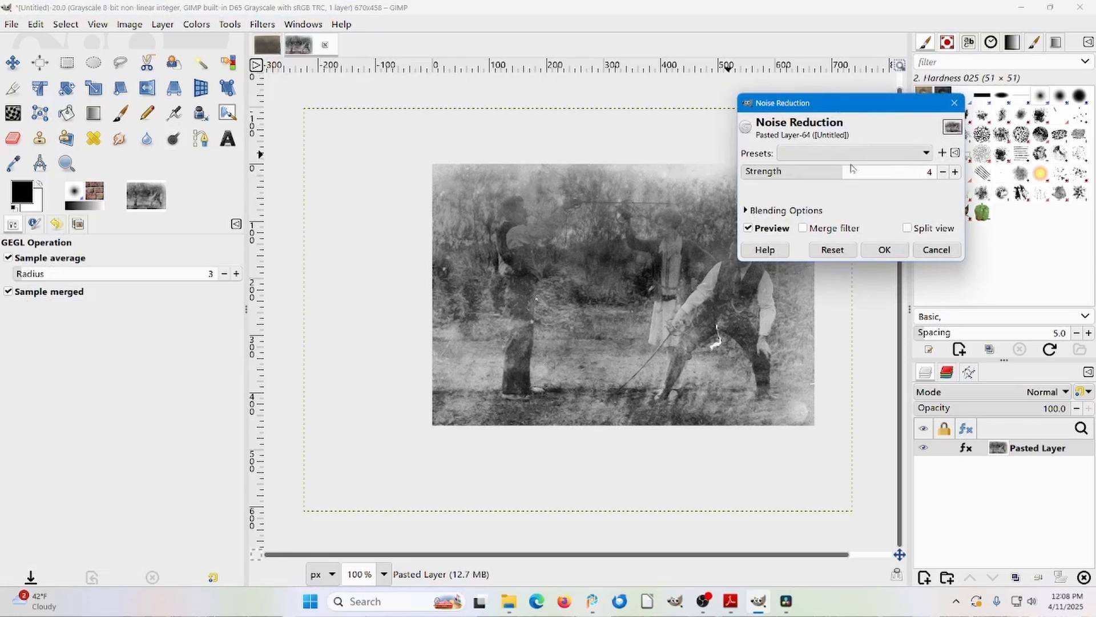
left_click_drag(845, 173, 746, 165)
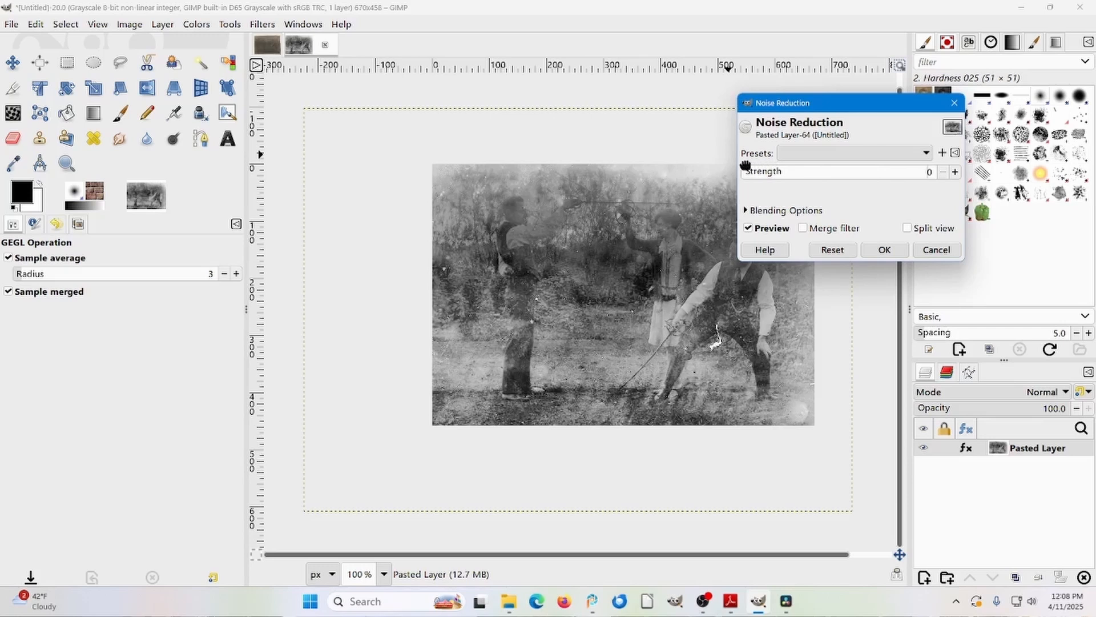
left_click_drag(746, 165, 918, 171)
left_click(956, 172)
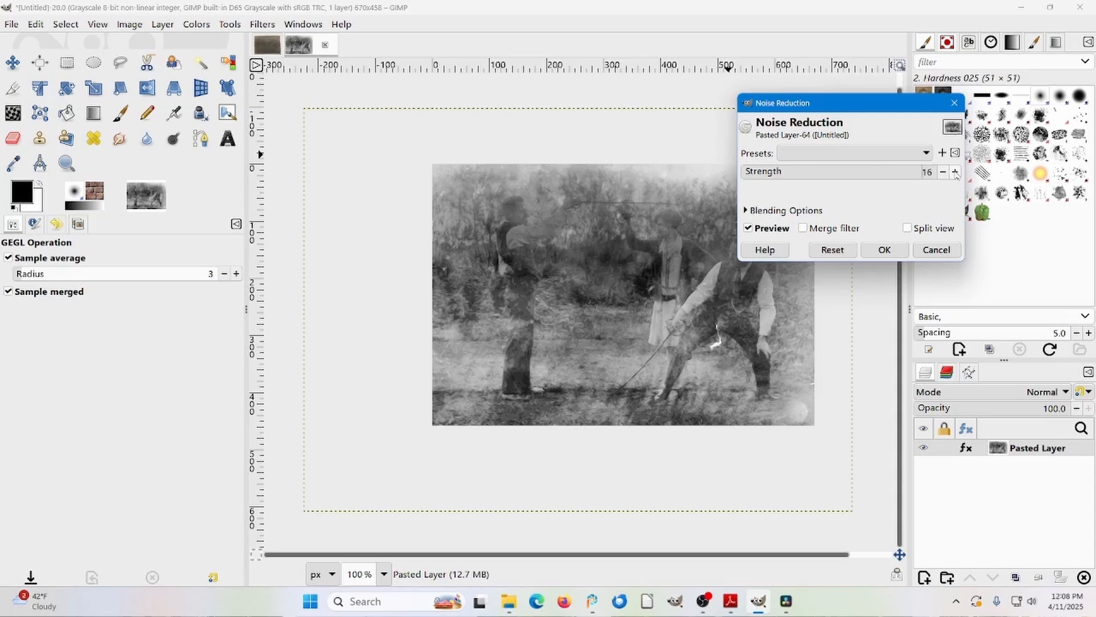
left_click(883, 249)
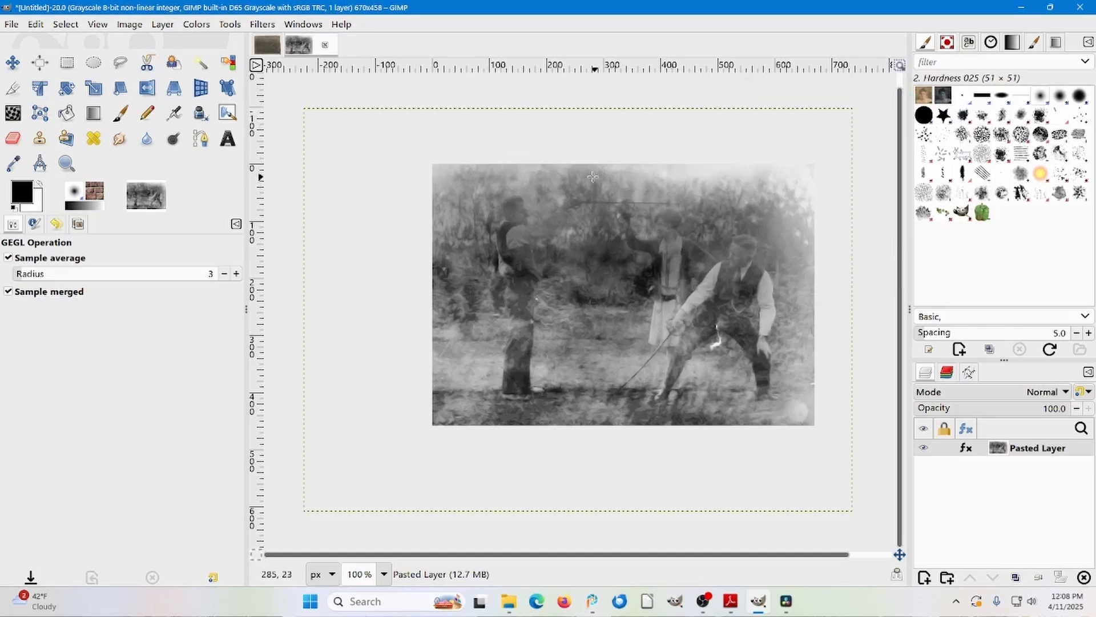
left_click(267, 48)
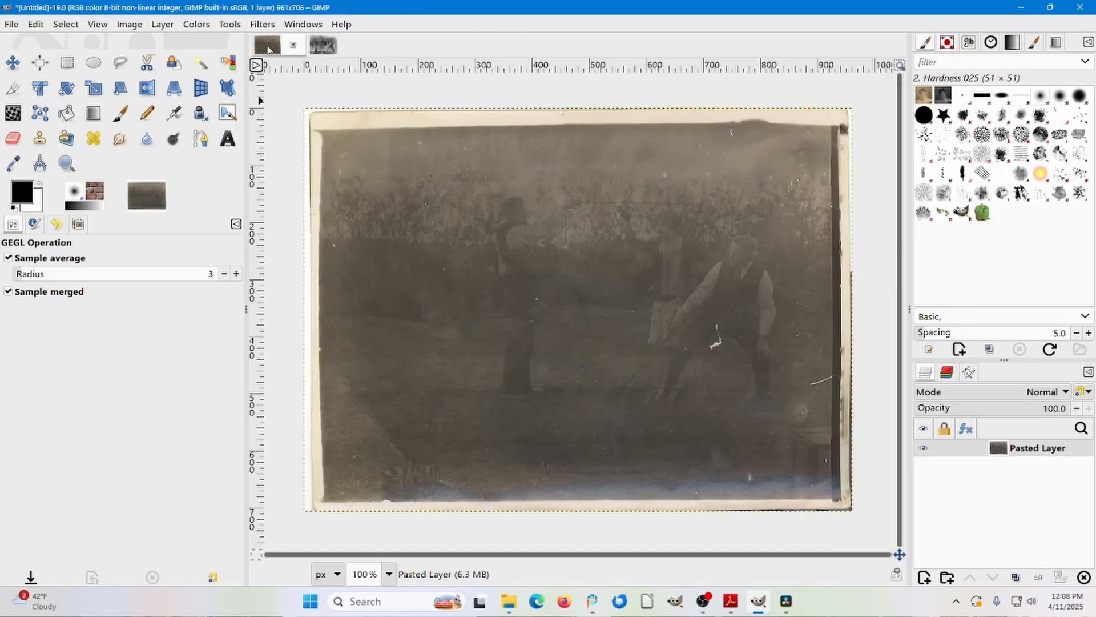
left_click(323, 45)
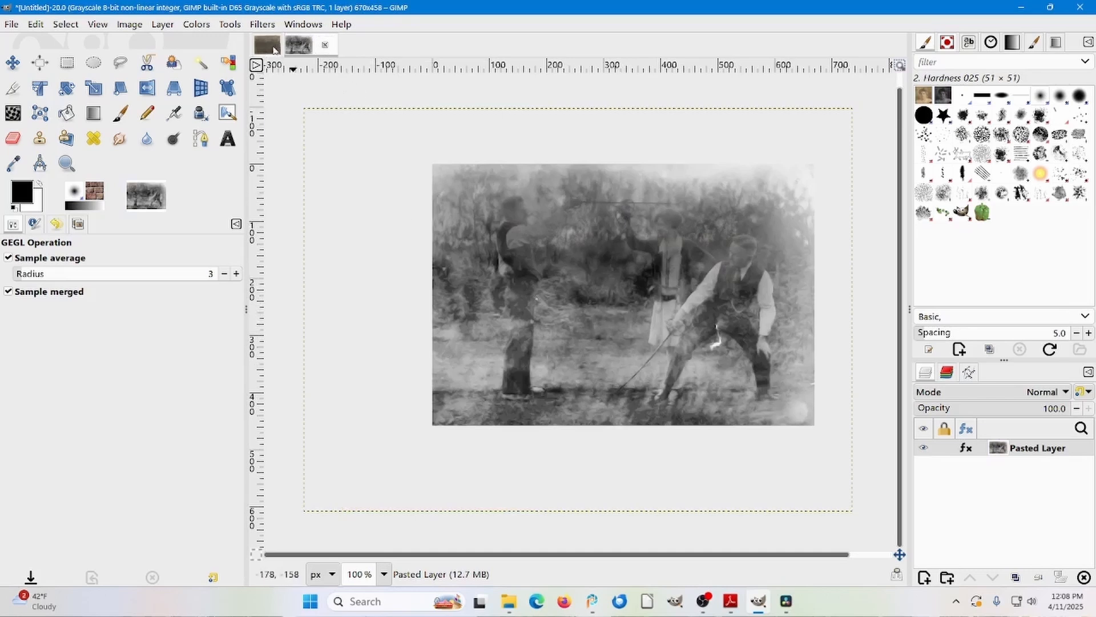
left_click(268, 46)
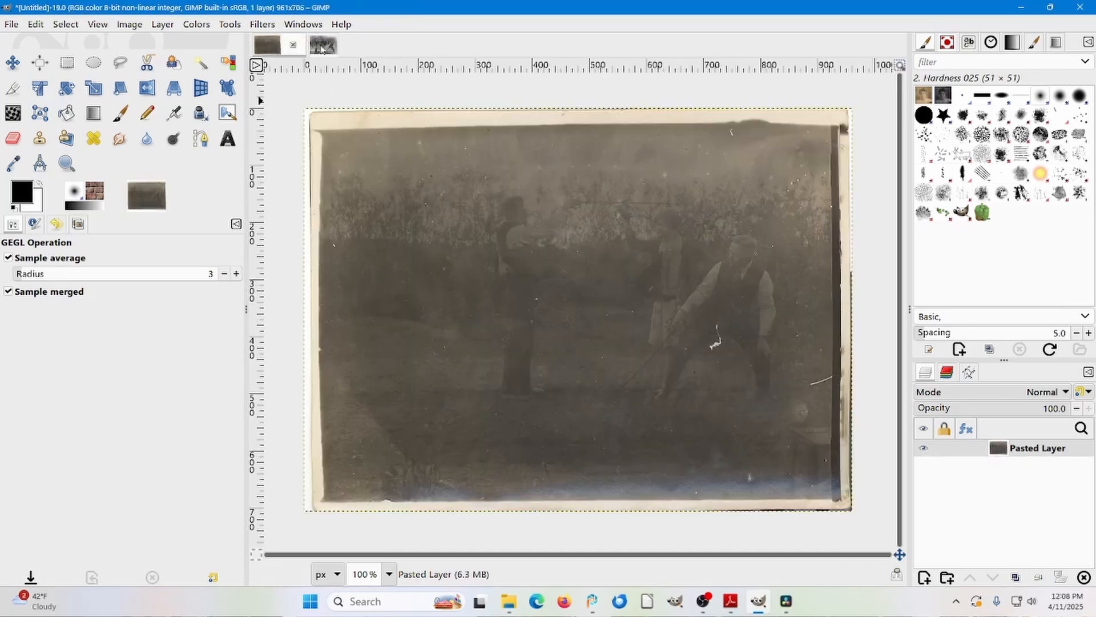
left_click(323, 45)
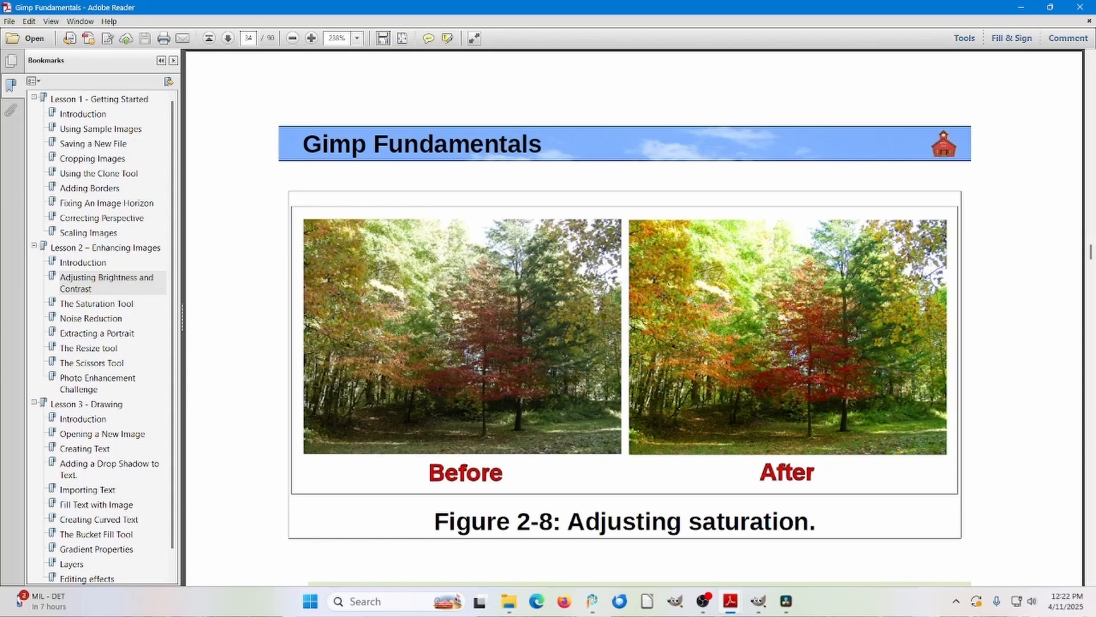
Copy the Figure 5, Fall Trees photo from the sample book PDF in Adobe Reader and paste it into GIMP as a new image
key("alt+Tab")
left_click(554, 180)
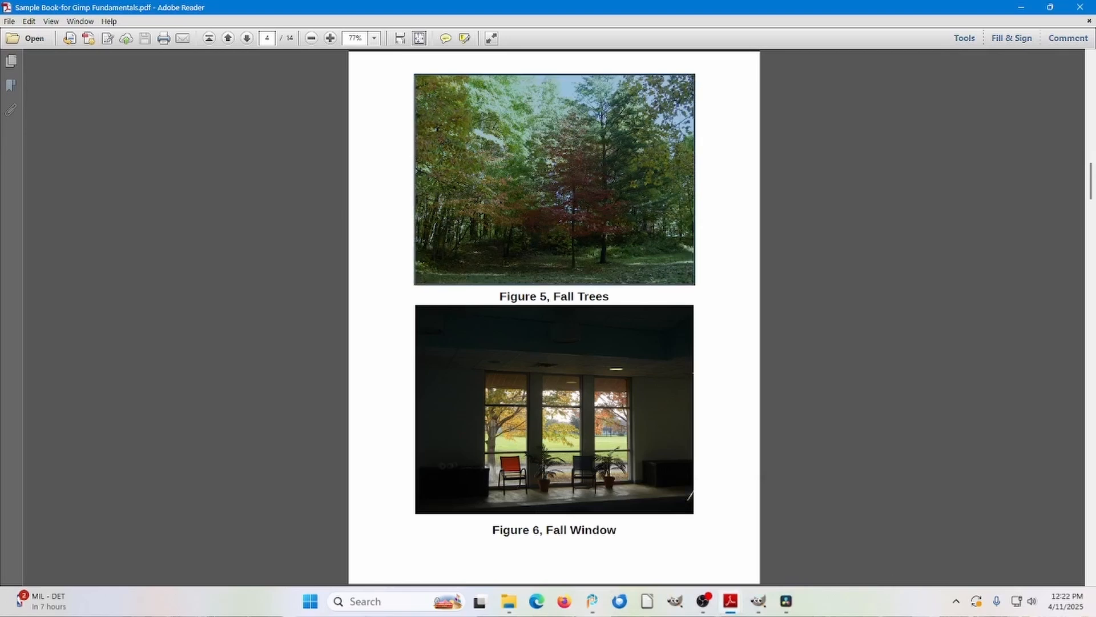
right_click(575, 194)
left_click(594, 209)
mouse_move(758, 601)
left_click(730, 571)
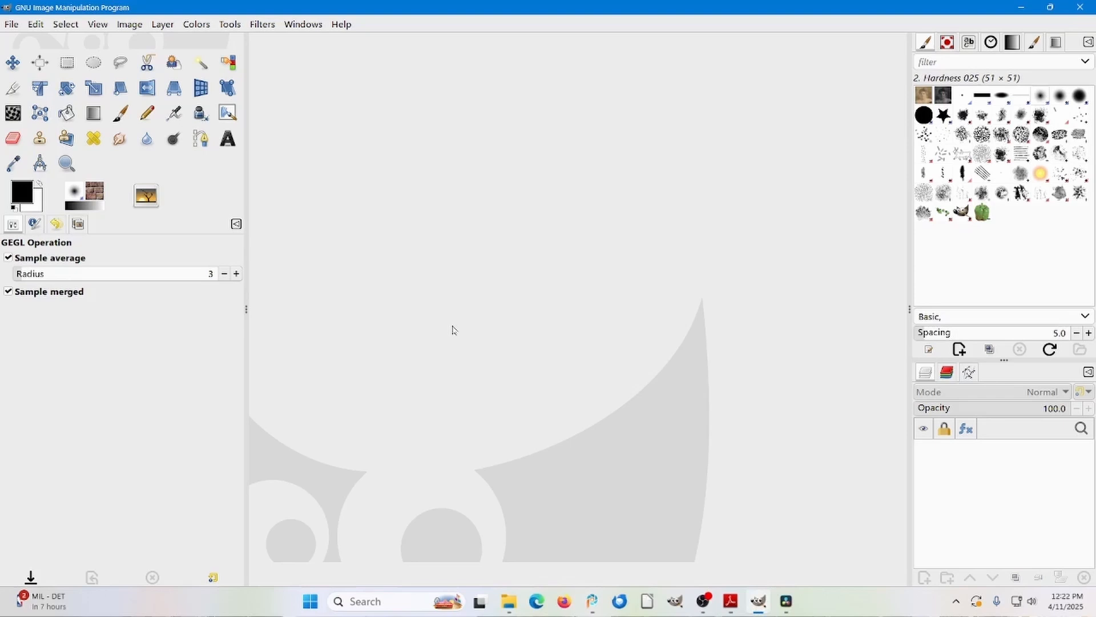
key("ctrl+shift+v")
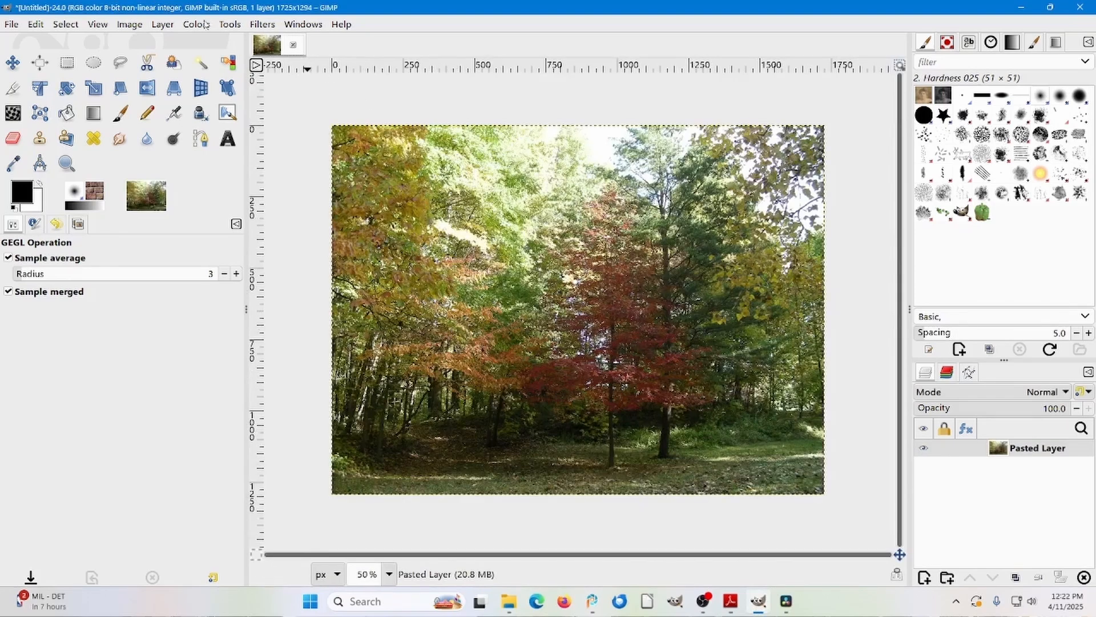
Duplicate the fall trees image, raising the duplicate's saturation scale to 2.778 and comparing it with the original
left_click(129, 24)
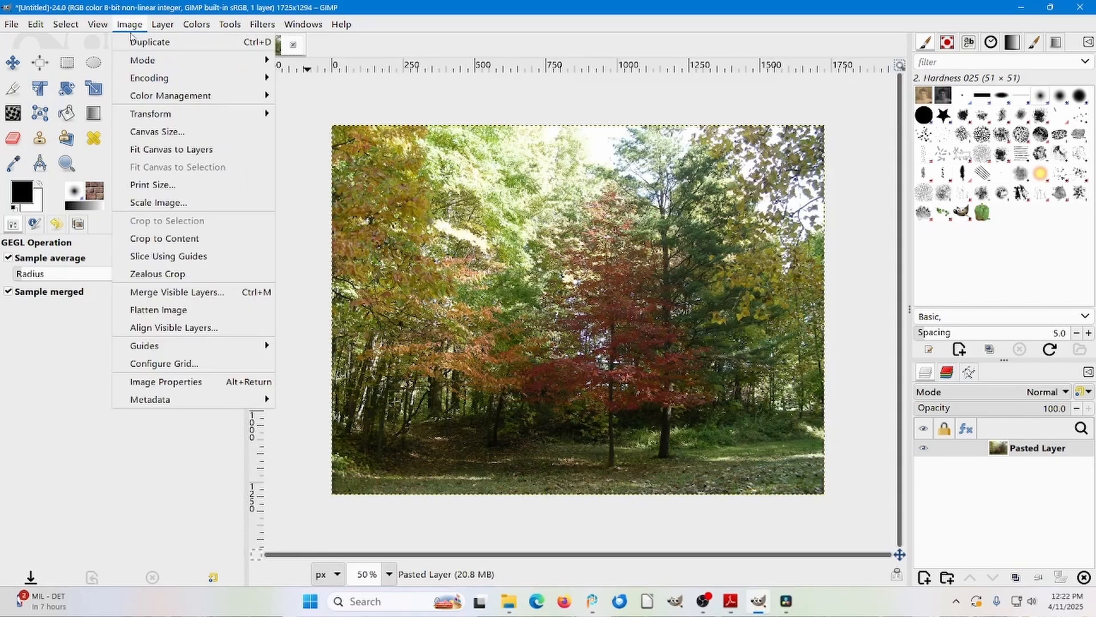
left_click(139, 40)
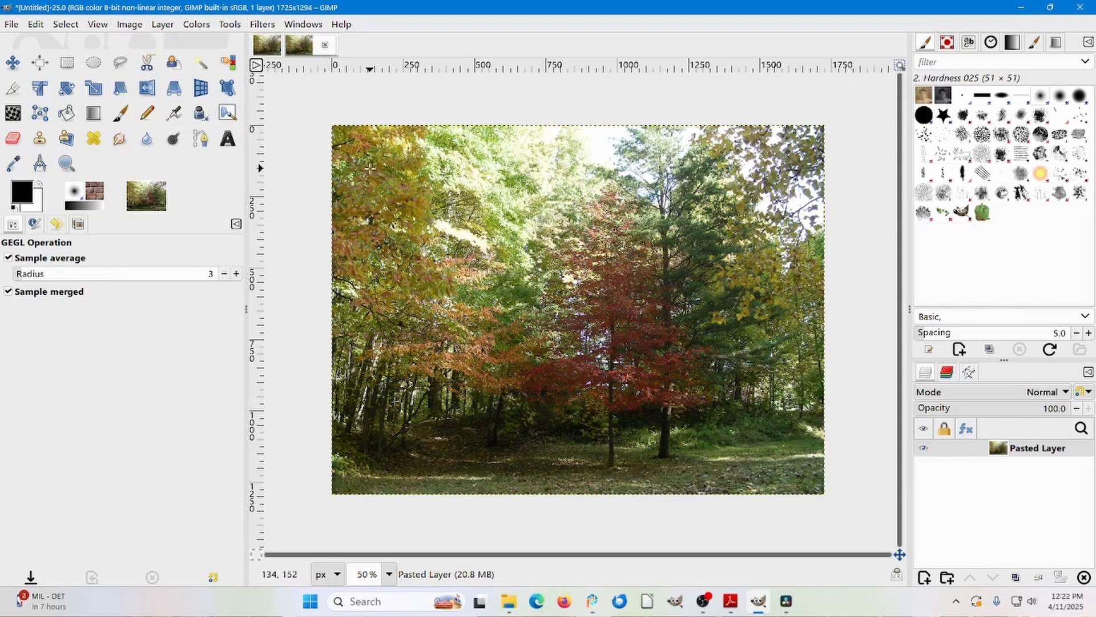
left_click(197, 24)
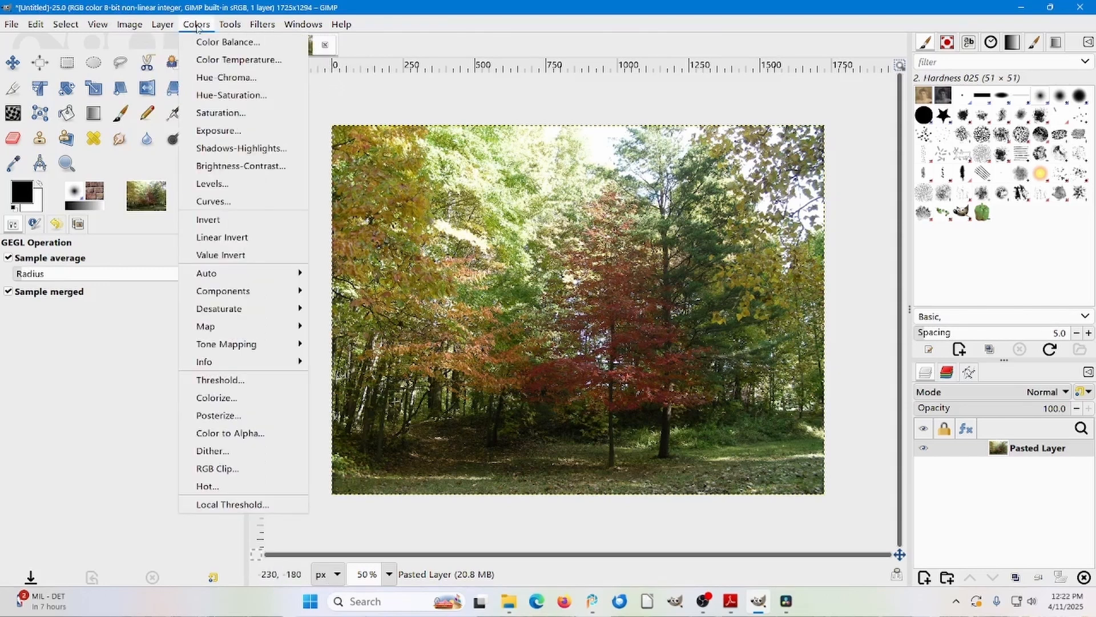
left_click(220, 113)
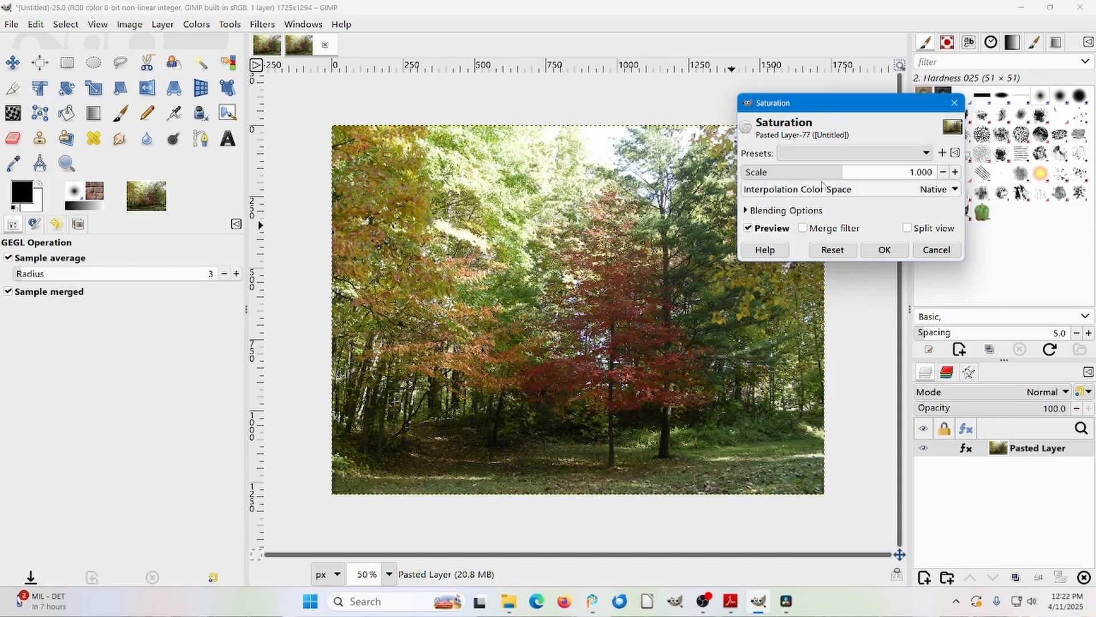
left_click_drag(847, 173, 930, 172)
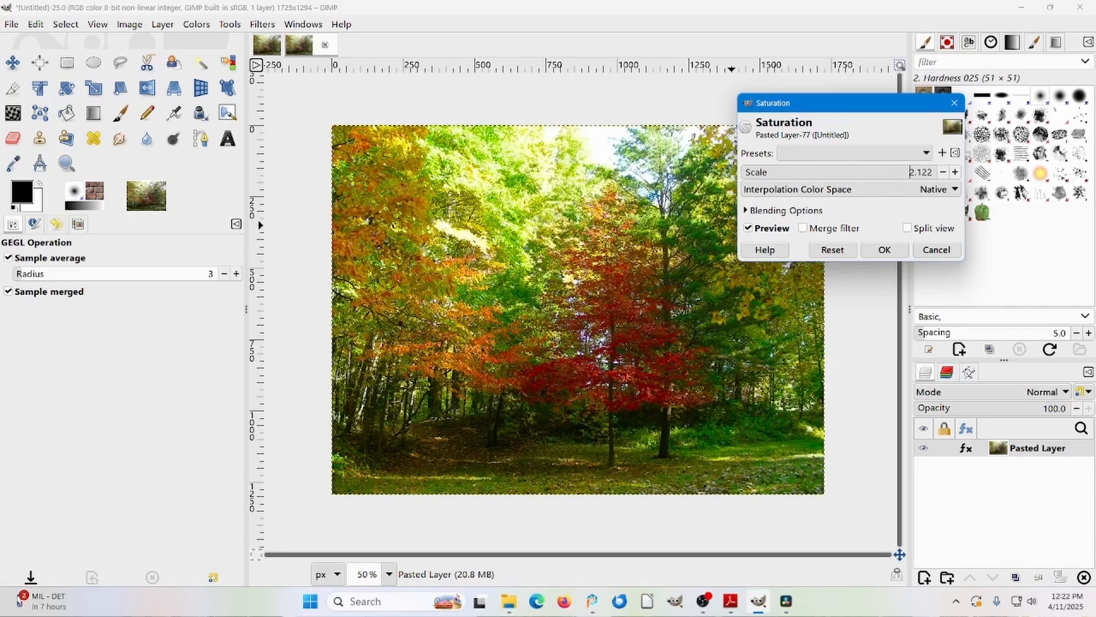
left_click(955, 172)
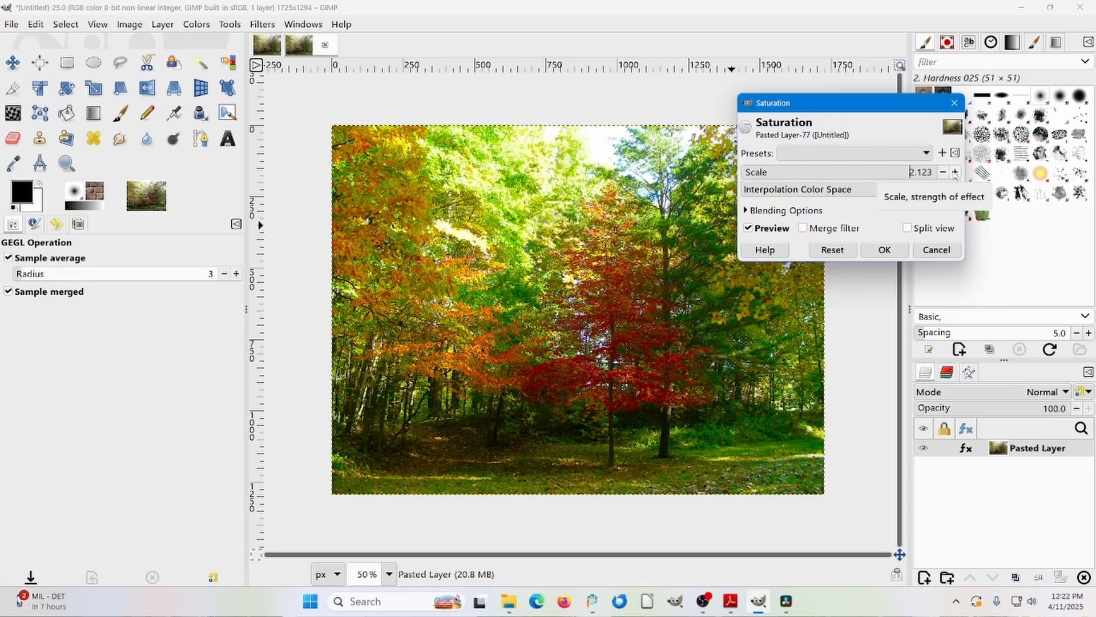
left_click_drag(955, 174, 955, 174)
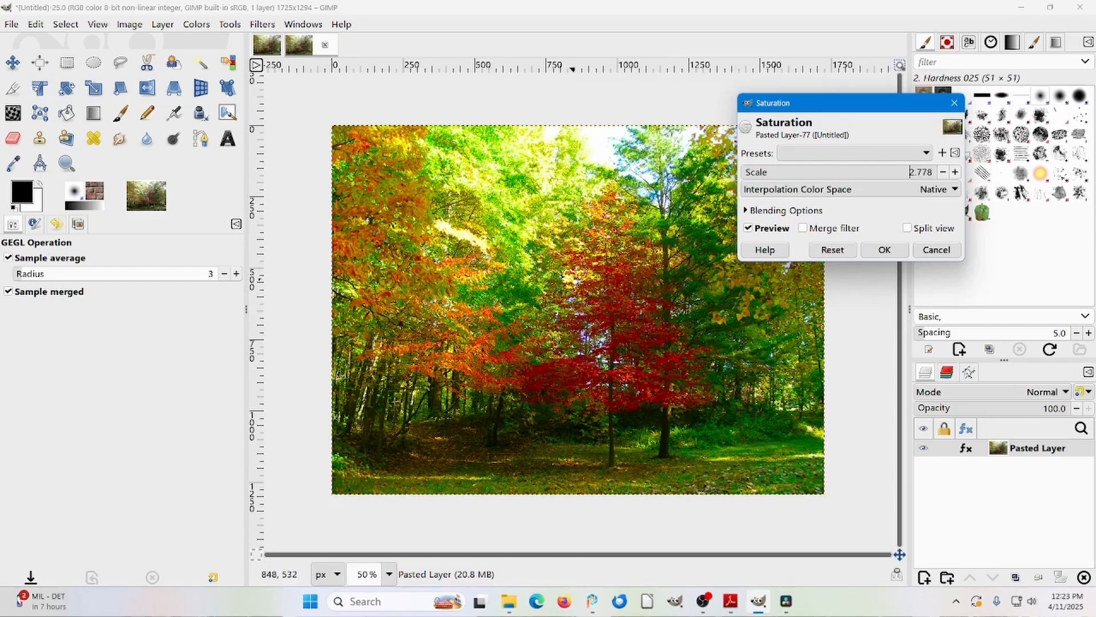
left_click(884, 251)
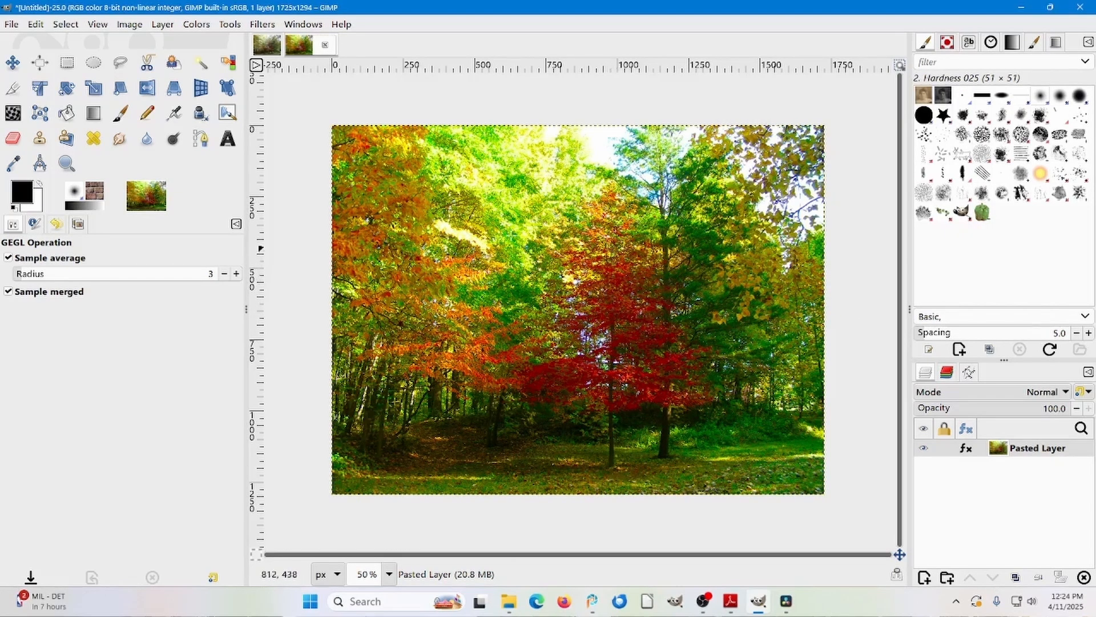
left_click(267, 44)
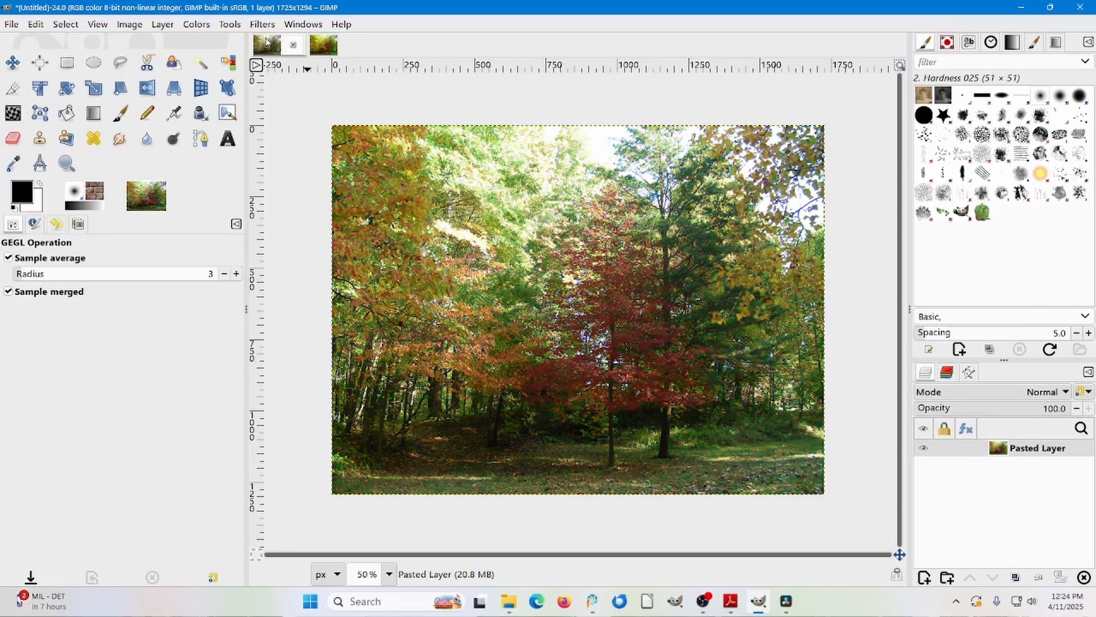
left_click(323, 45)
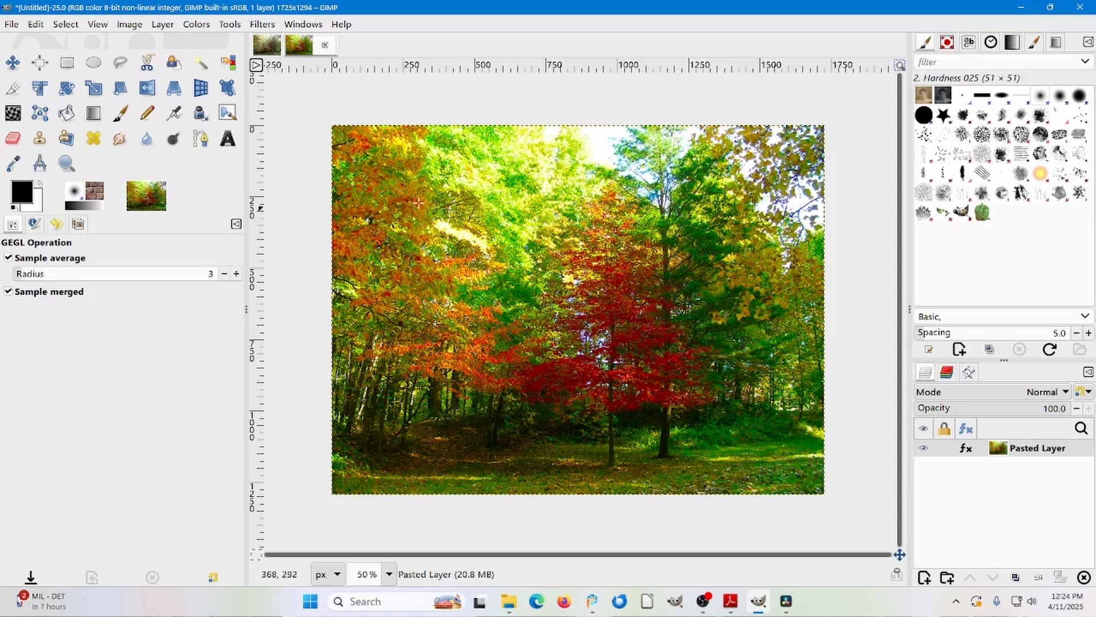
Apply Shadows-Highlights to the saturated duplicate with shadows 99.29 and highlights -58.01, and compare it with the original
left_click(197, 25)
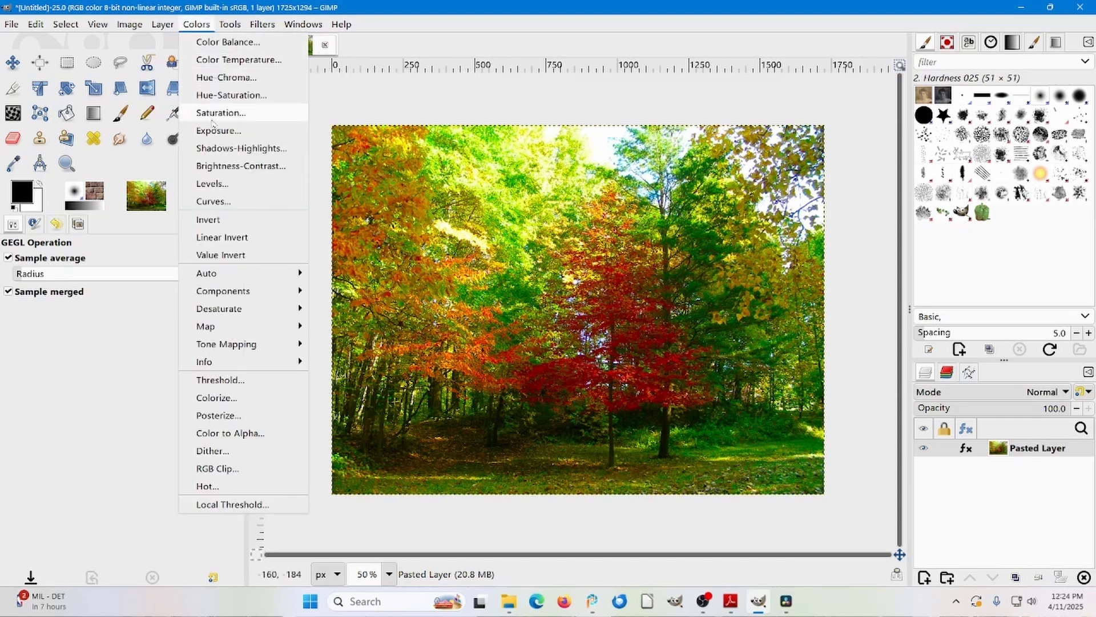
left_click(222, 149)
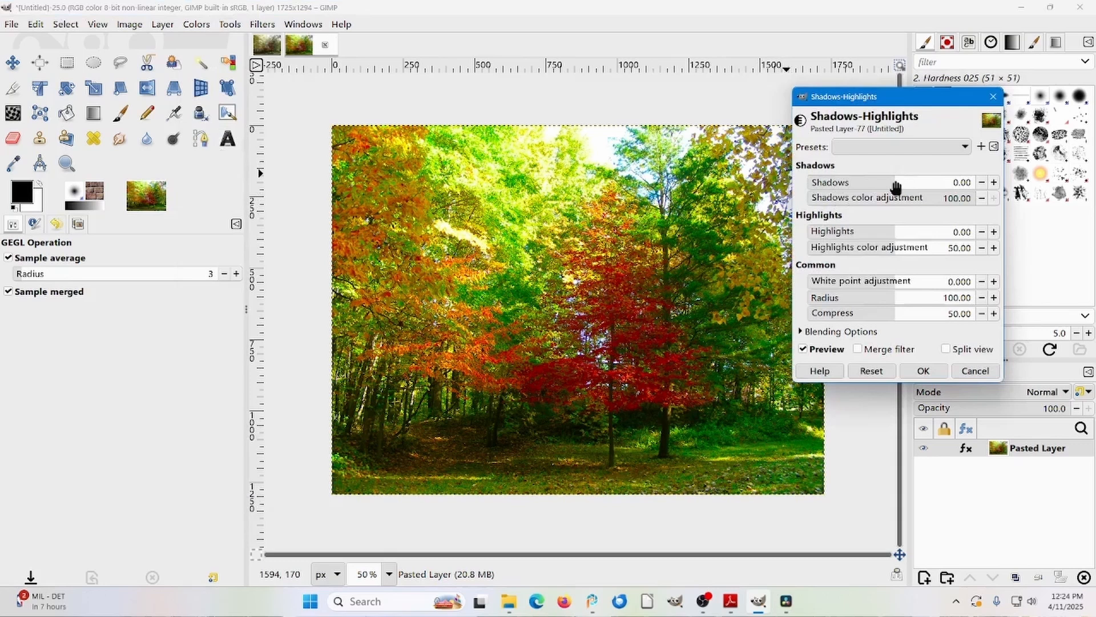
left_click(901, 181)
left_click_drag(900, 181, 969, 183)
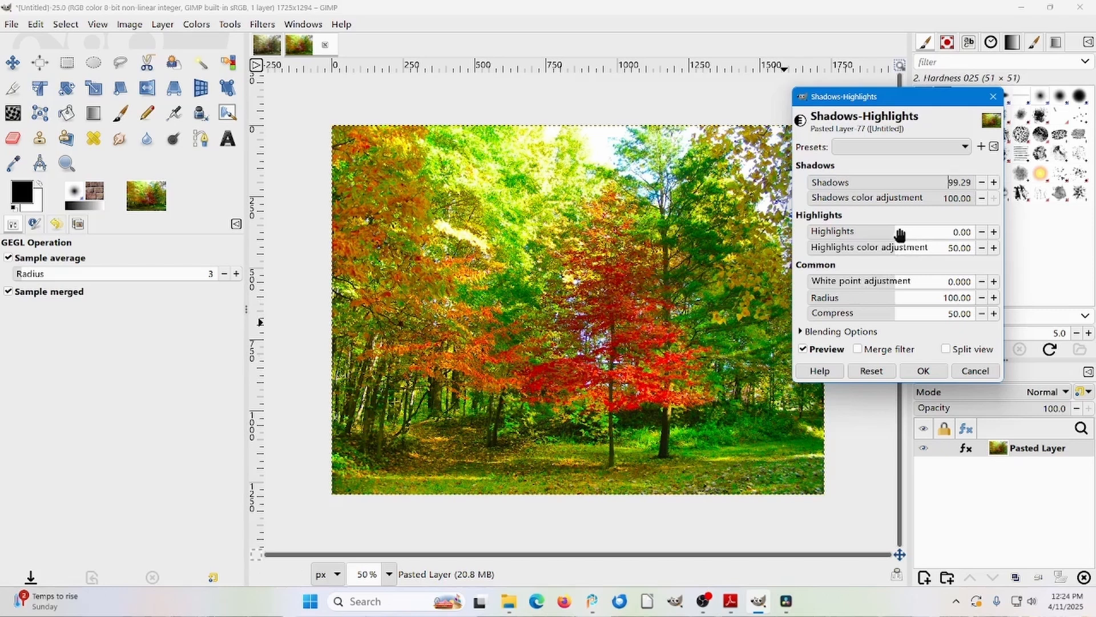
left_click_drag(900, 231, 847, 228)
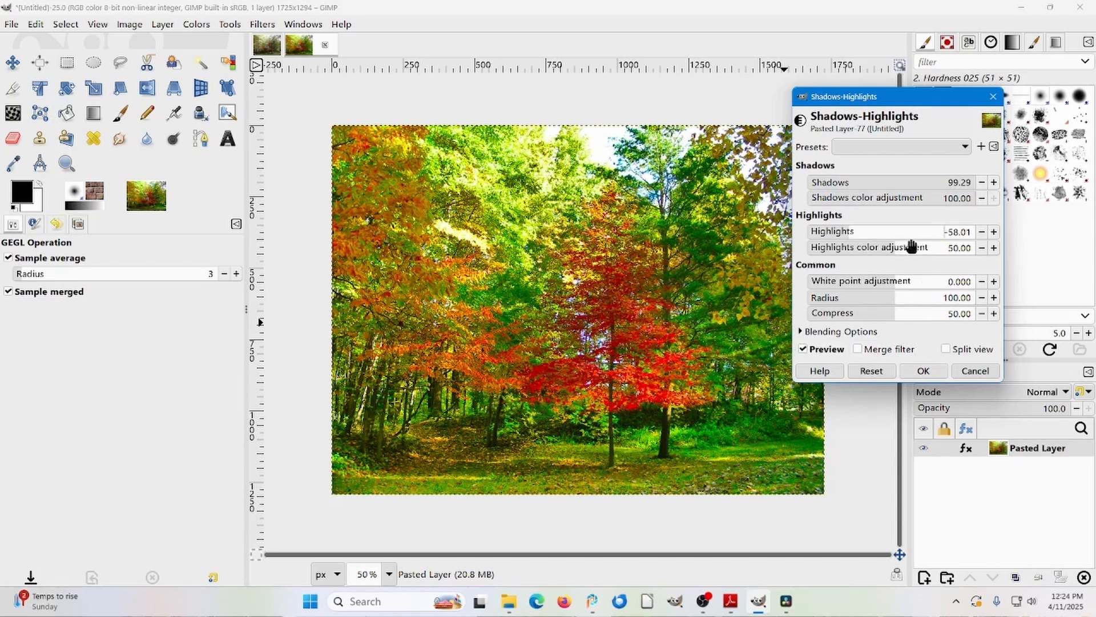
left_click(923, 372)
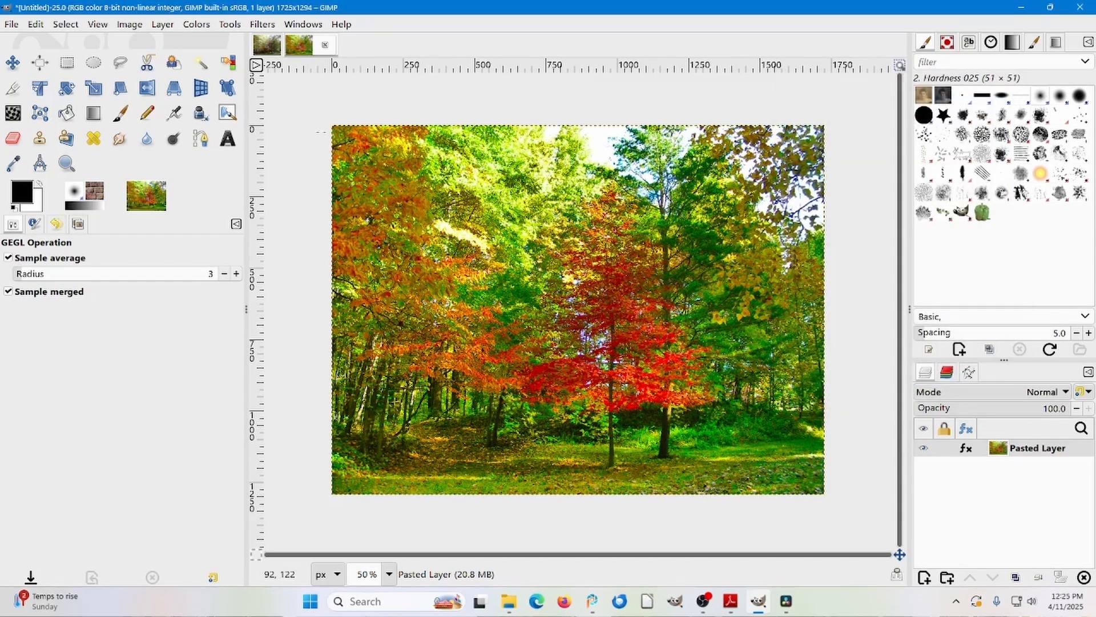
left_click(267, 46)
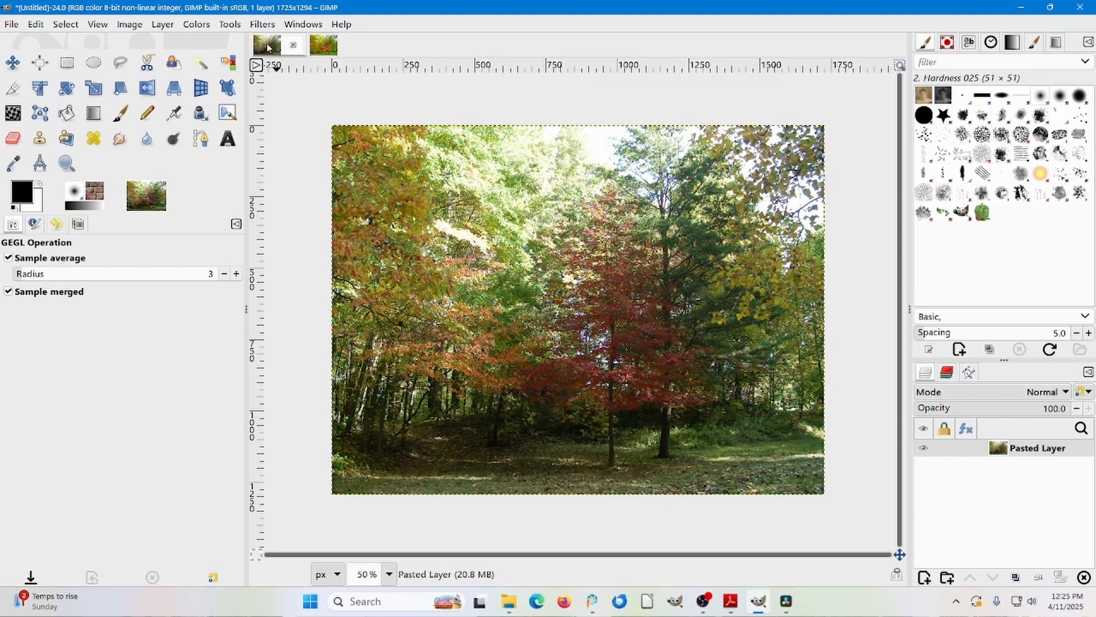
left_click(323, 45)
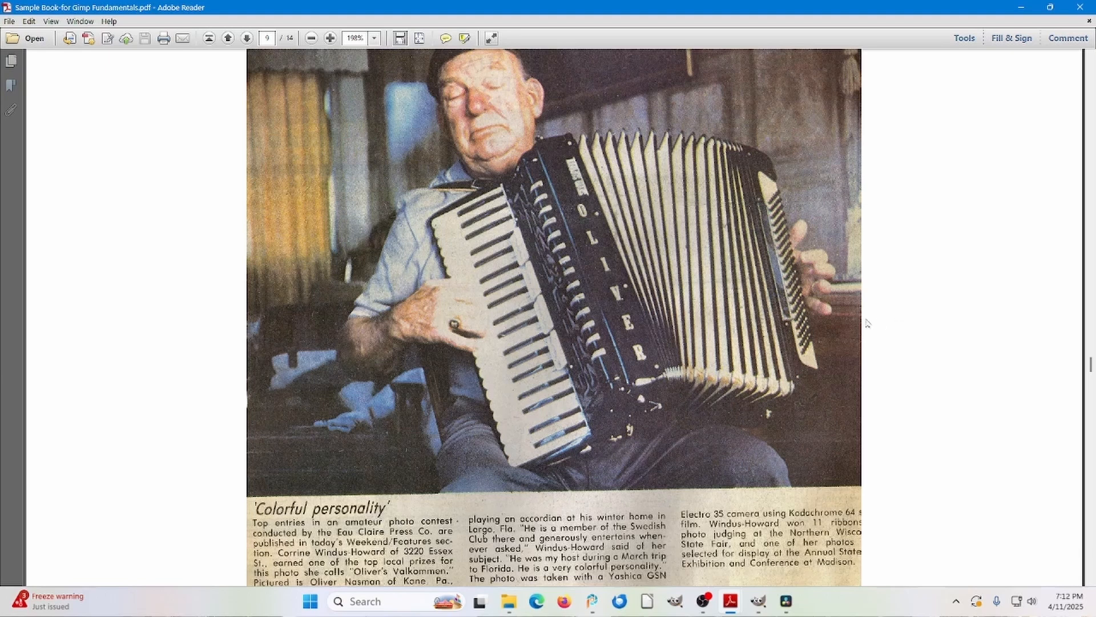
Copy the accordion player newspaper photo from the sample book PDF in Adobe Reader and paste it into GIMP as a new image
left_click(610, 321)
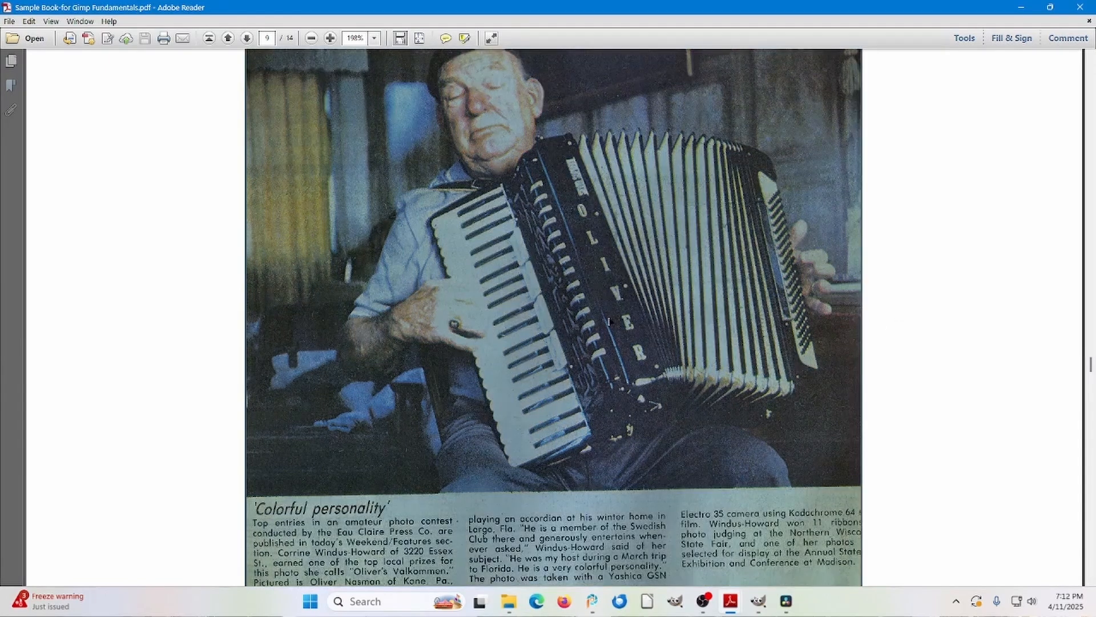
right_click(611, 322)
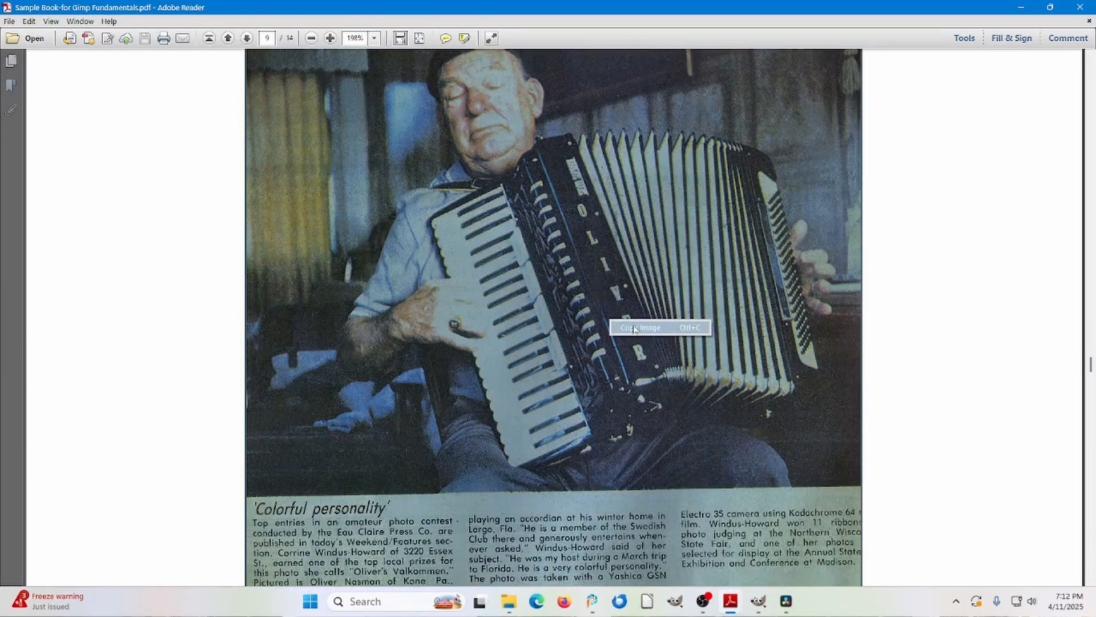
left_click(634, 327)
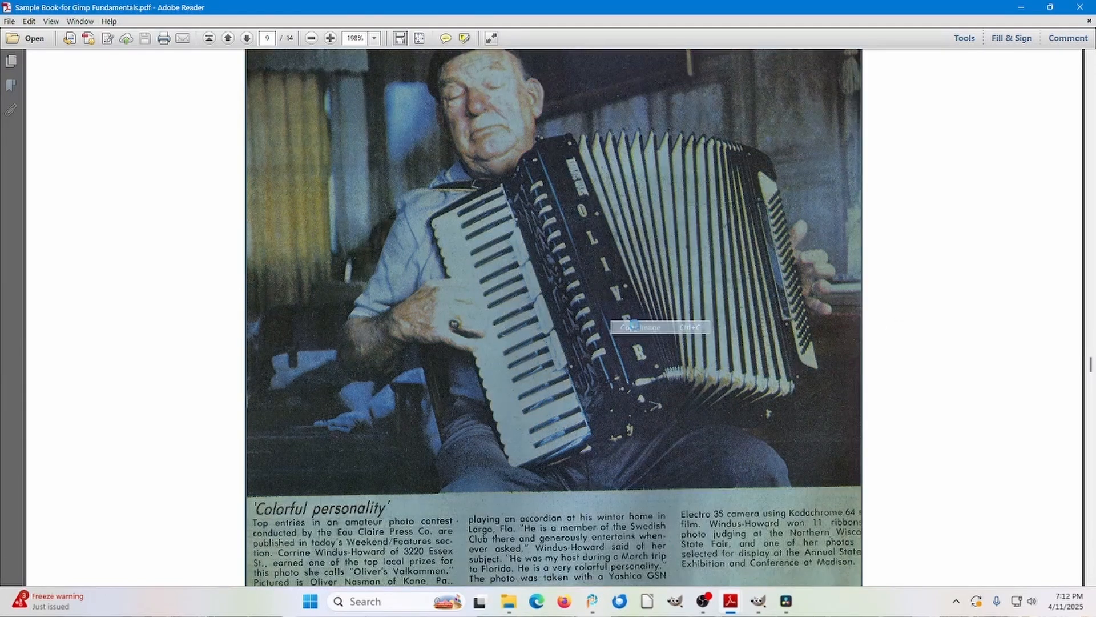
left_click(764, 606)
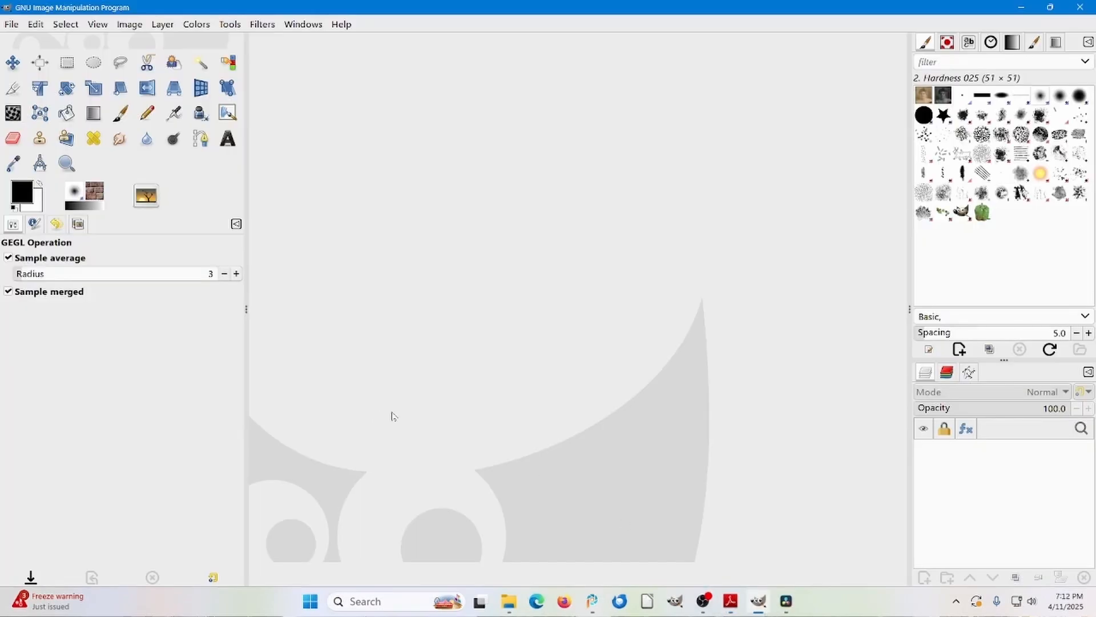
key("ctrl+shift+v")
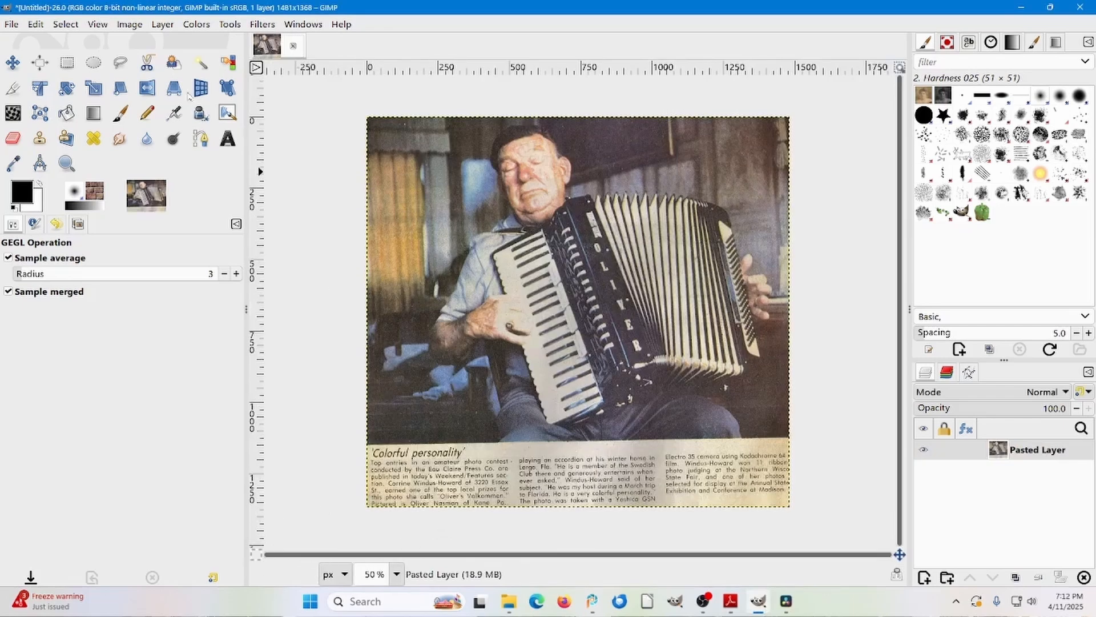
Make three duplicates of the accordion player newspaper photo
left_click(136, 27)
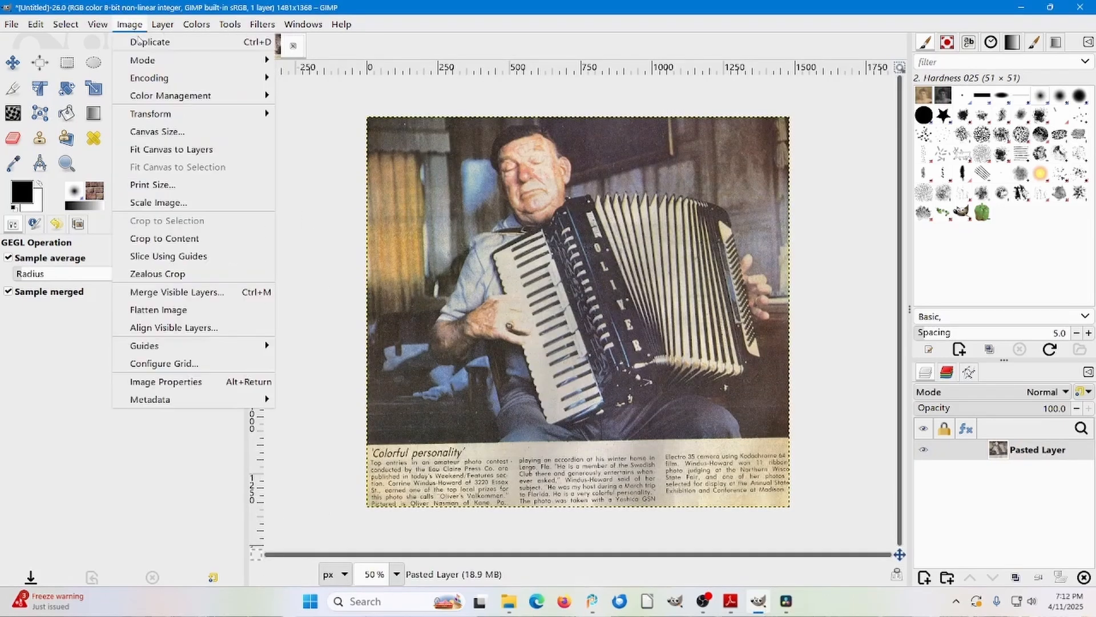
left_click(140, 40)
left_click(134, 27)
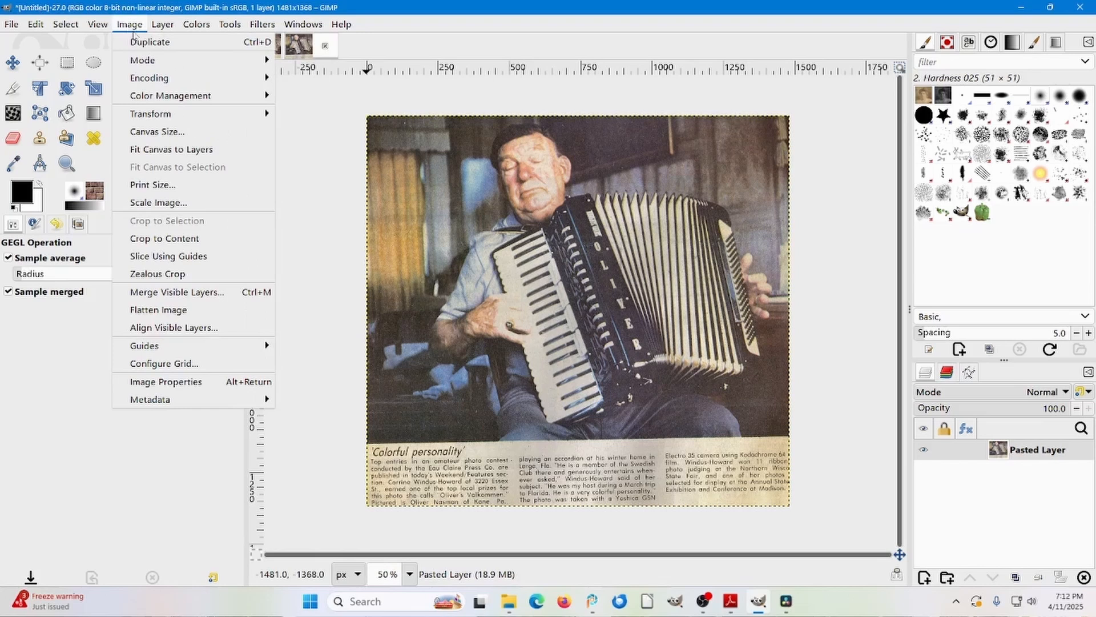
left_click(143, 43)
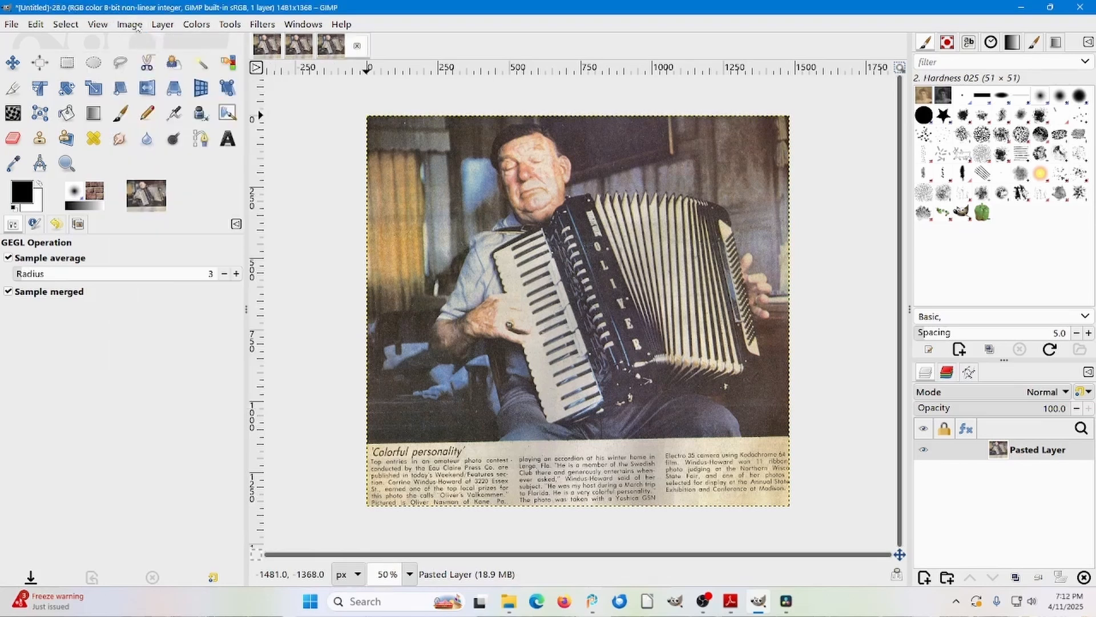
left_click(136, 26)
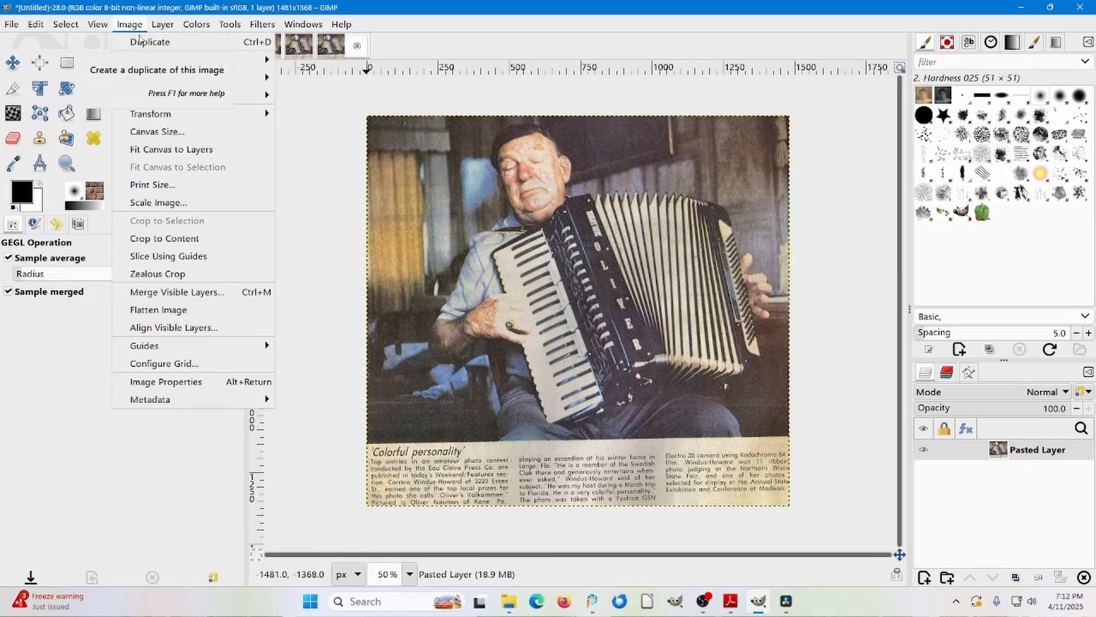
left_click(140, 41)
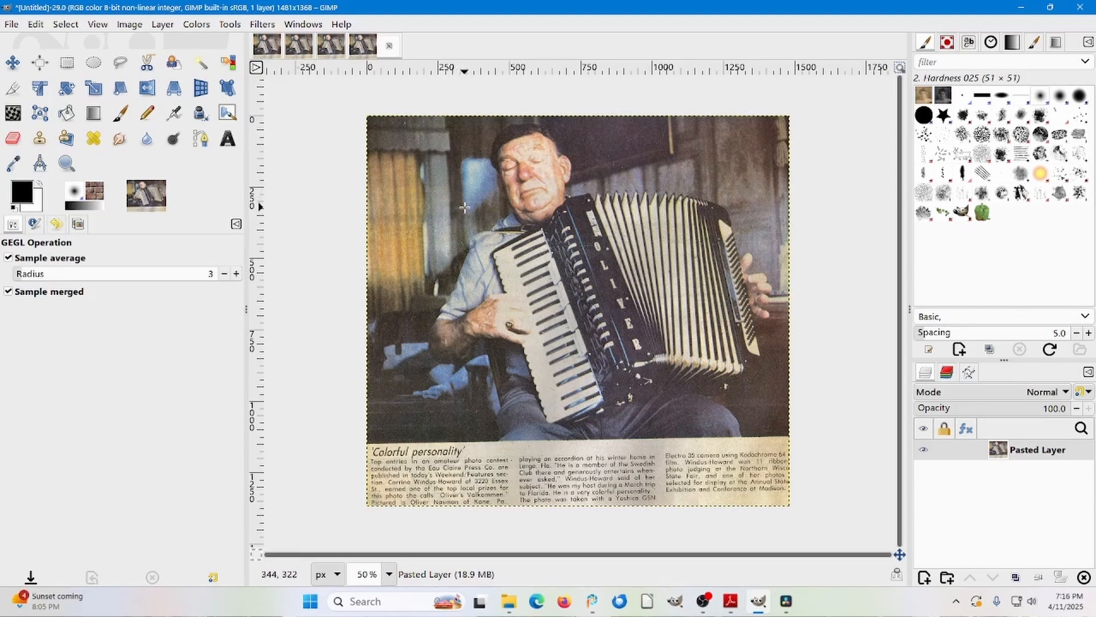
scroll(464, 207, "up", 4)
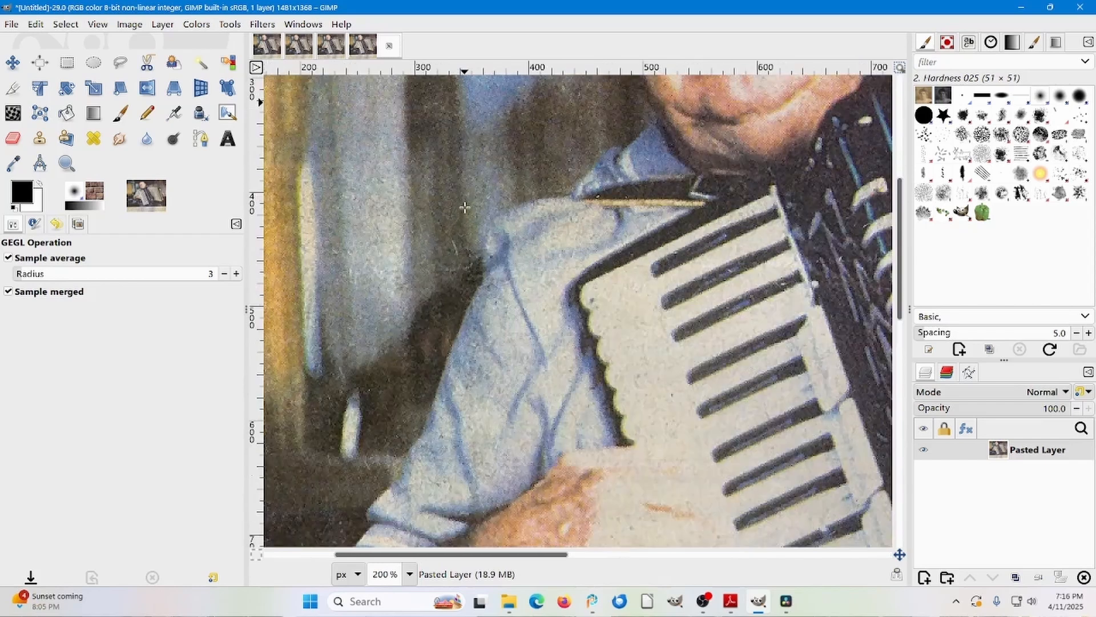
scroll(464, 207, "up", 1)
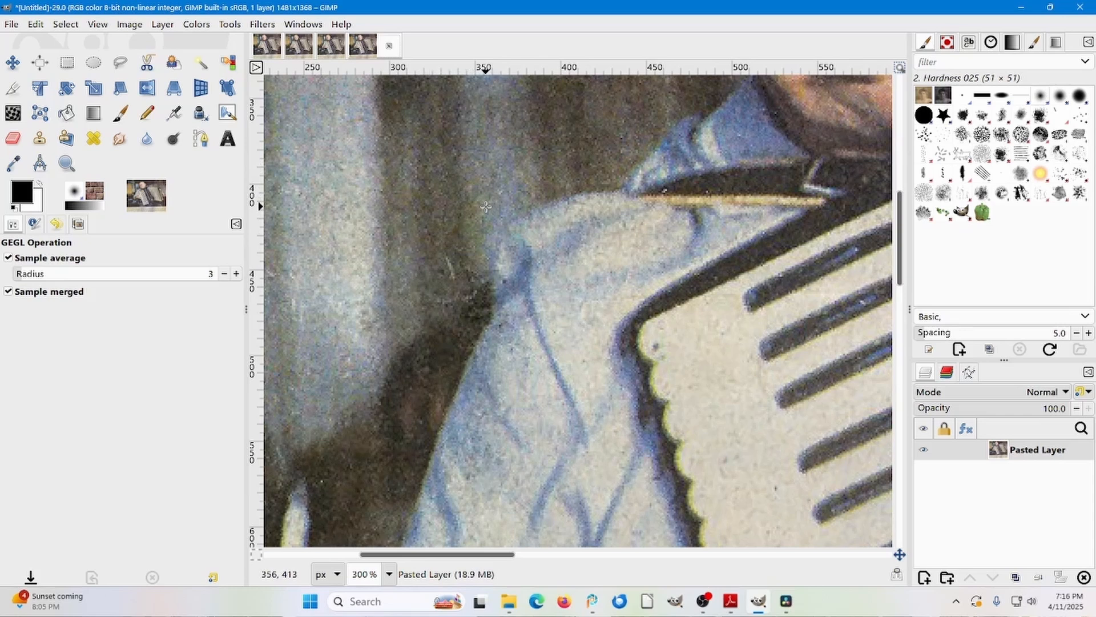
scroll(486, 207, "down", 5)
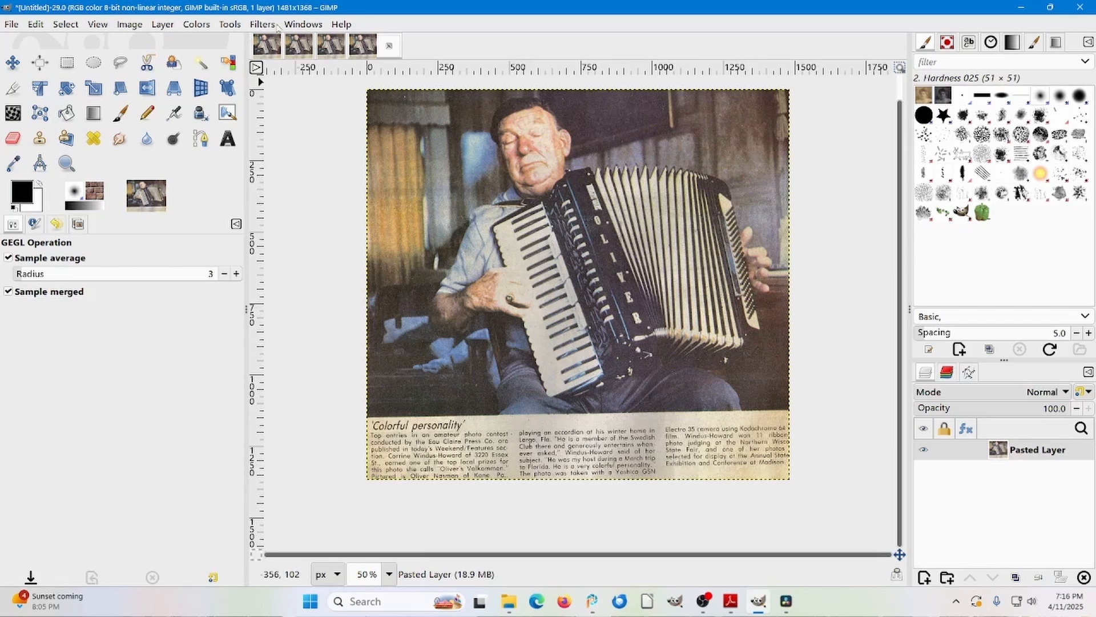
left_click(262, 24)
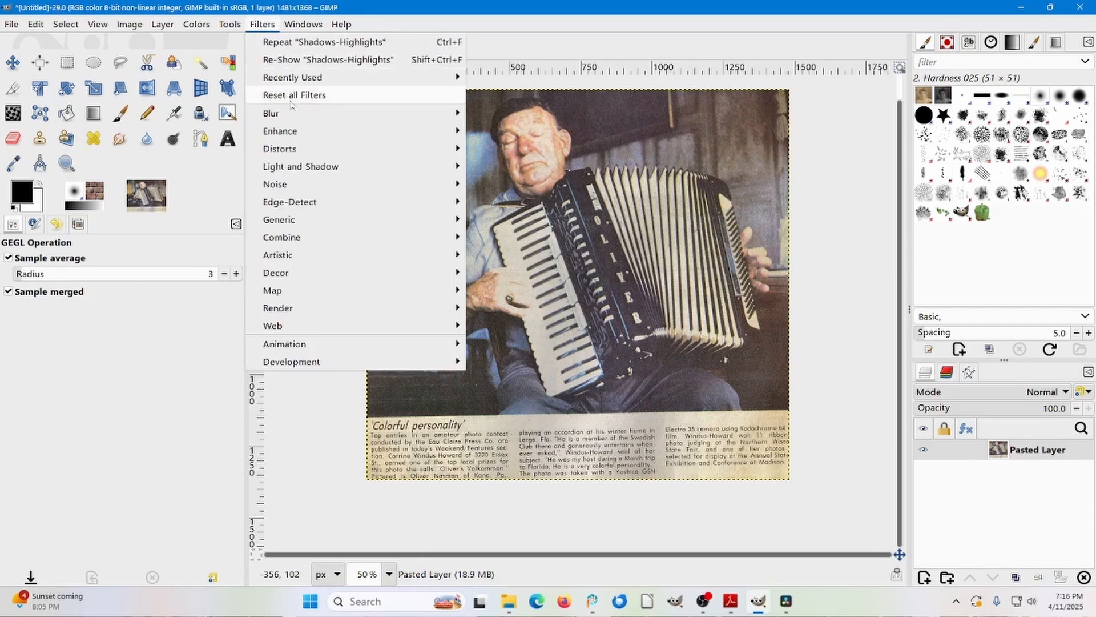
mouse_move(307, 137)
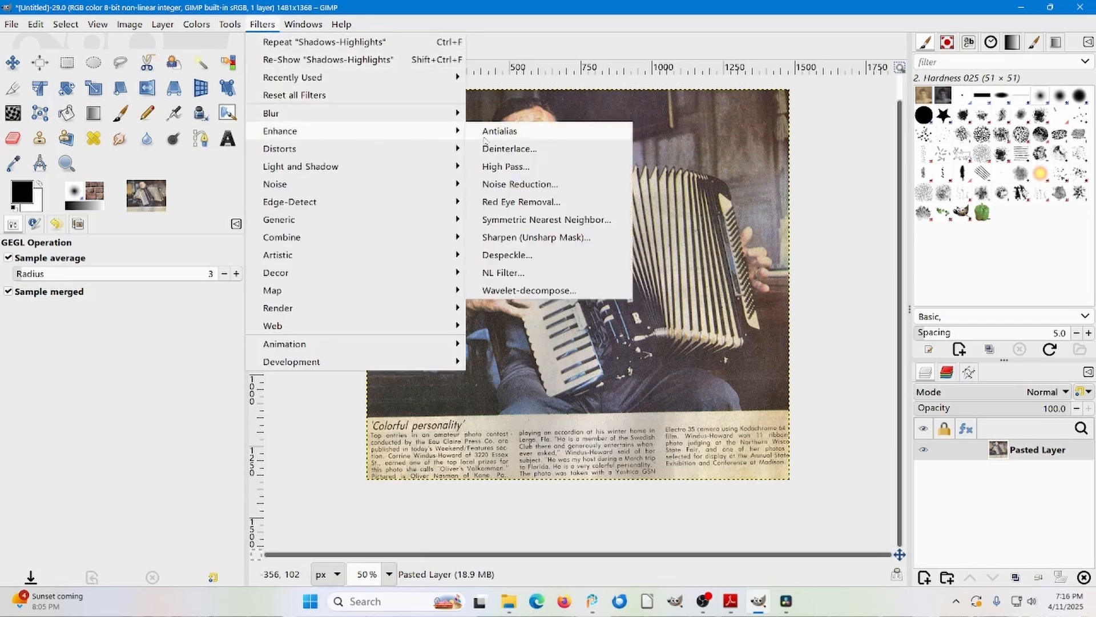
left_click(529, 180)
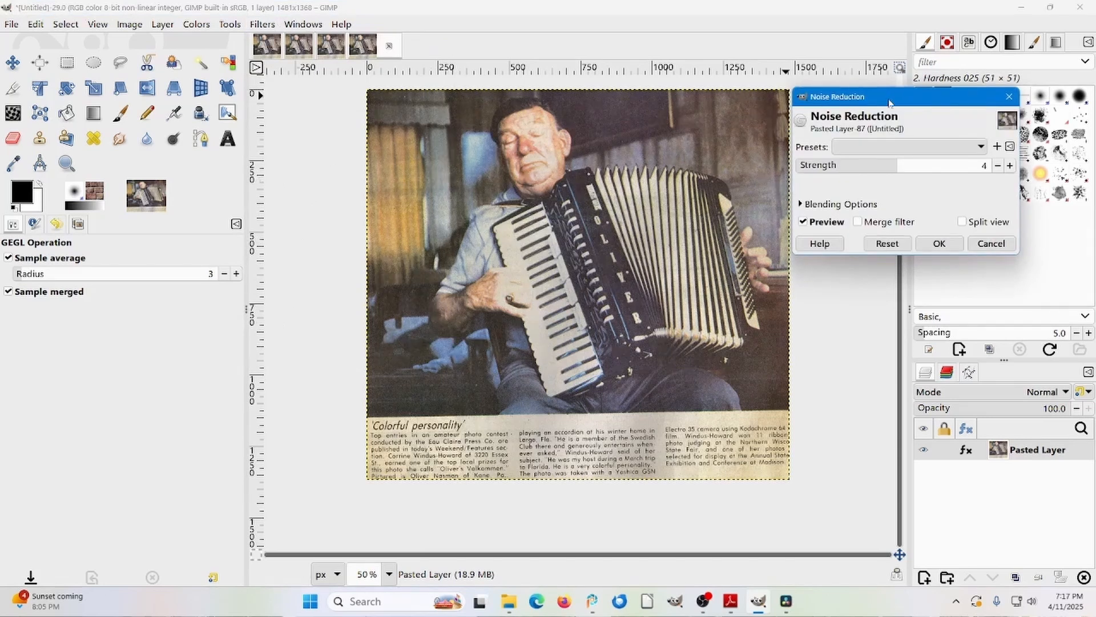
left_click_drag(889, 103, 837, 108)
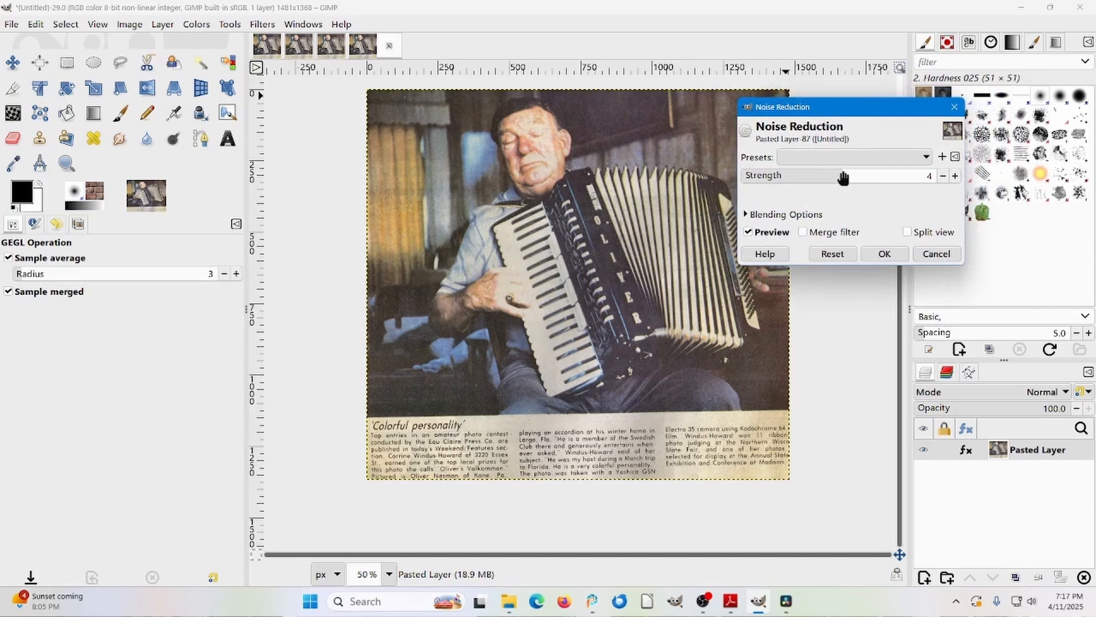
left_click_drag(843, 178, 950, 177)
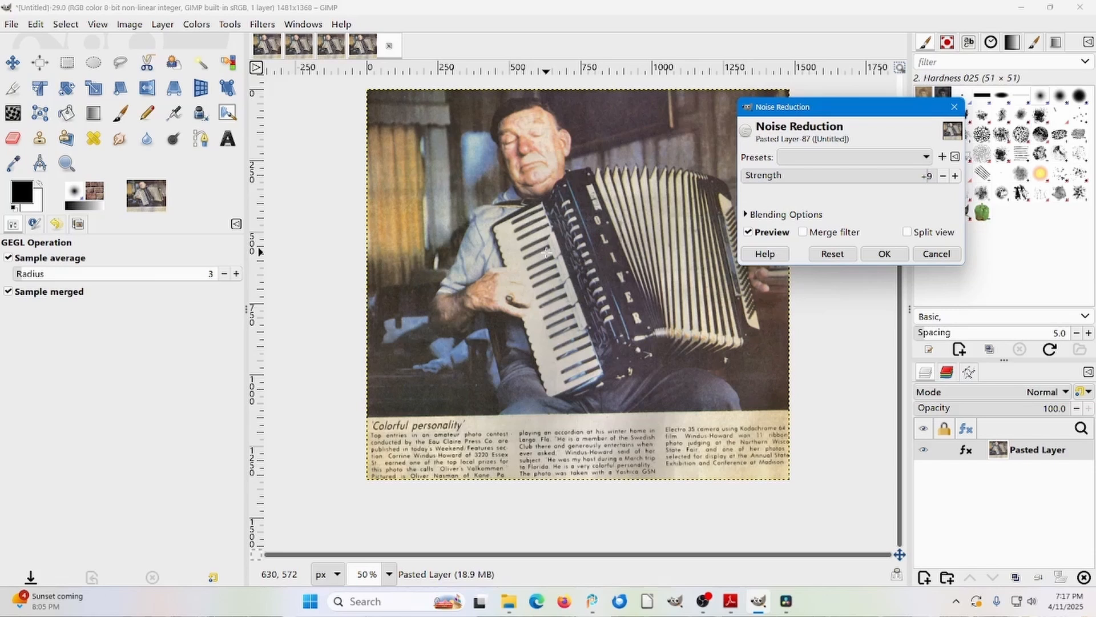
left_click(918, 255)
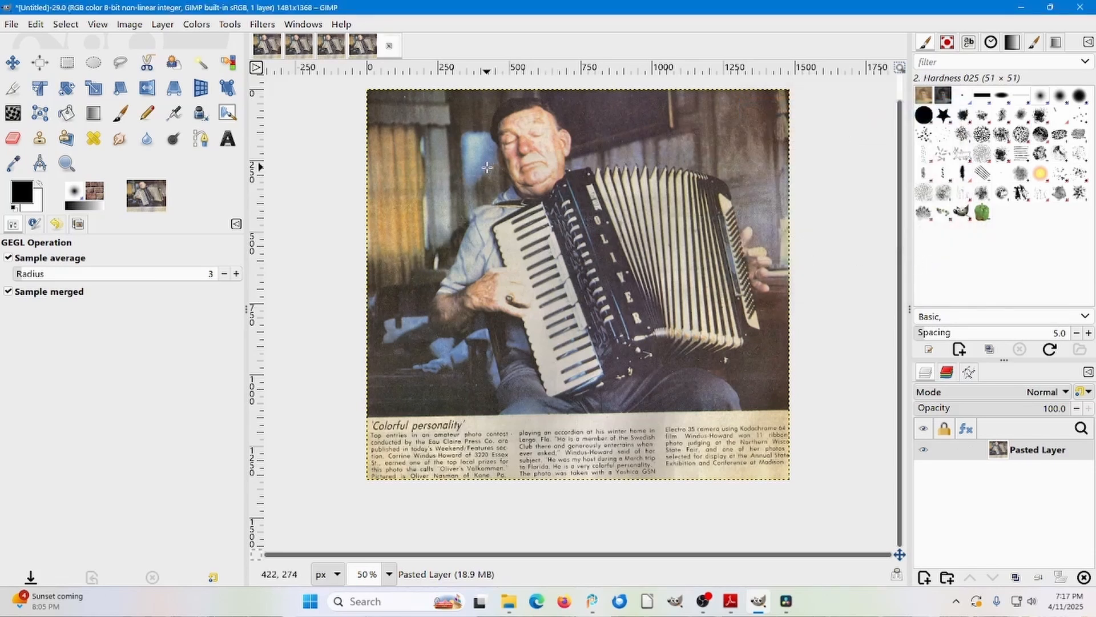
Start the Noise Reduction filter on the last duplicate with a split before-and-after preview over the close-up of the man's chin
scroll(487, 167, "up", 6)
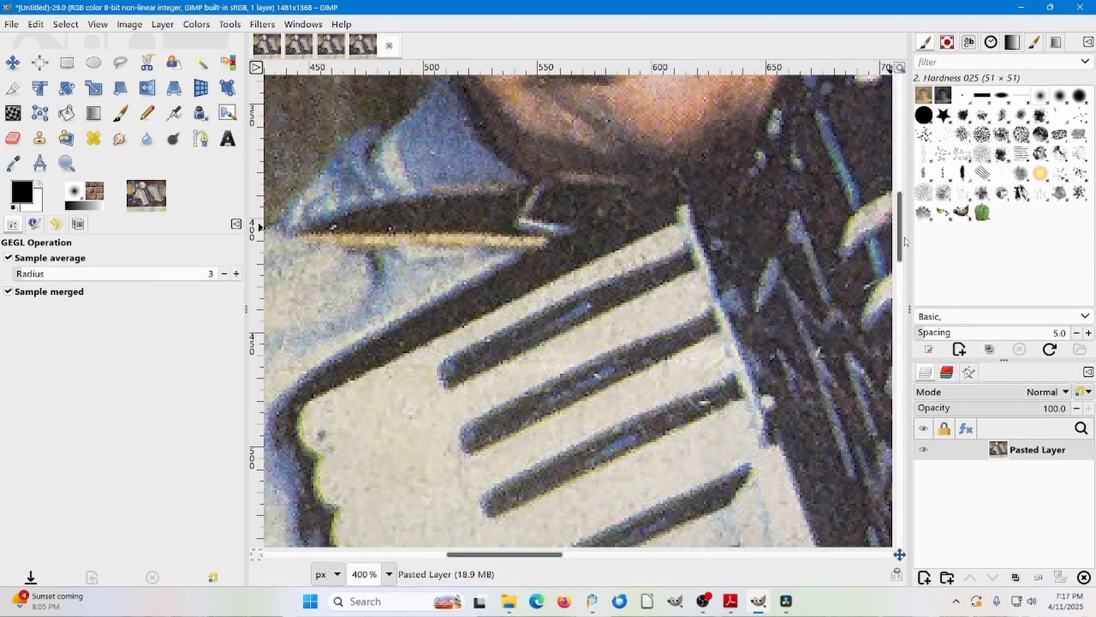
left_click_drag(901, 247, 901, 212)
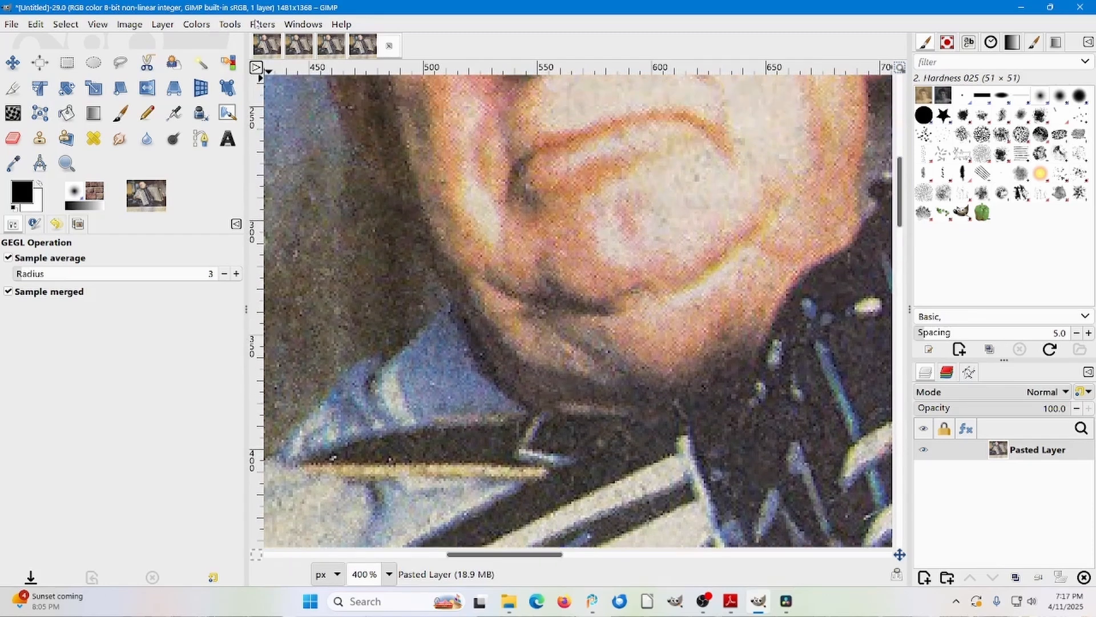
left_click(259, 24)
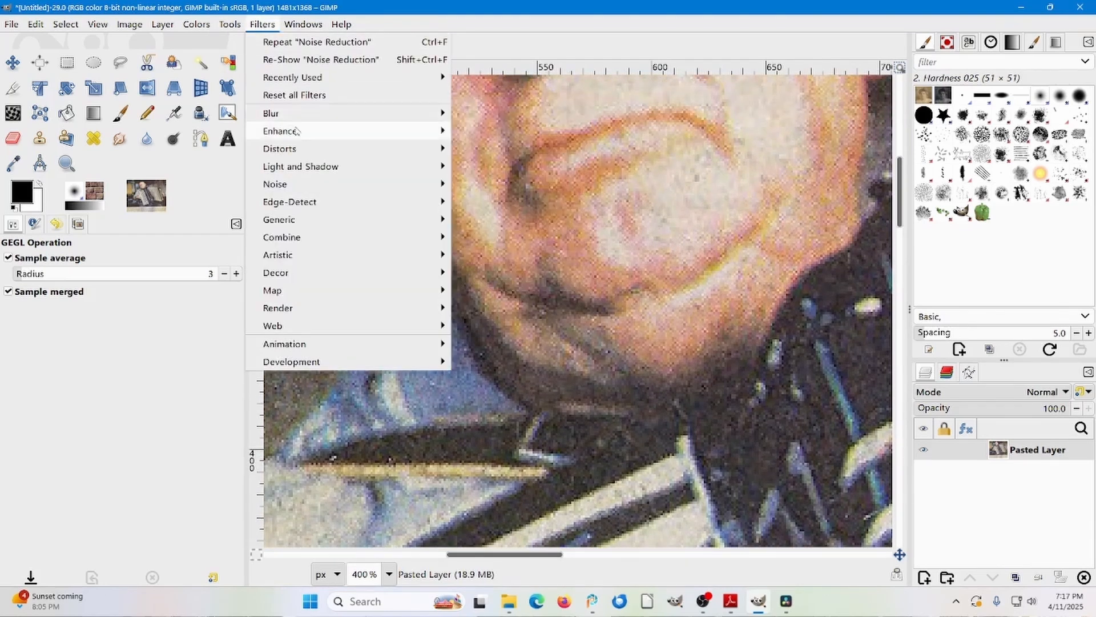
mouse_move(297, 132)
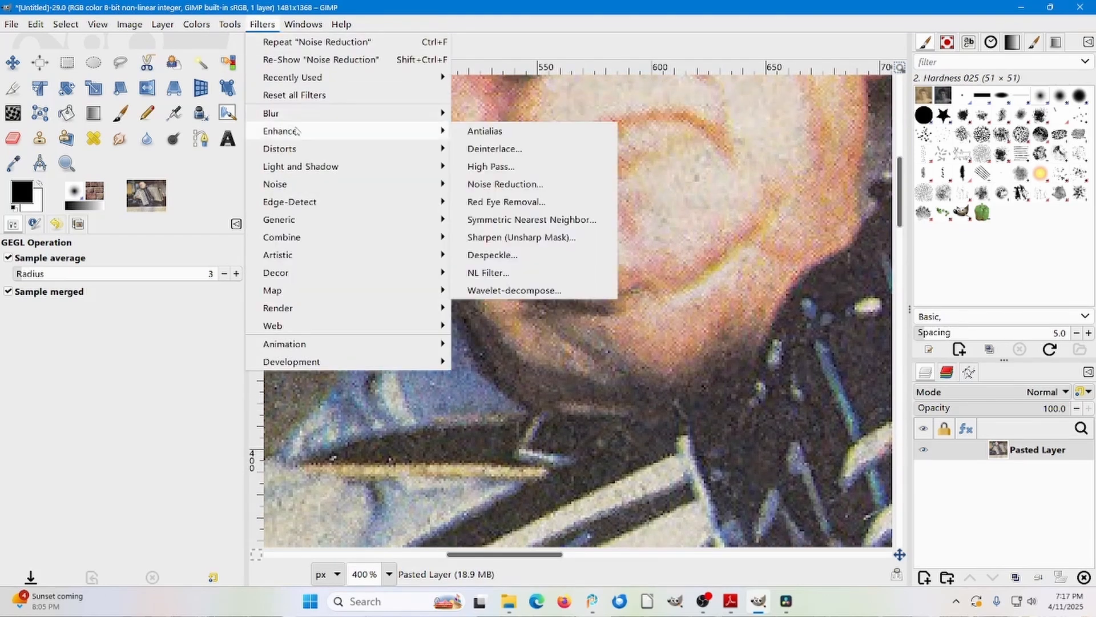
left_click(511, 184)
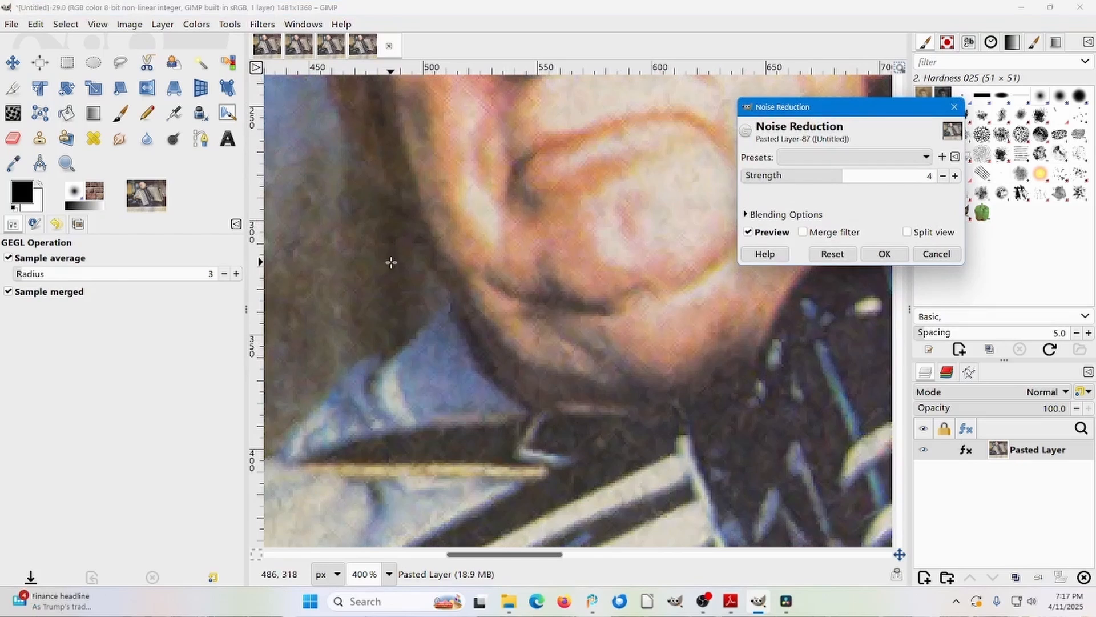
left_click(909, 234)
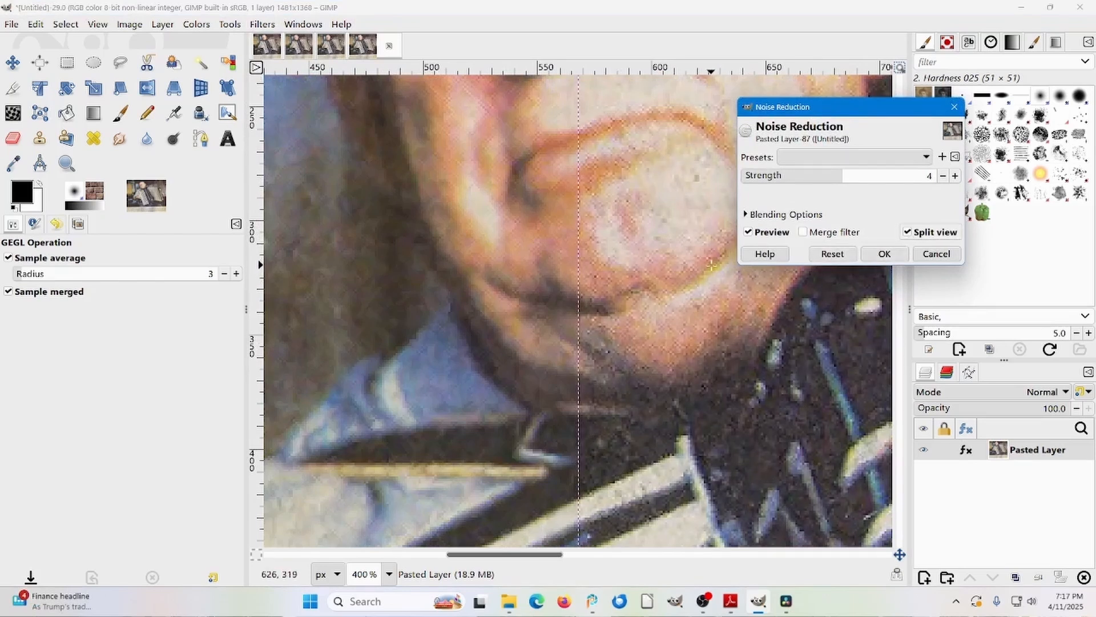
left_click_drag(849, 112, 590, 295)
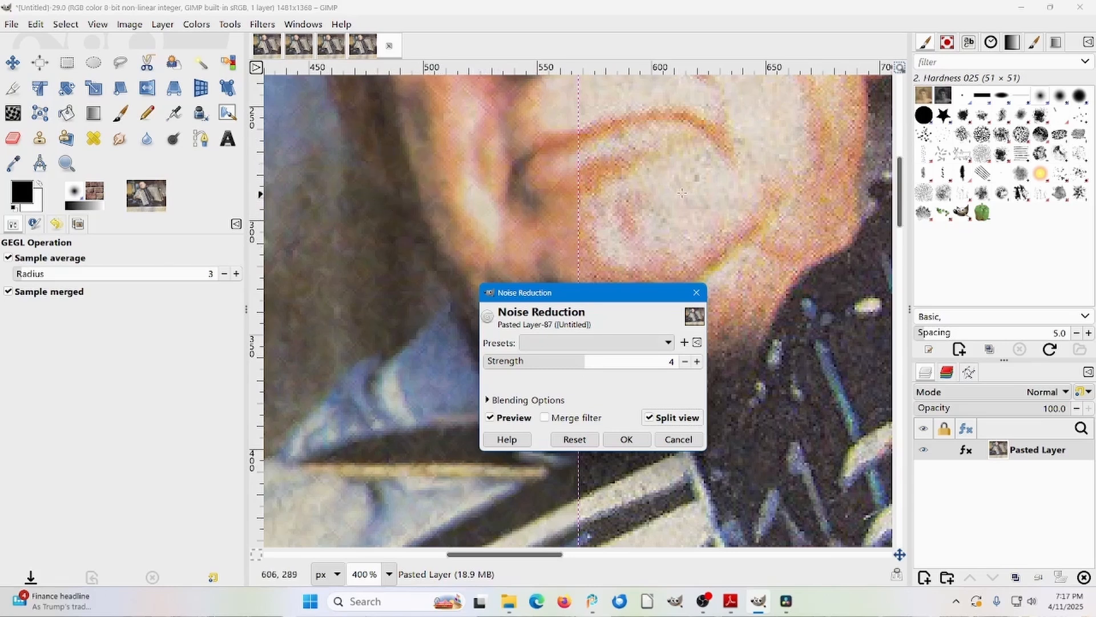
Try Noise Reduction strengths up to 32, settle on 16, turn off the split preview and apply the filter
left_click(696, 361)
left_click(697, 362)
left_click(696, 361)
left_click(697, 362)
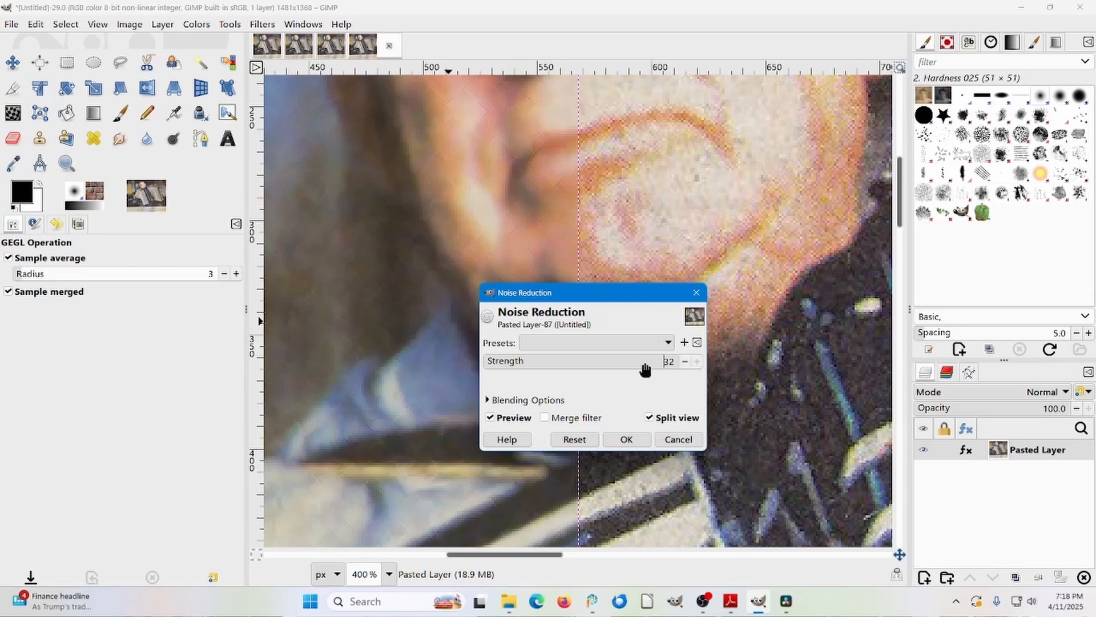
left_click(687, 362)
left_click(687, 363)
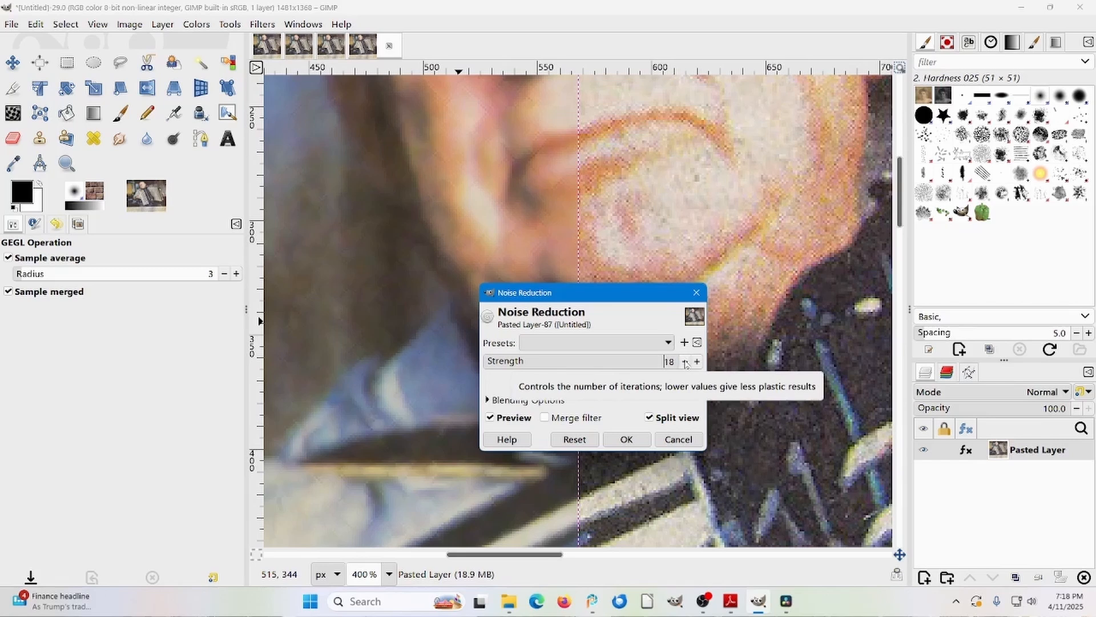
left_click(696, 363)
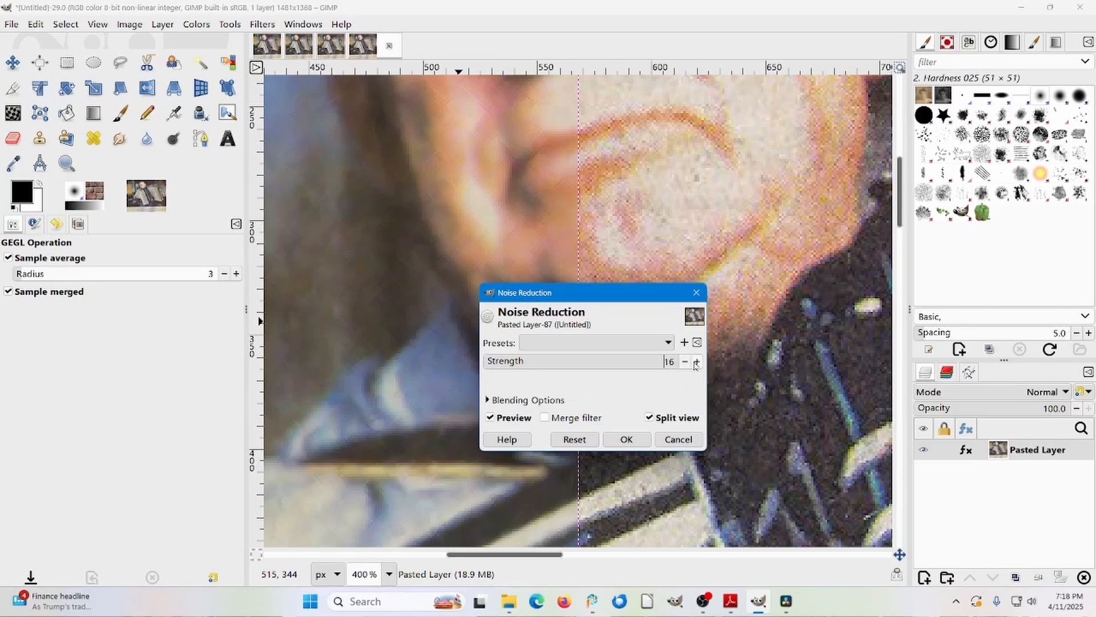
left_click(650, 418)
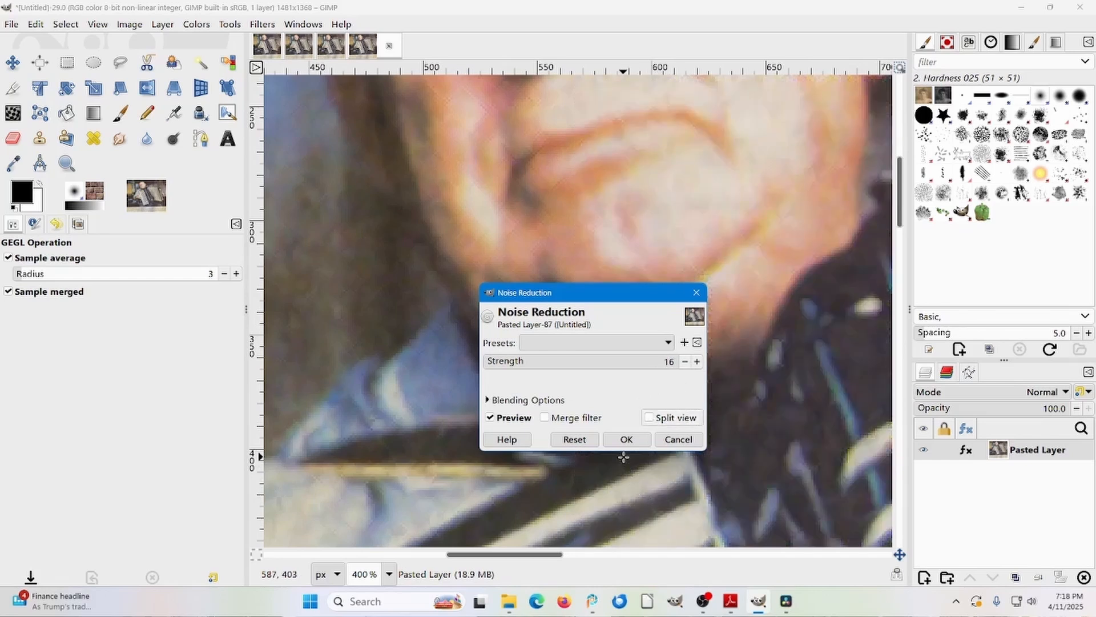
left_click(626, 439)
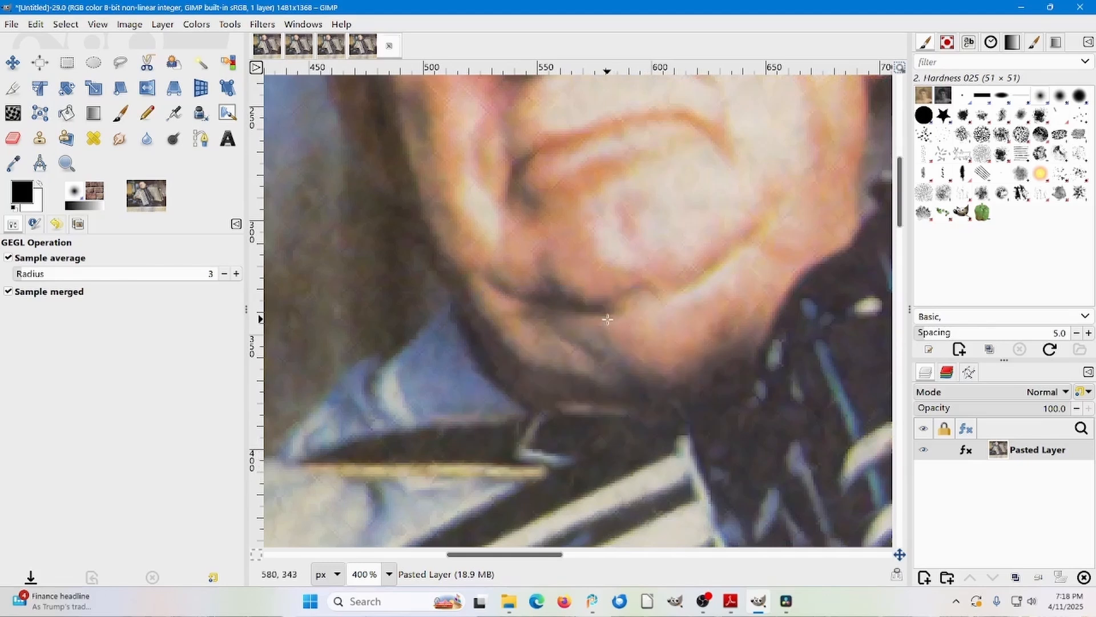
Crop the photo to 1286 × 1078 px from position 164, 12, cutting off the newspaper caption and the curtain edge
scroll(608, 319, "down", 5)
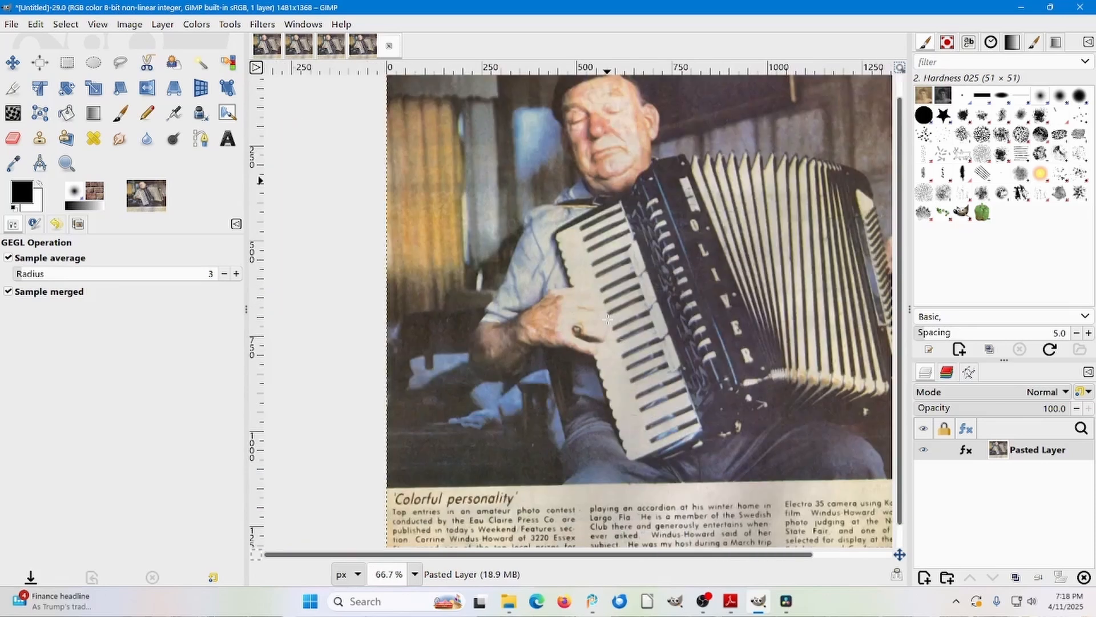
scroll(608, 319, "down", 1)
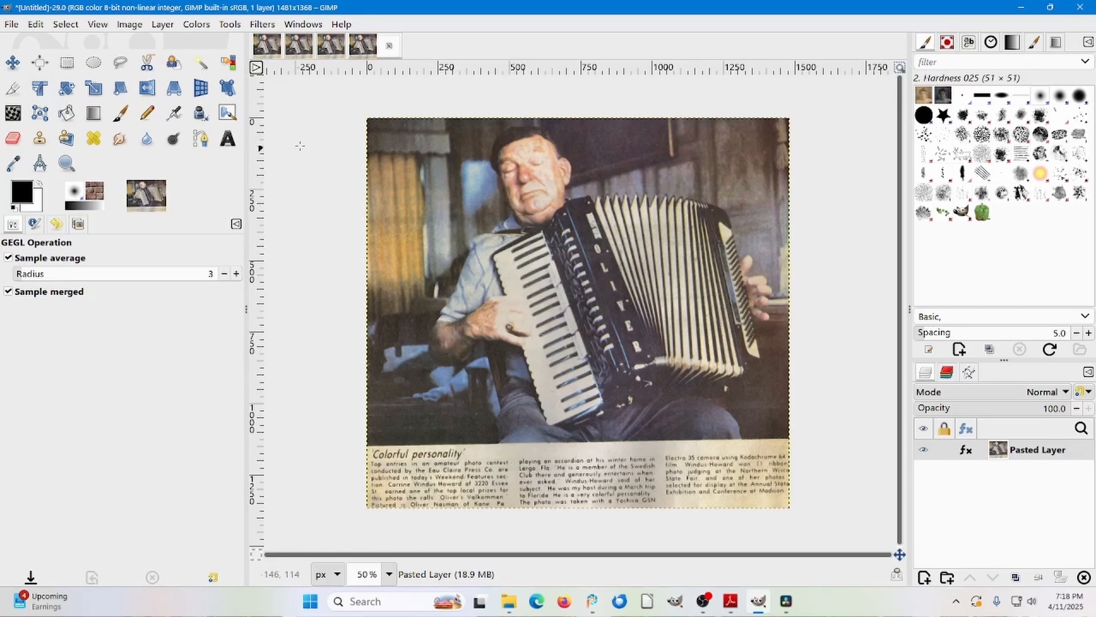
left_click(13, 87)
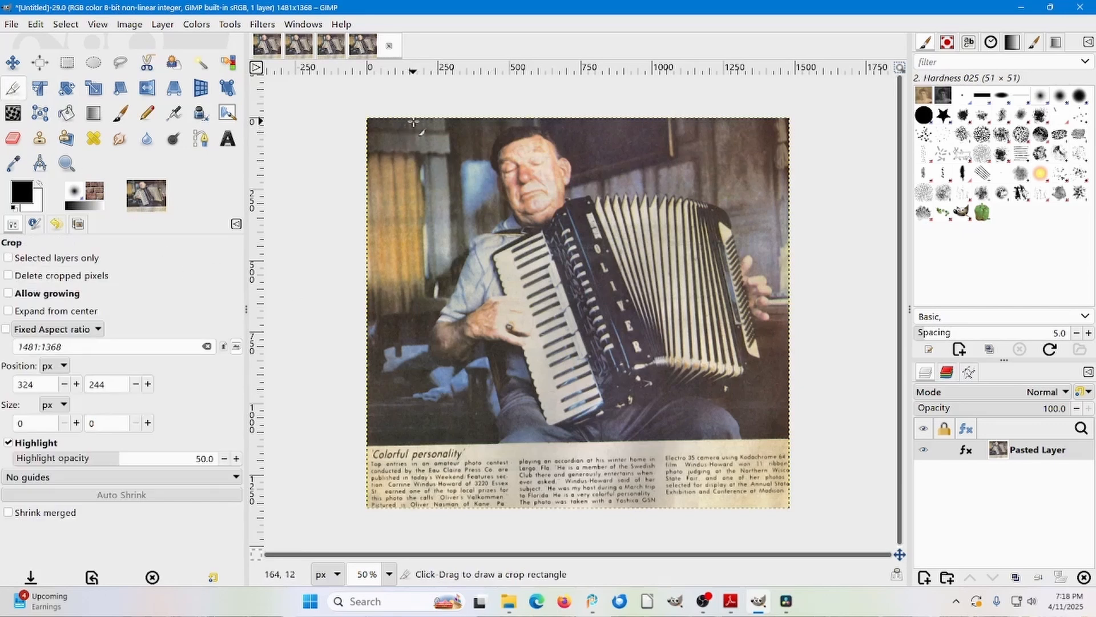
left_click_drag(414, 122, 780, 427)
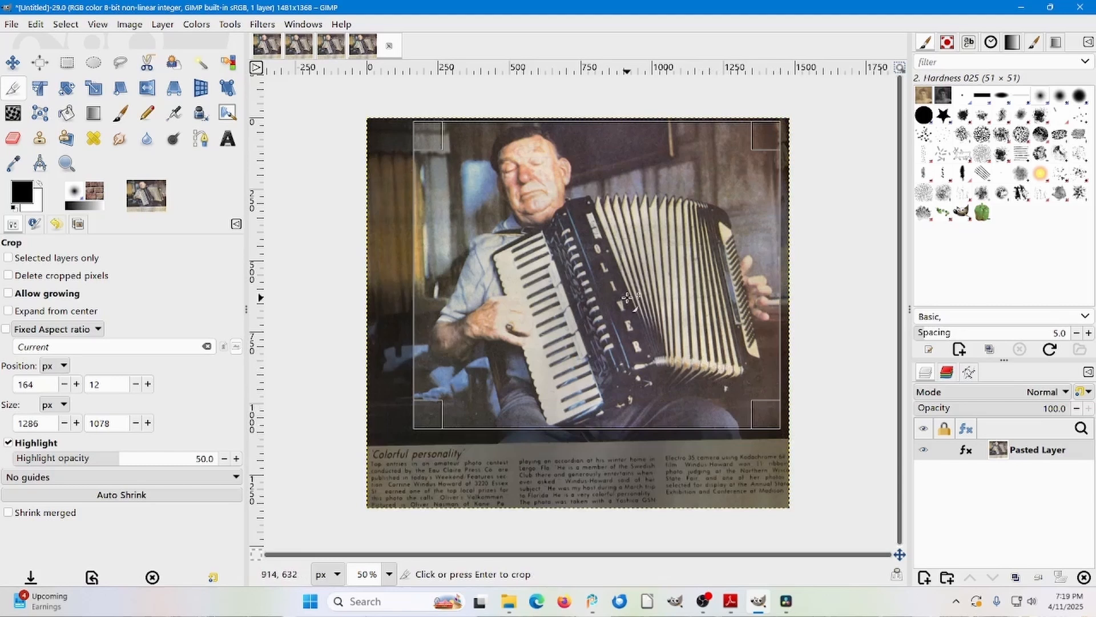
left_click(600, 291)
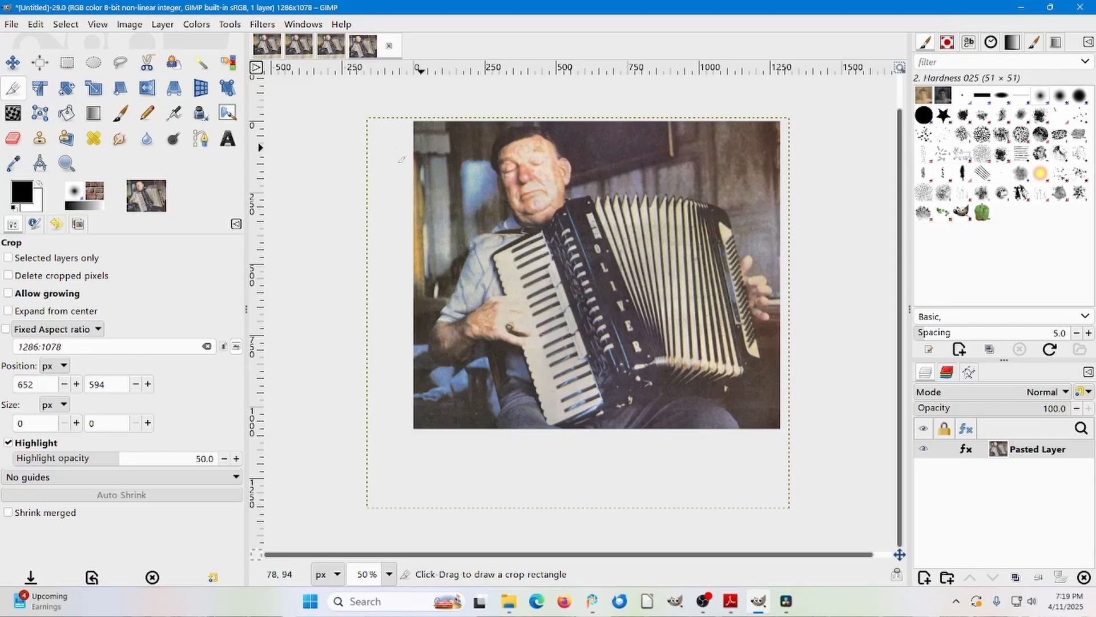
Airbrush the background around the accordion player black, using the soft Hardness 025 brush at size 160
left_click(170, 116)
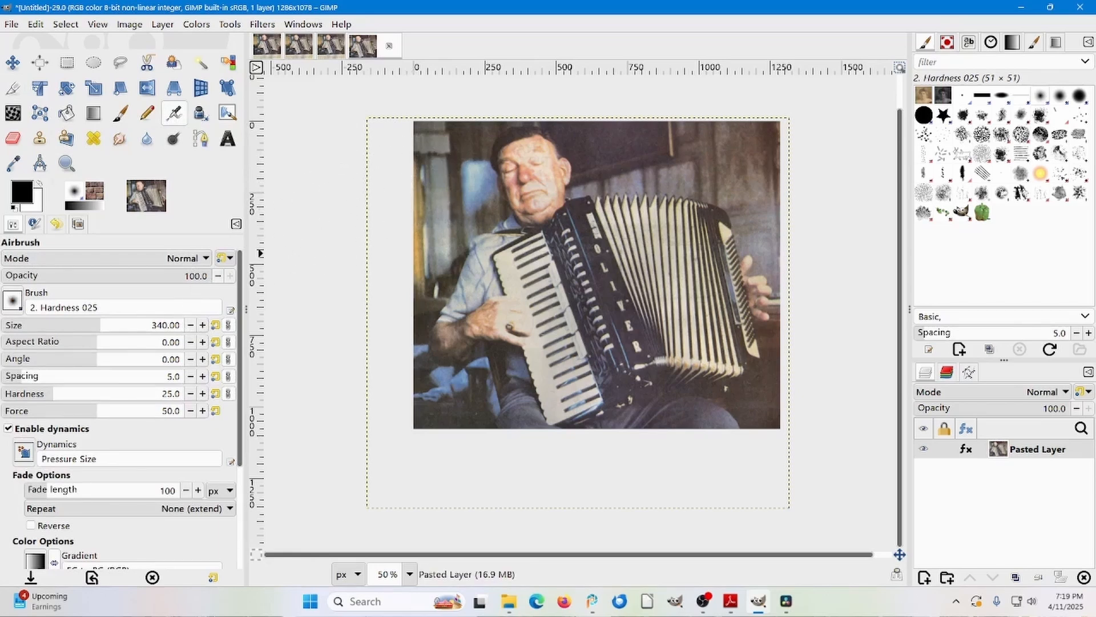
left_click_drag(149, 325, 152, 325)
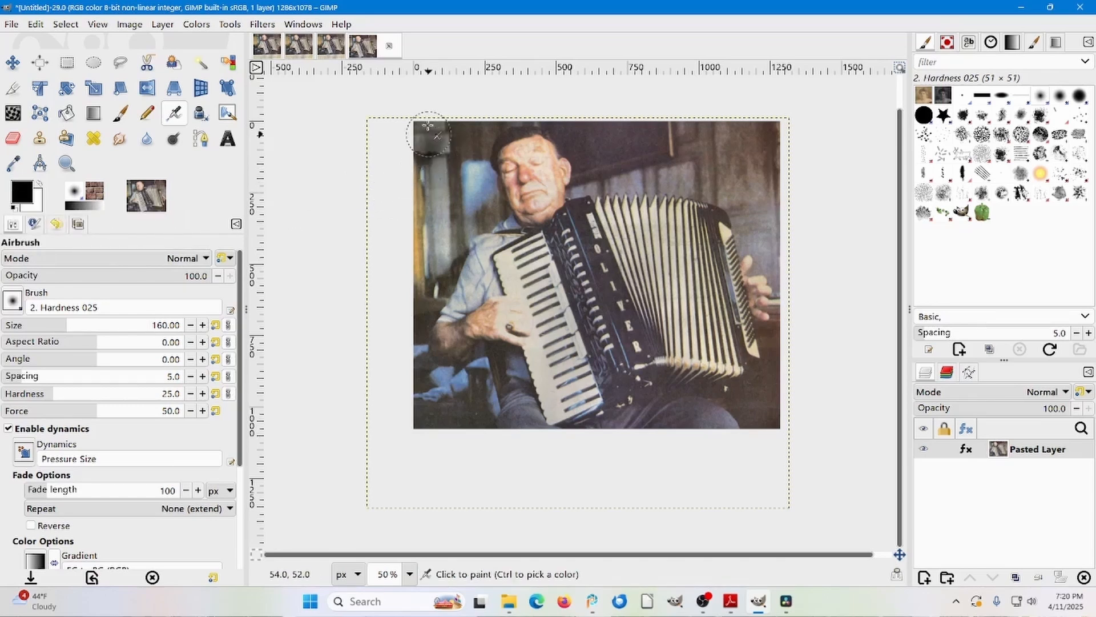
left_click_drag(416, 140, 459, 130)
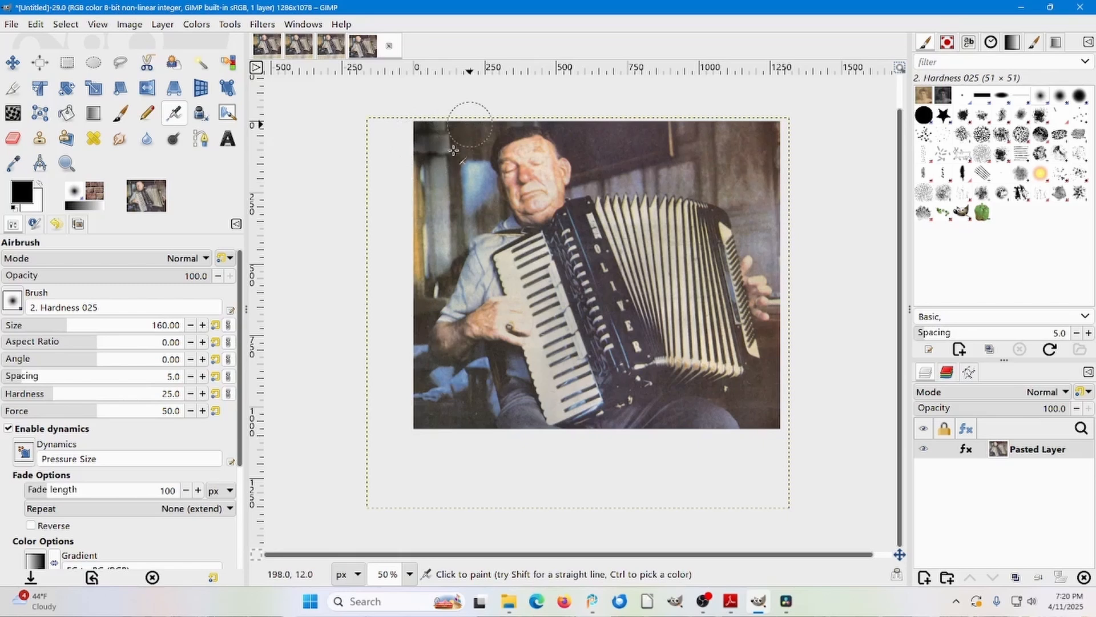
mouse_move(436, 191)
left_mouse_down()
mouse_move(441, 157)
mouse_move(426, 171)
mouse_move(423, 212)
mouse_move(470, 168)
mouse_move(468, 153)
mouse_move(457, 139)
mouse_move(405, 149)
mouse_move(454, 136)
mouse_move(423, 133)
mouse_move(437, 135)
mouse_move(440, 167)
mouse_move(469, 177)
mouse_move(469, 165)
mouse_move(465, 198)
left_mouse_up()
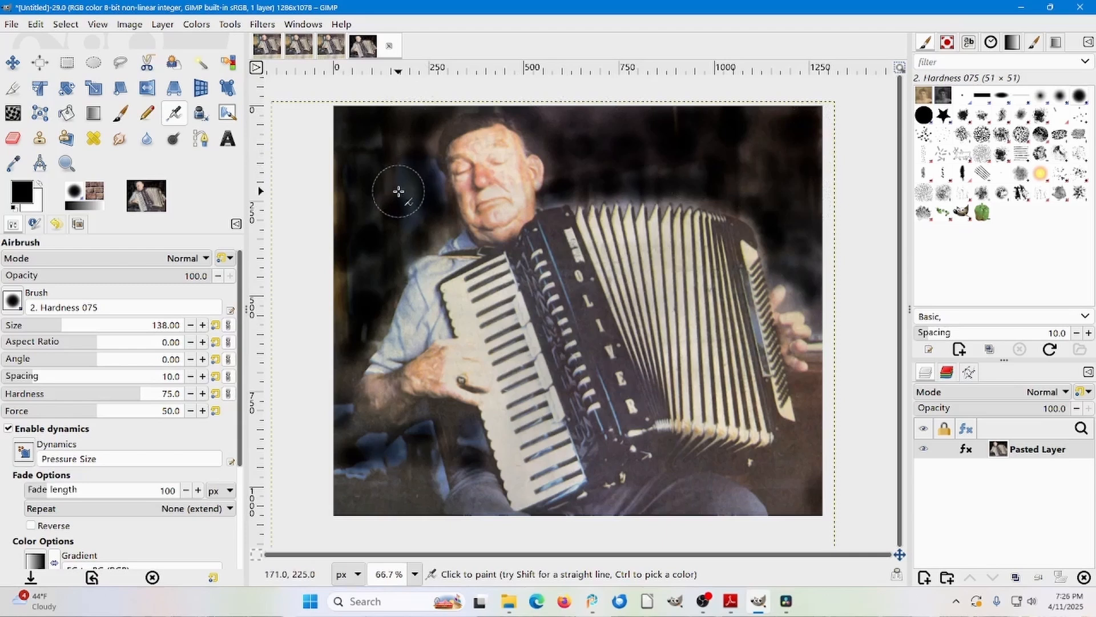
Compare the original accordion player newspaper scan with the darkened, cropped version
left_click(275, 46)
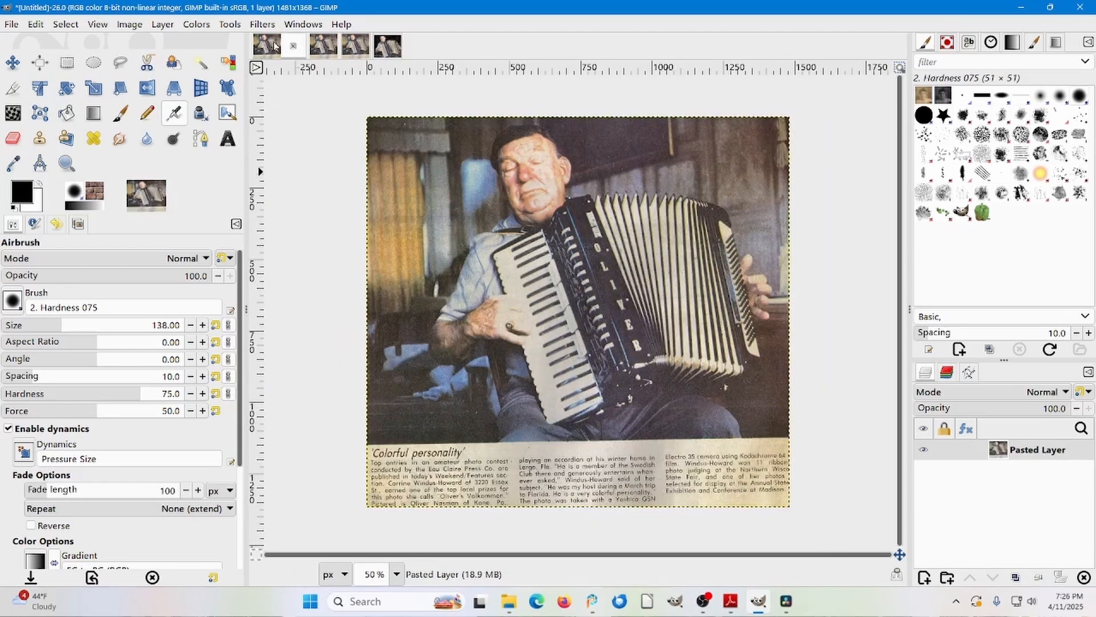
left_click(387, 46)
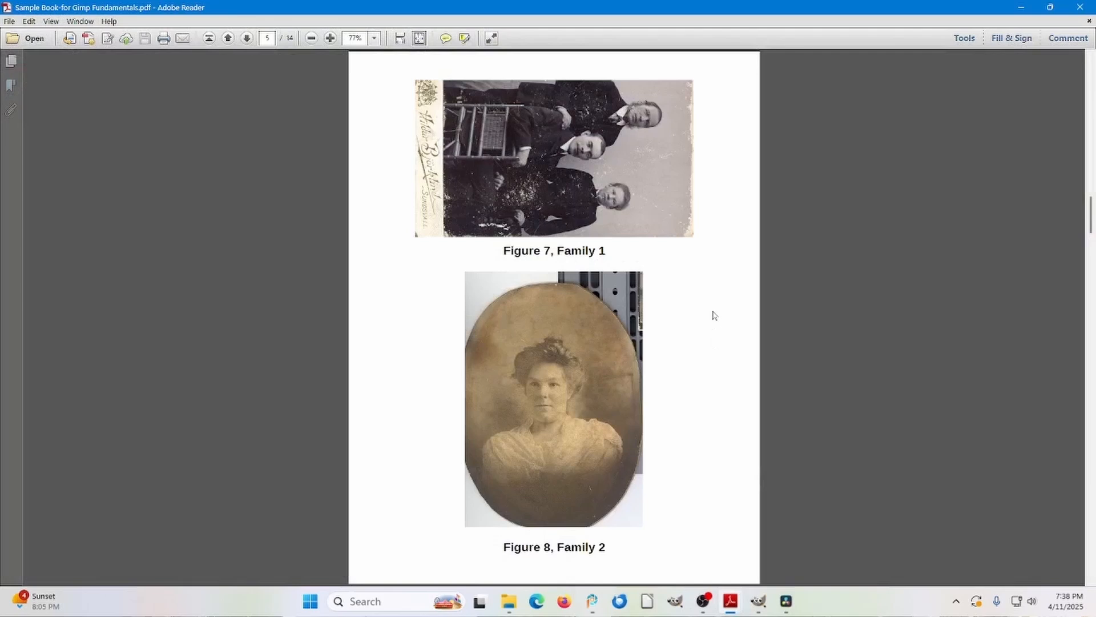
Copy the Figure 7, Family 1 photo from the PDF sample book and paste it into GIMP as a new image
left_click(589, 159)
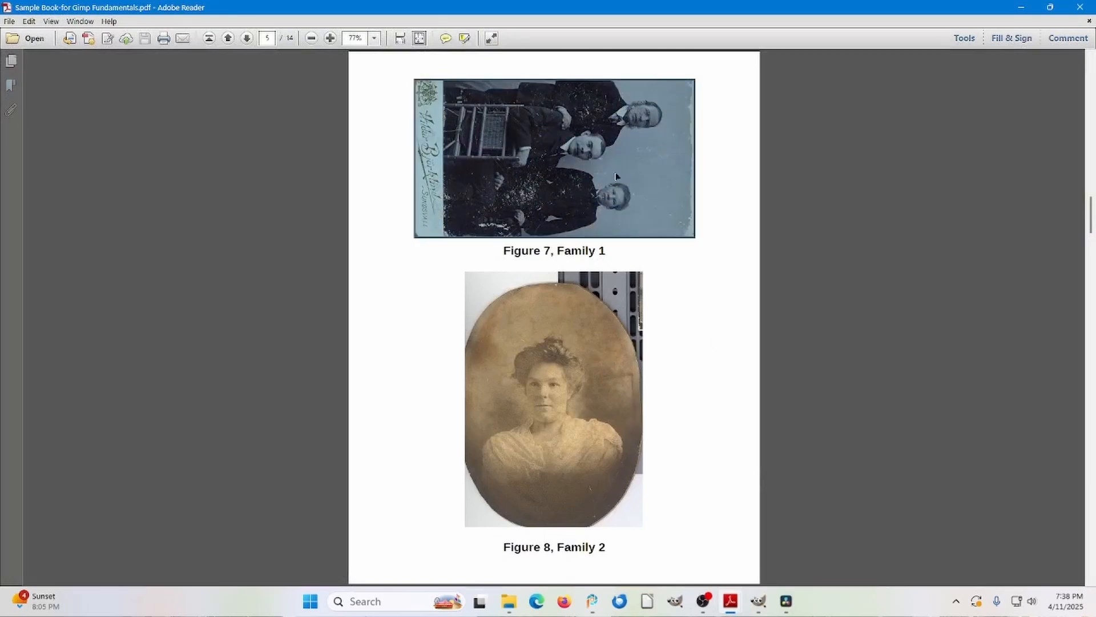
left_click(758, 609)
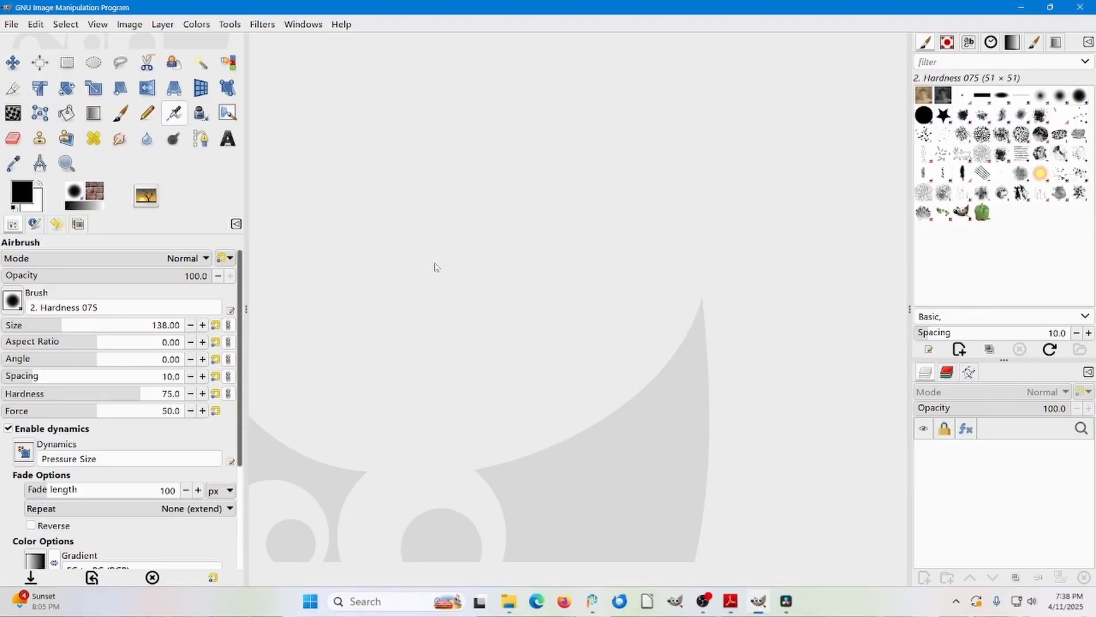
key("ctrl+shift+v")
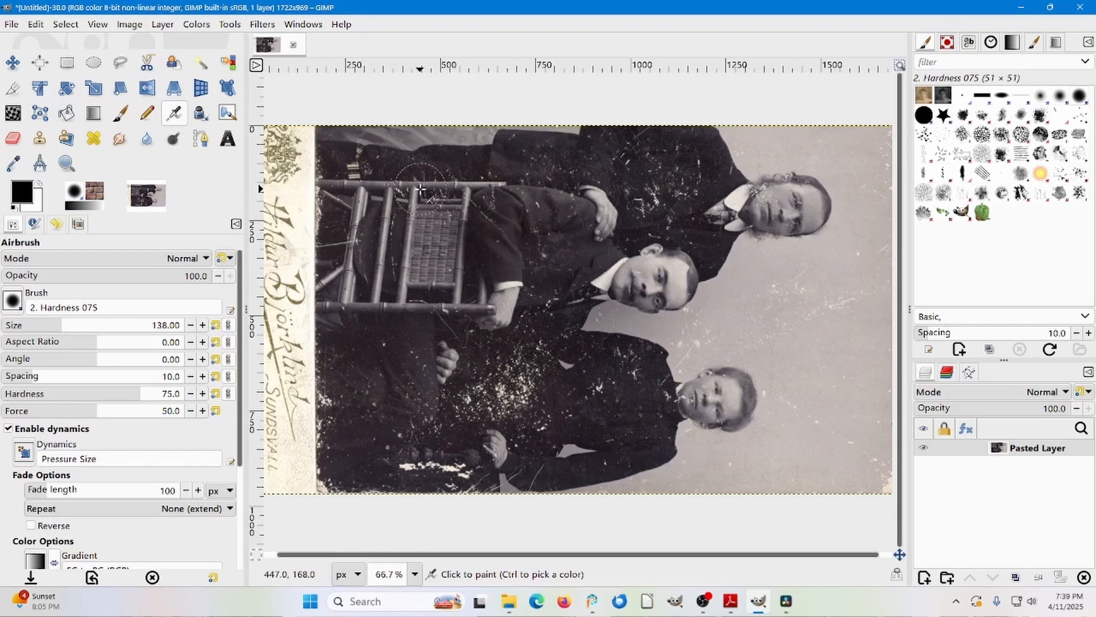
Rotate the whole family photo 90° counter-clockwise so that the three people stand upright
key("shift+r")
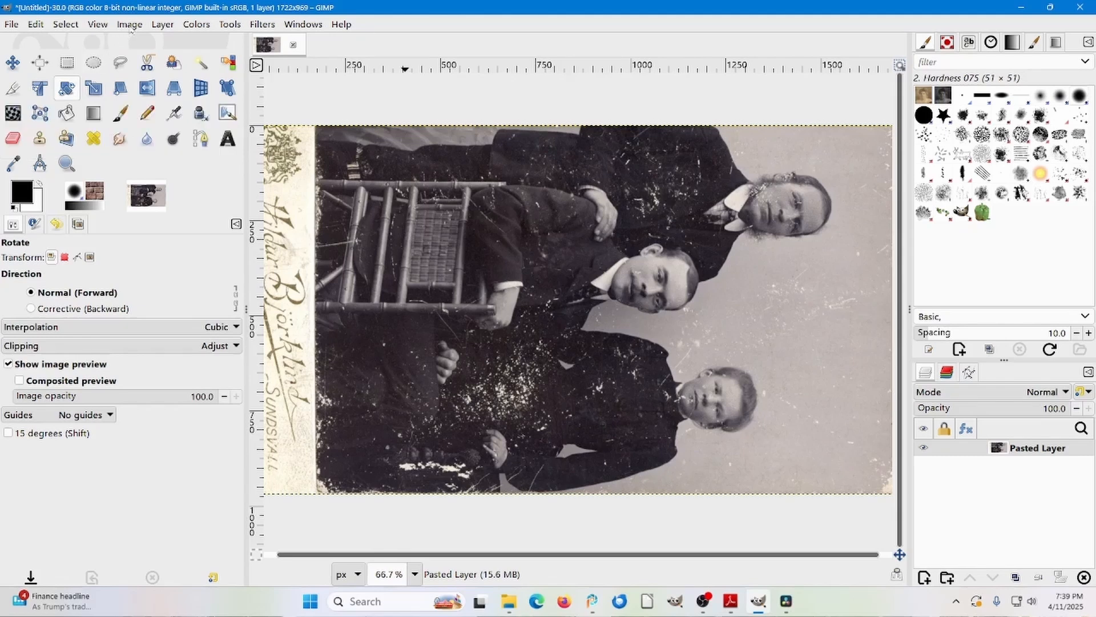
left_click(131, 26)
mouse_move(154, 115)
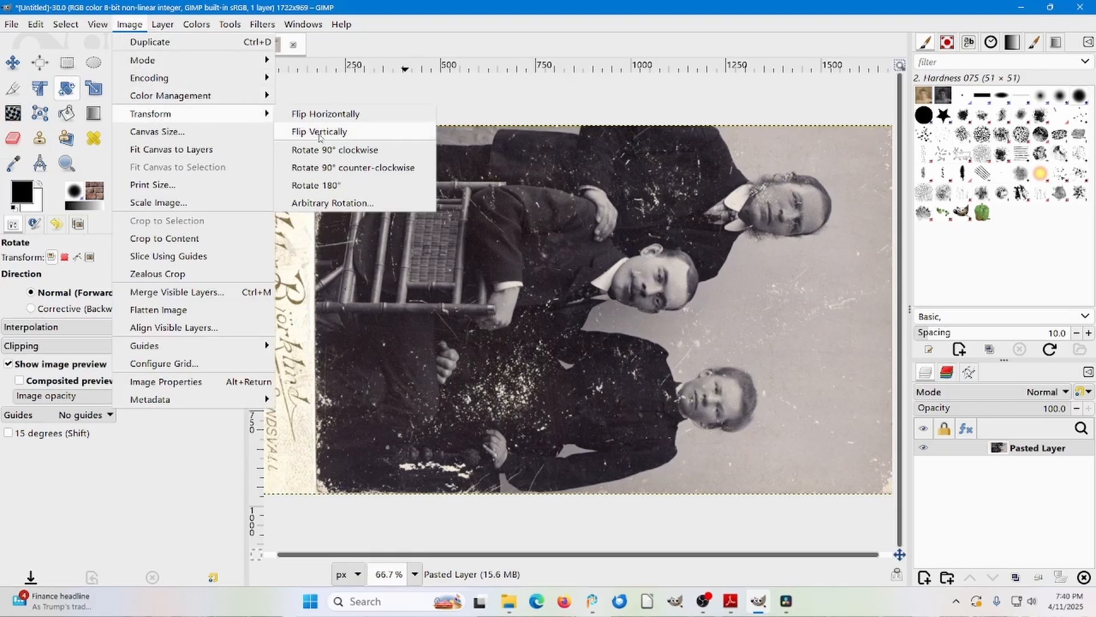
left_click(358, 168)
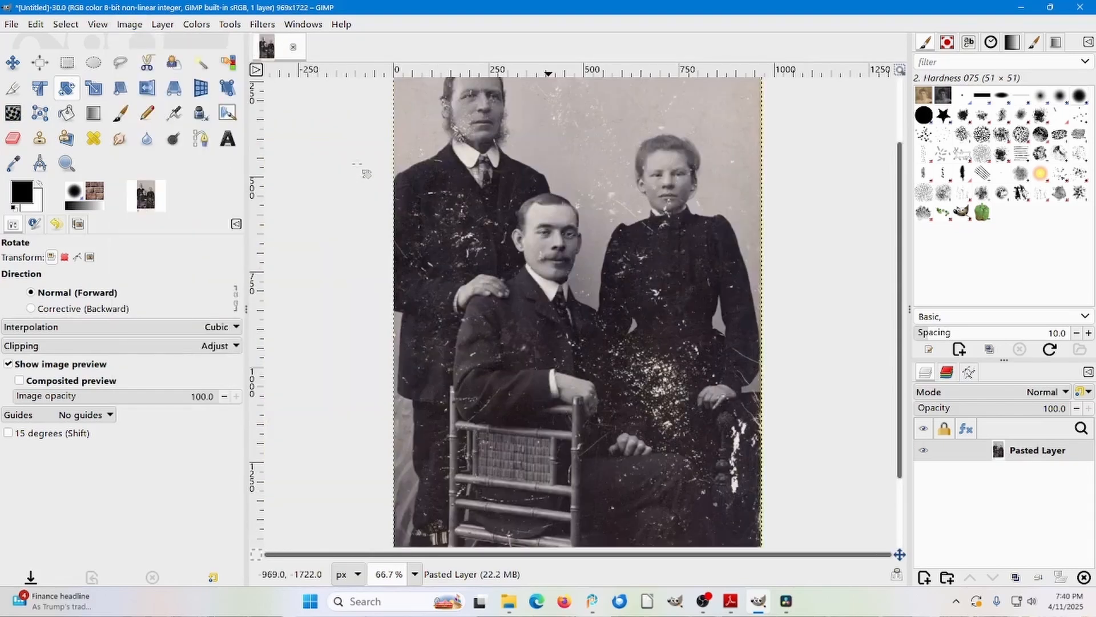
key("minus")
key("minus")
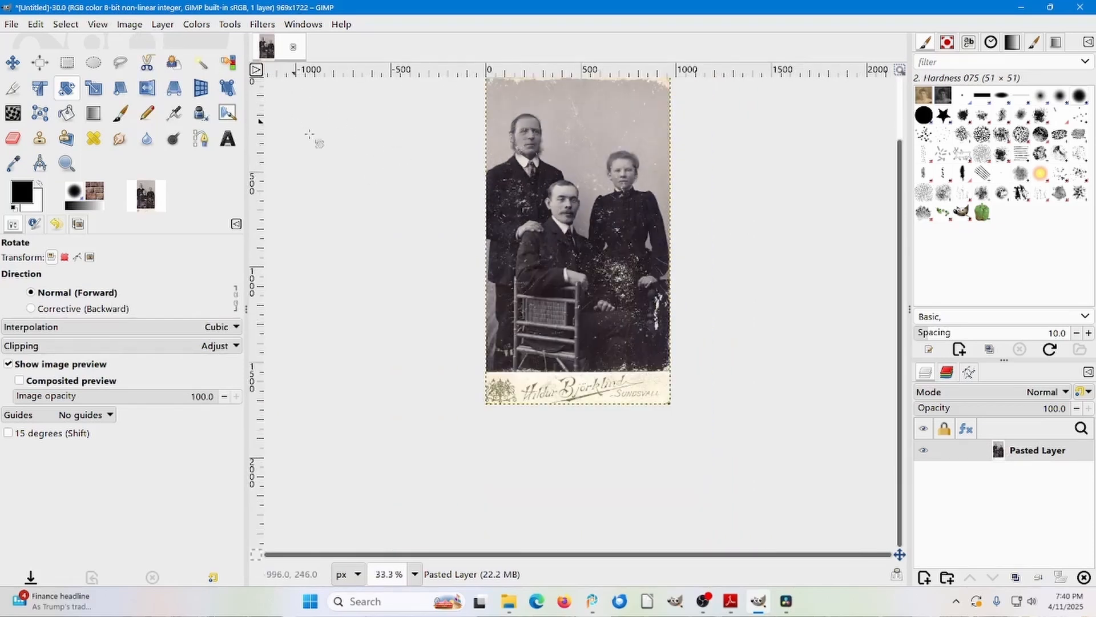
left_click(321, 171)
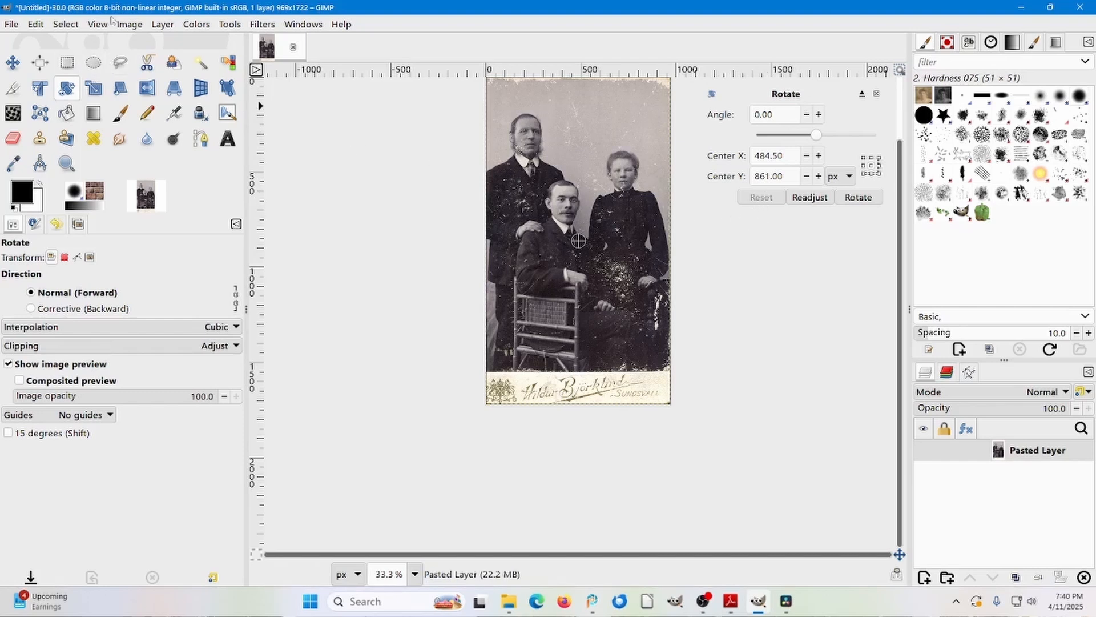
left_click(131, 26)
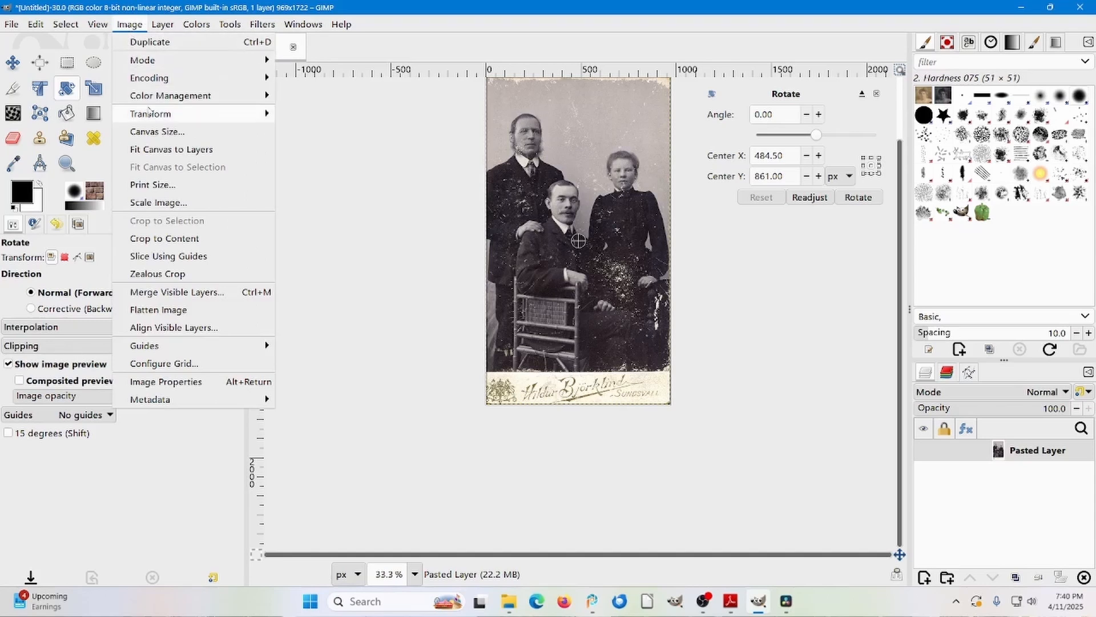
mouse_move(152, 114)
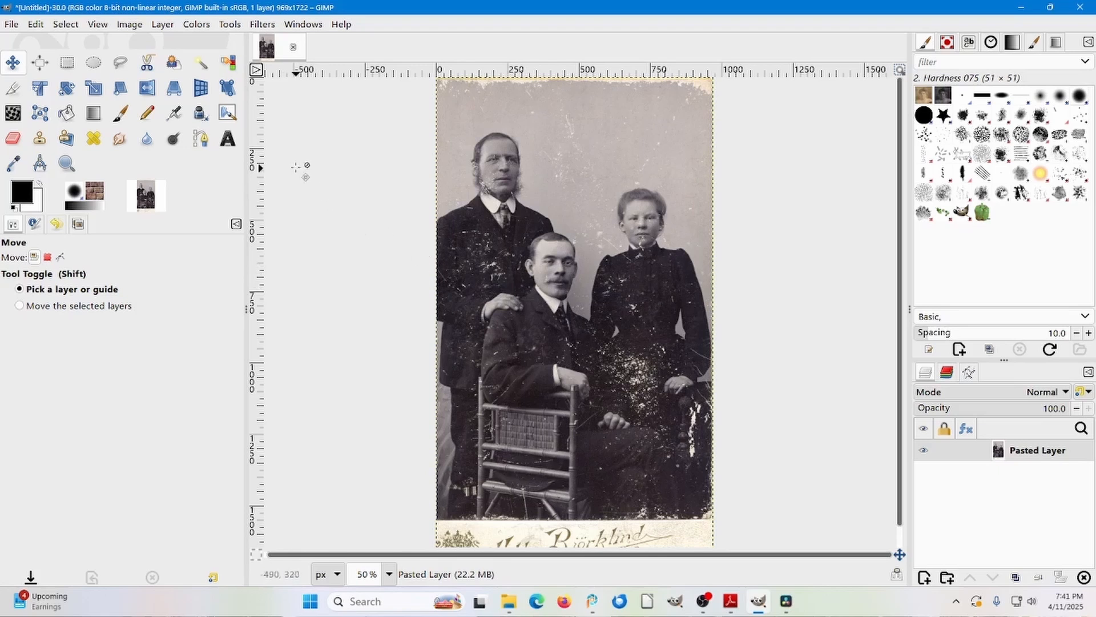
Start a Free Select outline at the top of the seated man's hair and trace down his face, collar and shoulder on the woman's side
left_click(119, 65)
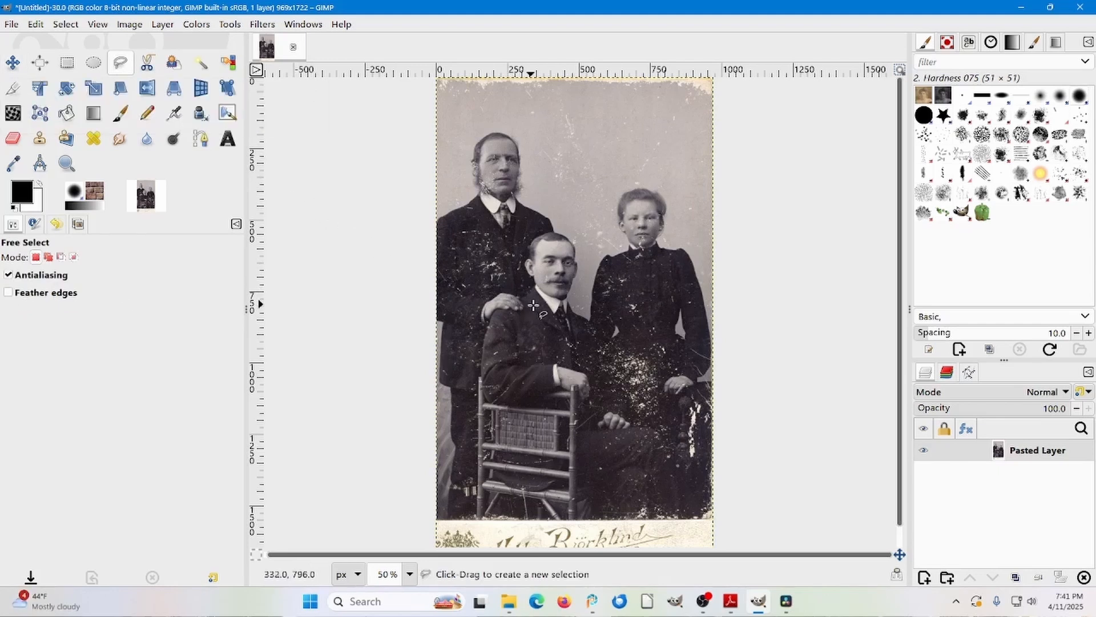
scroll(548, 307, "up", 3)
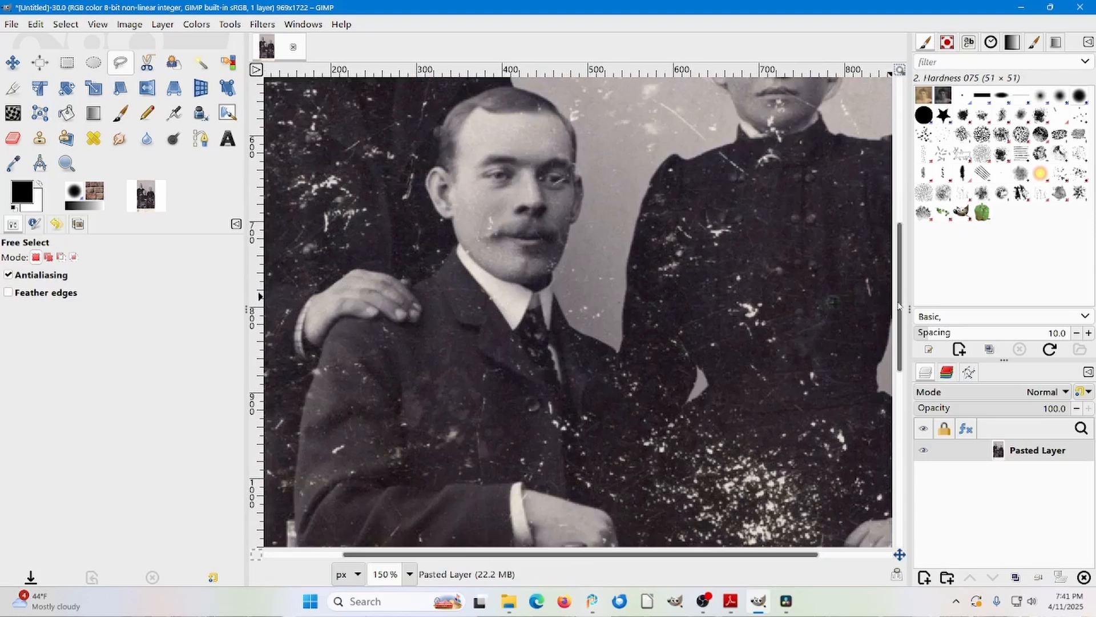
left_click_drag(899, 302, 899, 288)
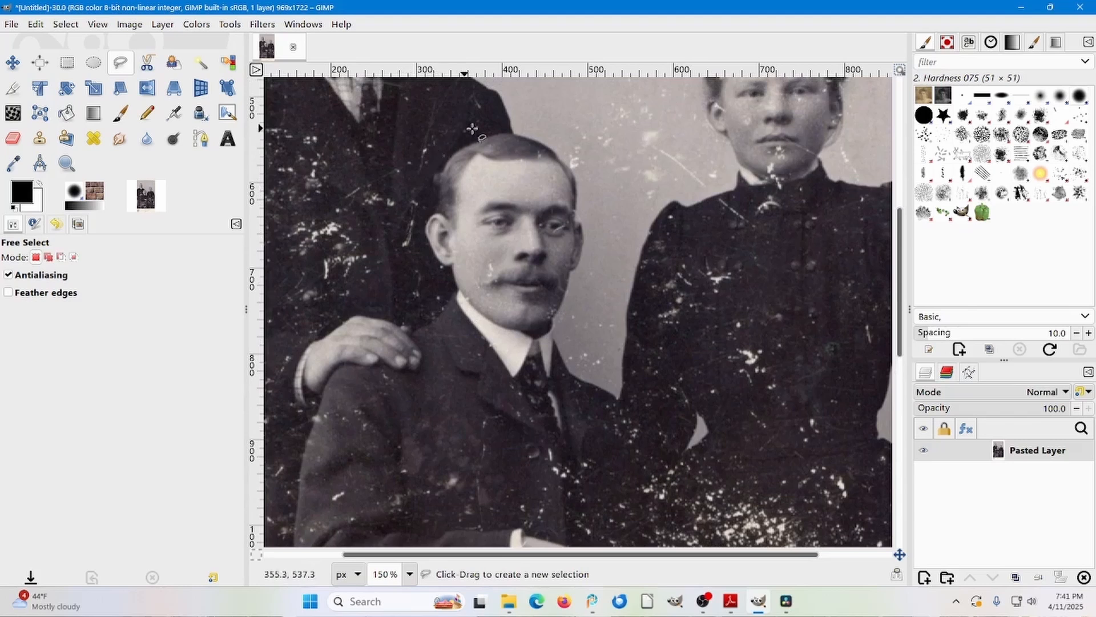
left_click(504, 133)
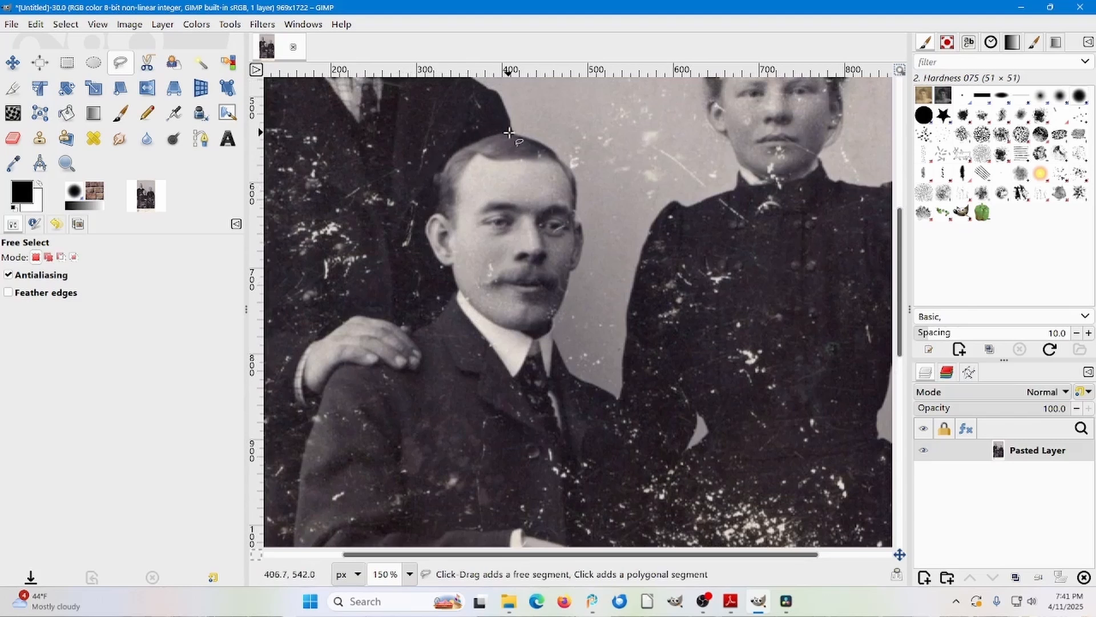
mouse_move(513, 133)
left_mouse_down()
mouse_move(547, 142)
mouse_move(578, 177)
left_mouse_up()
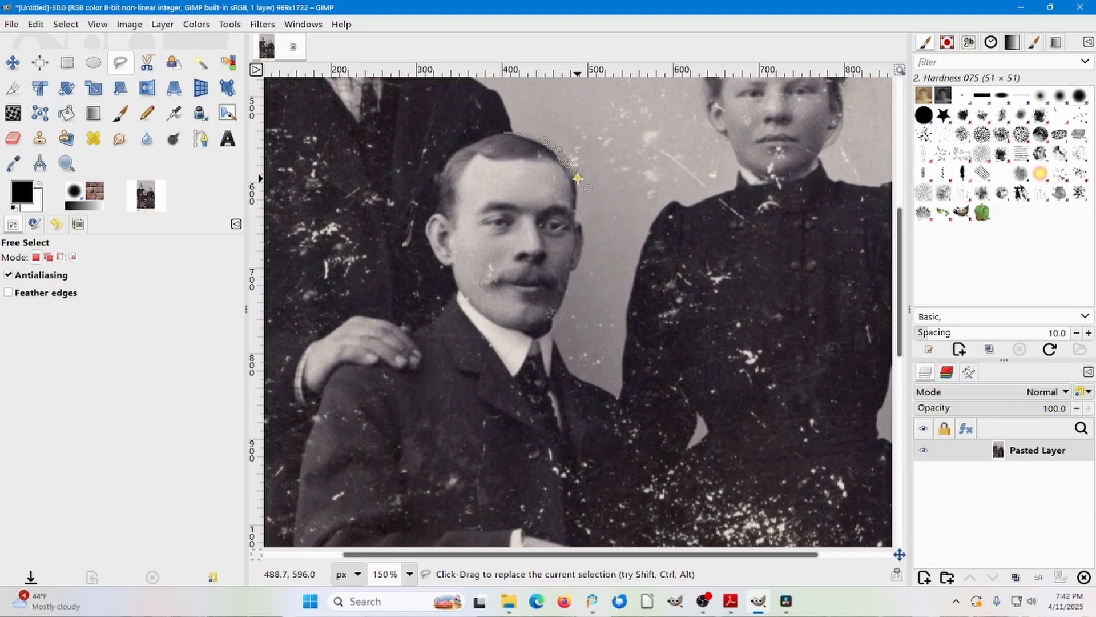
left_click_drag(578, 178, 576, 213)
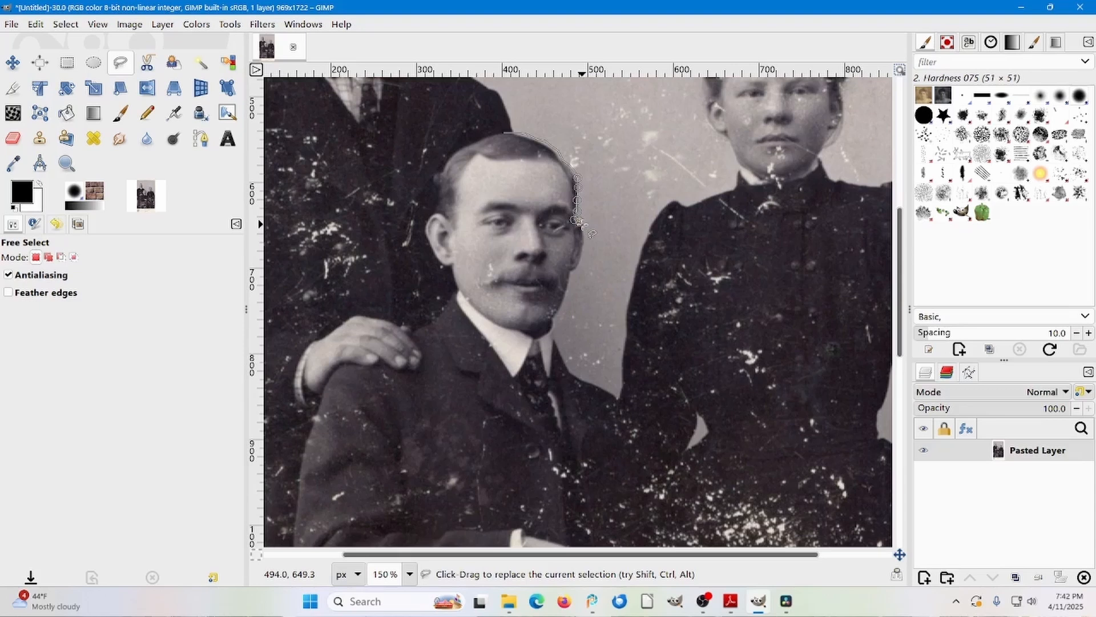
left_click_drag(580, 223, 615, 413)
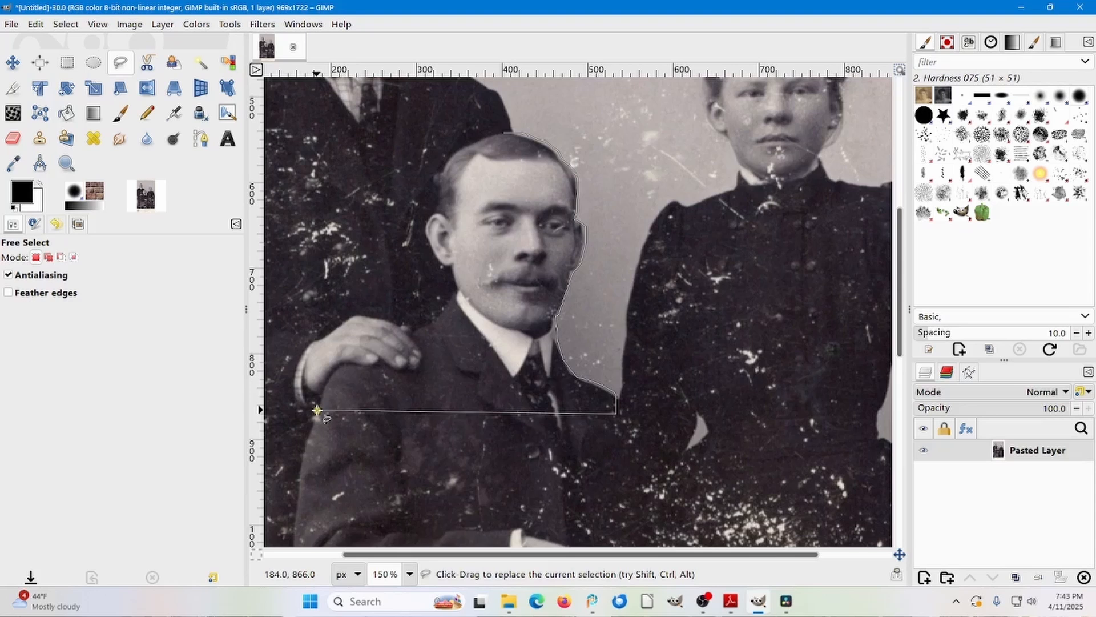
Continue the outline straight across the seated man's chest and up over his other shoulder, cutting through the hand resting on it
left_click(317, 410)
left_click(319, 400)
left_click(327, 377)
left_click(339, 369)
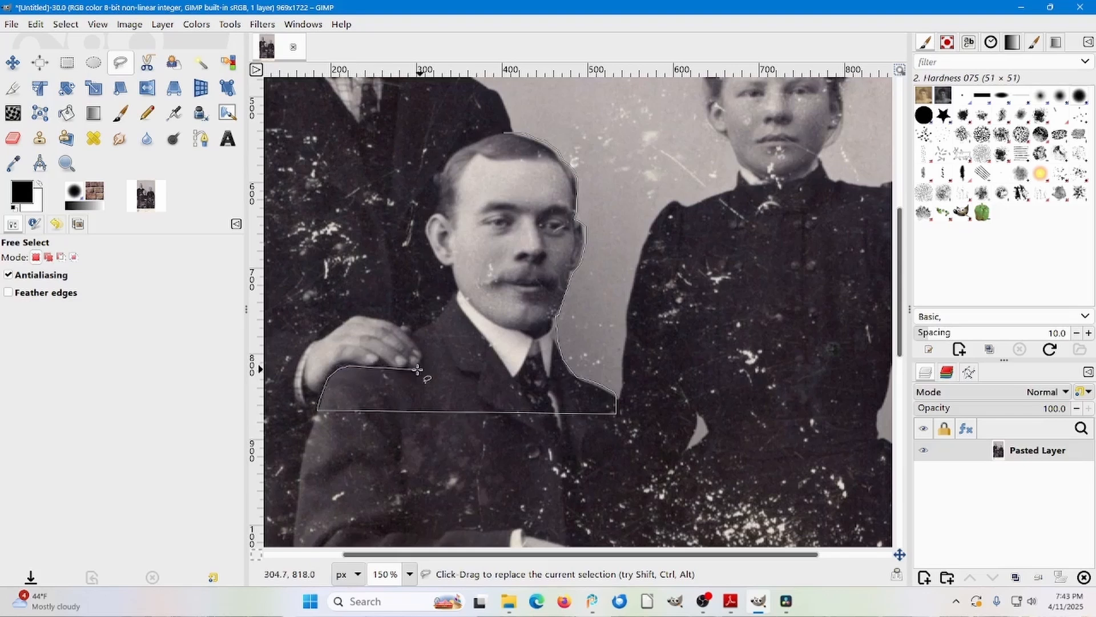
left_click(349, 366)
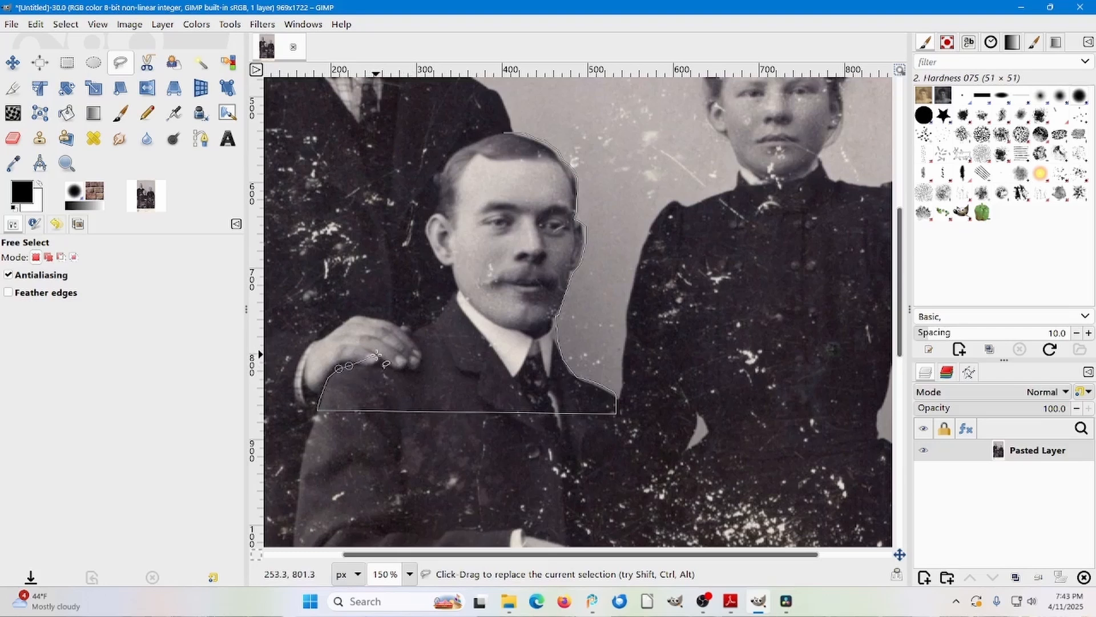
left_click(373, 353)
left_click(385, 348)
left_click(397, 340)
left_click(408, 338)
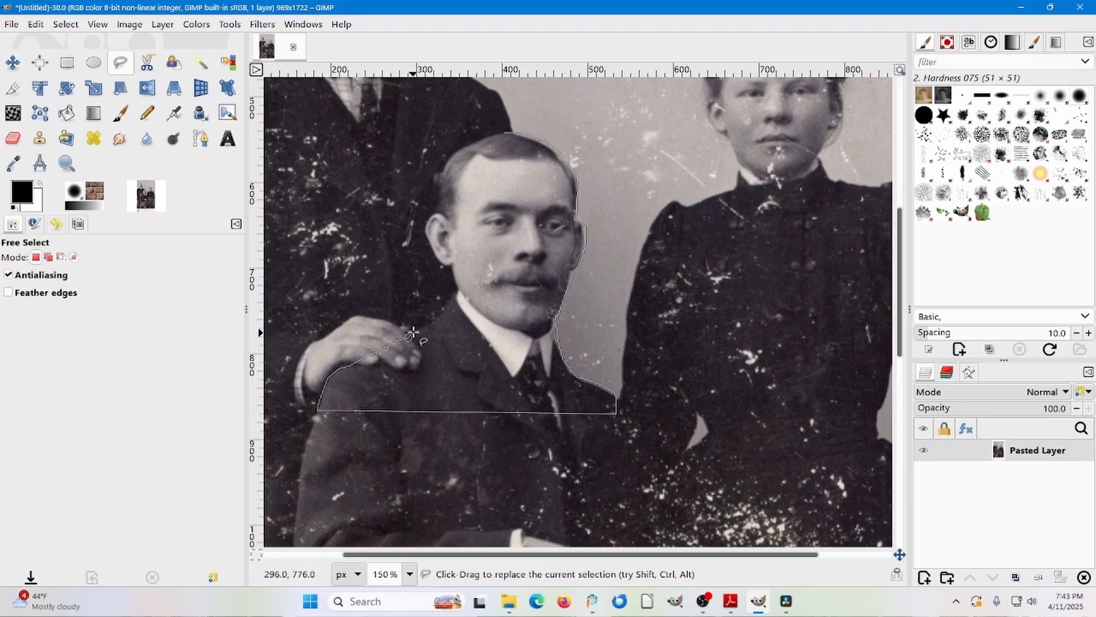
Trace the rest of the shoulder, the neck, ear and hair, and close the outline at its starting point above the seated man's head
left_click(415, 331)
left_click(431, 324)
left_click(437, 319)
left_click(441, 313)
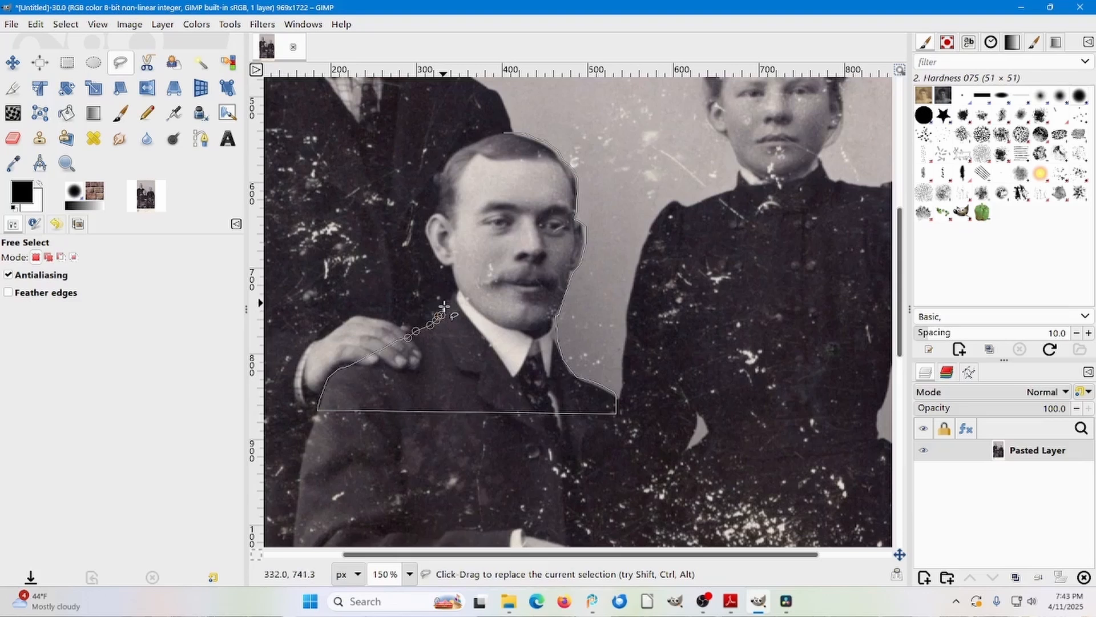
left_click(445, 306)
left_click(449, 299)
left_click(452, 294)
left_click_drag(455, 292, 492, 137)
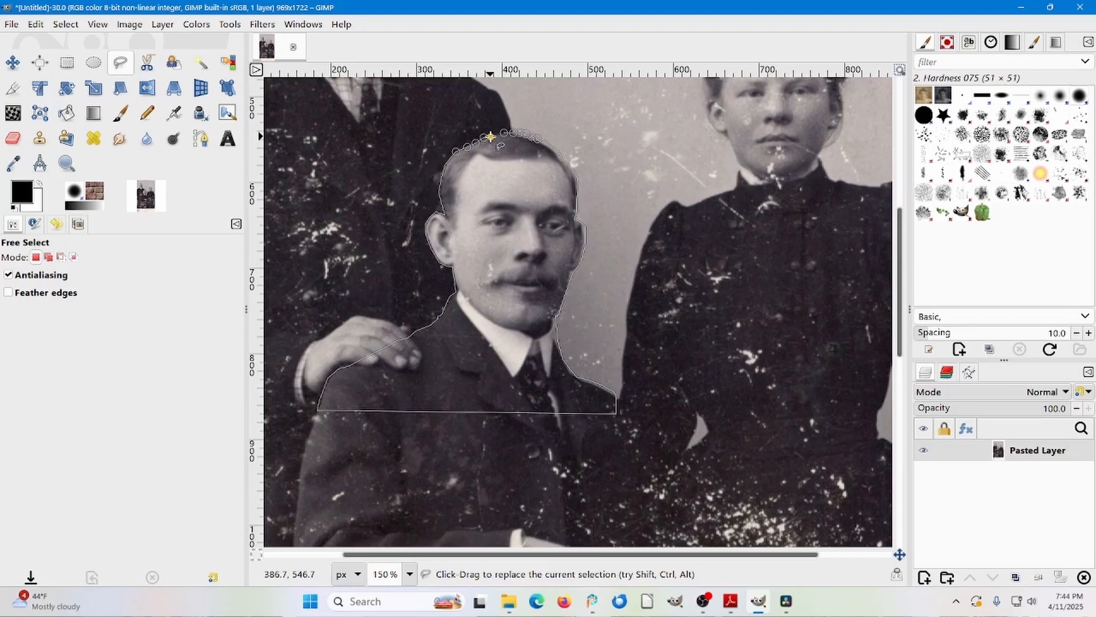
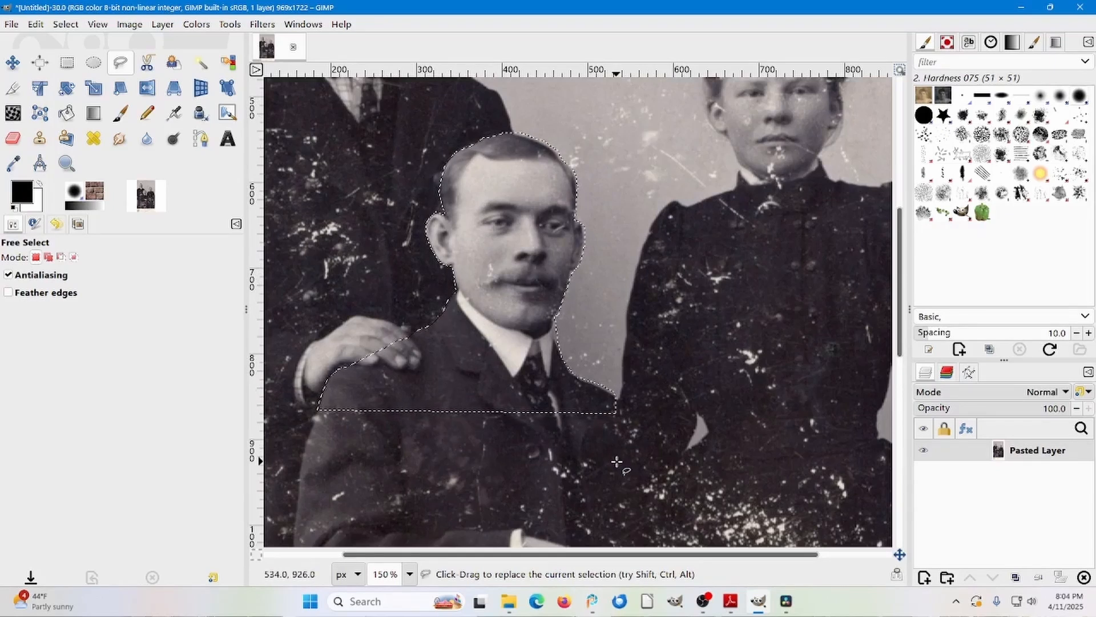
Copy the selected head and shoulders, paste them as a new image and compare it with the family photo
key("ctrl")
key("ctrl+c")
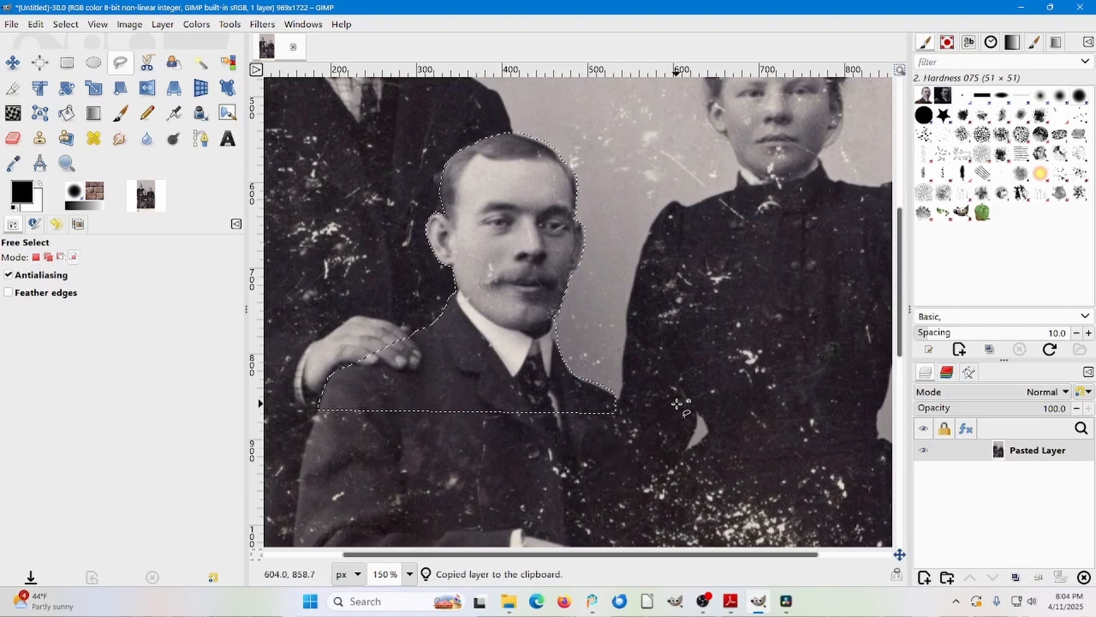
key("ctrl+shift+v")
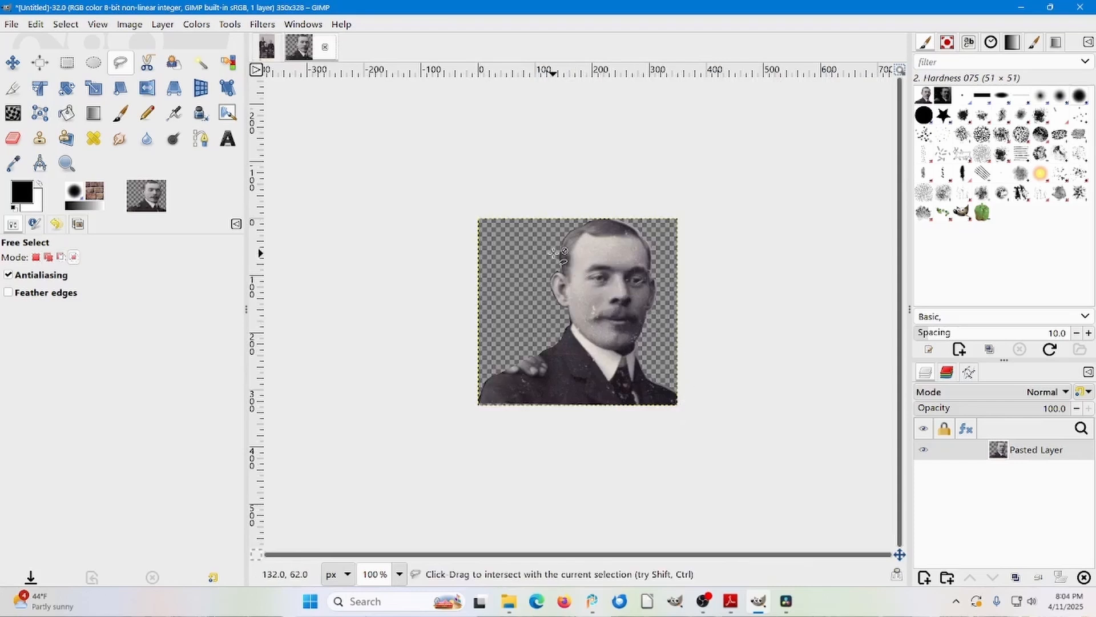
left_click(267, 46)
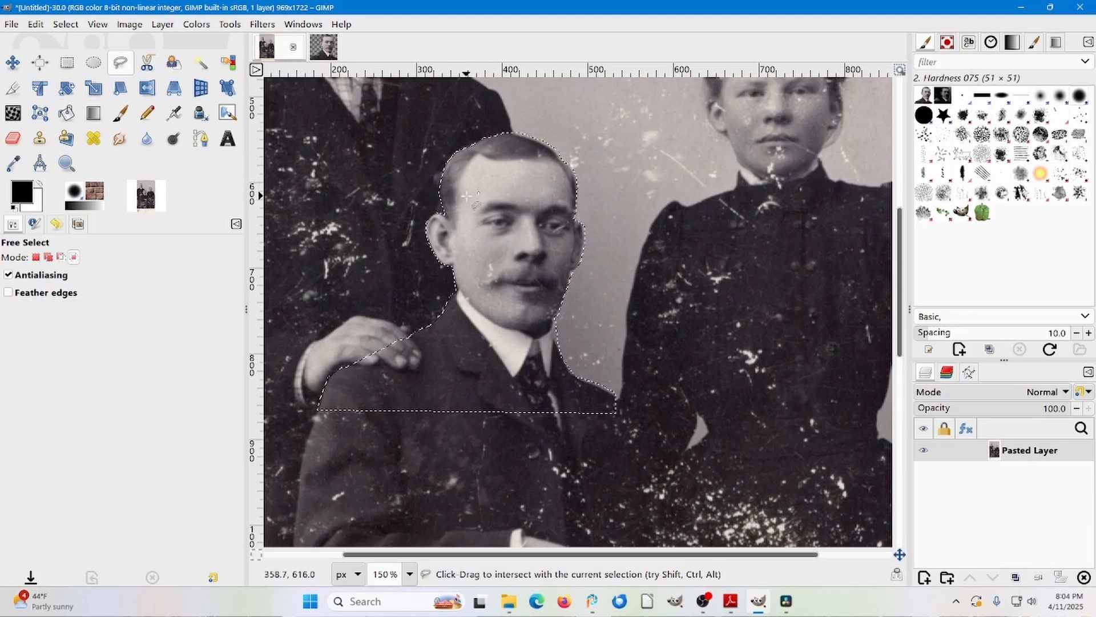
left_click(325, 48)
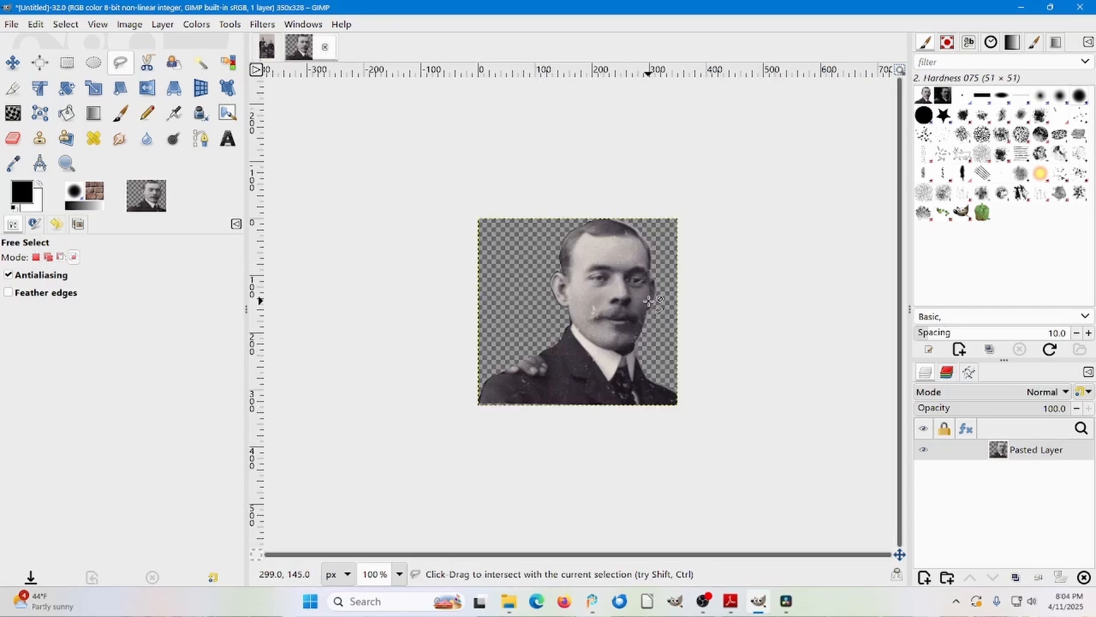
Draw a crop rectangle of about 268 × 299 px around the man's head and shoulders, using rule-of-thirds guides
scroll(694, 303, "up", 2)
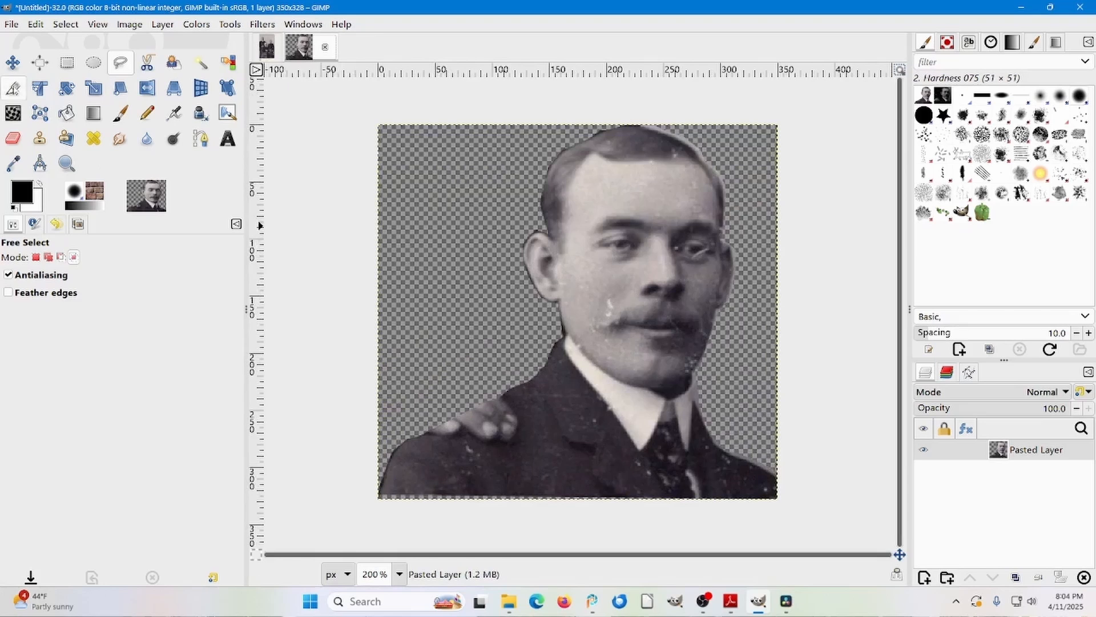
left_click(13, 88)
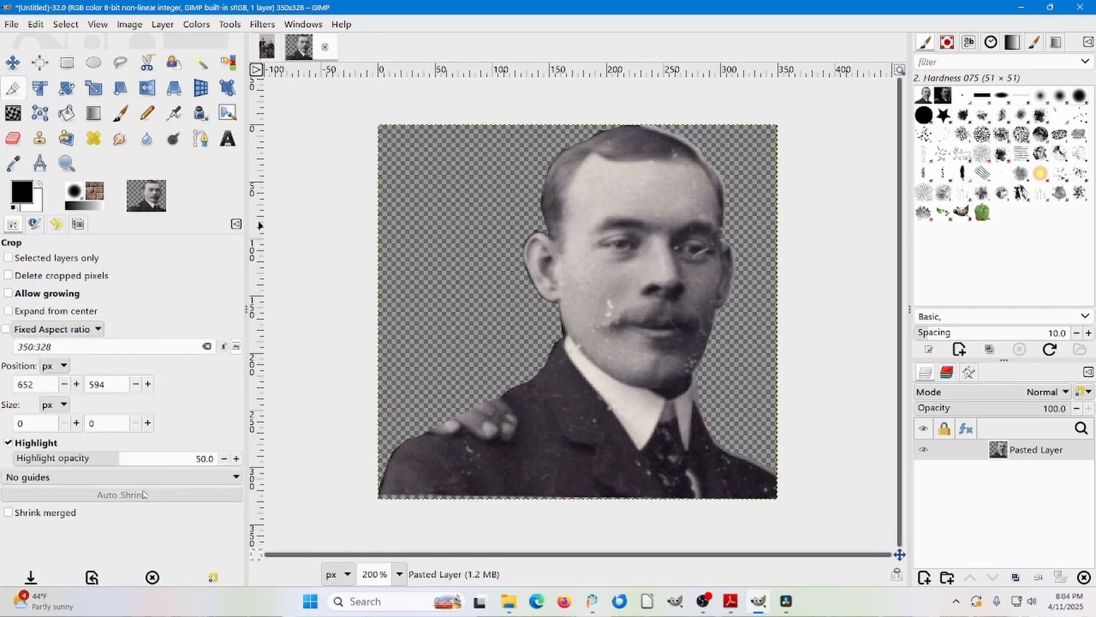
left_click(222, 478)
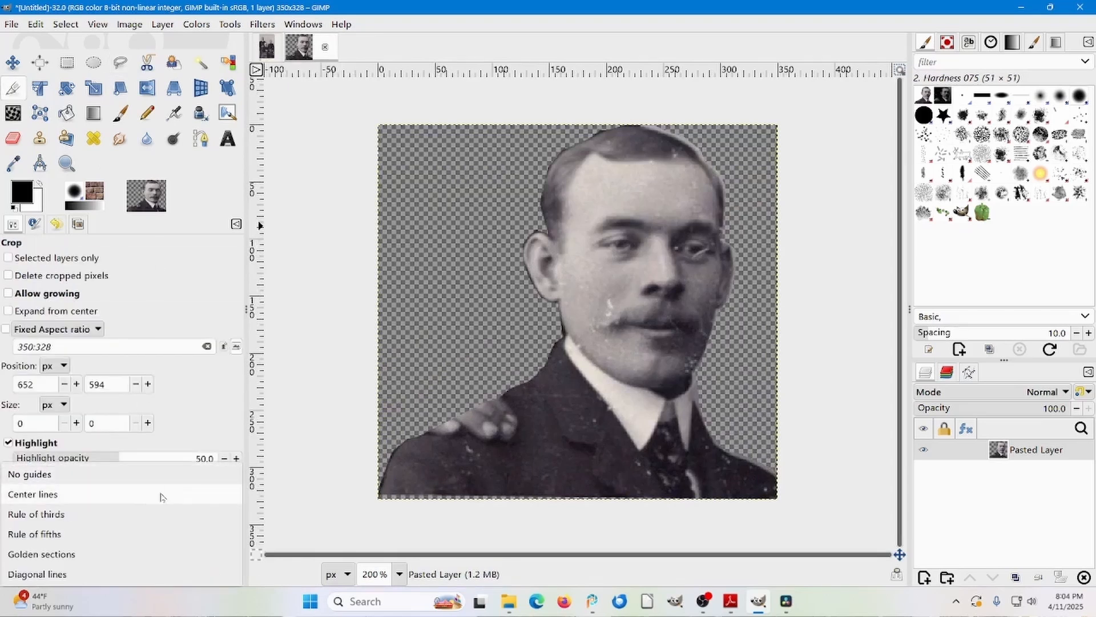
left_click(73, 520)
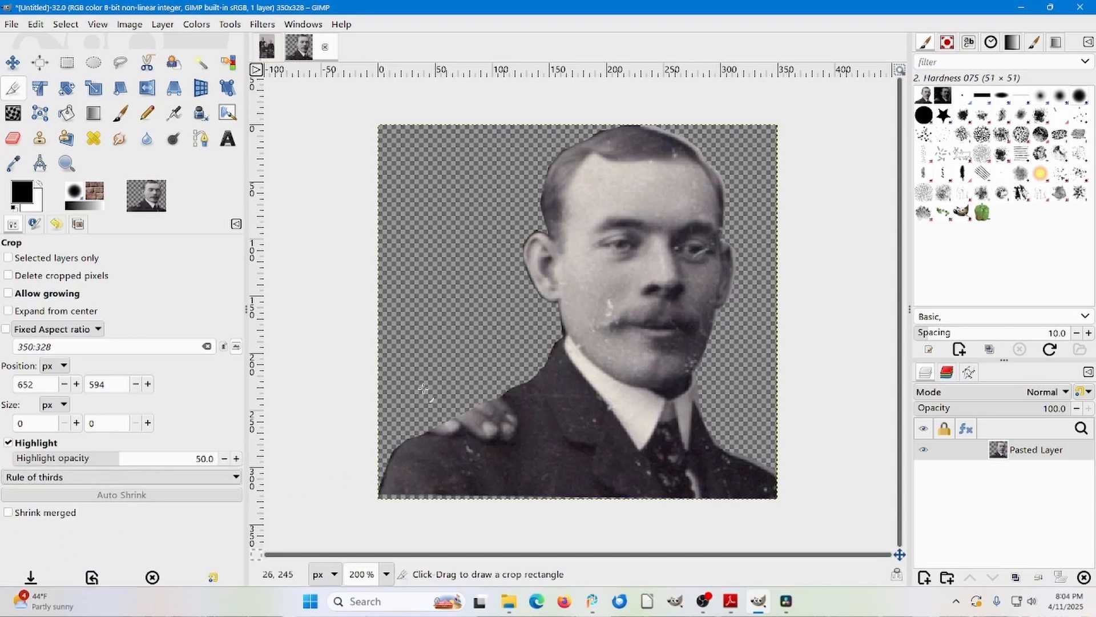
left_click_drag(461, 139, 768, 480)
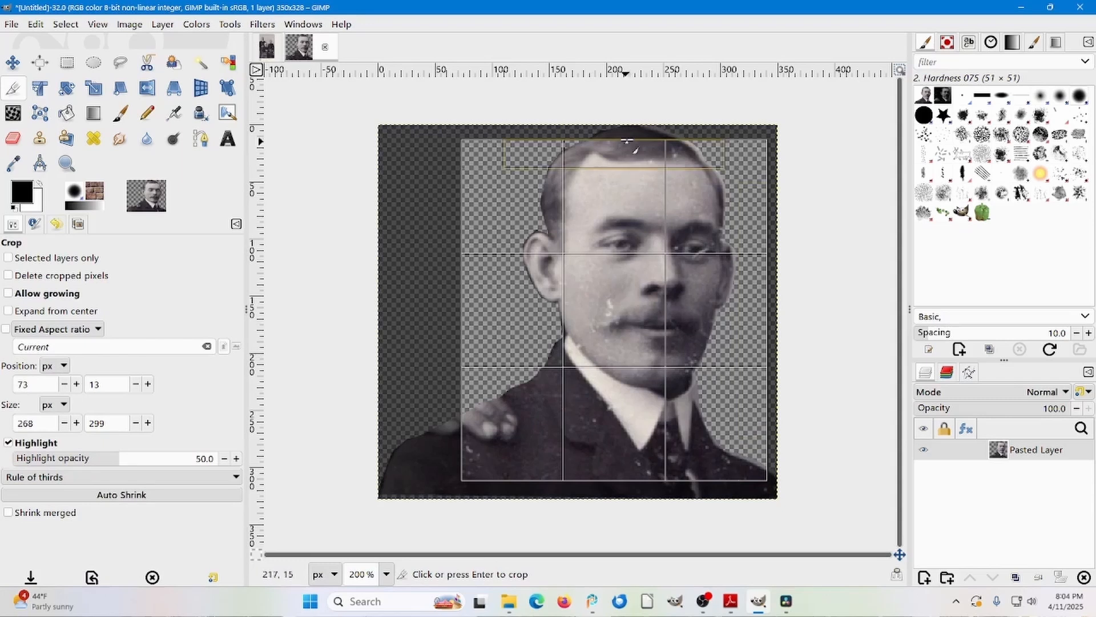
Extend the crop to the image's upper edge, narrow it on the hand's side to about 239 × 312 px, and apply it
left_click_drag(628, 148, 629, 124)
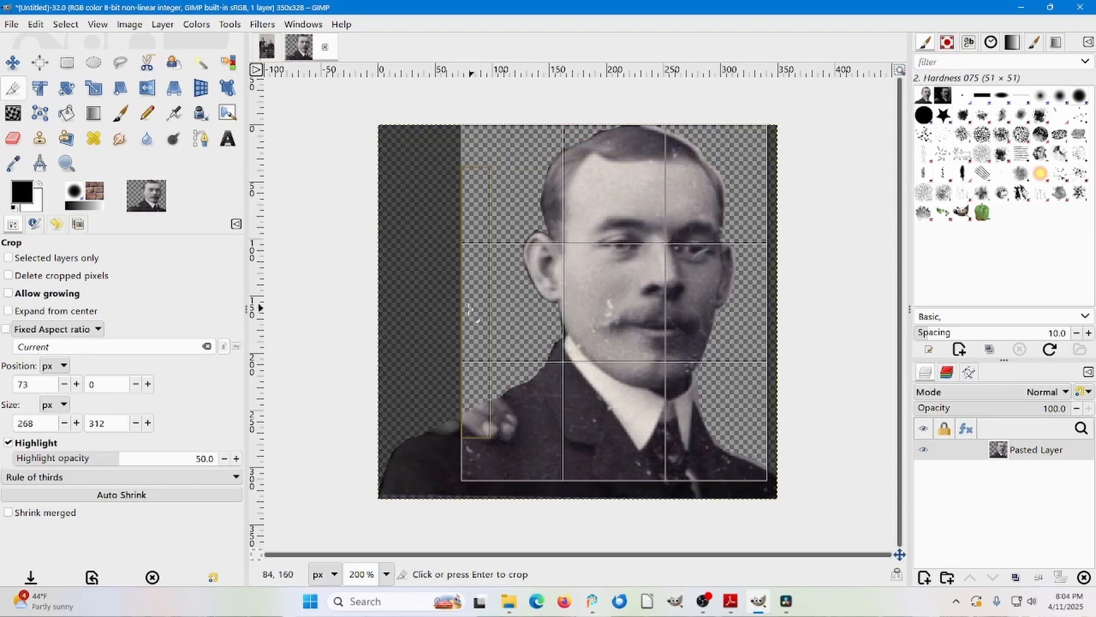
left_click_drag(473, 286, 506, 283)
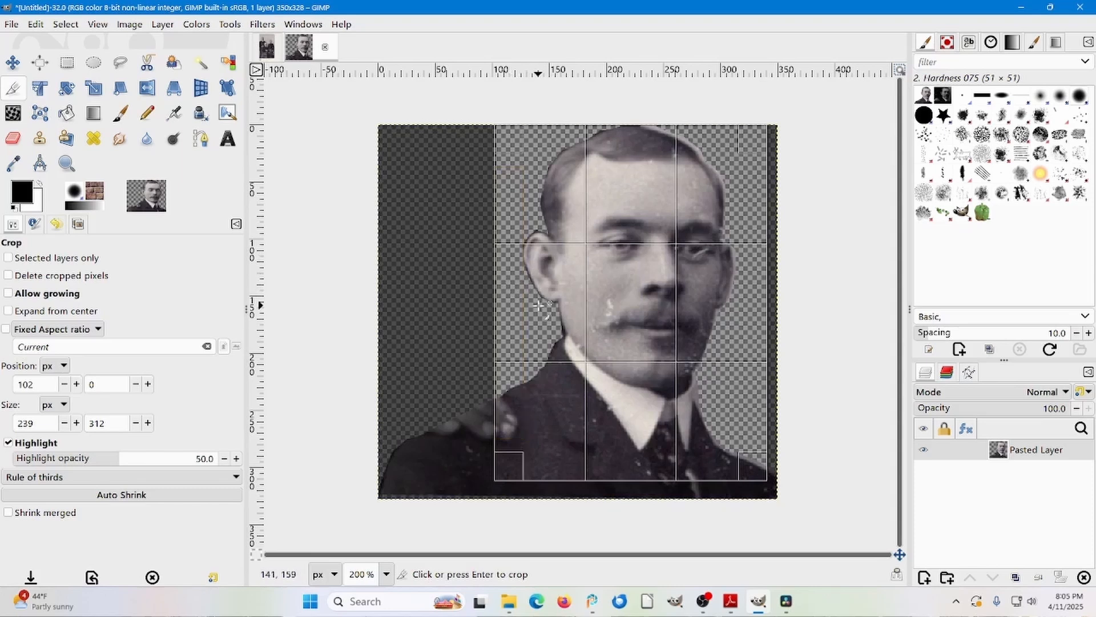
left_click(624, 300)
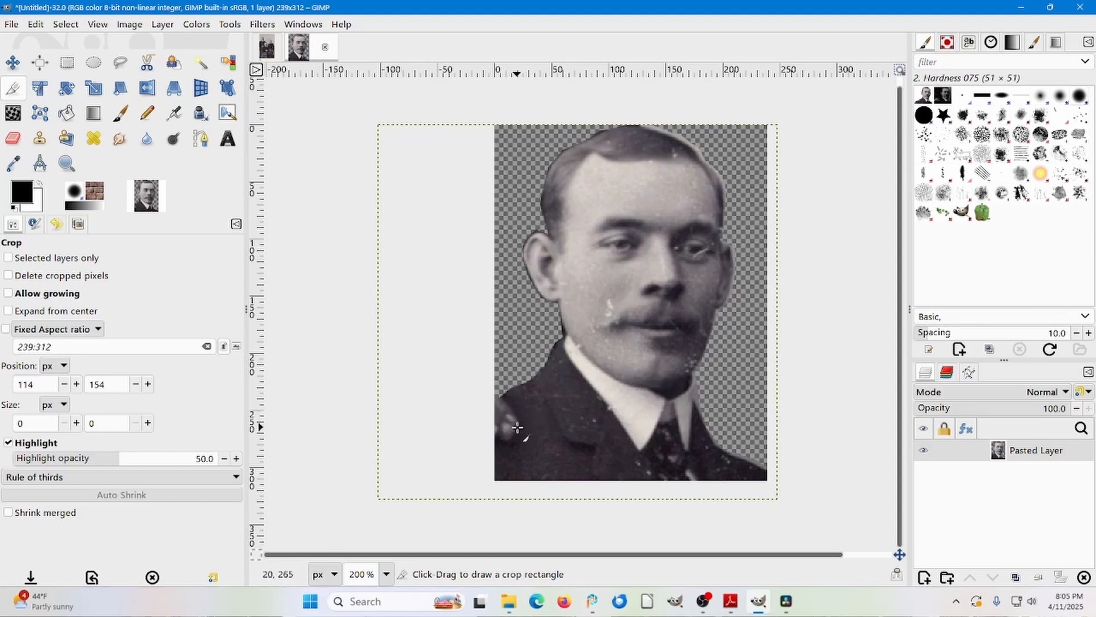
Clone dark coat fabric from beside the hand over the upper part of the fingers on the man's shoulder, with brush size 20
scroll(517, 427, "up", 3)
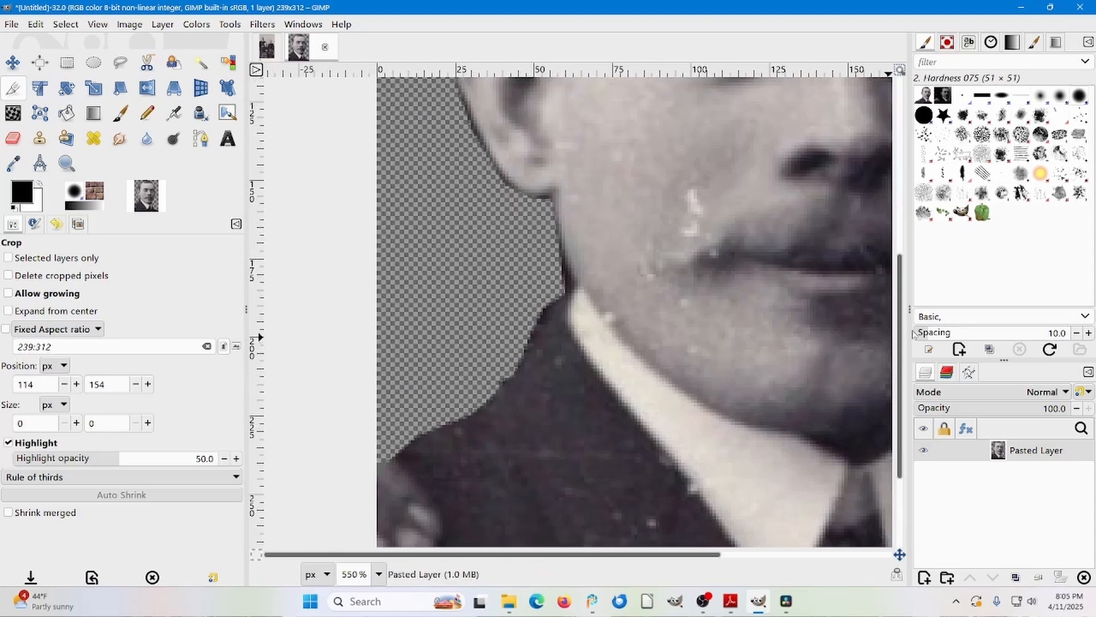
scroll(824, 424, "down", 5)
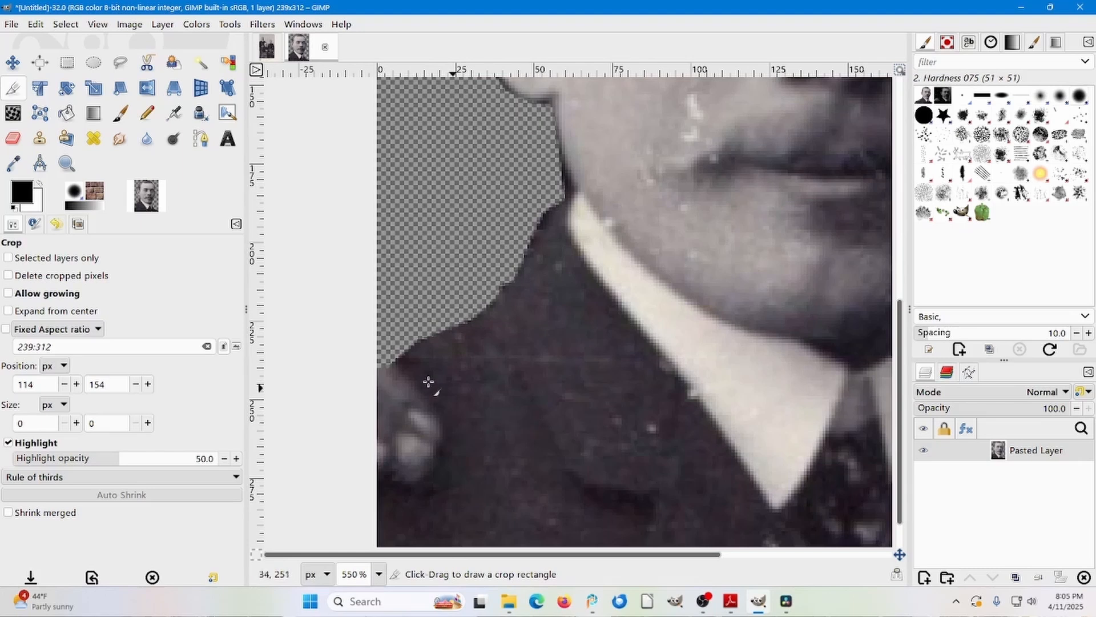
left_click(39, 139)
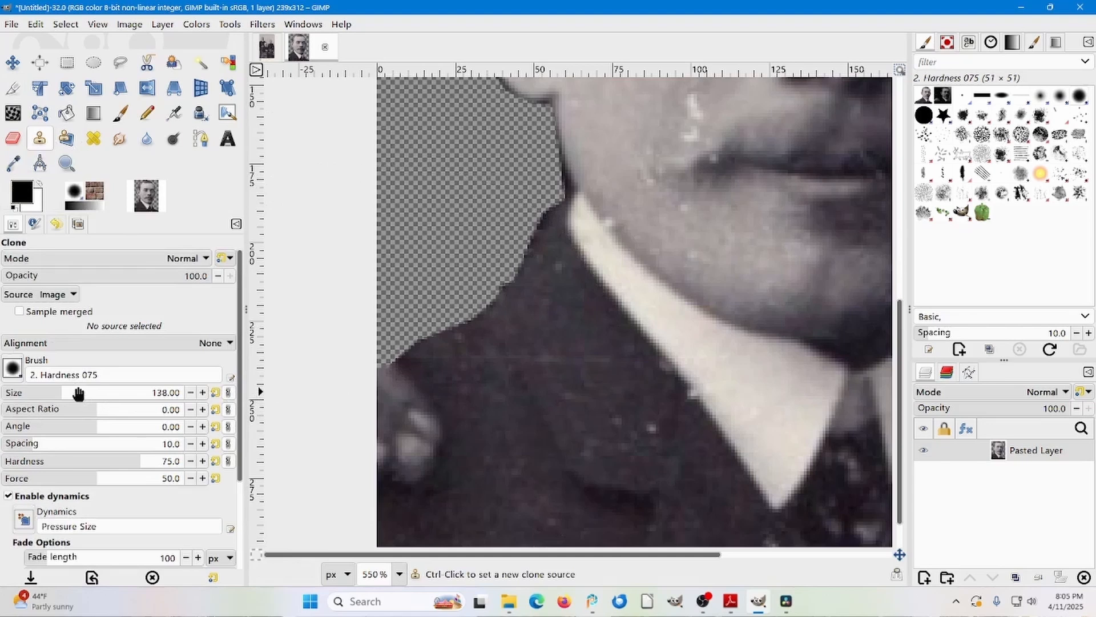
left_click_drag(68, 392, 24, 393)
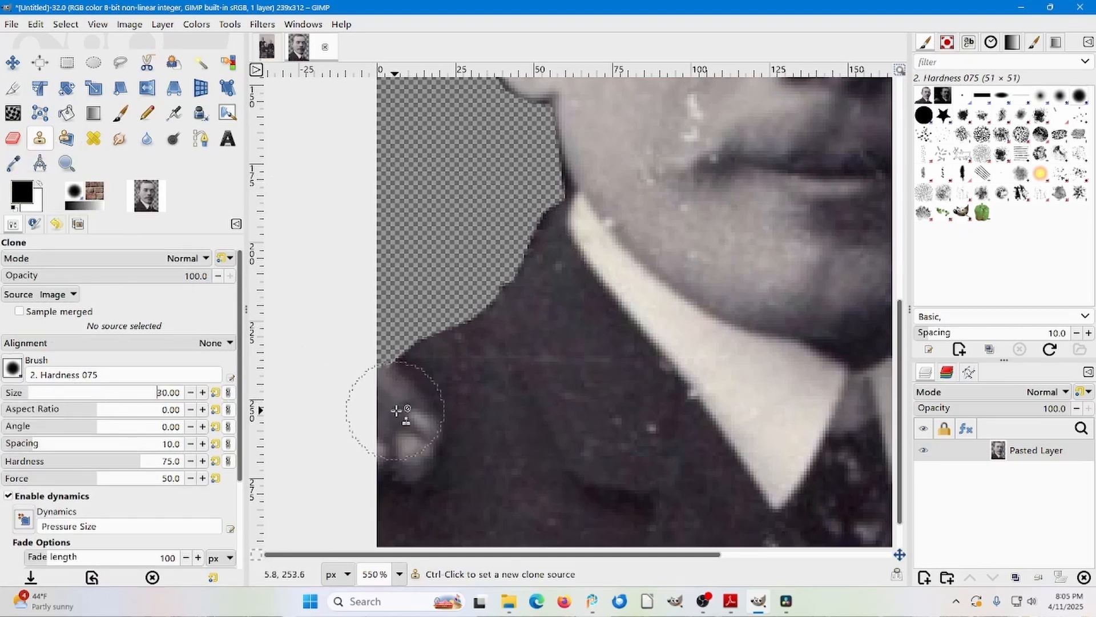
left_click(191, 394)
left_click(456, 370, "ctrl")
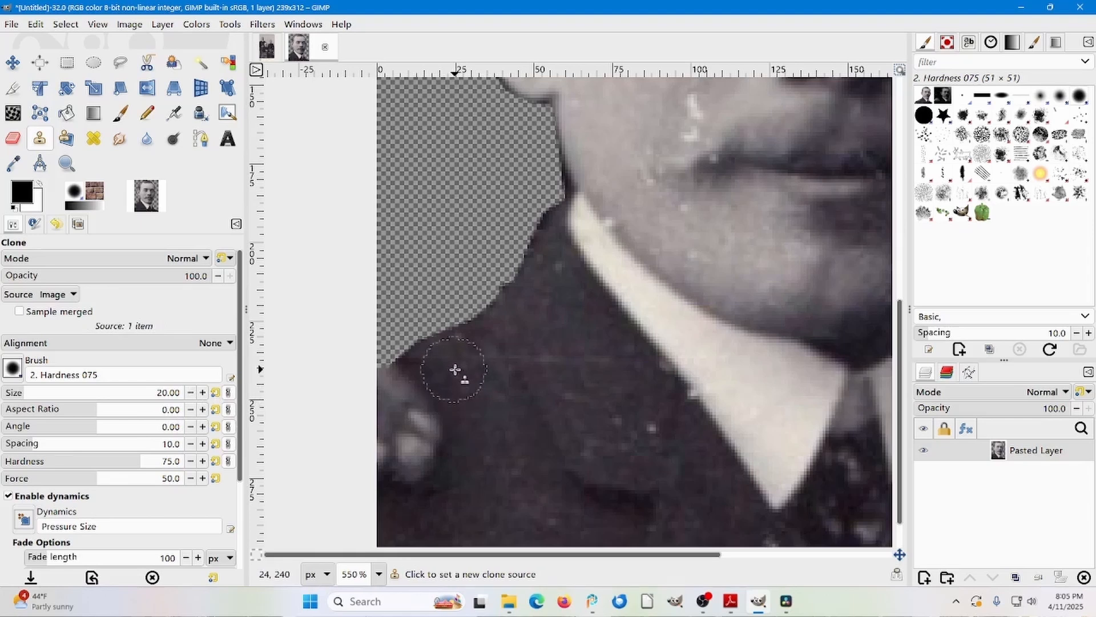
left_click(405, 400)
left_click(392, 417)
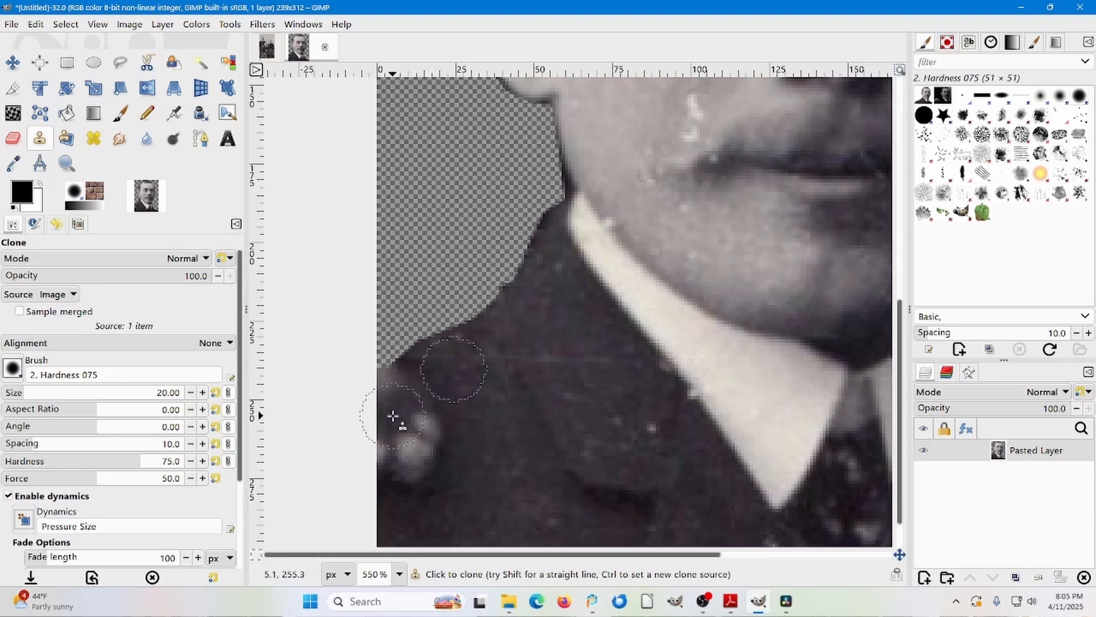
left_click(398, 394)
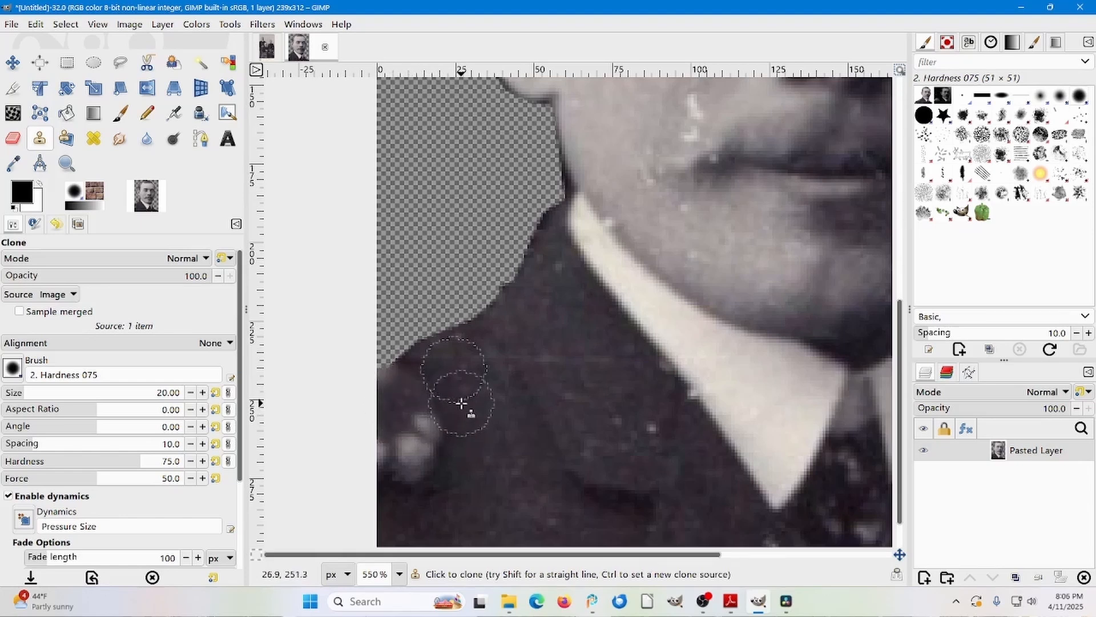
Resample the coat slightly lower and clone it over the remaining fingertips at the shoulder until the hand is gone
left_click(461, 404, "ctrl")
left_click(438, 428)
left_click(424, 440)
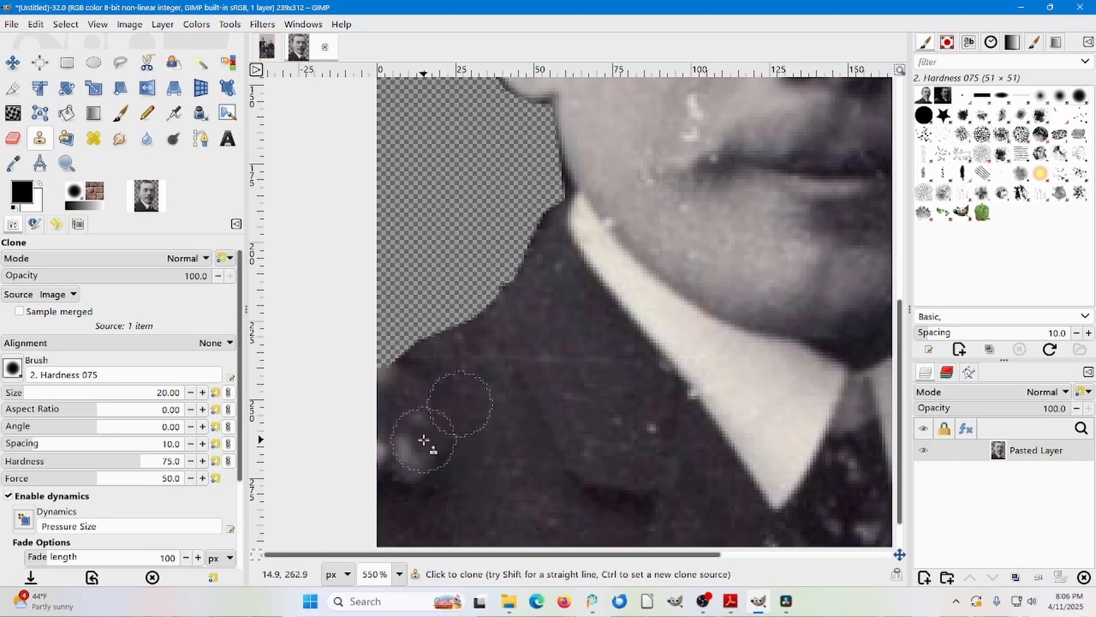
left_click(406, 456)
left_click(394, 455)
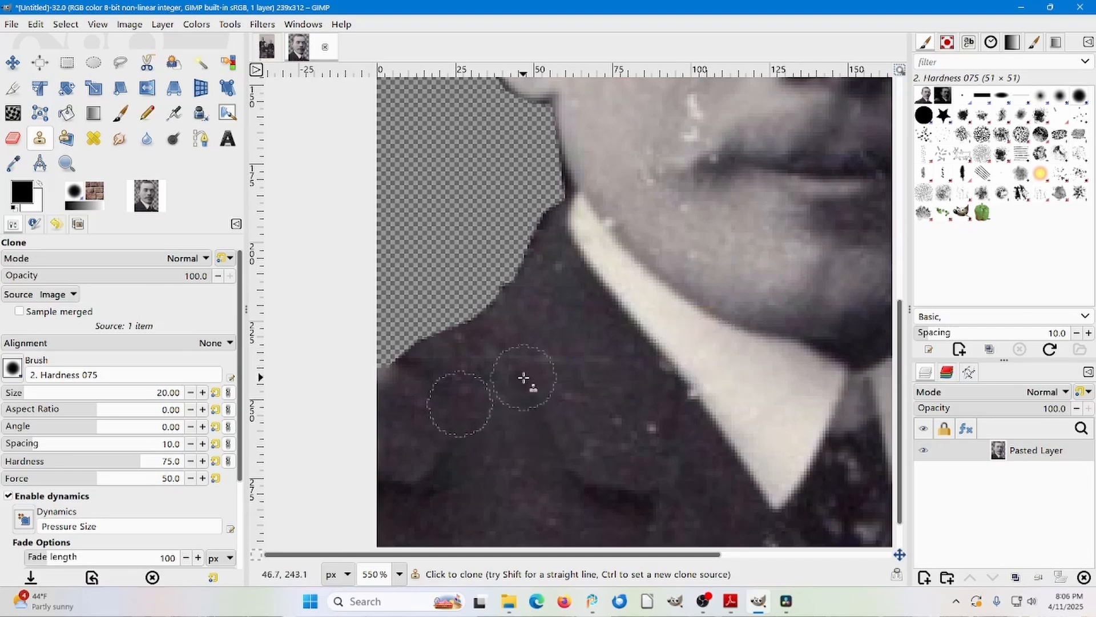
key("minus")
key("minus")
key("minus")
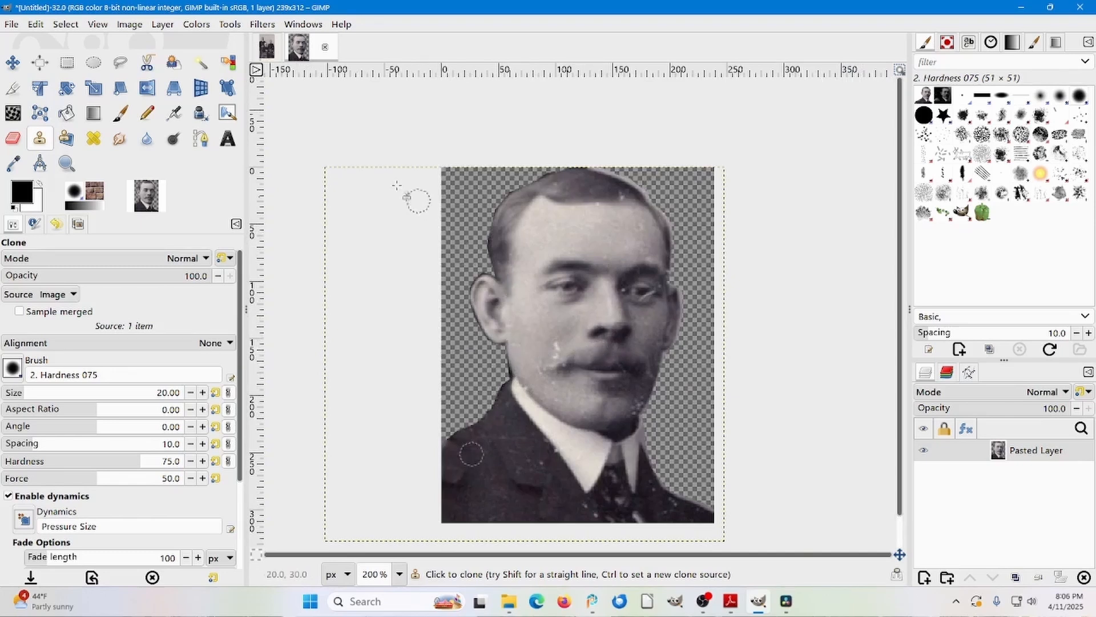
Start the Noise Reduction filter on the portrait, move its dialog off the face and turn on the split before/after preview
left_click(260, 26)
mouse_move(281, 136)
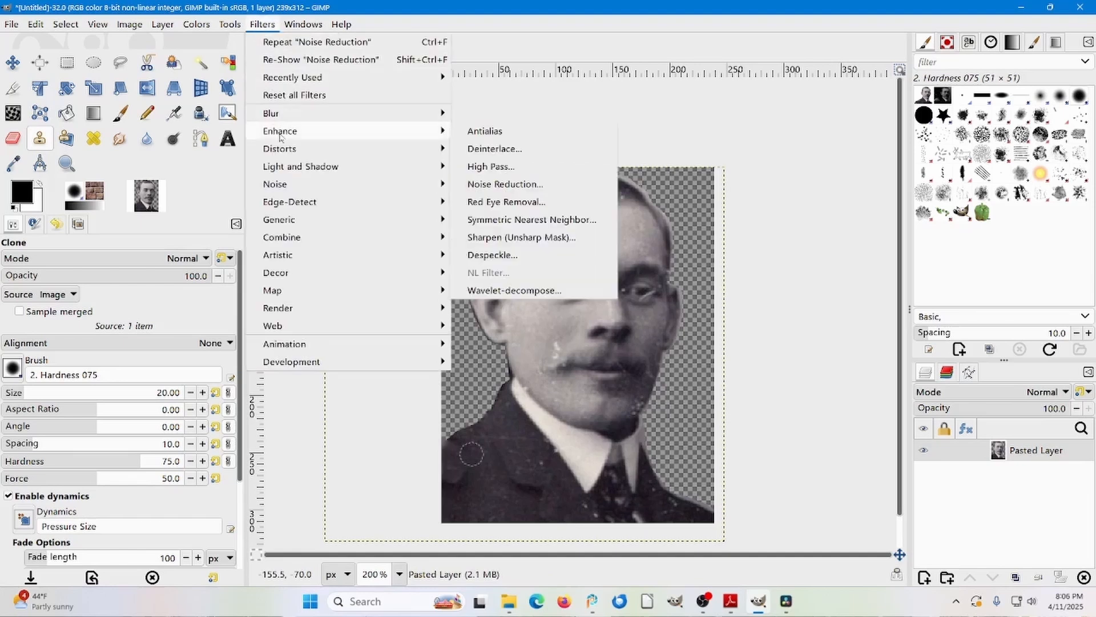
left_click(500, 186)
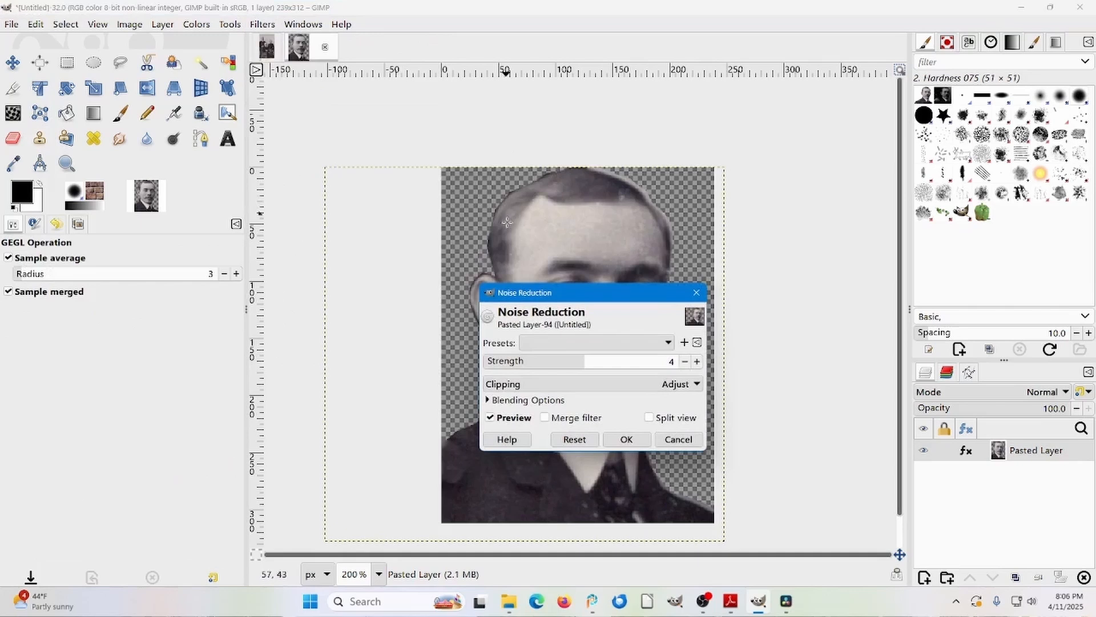
left_click_drag(605, 299, 803, 115)
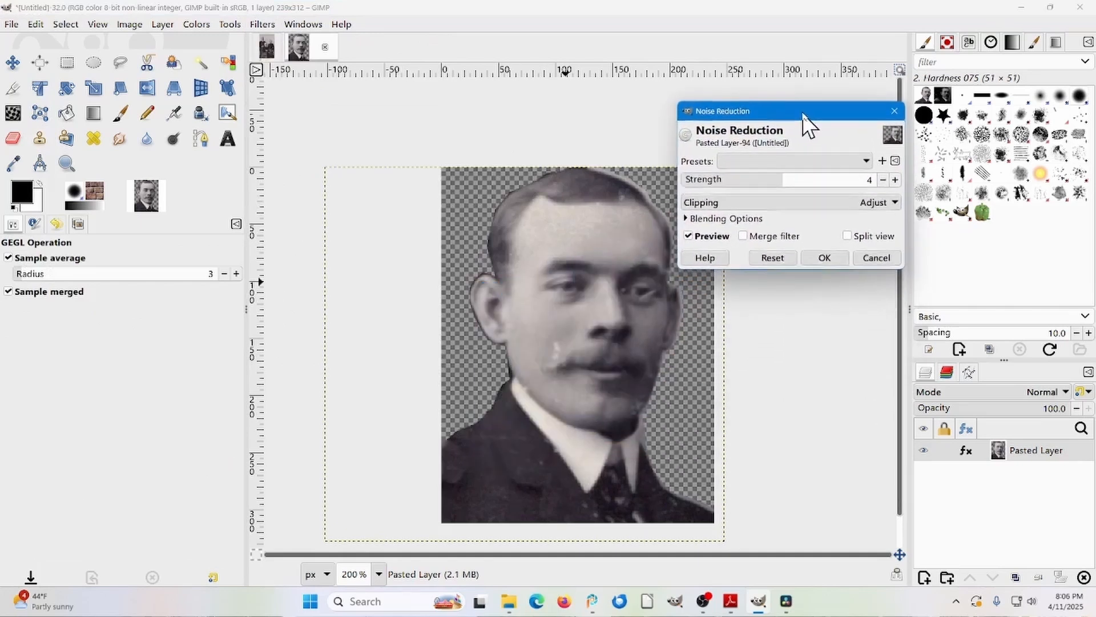
left_click(848, 233)
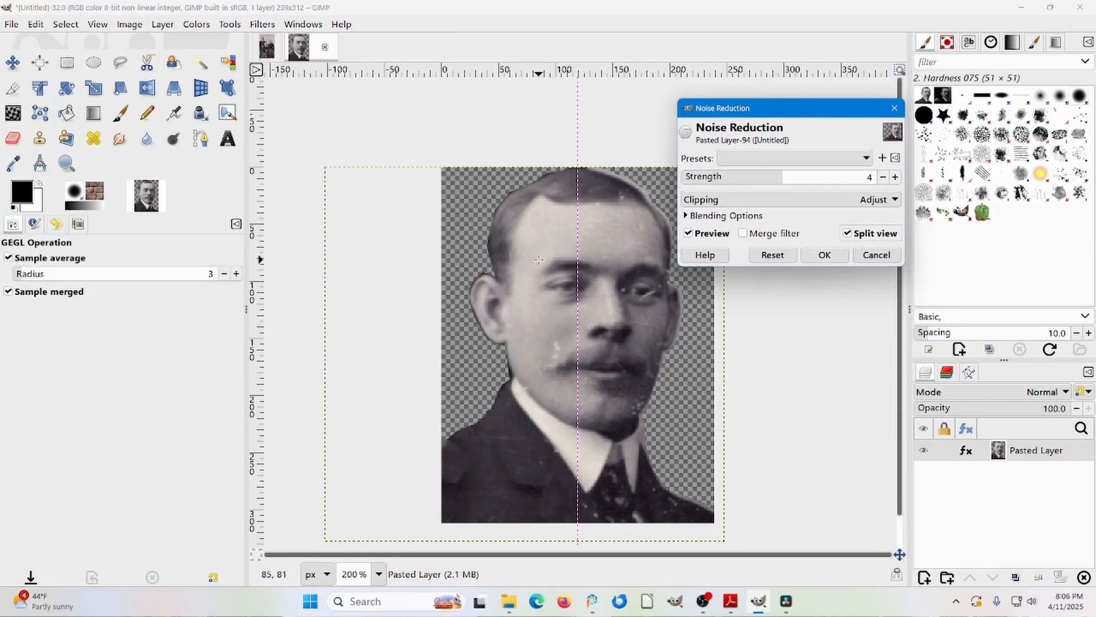
Raise the noise reduction strength to 8 and apply the filter to the portrait
left_click(895, 176)
left_click(893, 176)
left_click(892, 176)
left_click(888, 176)
left_click(888, 176)
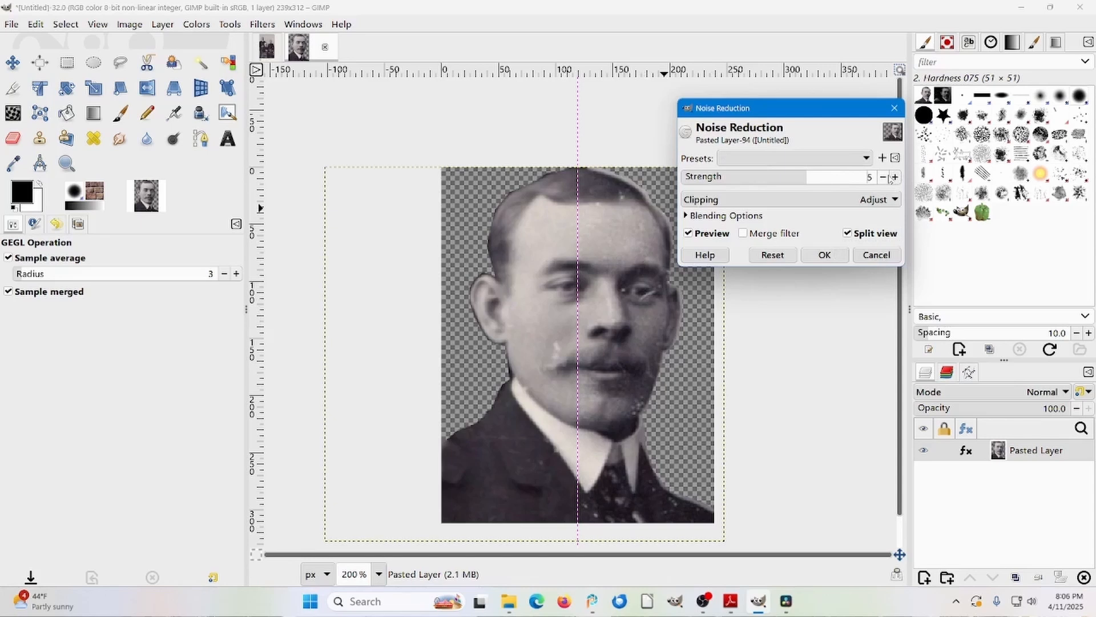
left_click(895, 177)
left_click(894, 177)
left_click(894, 176)
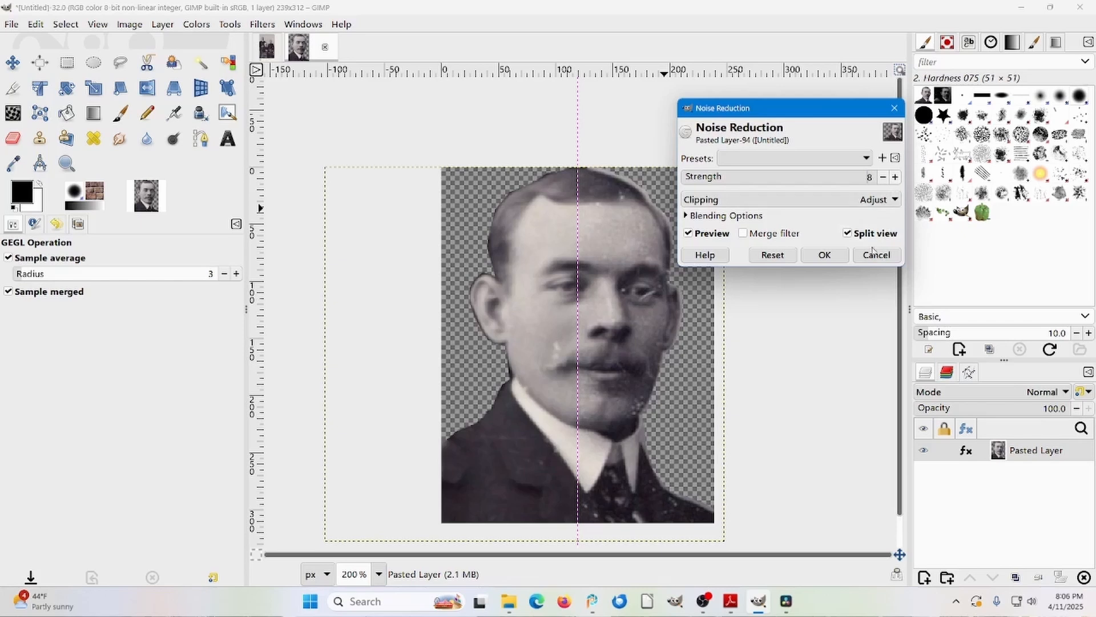
left_click(822, 254)
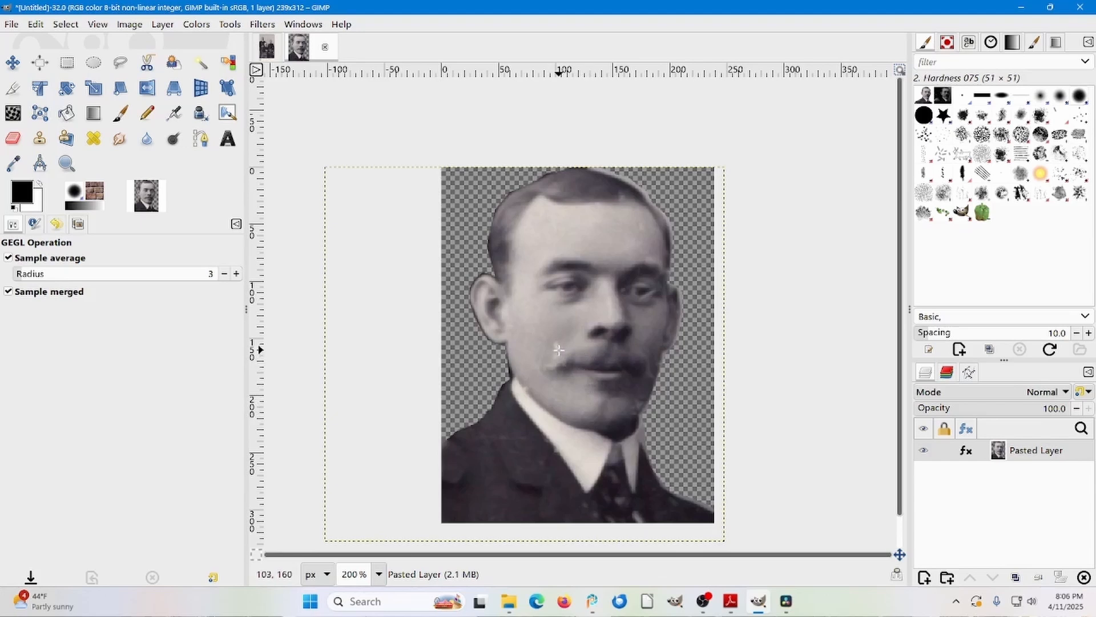
Clone nearby skin over the white spots on the cheek above the moustache, with the Clone brush size set to 12
scroll(559, 349, "up", 4)
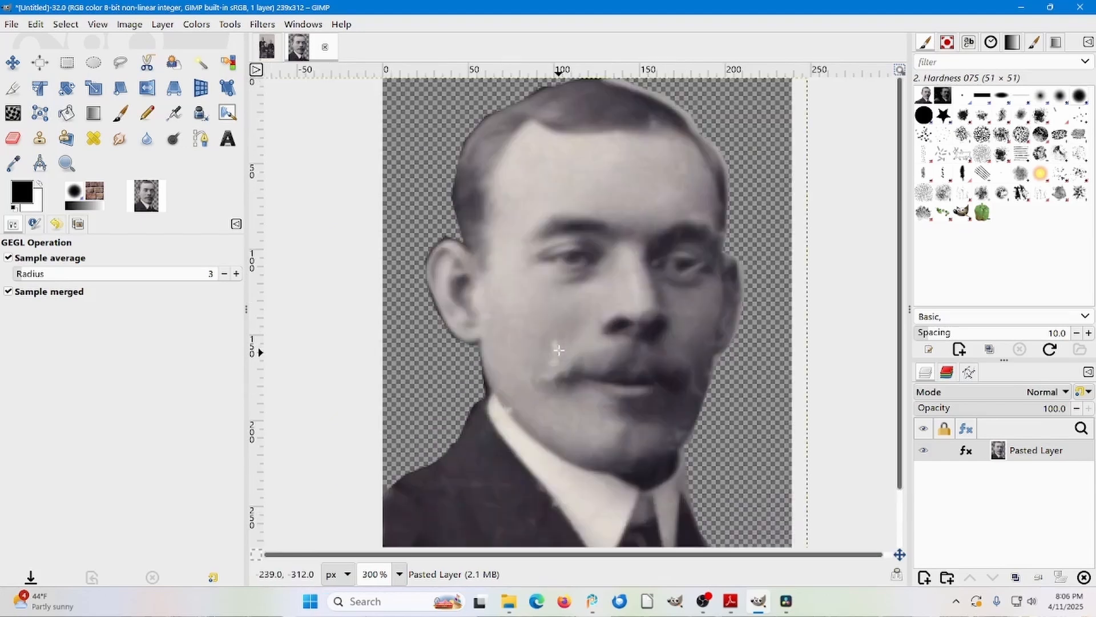
scroll(559, 350, "up", 1)
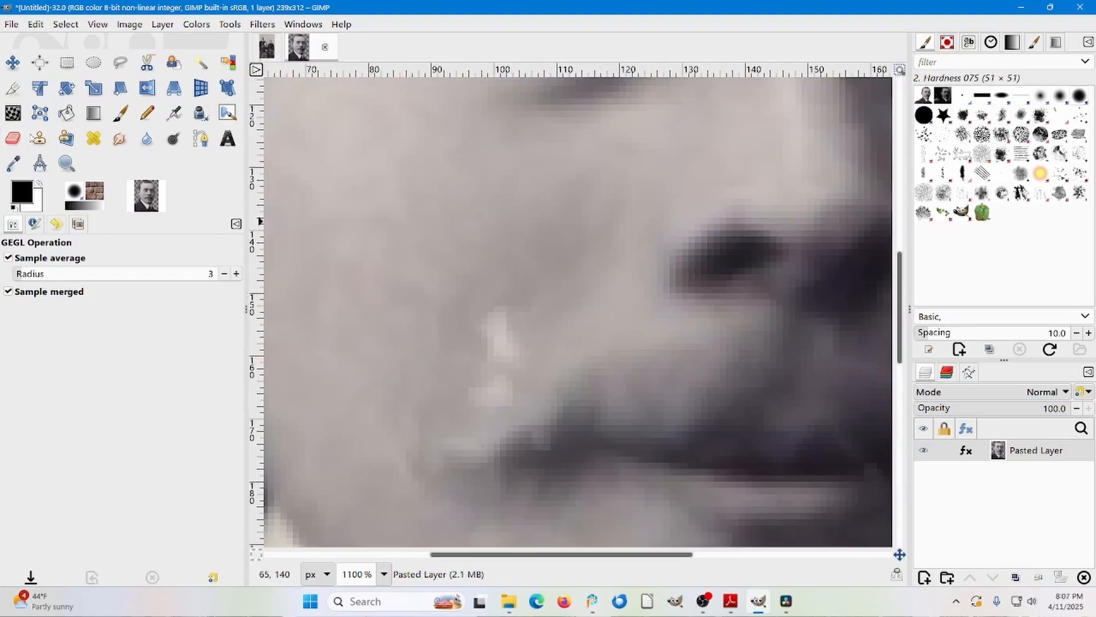
left_click(39, 139)
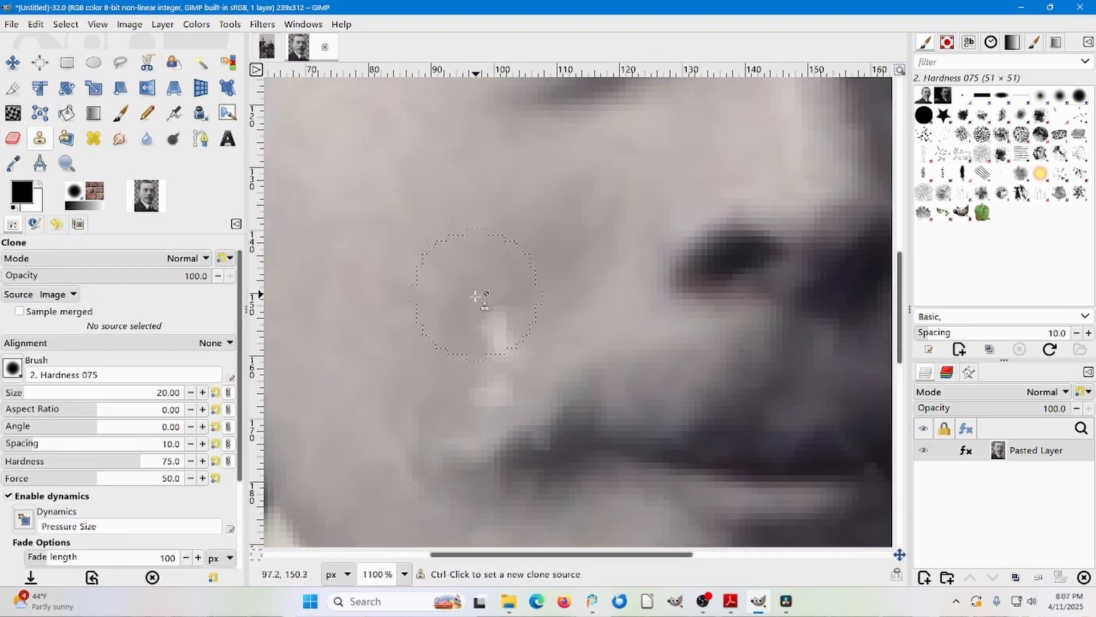
left_click(190, 392)
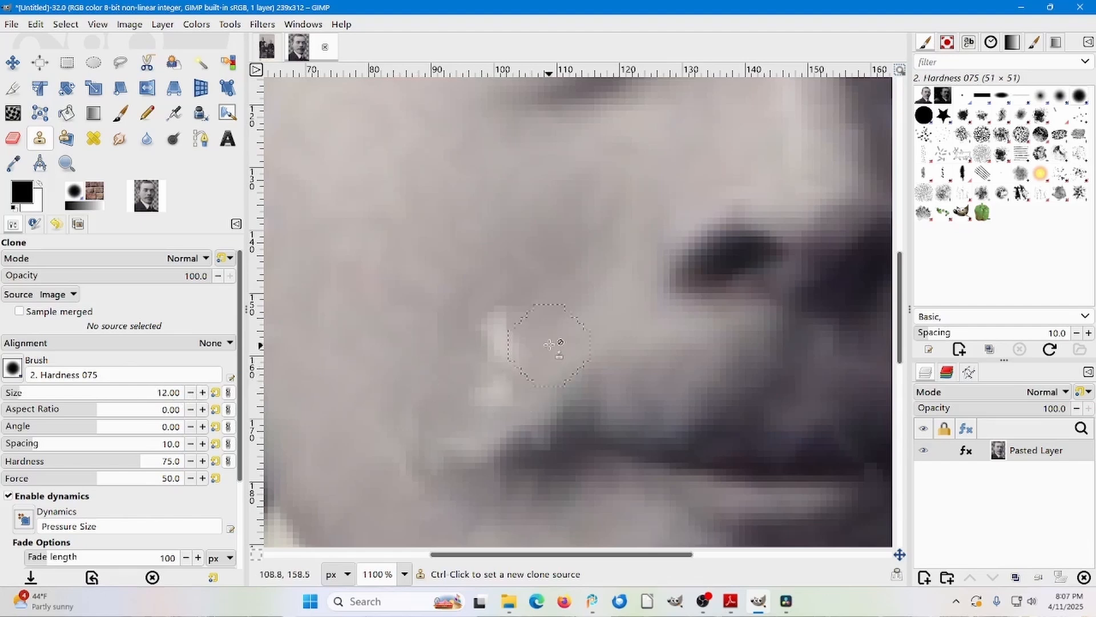
left_click(558, 325, "ctrl")
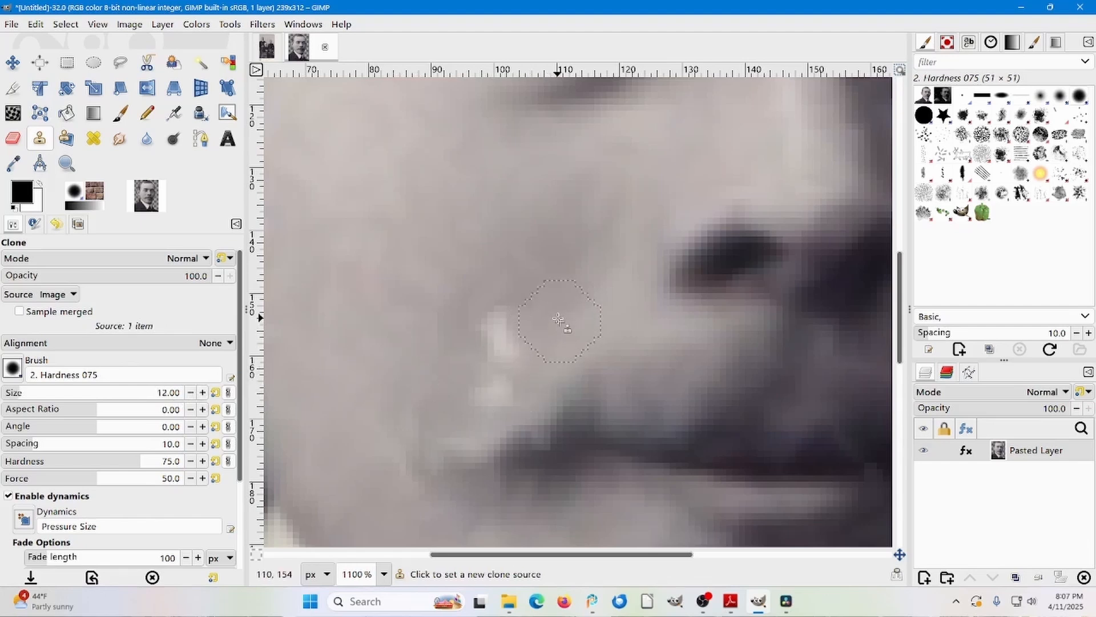
left_click(507, 337)
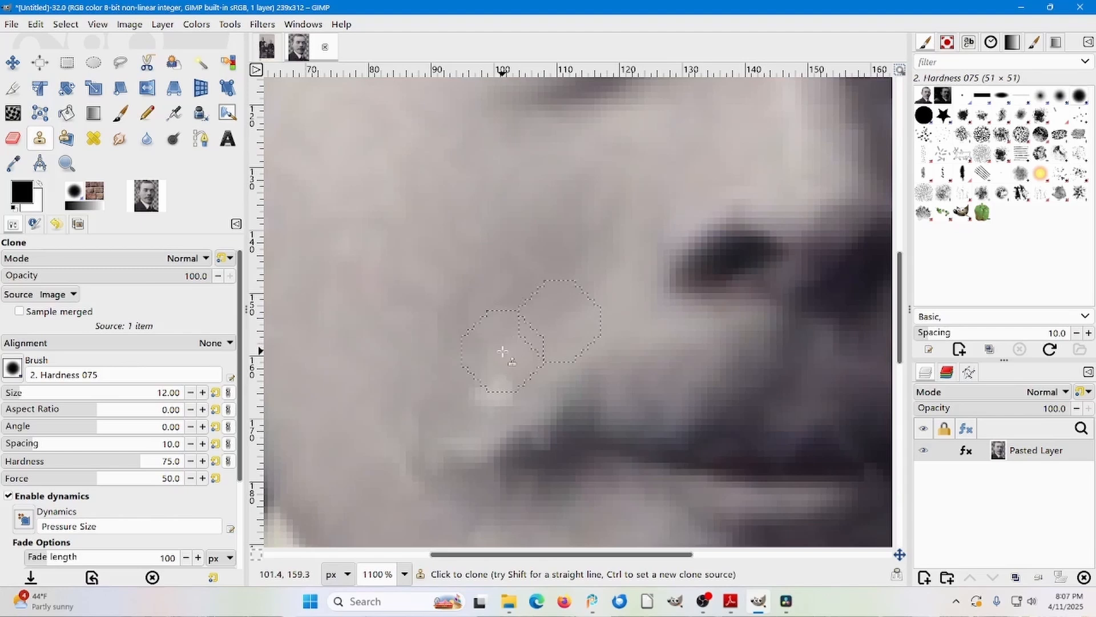
left_click(491, 382)
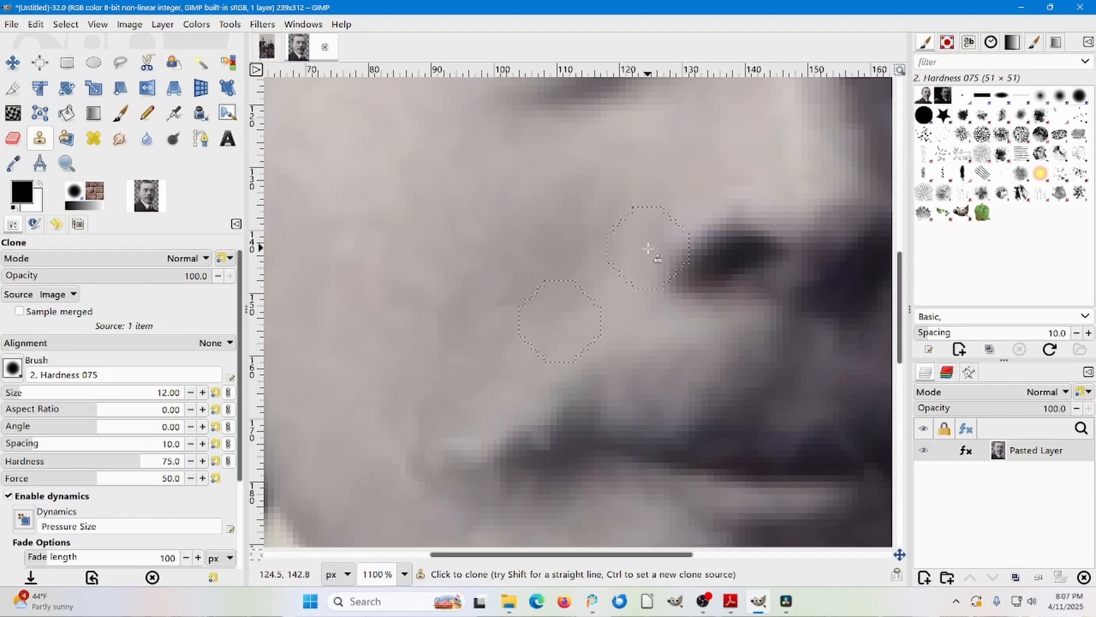
scroll(648, 248, "down", 7)
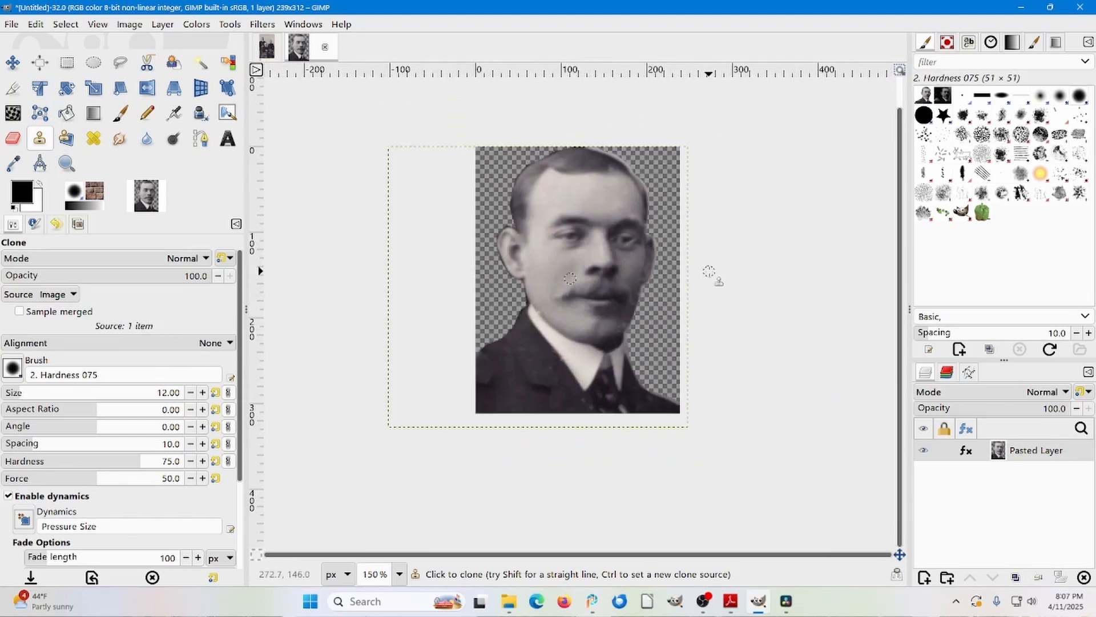
Return to the original family photo and view it in full to compare it with the finished portrait
left_click(265, 46)
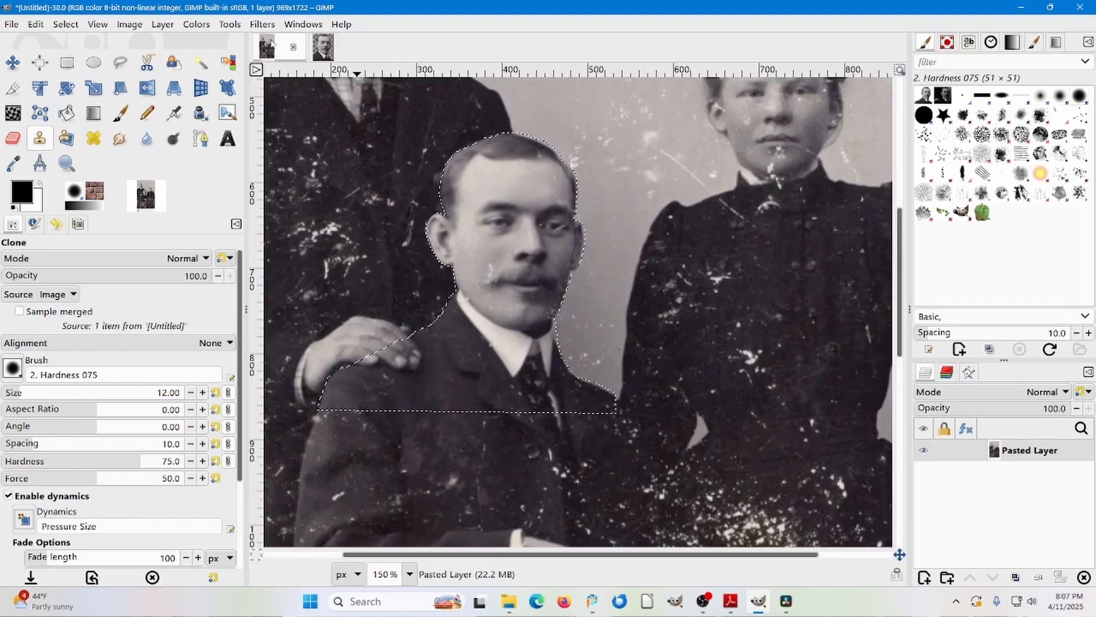
key("minus")
key("minus")
key("minus")
key("minus")
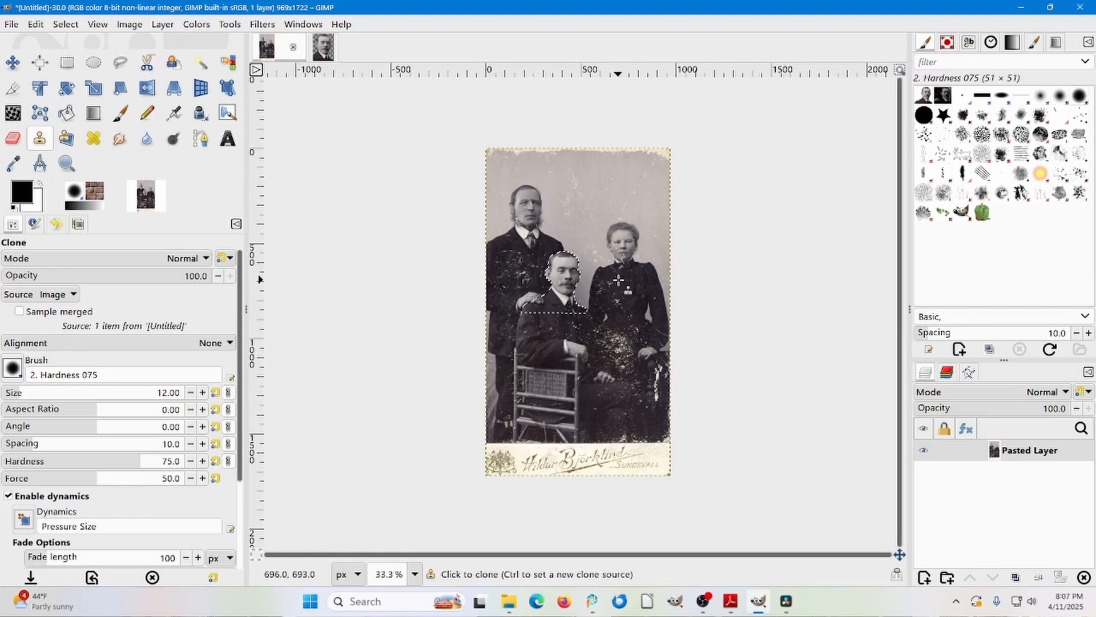
Duplicate the finished portrait image three times and resize the third copy's layer to the image size
left_click(324, 51)
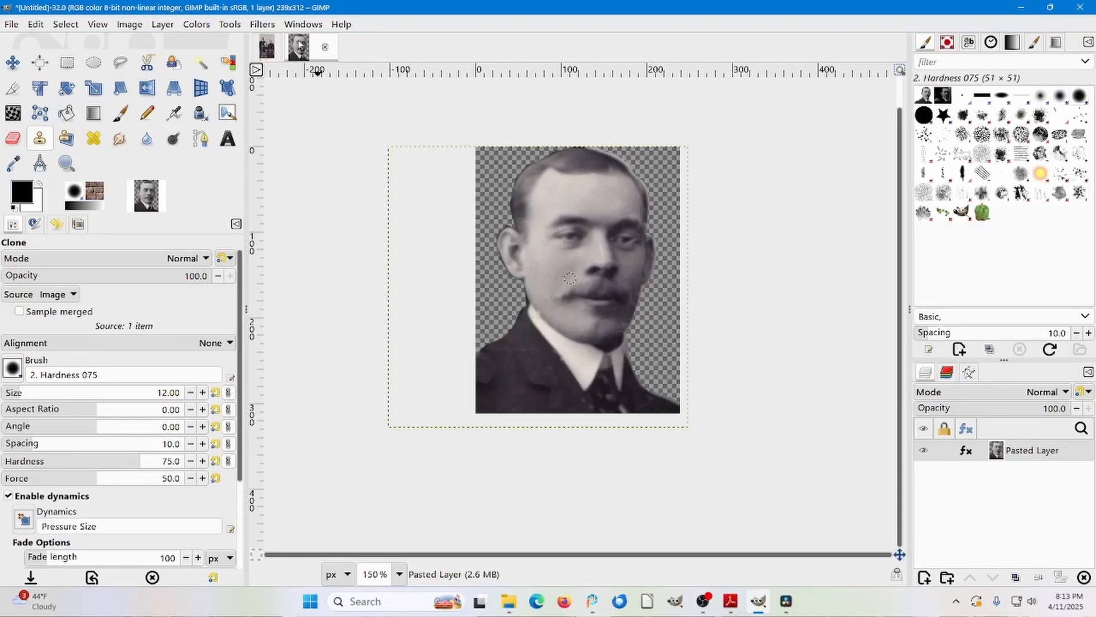
left_click(131, 26)
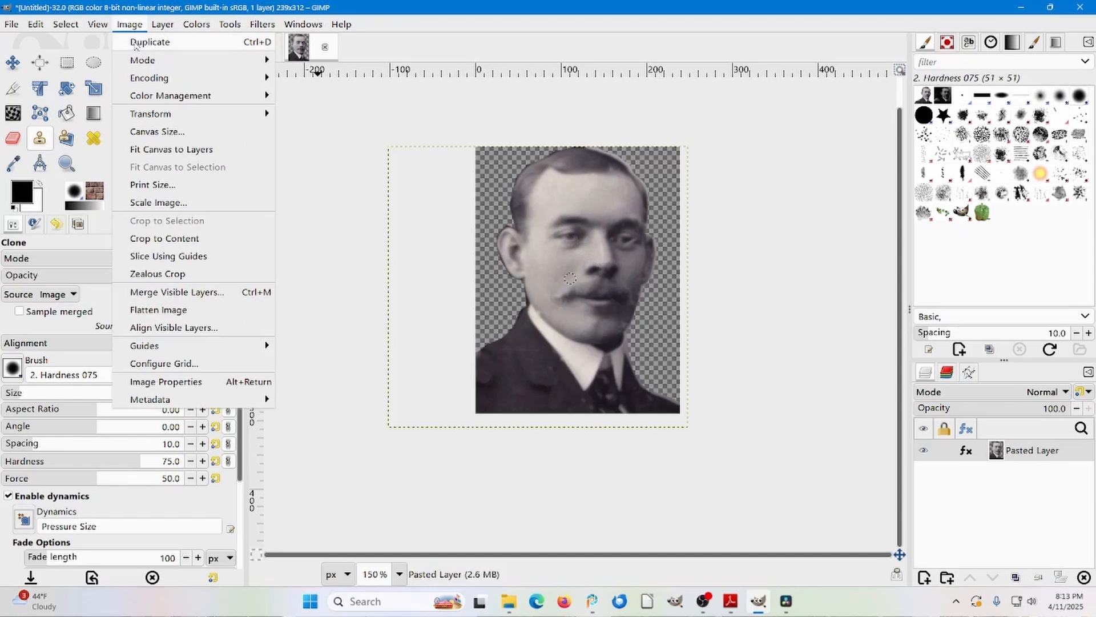
left_click(140, 44)
left_click(135, 26)
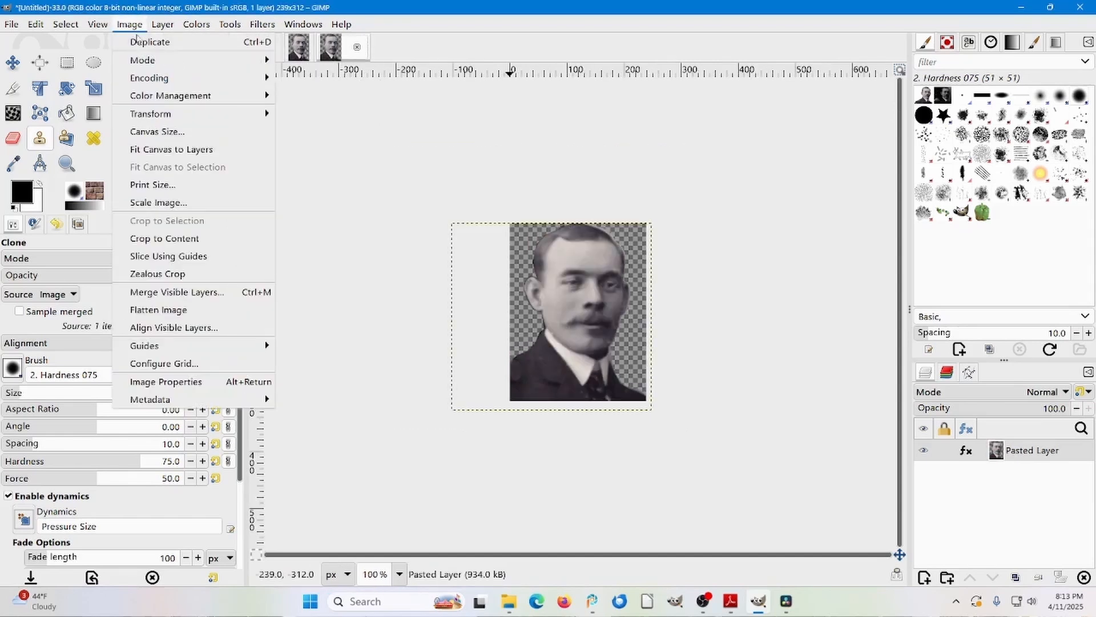
left_click(144, 45)
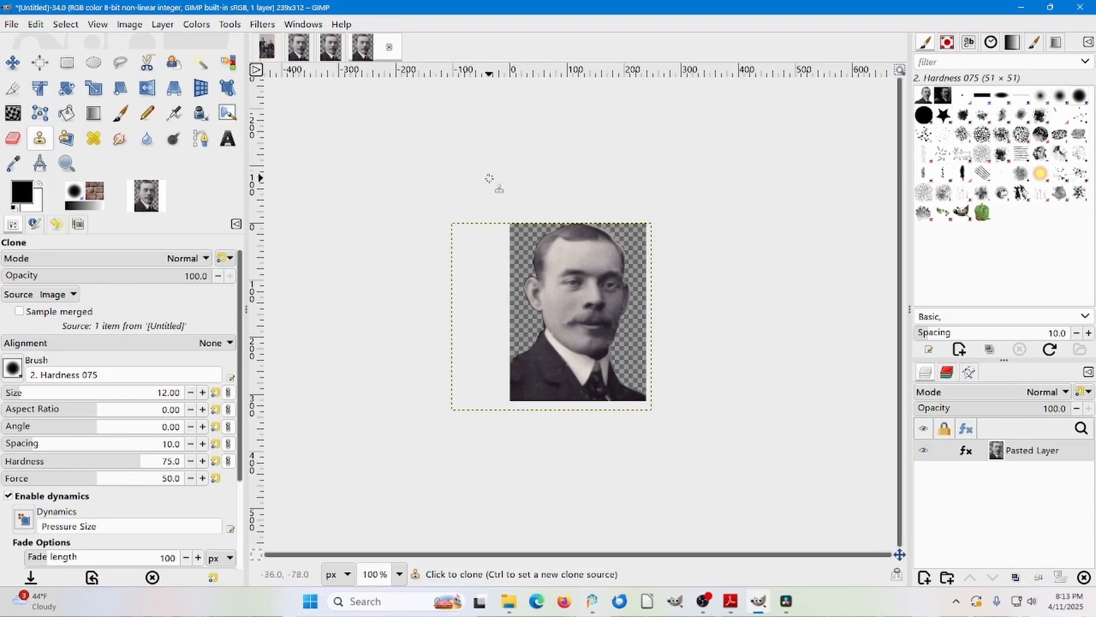
key("ctrl+d")
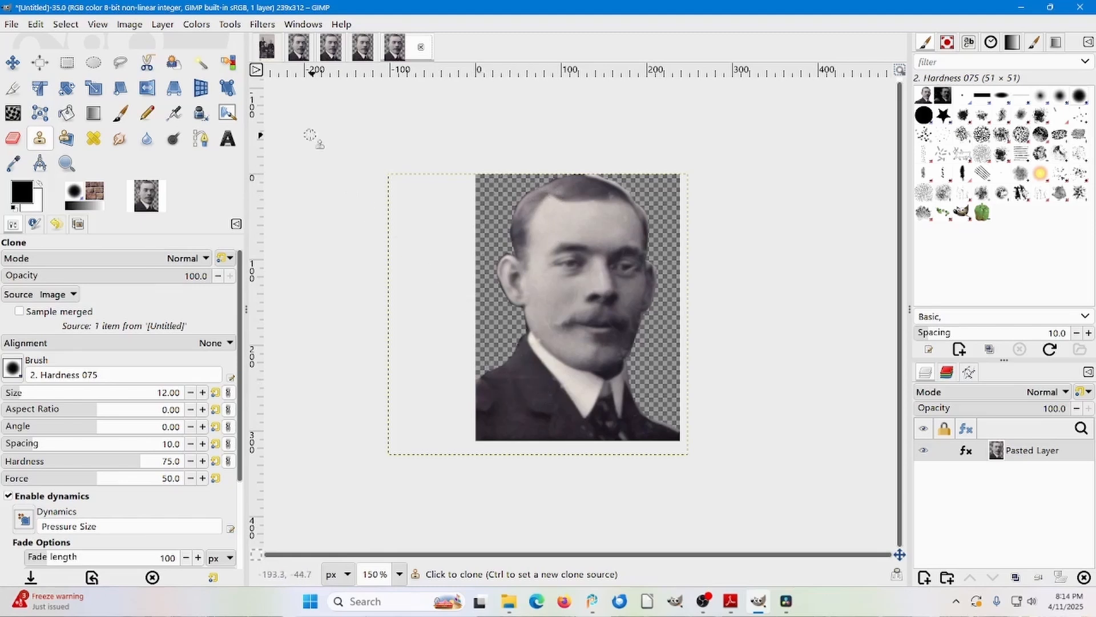
left_click(162, 24)
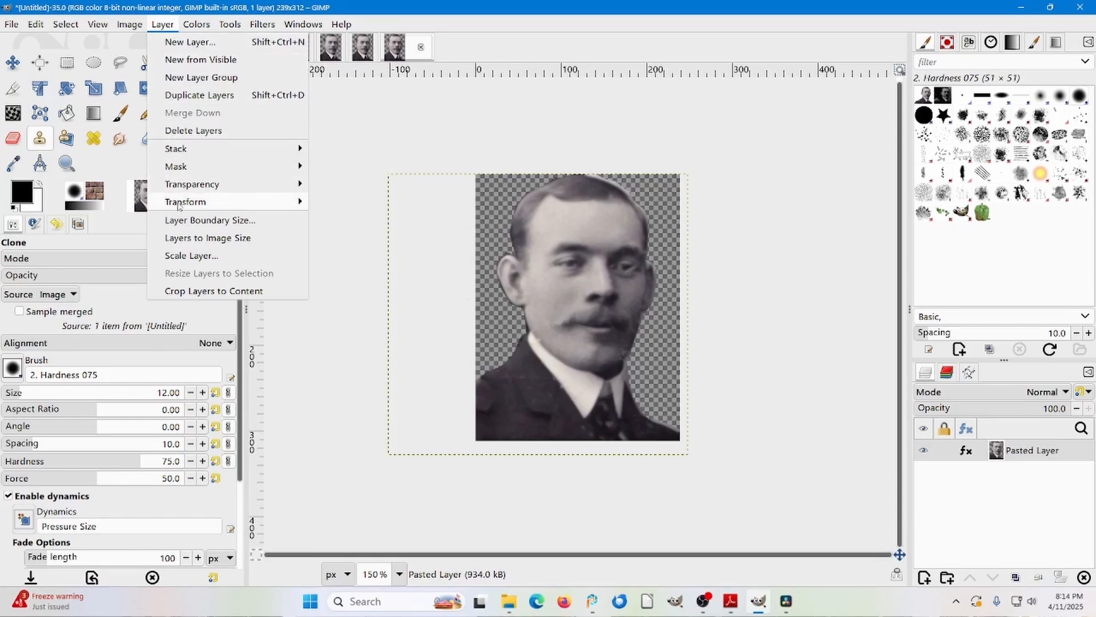
left_click(189, 239)
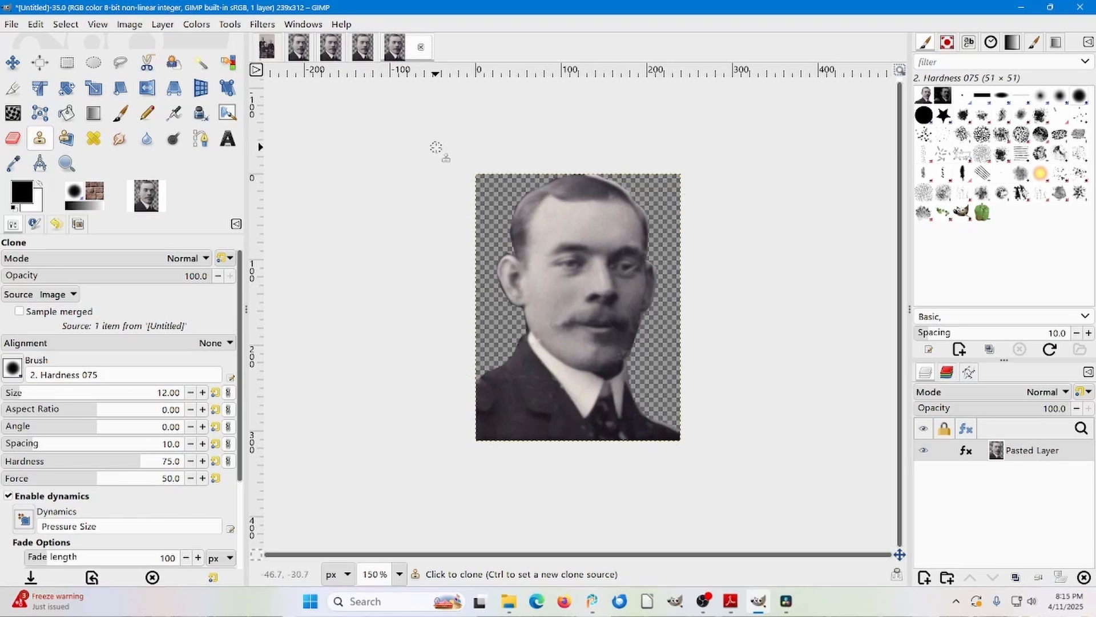
Try the Add Border filter on the third portrait copy with a black border 36 in X and Y, and undo it
left_click(227, 25)
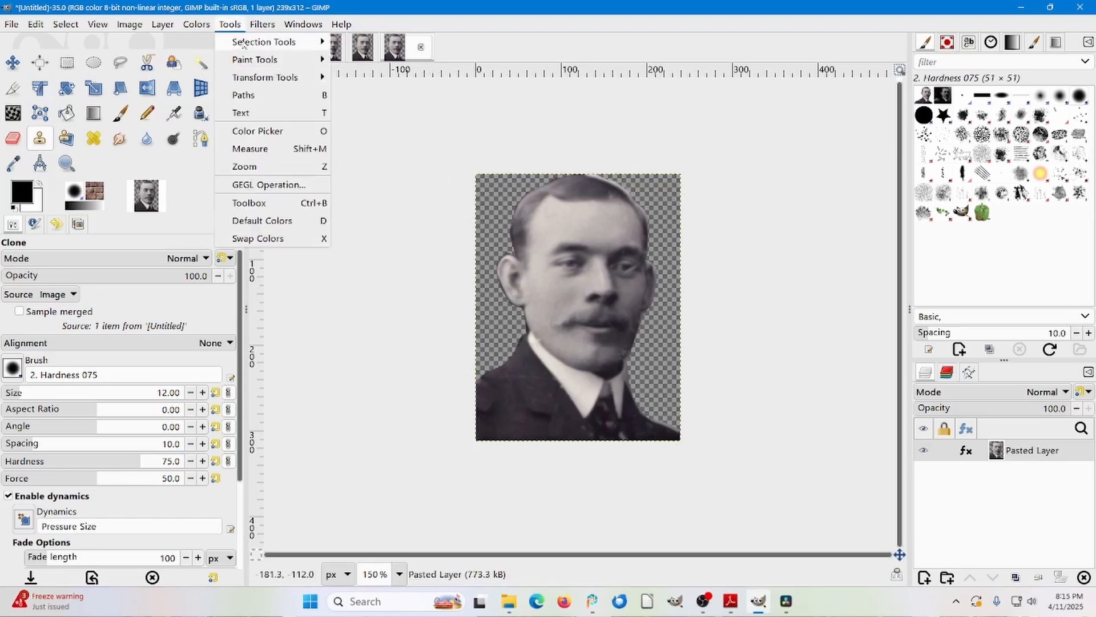
mouse_move(281, 273)
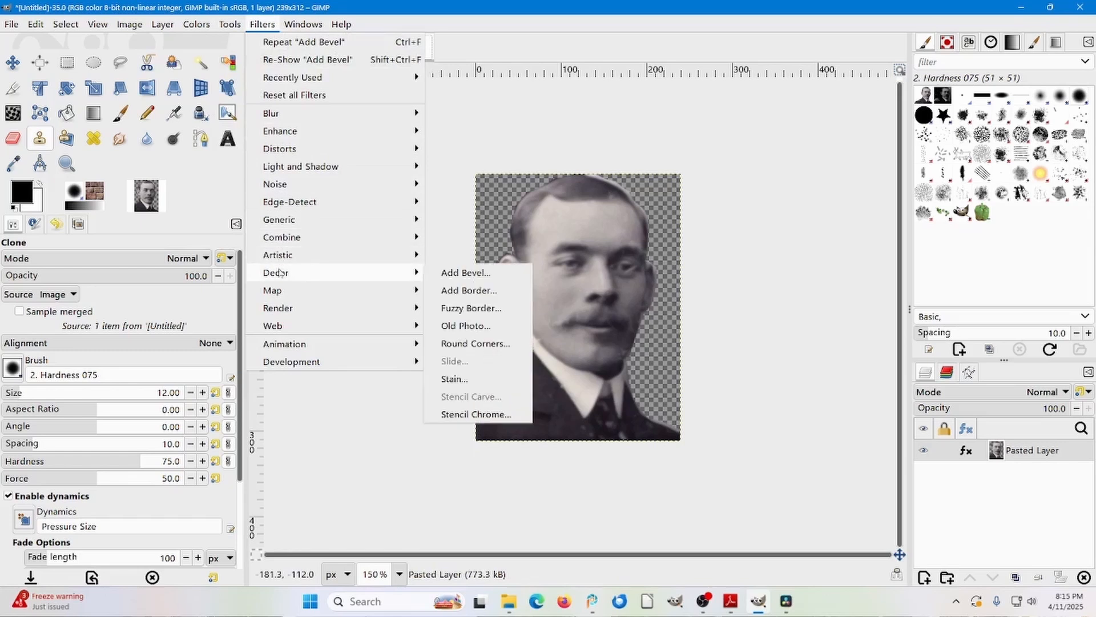
left_click(472, 292)
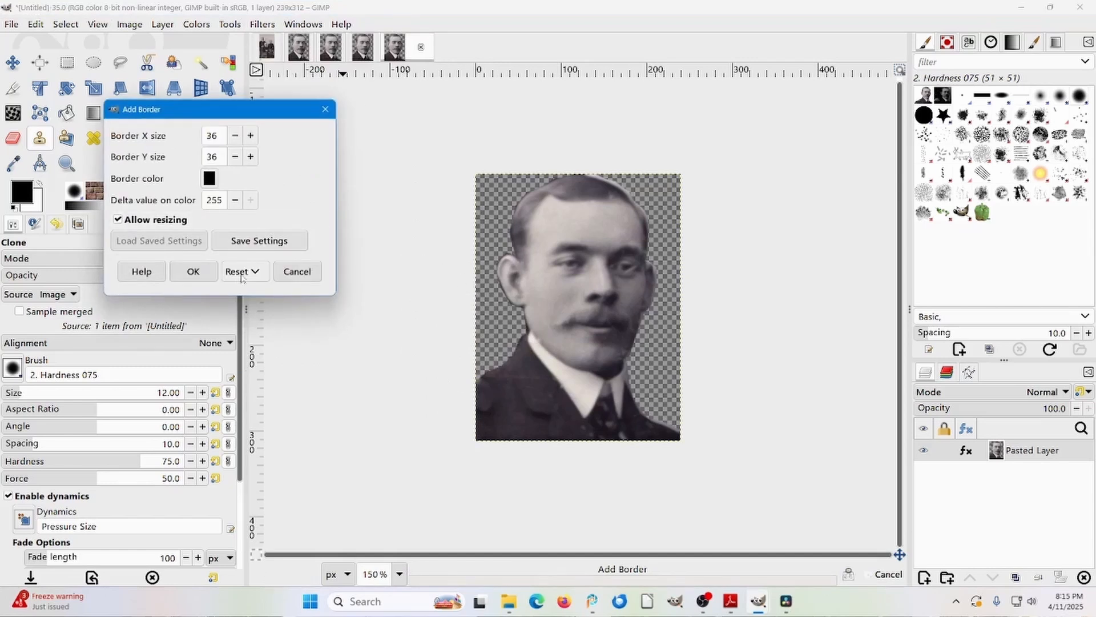
left_click(193, 272)
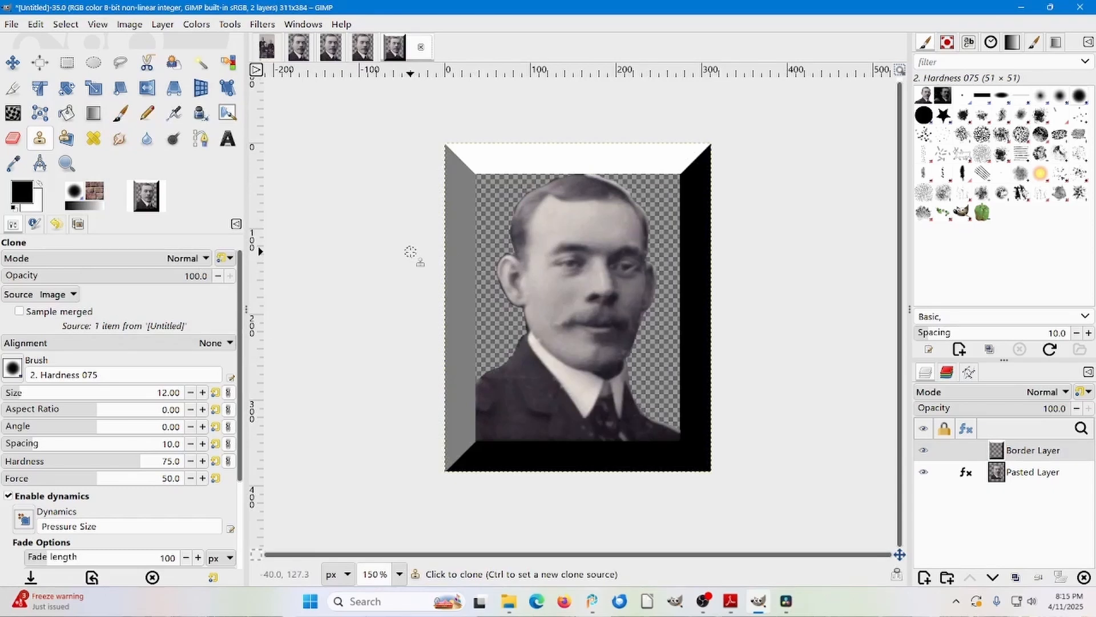
key("ctrl+z")
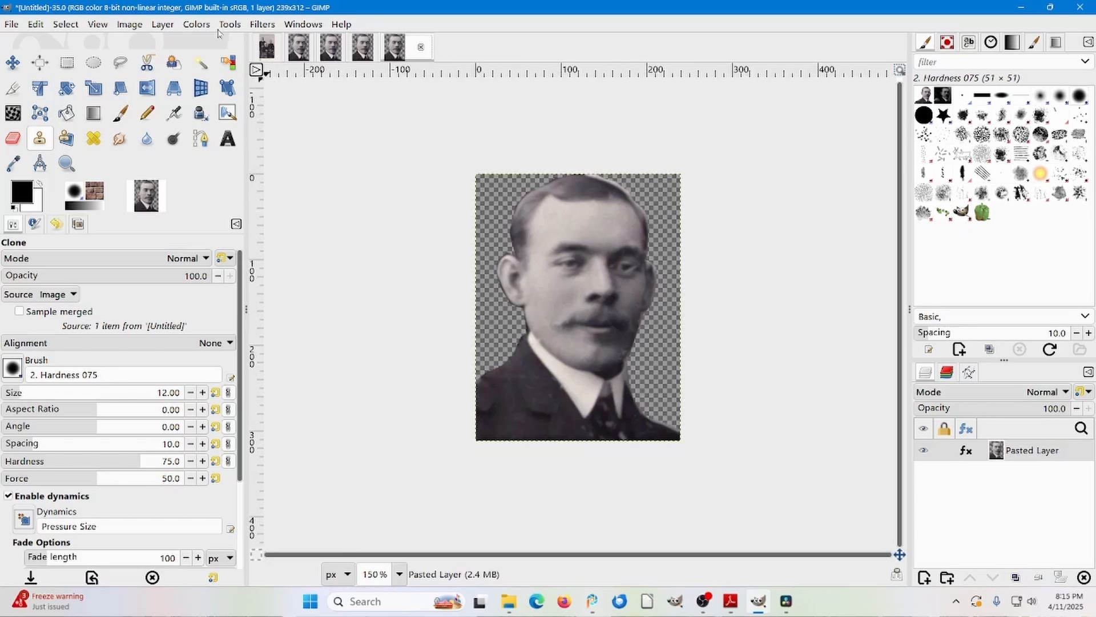
Apply the Add Border filter to the third portrait copy with X and Y border sizes of 16
left_click(265, 25)
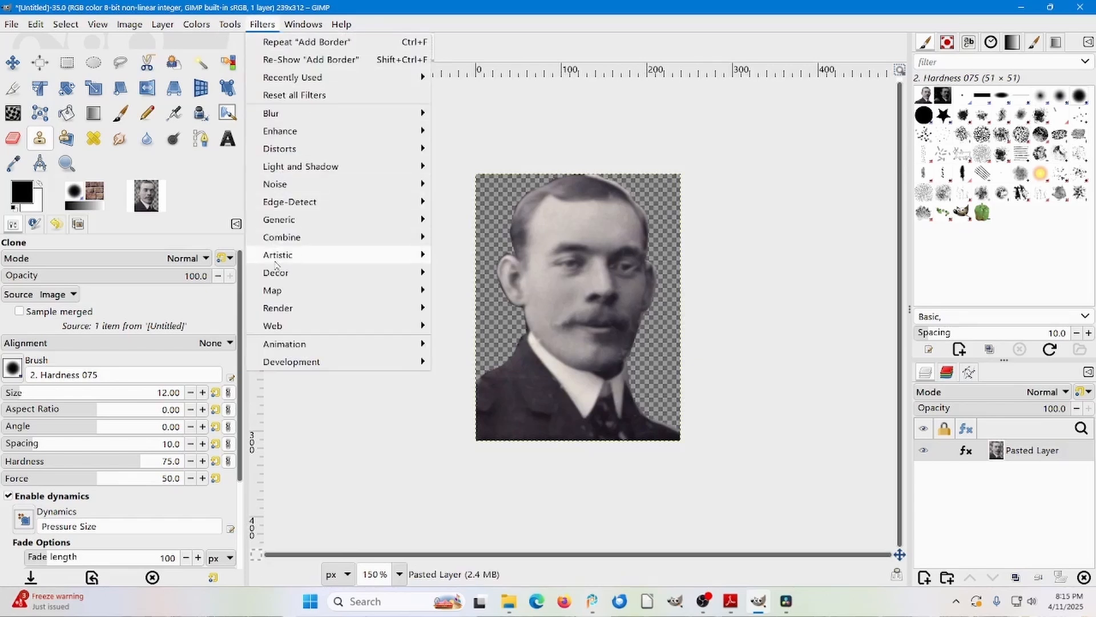
mouse_move(276, 274)
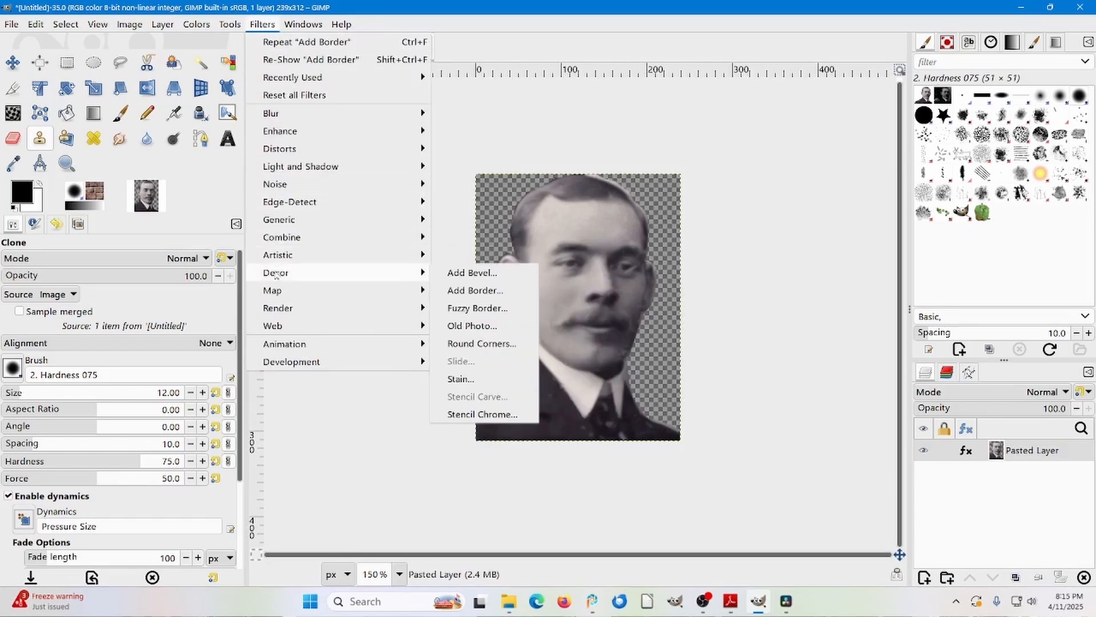
left_click(470, 291)
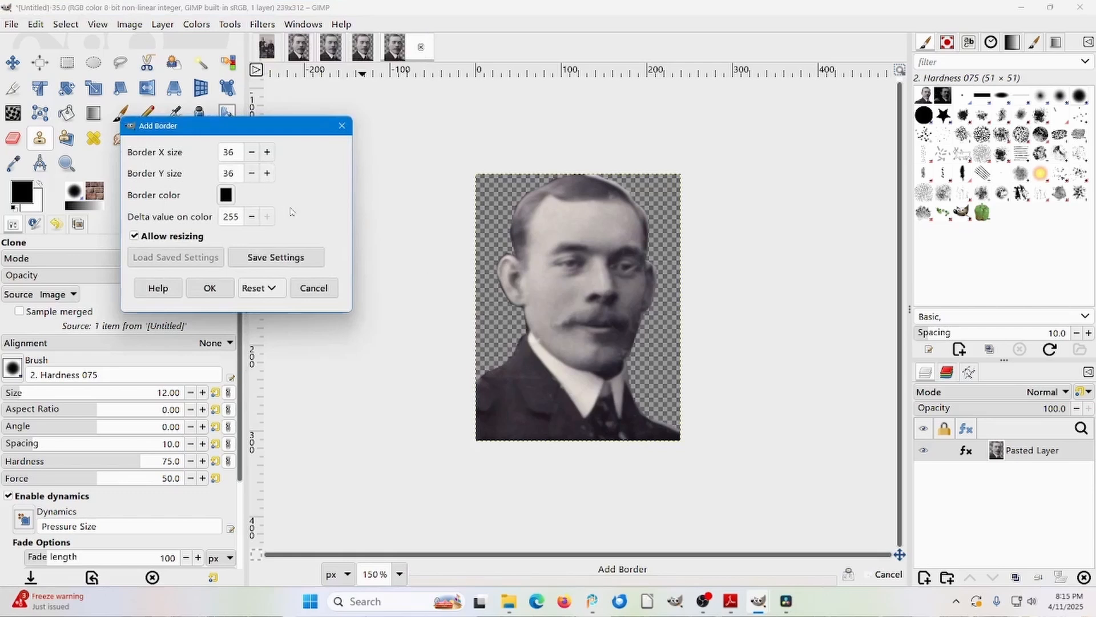
left_click(252, 153)
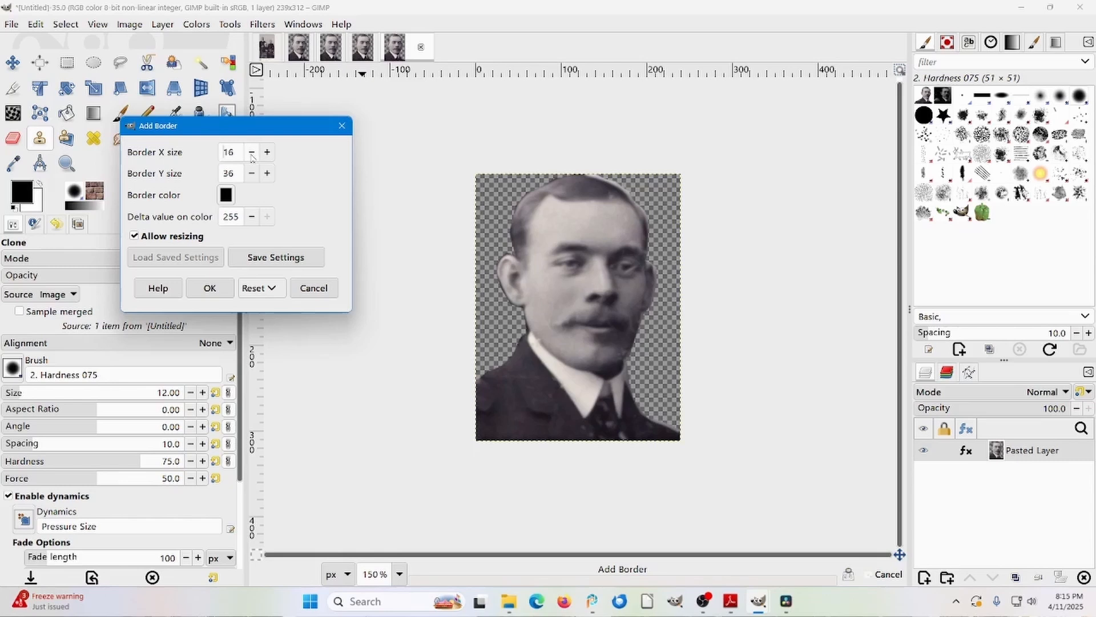
left_click(251, 174)
left_click(248, 179)
left_click(250, 177)
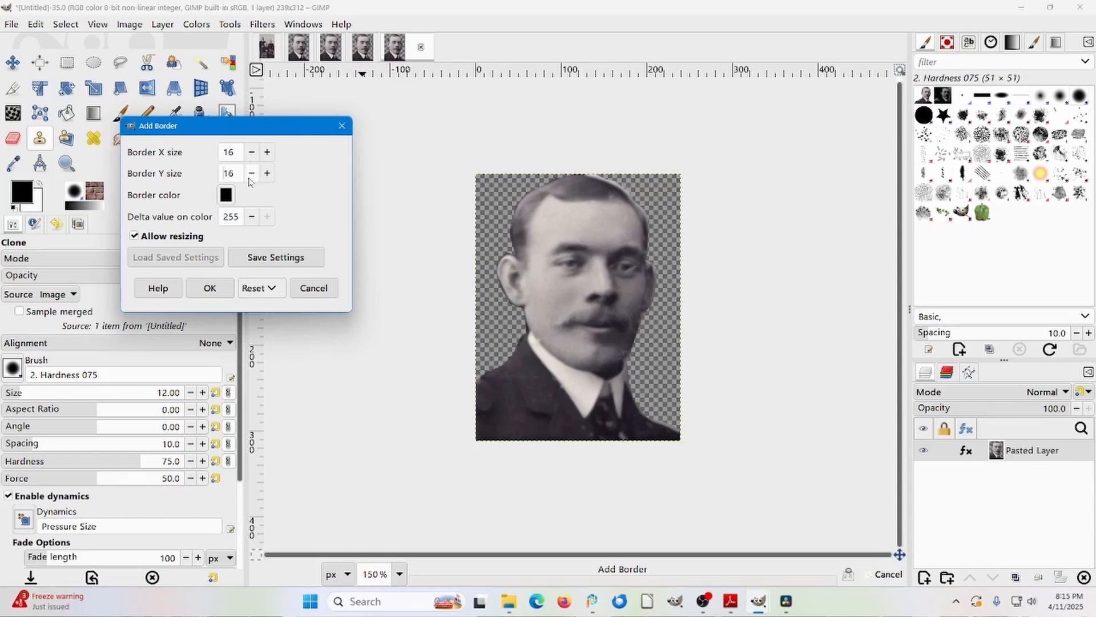
left_click(204, 288)
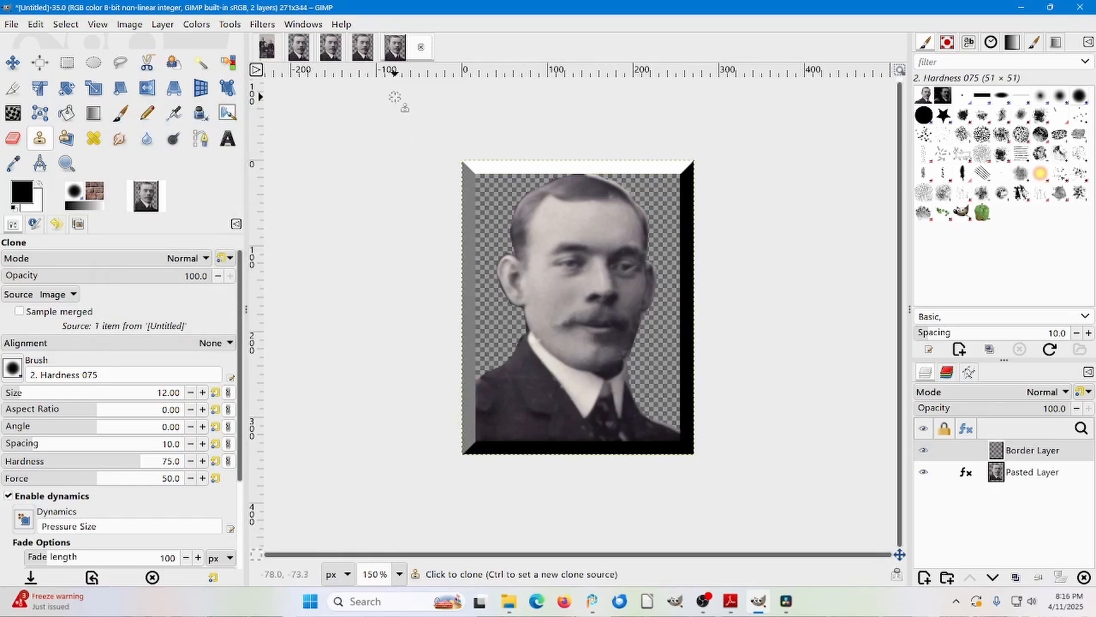
Switch to the second, unframed portrait copy and resize its layer to the image size
left_click(370, 52)
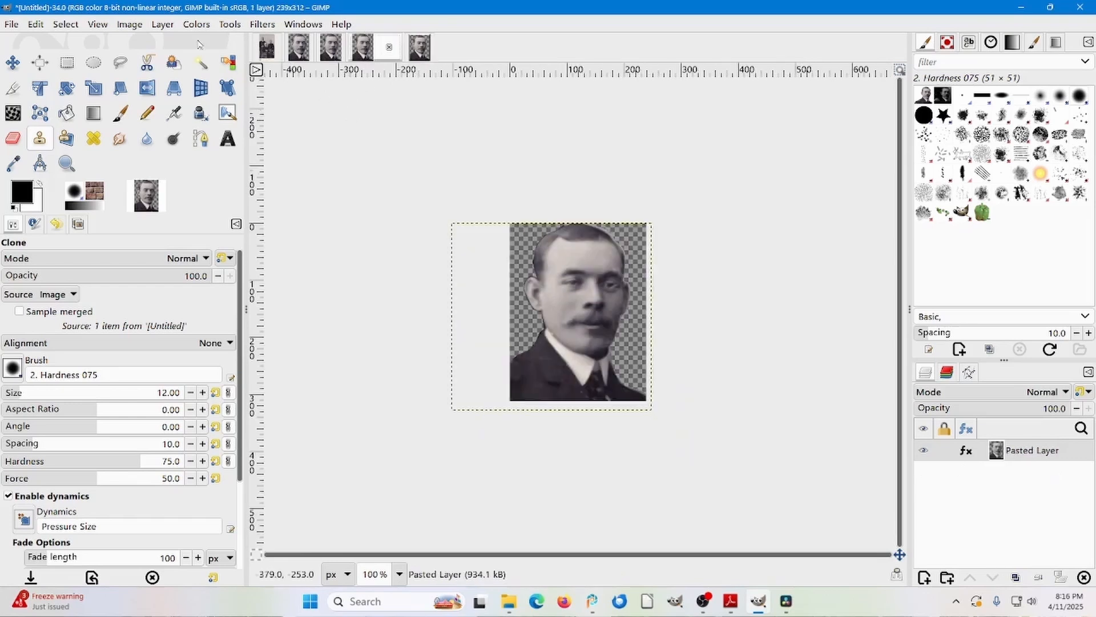
left_click(162, 26)
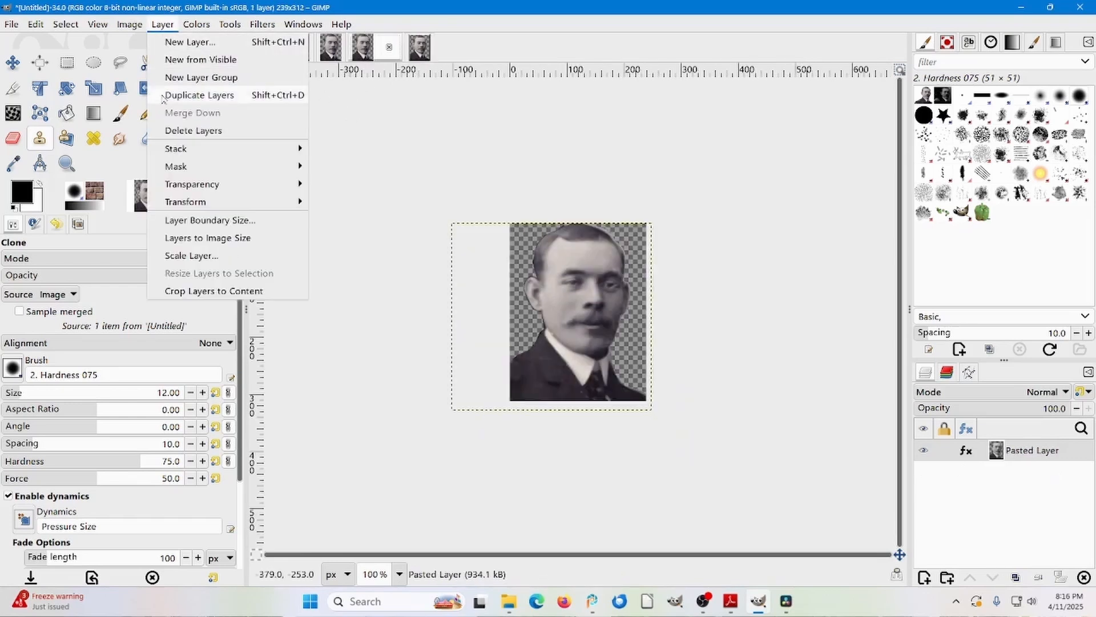
left_click(188, 237)
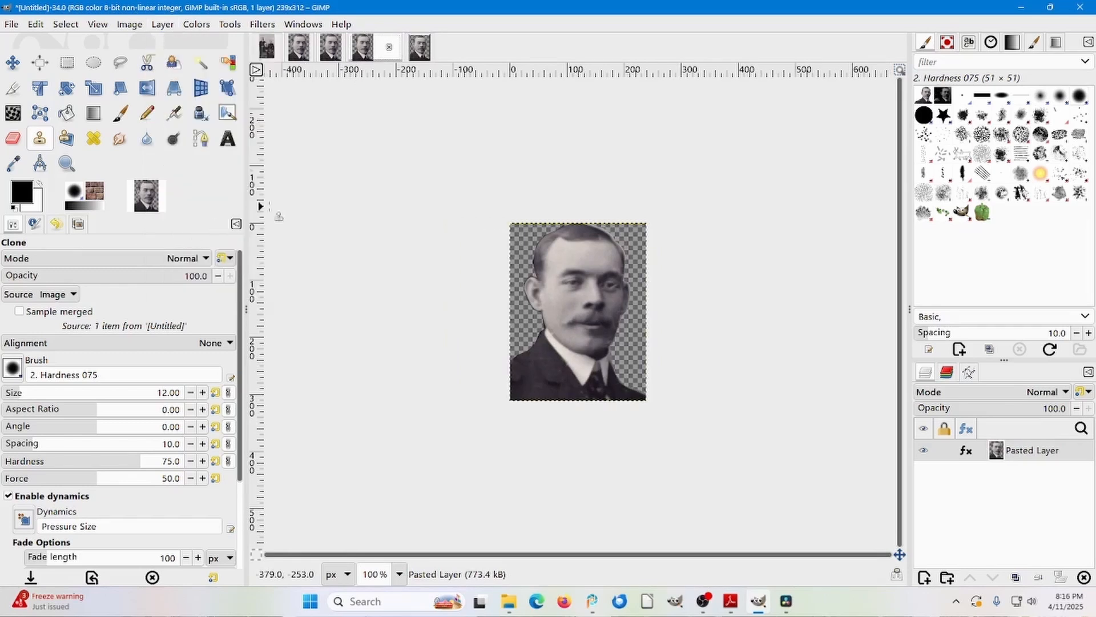
Try the Fuzzy Border filter in white with border size 29 on the second portrait copy, and close the resulting image
left_click(256, 25)
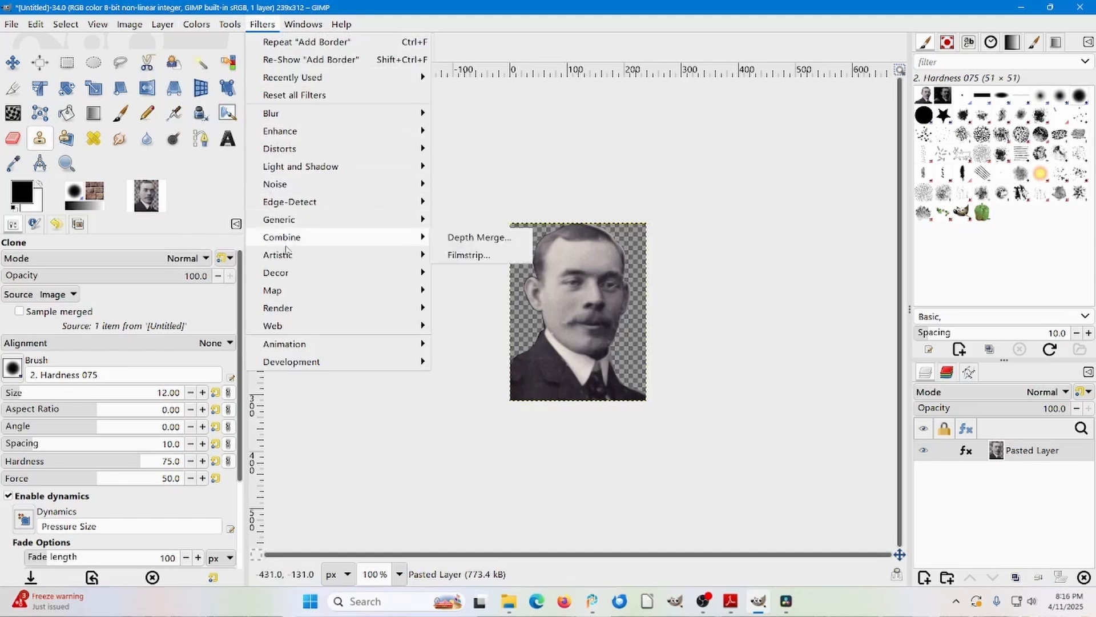
mouse_move(284, 274)
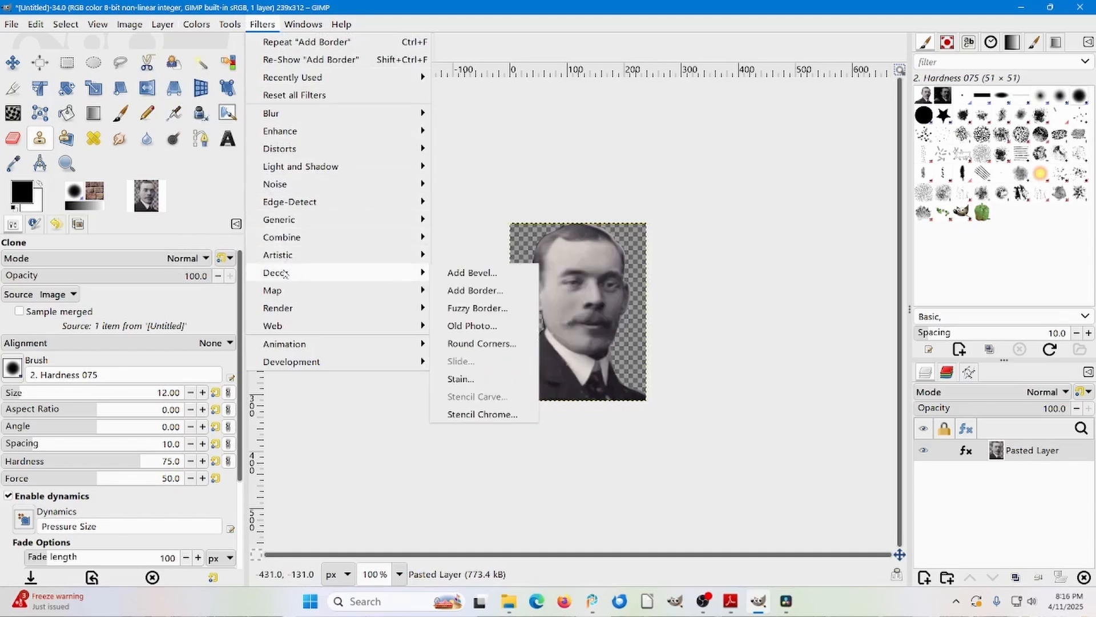
left_click(474, 309)
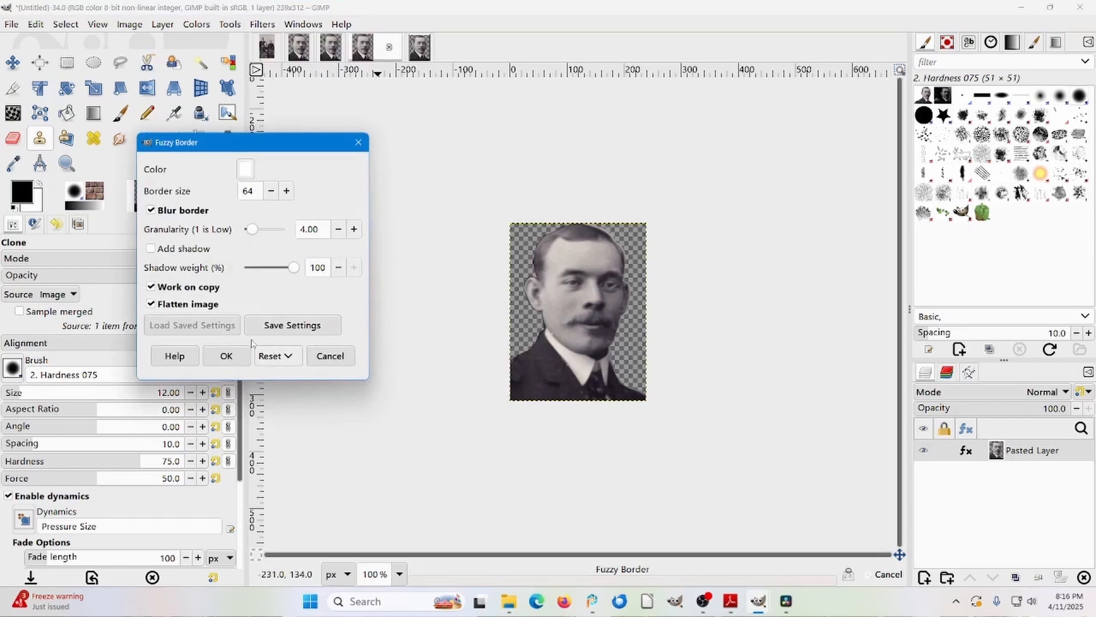
left_click(272, 191)
left_click(238, 357)
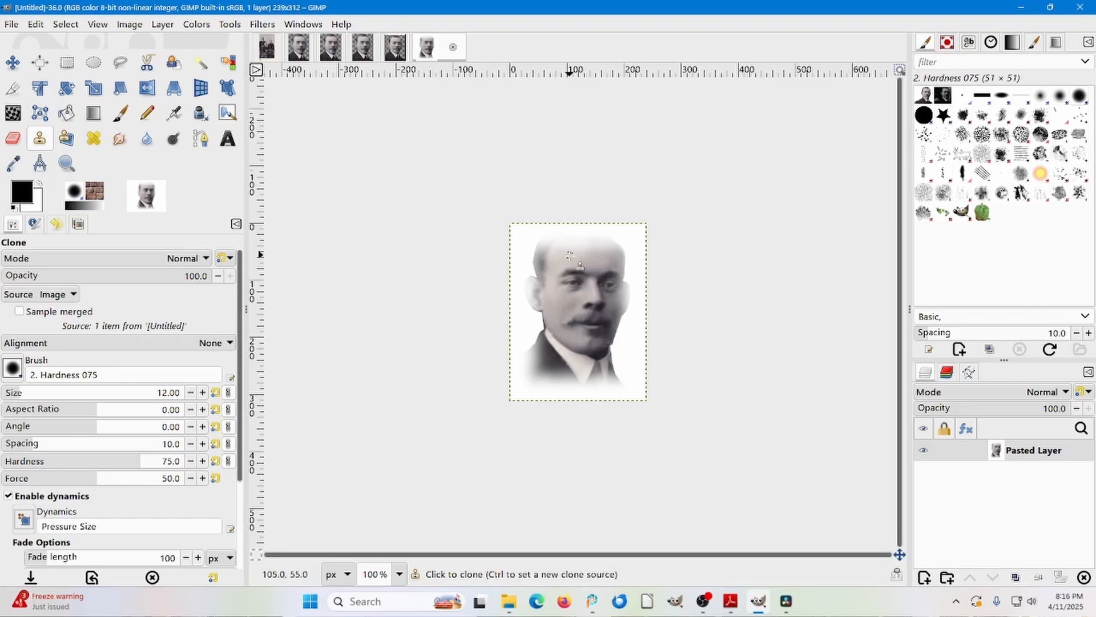
left_click(453, 47)
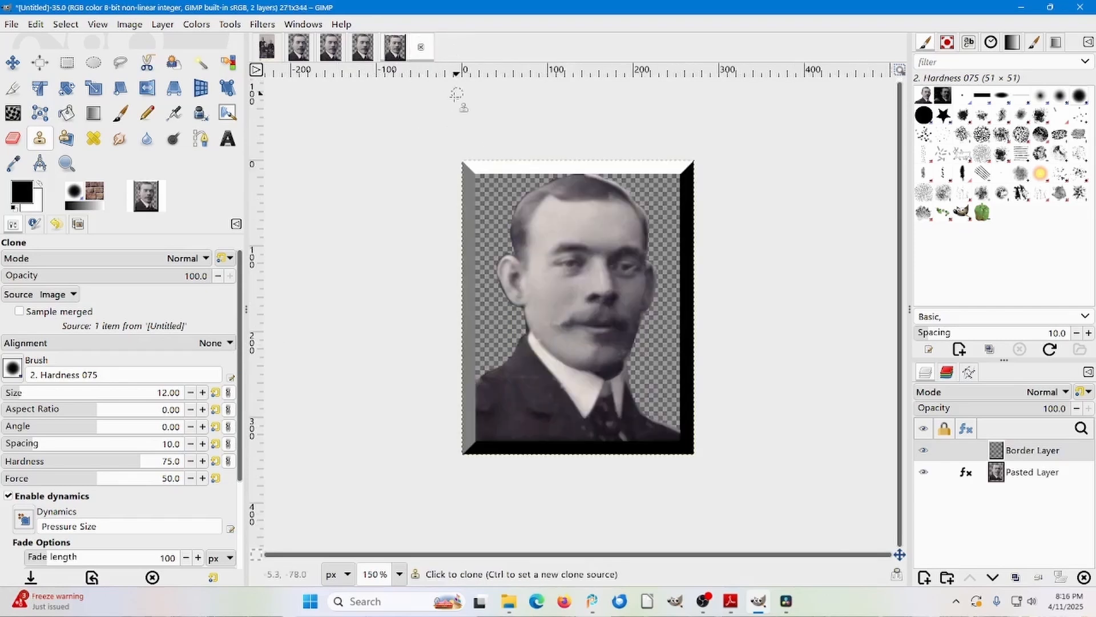
Try the Fuzzy Border filter again on the second portrait copy with border size 8, and close the resulting image
left_click(330, 54)
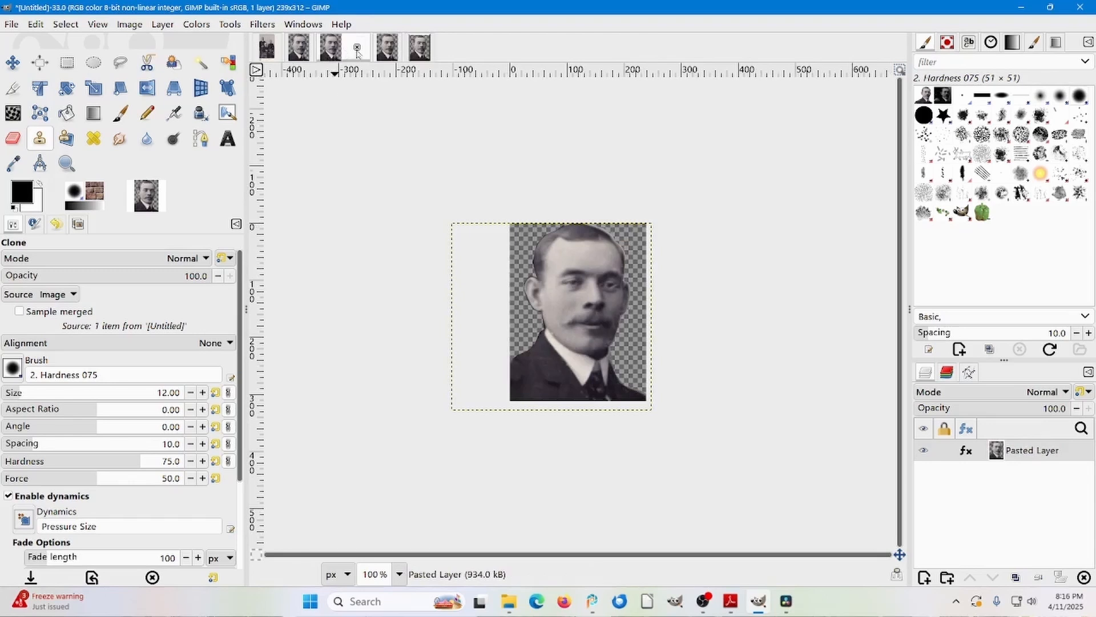
left_click(387, 48)
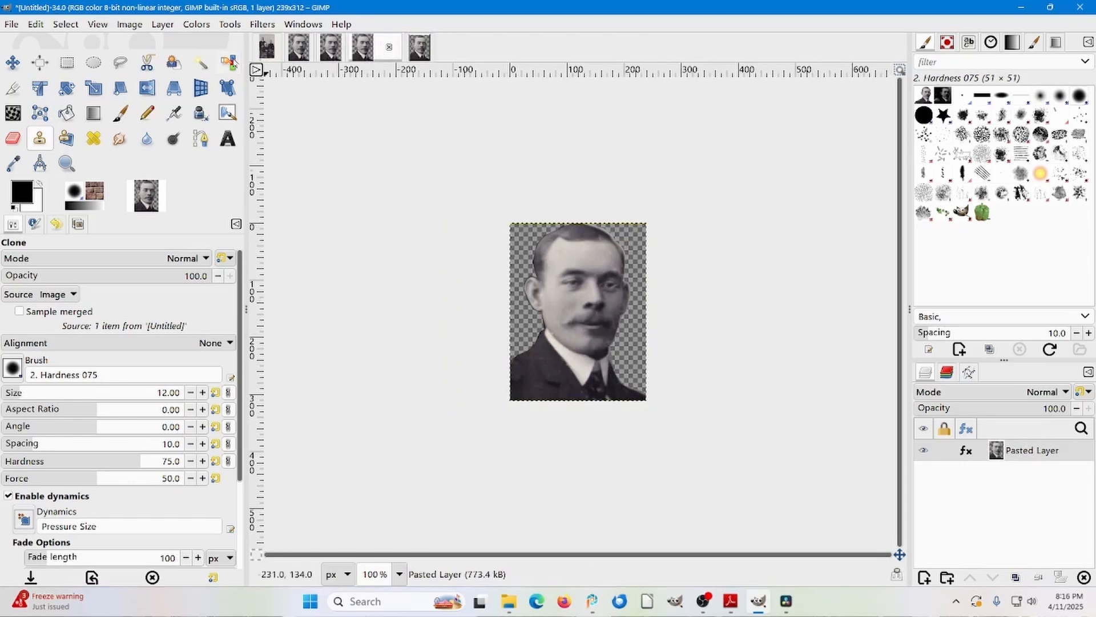
left_click(135, 27)
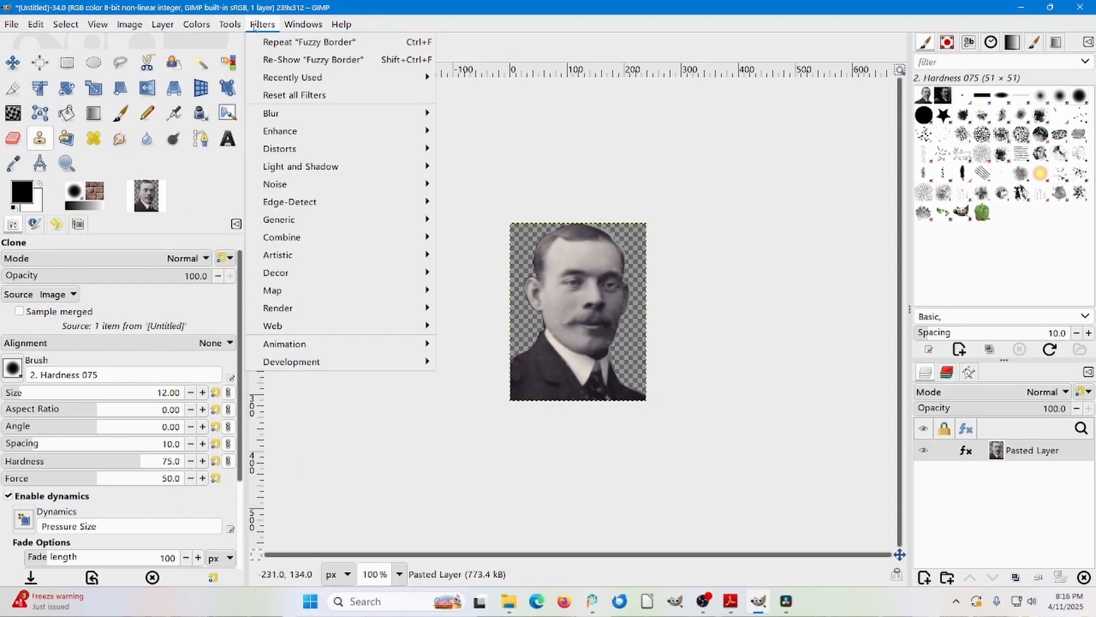
mouse_move(276, 272)
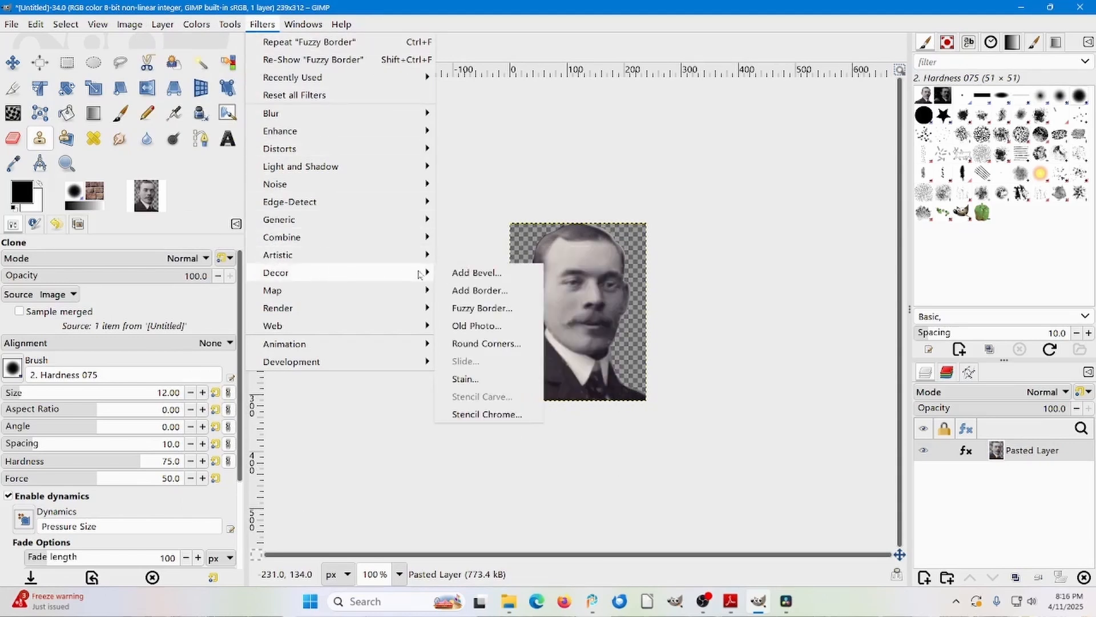
left_click(476, 308)
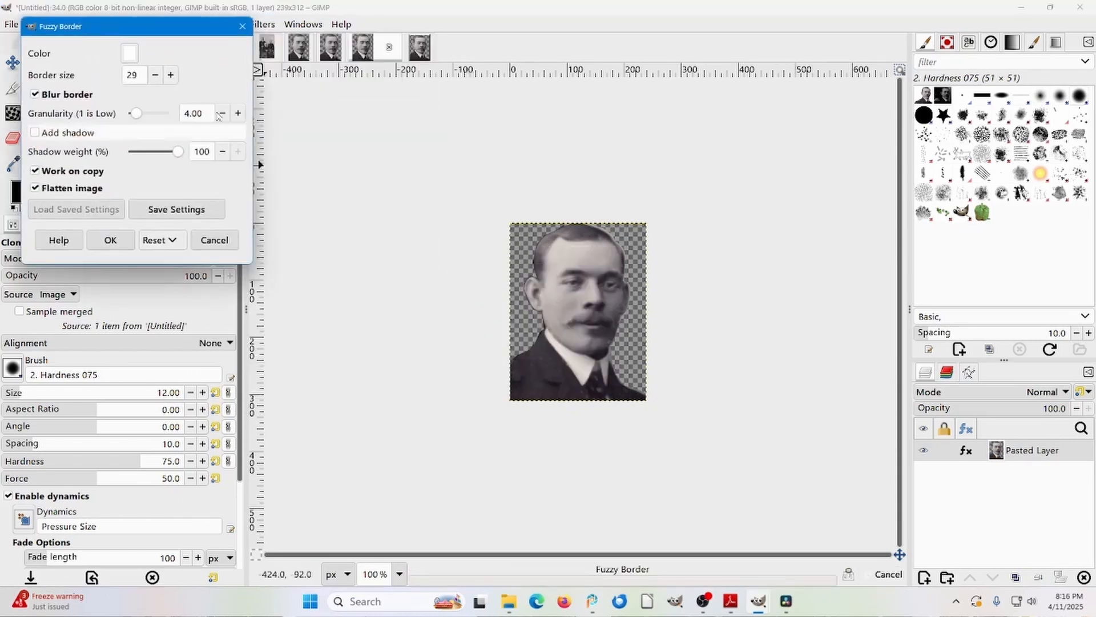
left_click_drag(145, 23, 347, 71)
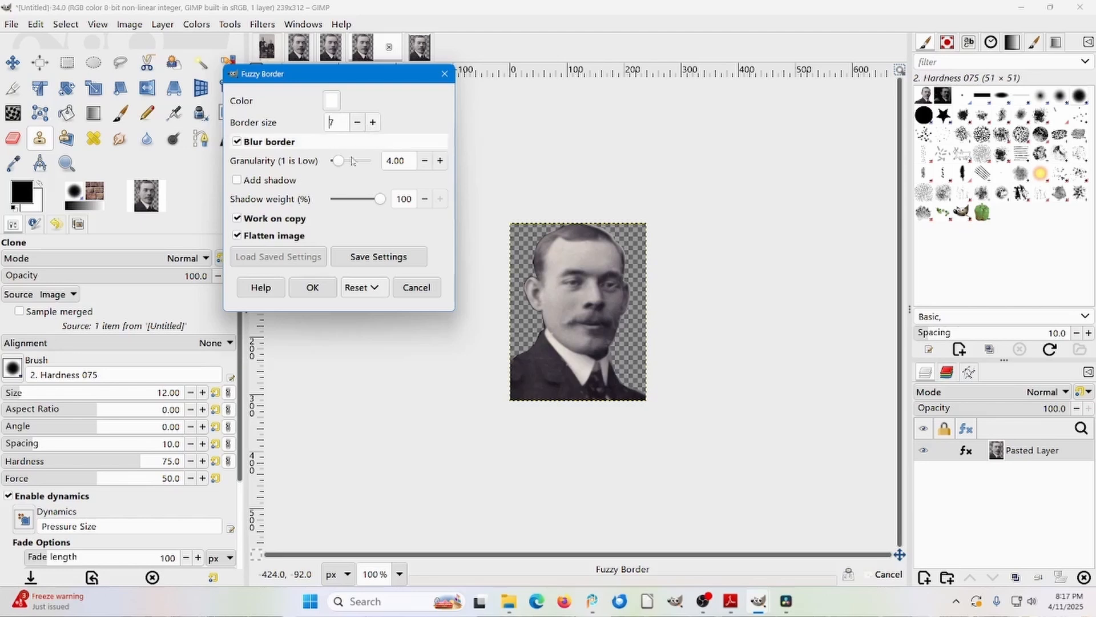
left_click(372, 122)
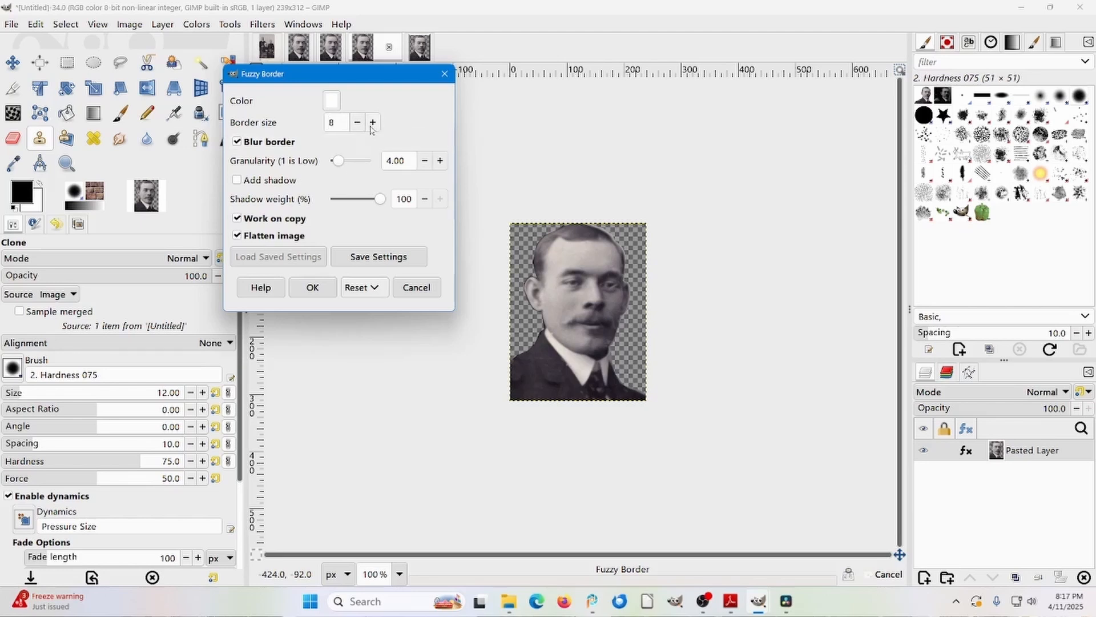
left_click(313, 288)
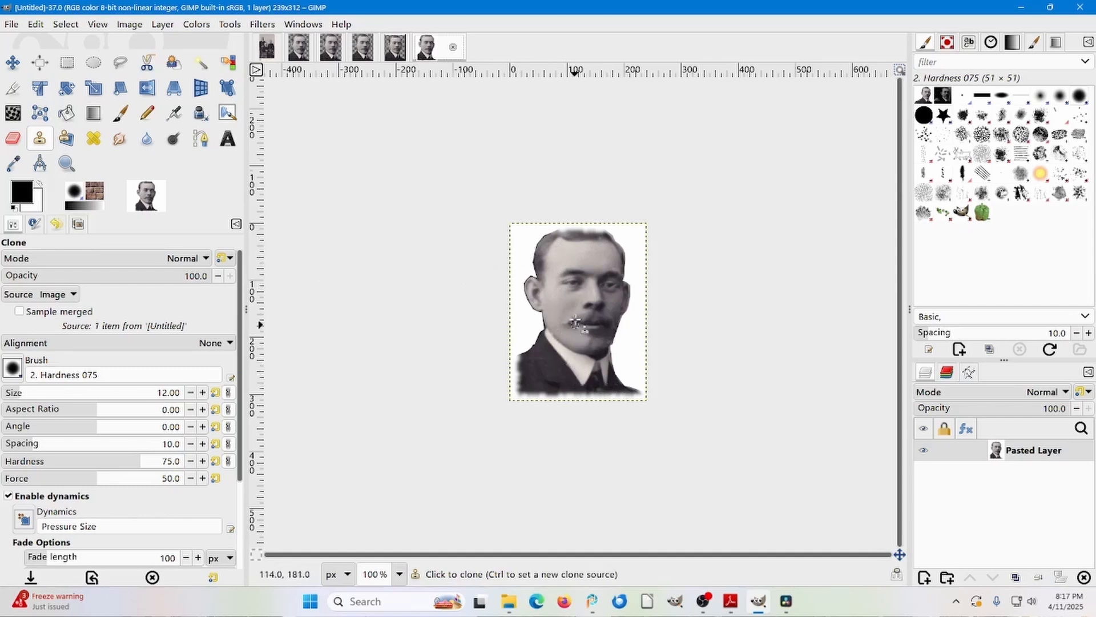
left_click(453, 48)
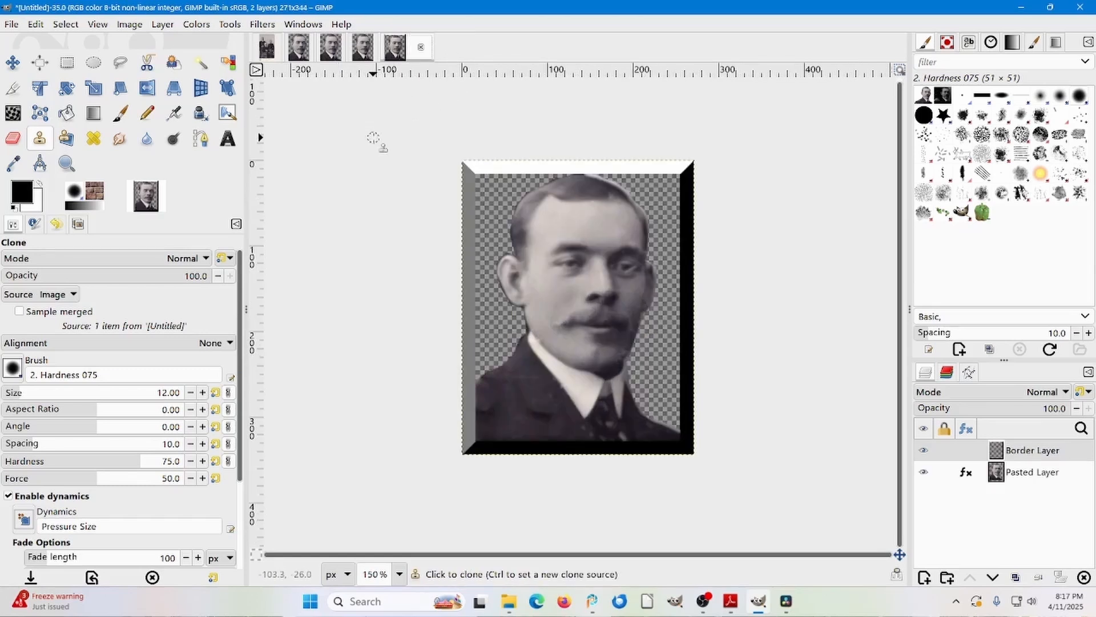
Try the Round Corners filter with edge radius, shadow offsets and blur radius at 16 on the second portrait copy, and close the resulting image
left_click(332, 48)
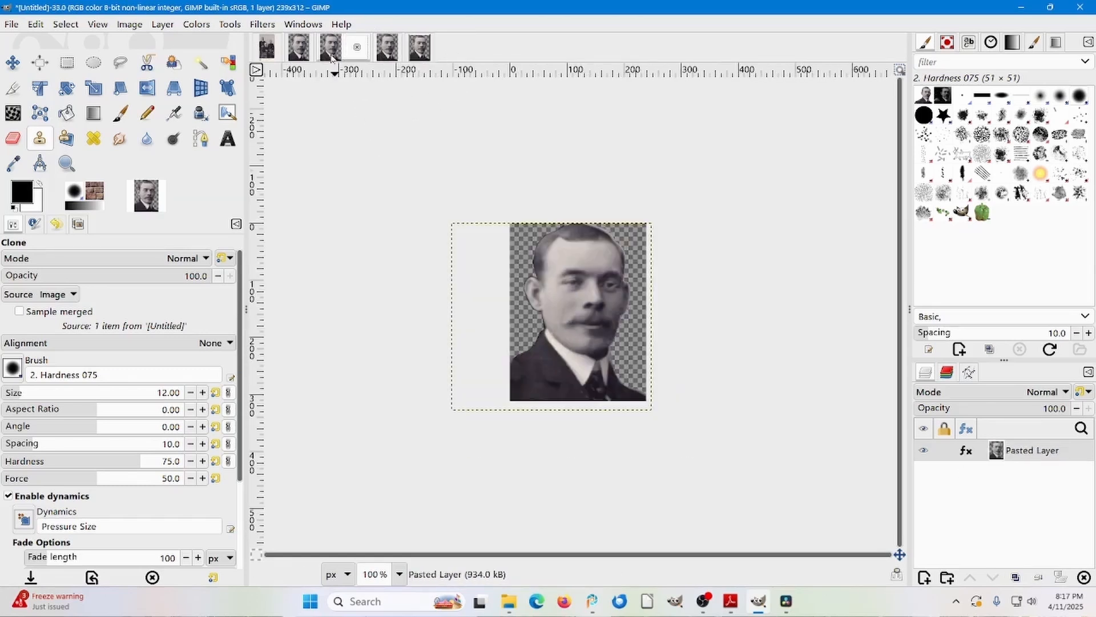
left_click(371, 52)
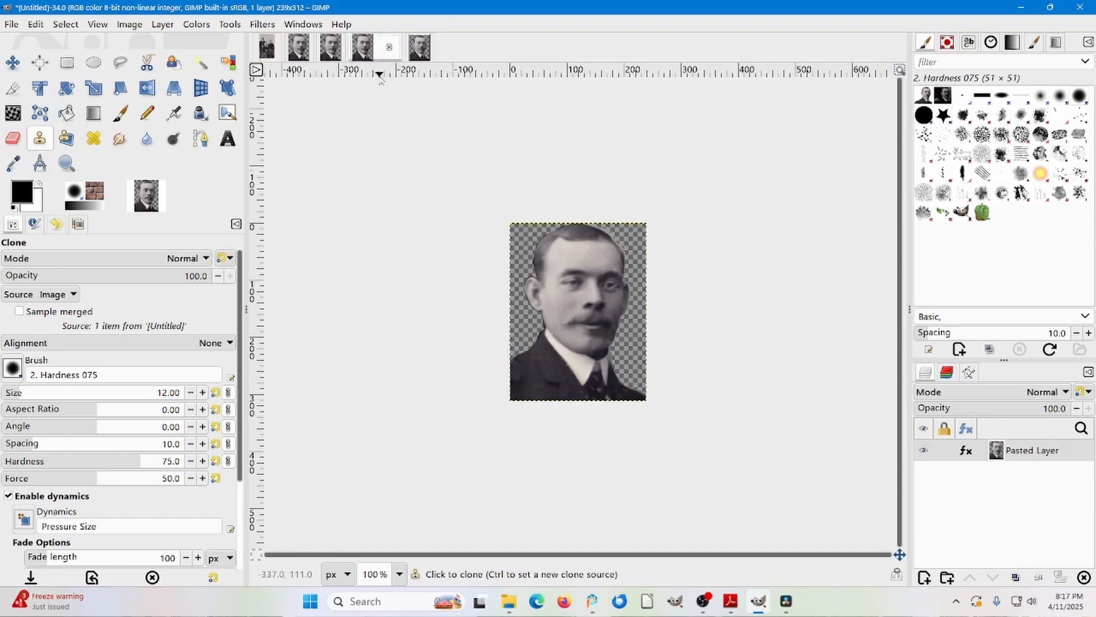
left_click(264, 25)
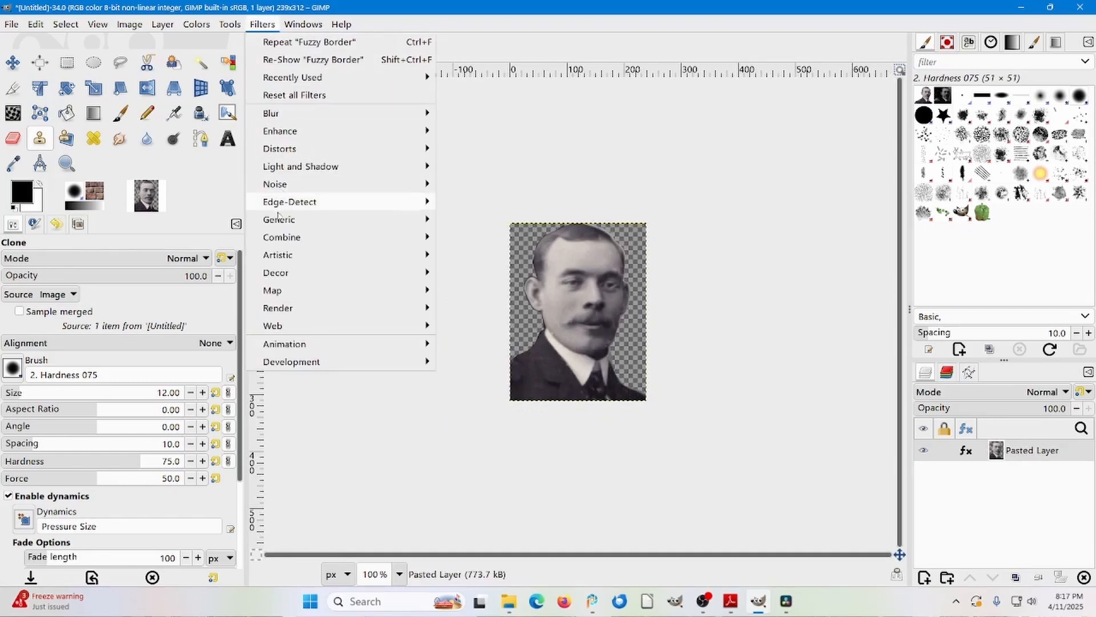
mouse_move(282, 270)
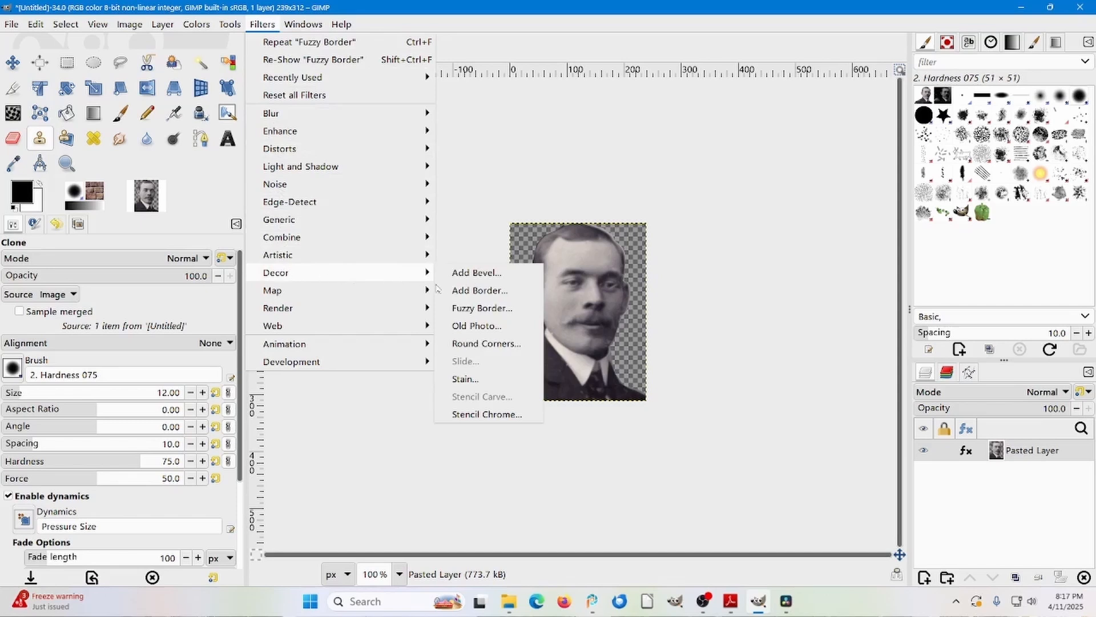
left_click(486, 344)
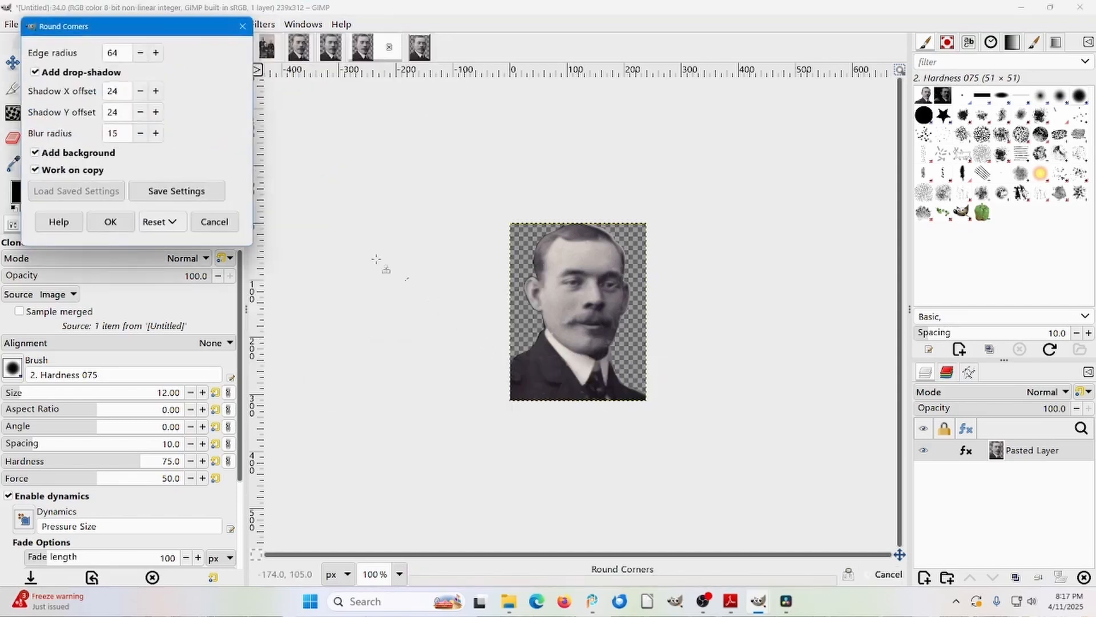
left_click_drag(174, 27, 379, 107)
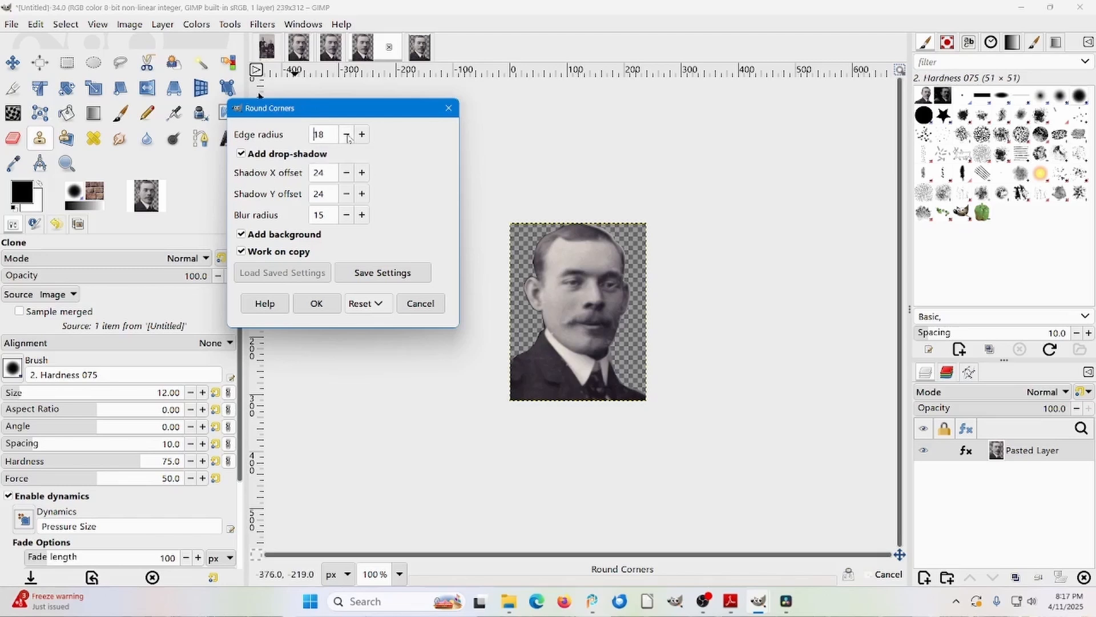
left_click(346, 173)
left_click(347, 195)
left_click(346, 195)
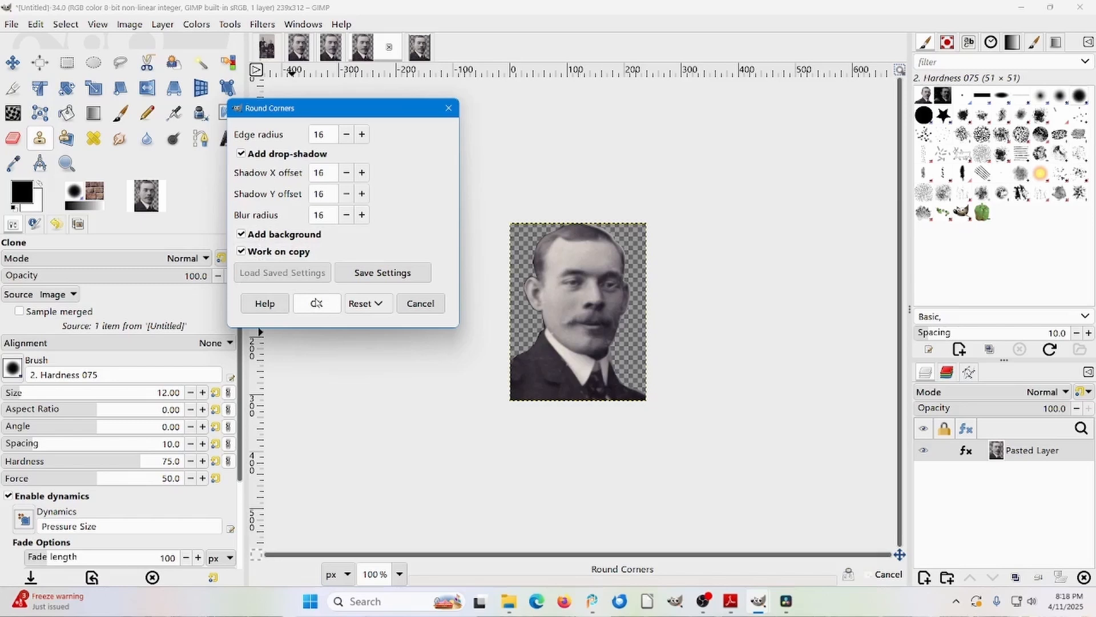
left_click(316, 304)
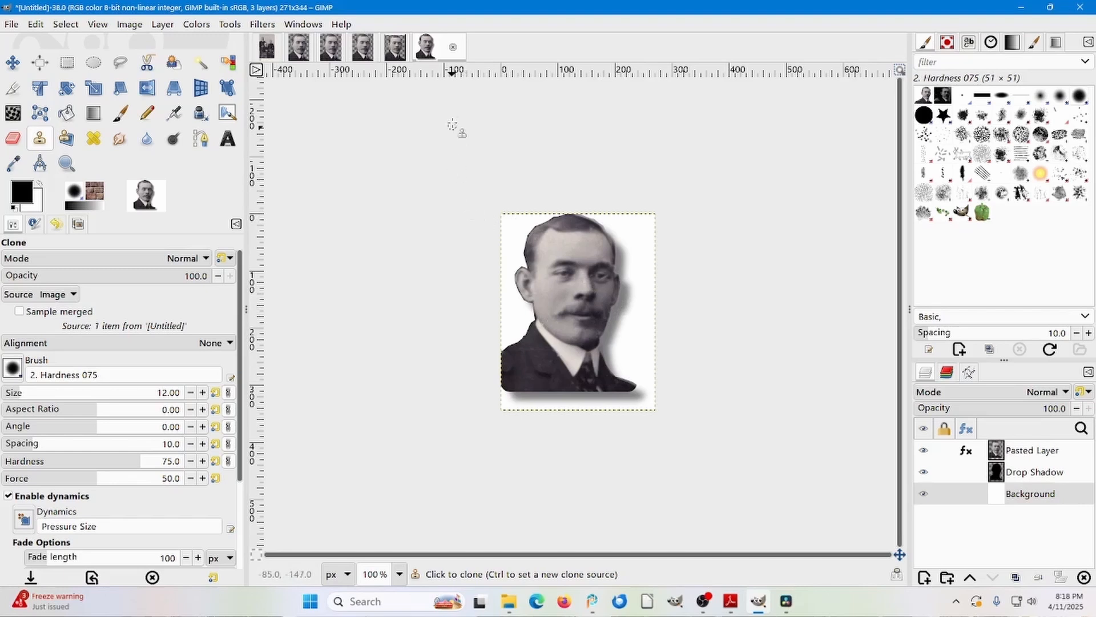
left_click(452, 46)
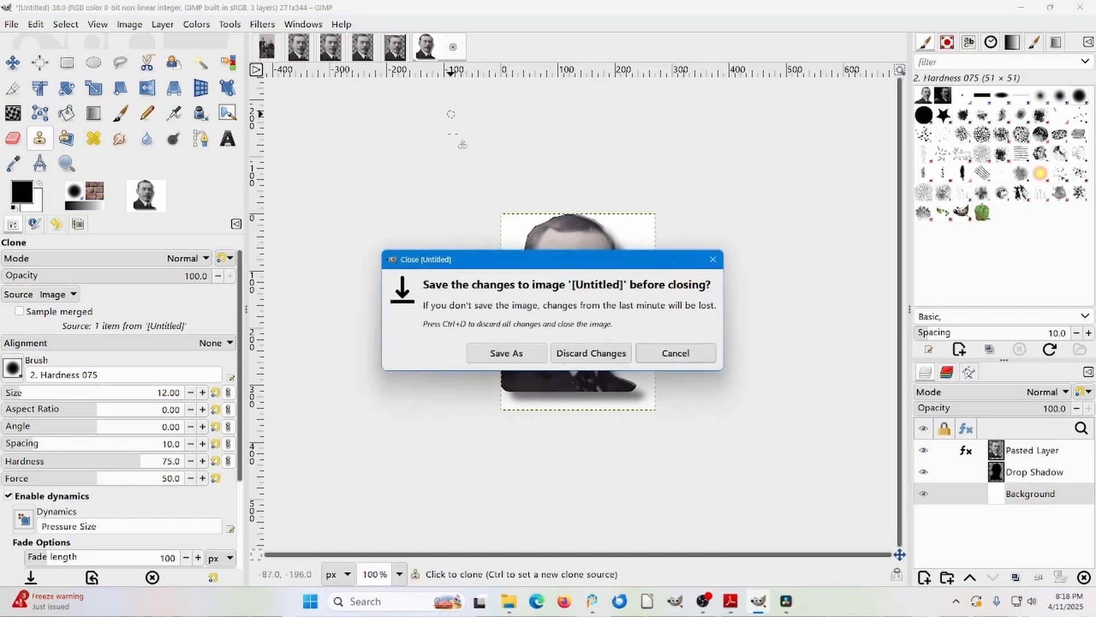
left_click(574, 353)
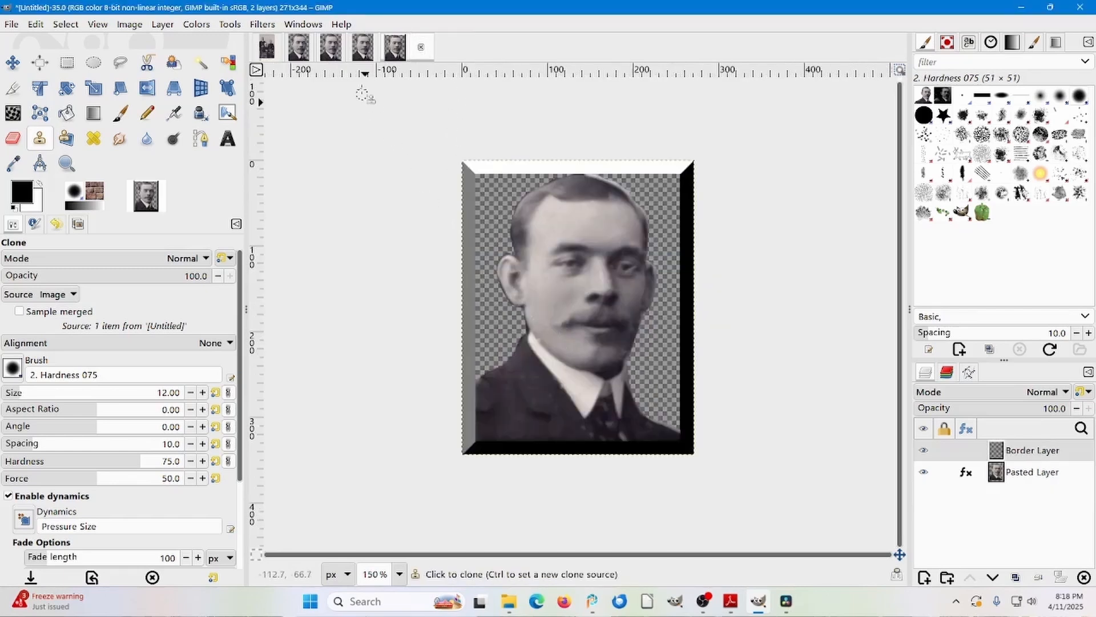
Apply the Round Corners filter to the second portrait copy with edge radius 16 and shadow X and Y offsets of 8
left_click(365, 47)
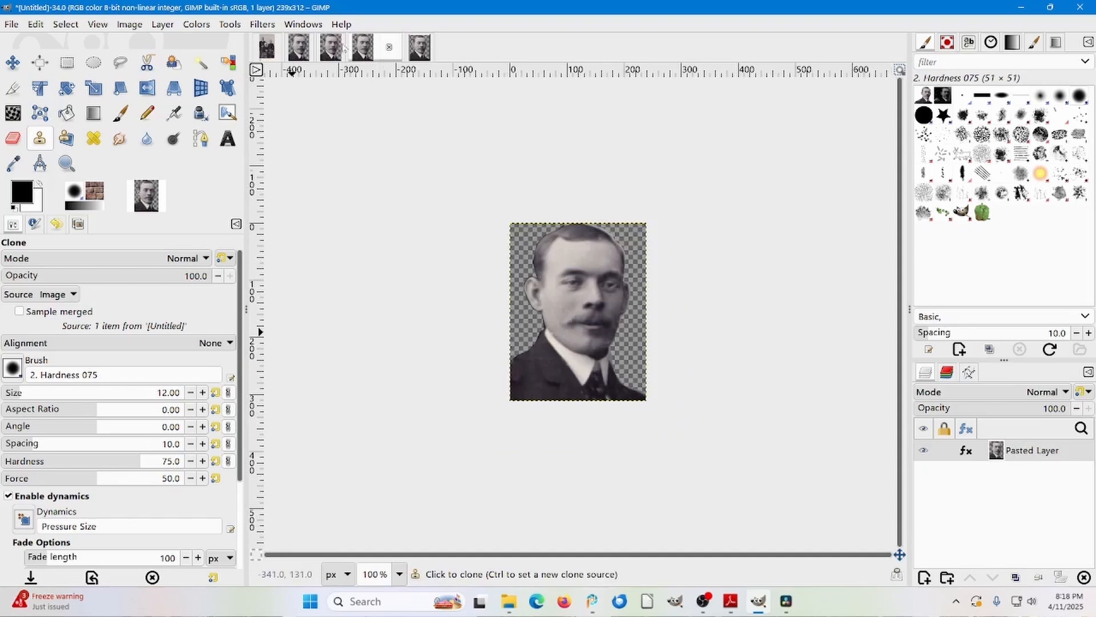
left_click(258, 25)
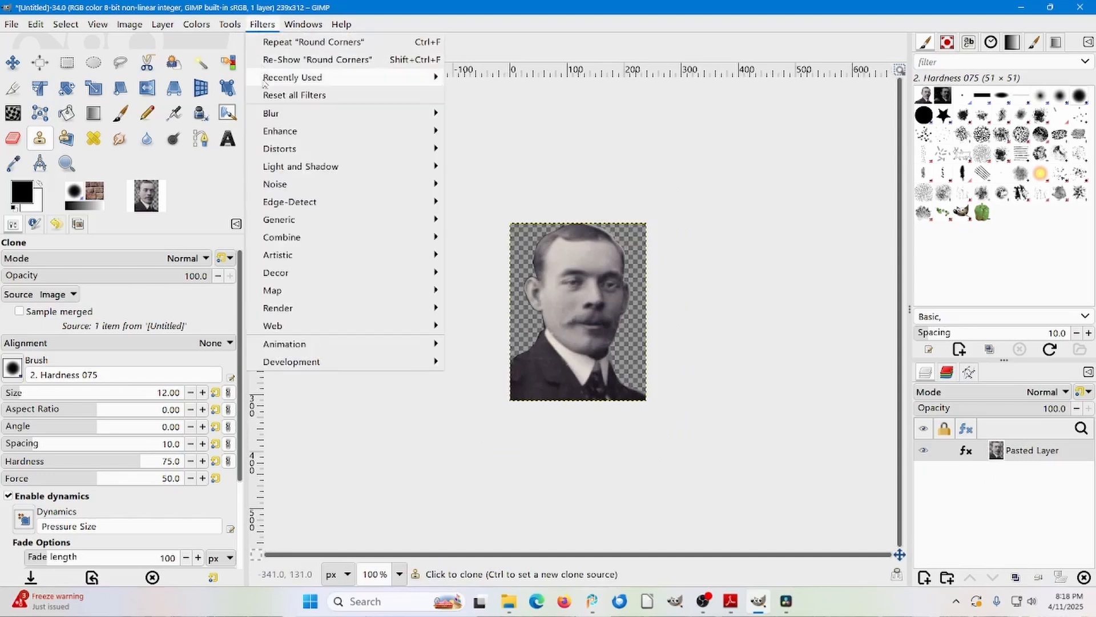
mouse_move(281, 153)
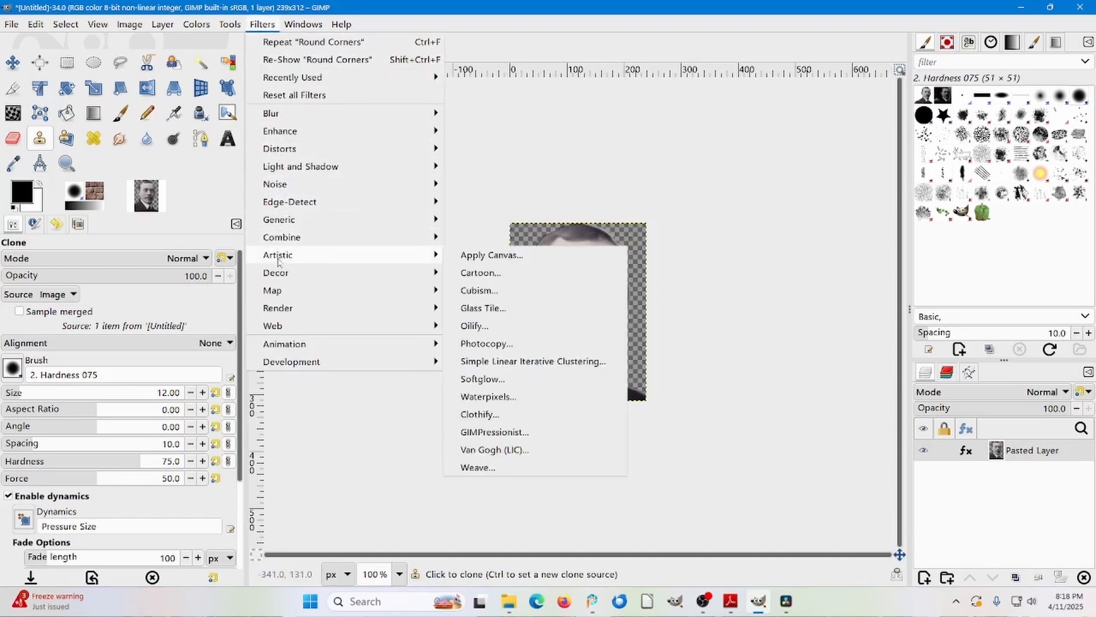
mouse_move(278, 274)
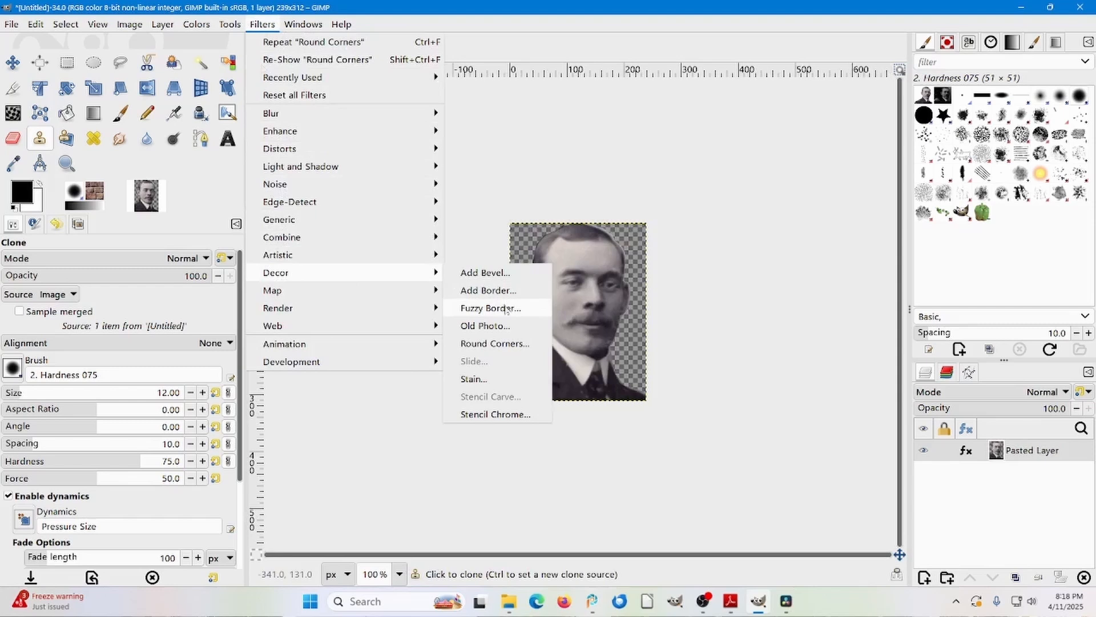
left_click(486, 344)
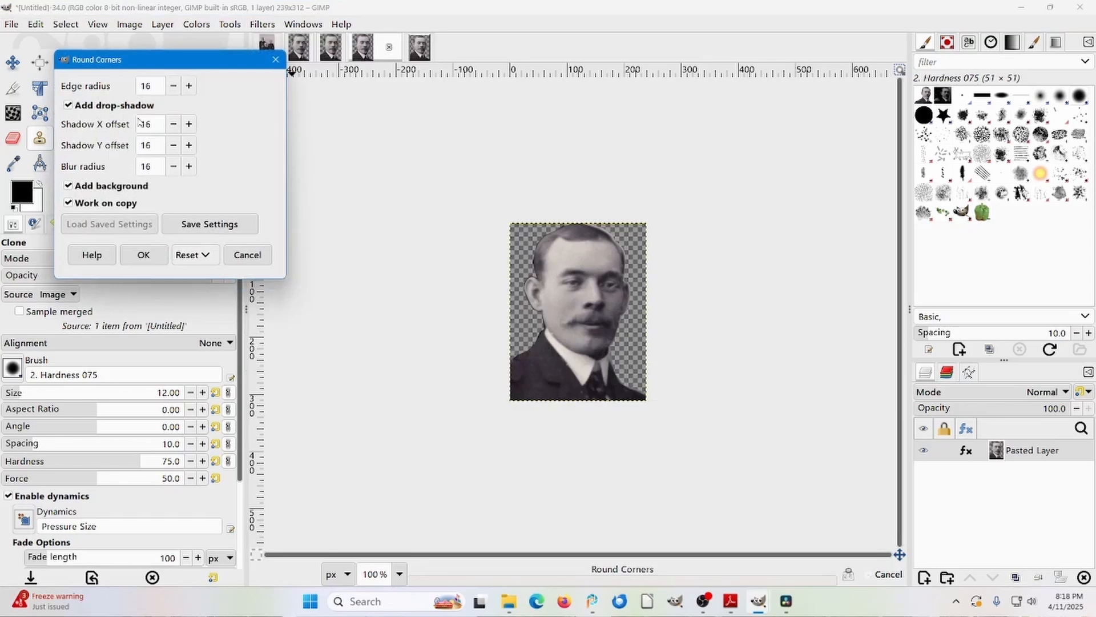
left_click(174, 125)
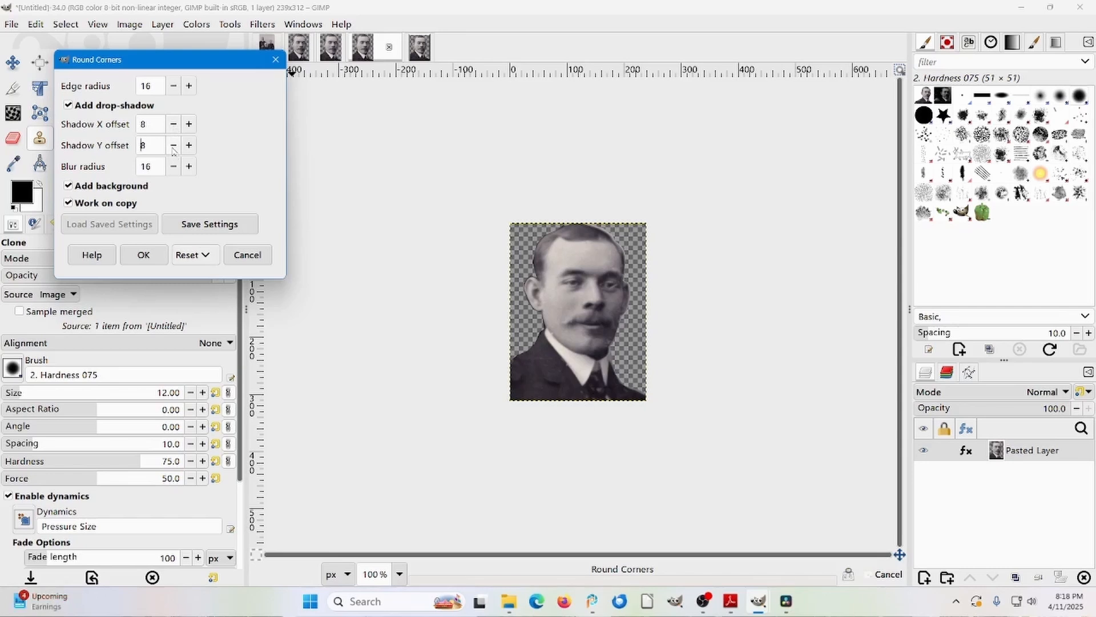
left_click(150, 261)
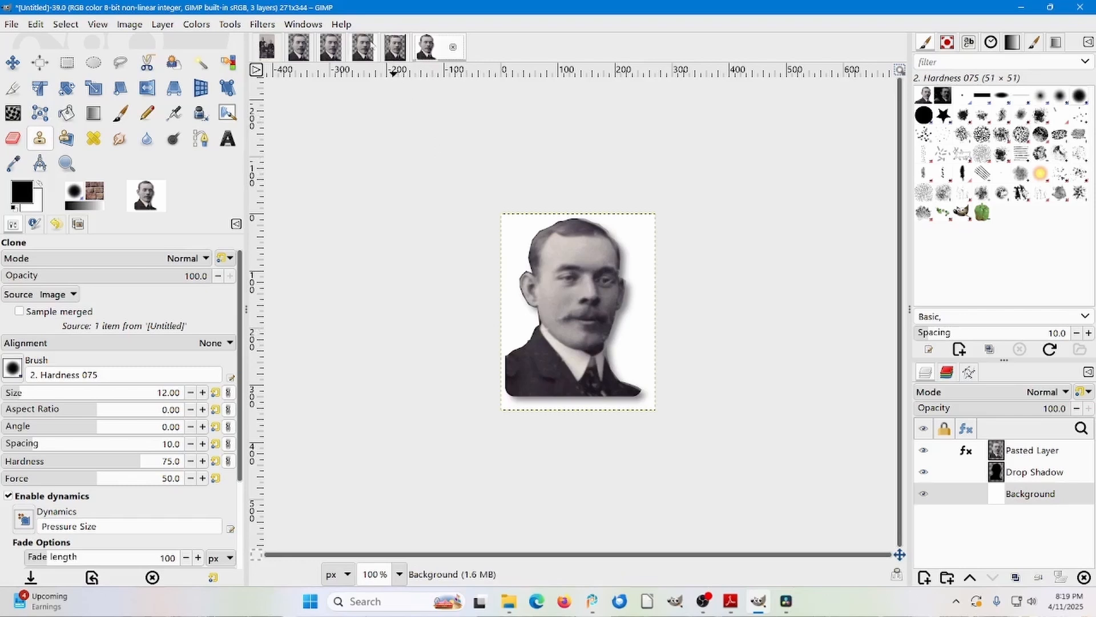
Switch to the first portrait copy and resize its layer to the image size
left_click(334, 48)
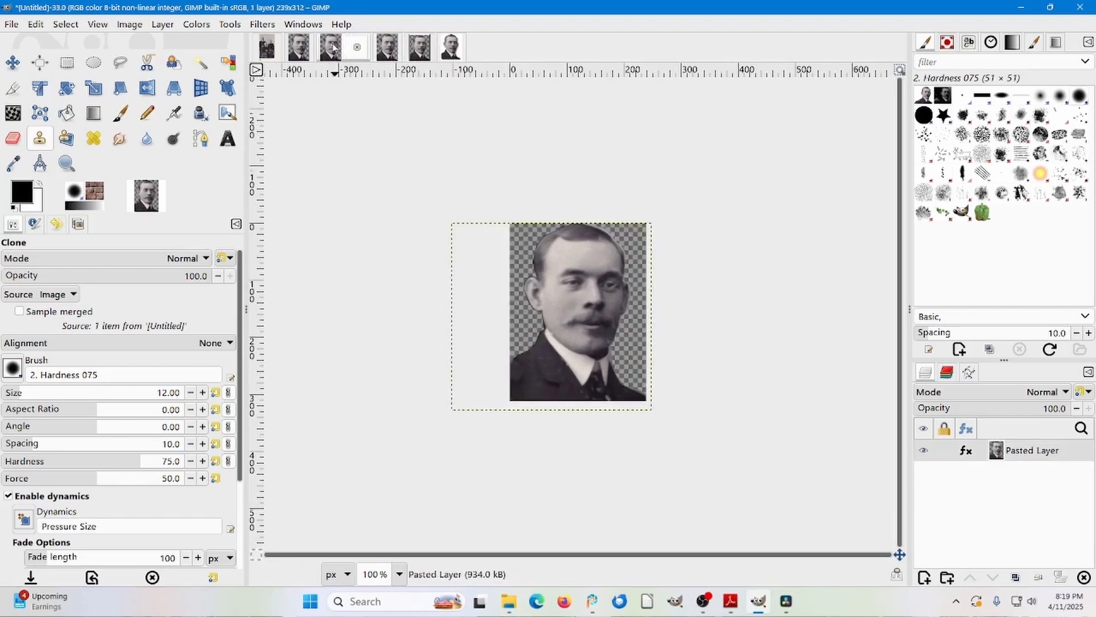
left_click(163, 24)
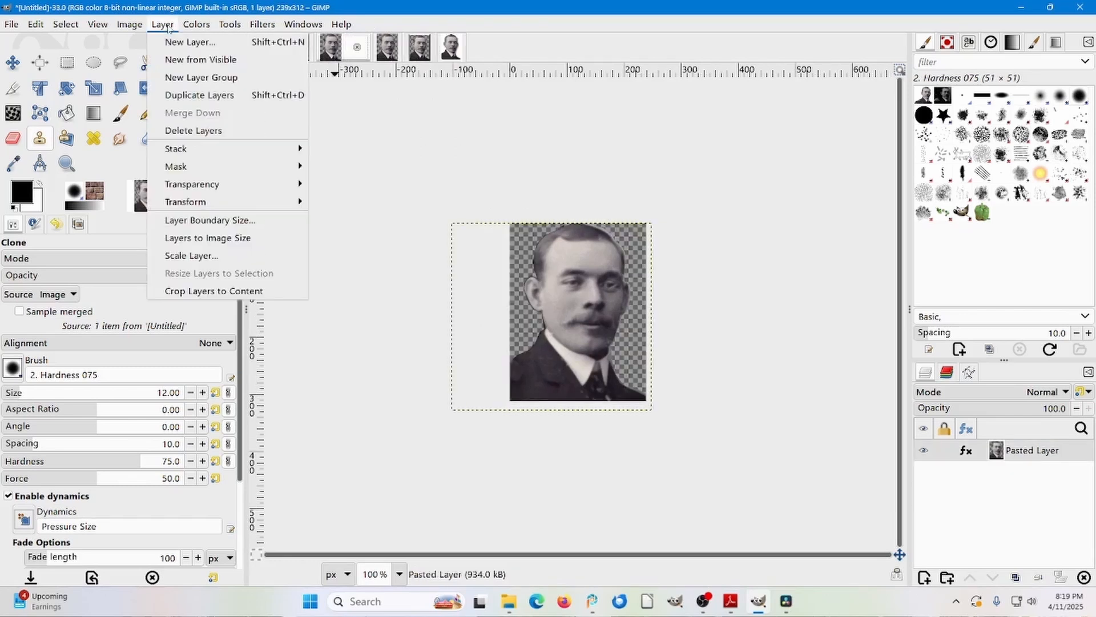
left_click(201, 238)
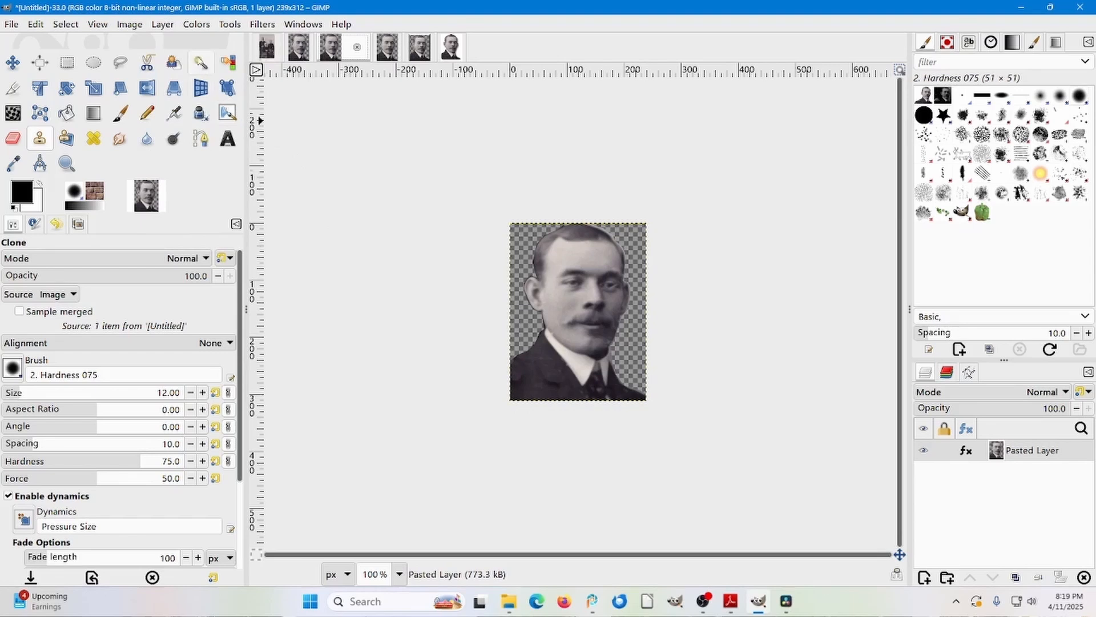
Select the transparent background on both sides of the man with the Fuzzy Select tool
left_click(201, 64)
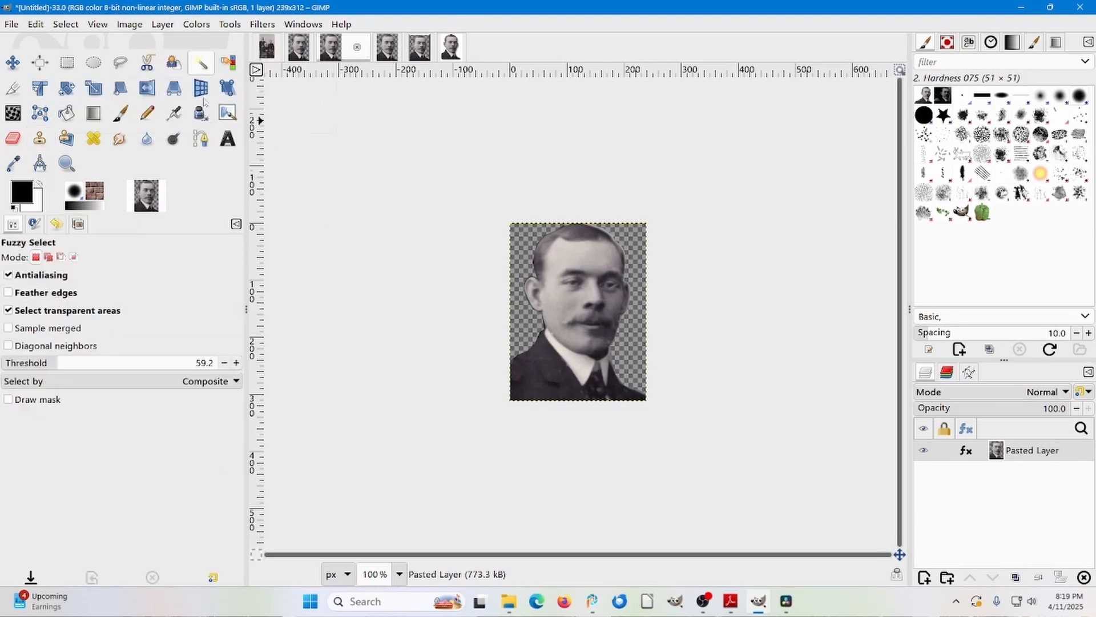
left_click(520, 242)
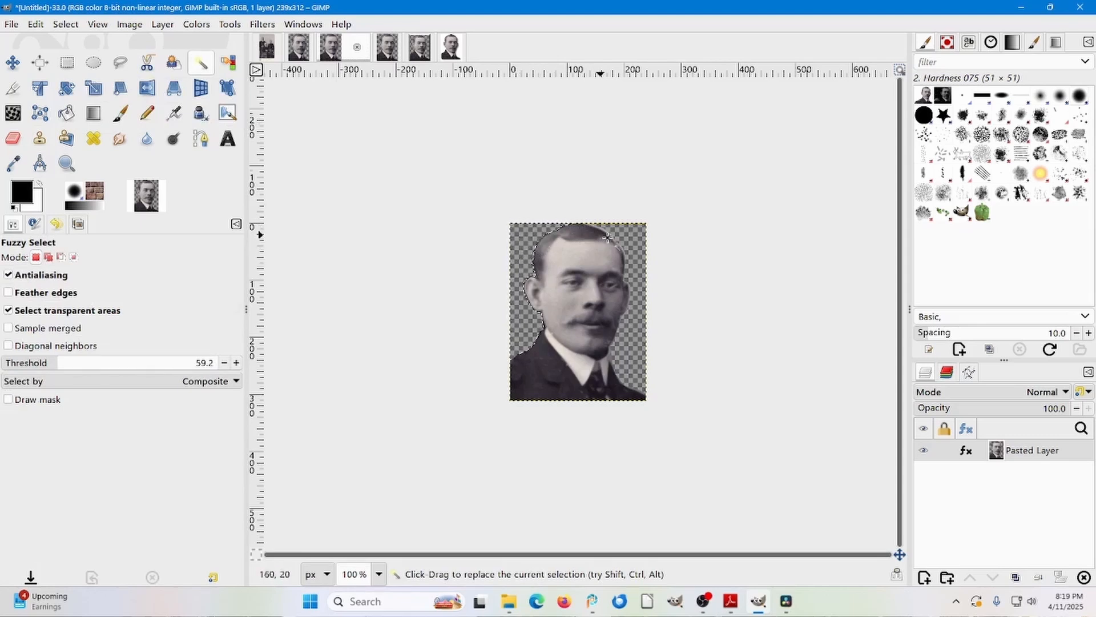
key("shift")
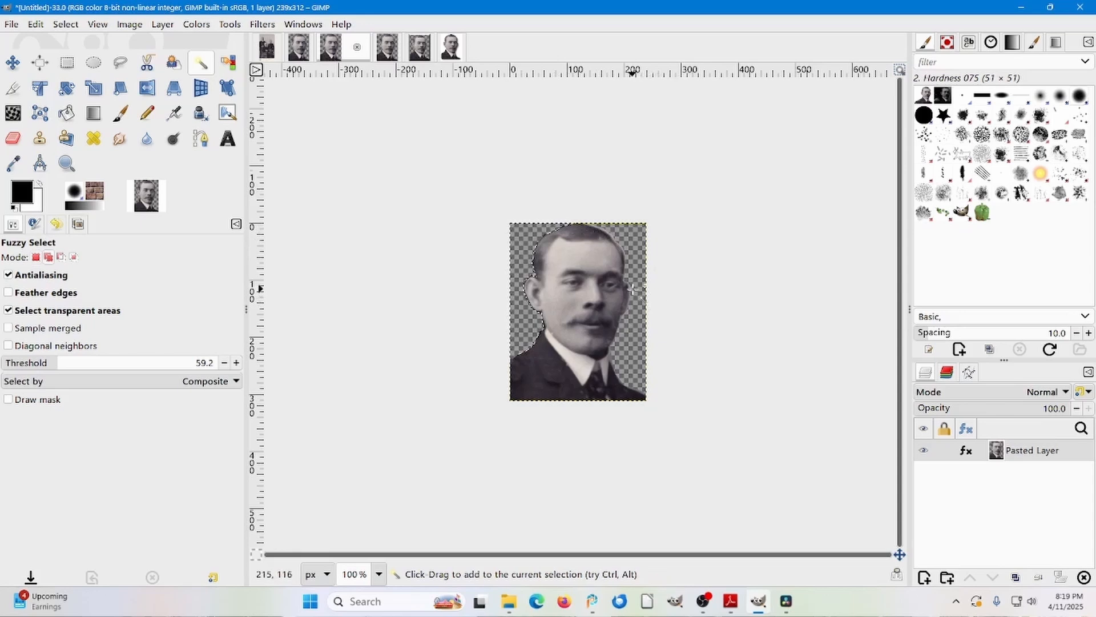
left_click(633, 289, "shift")
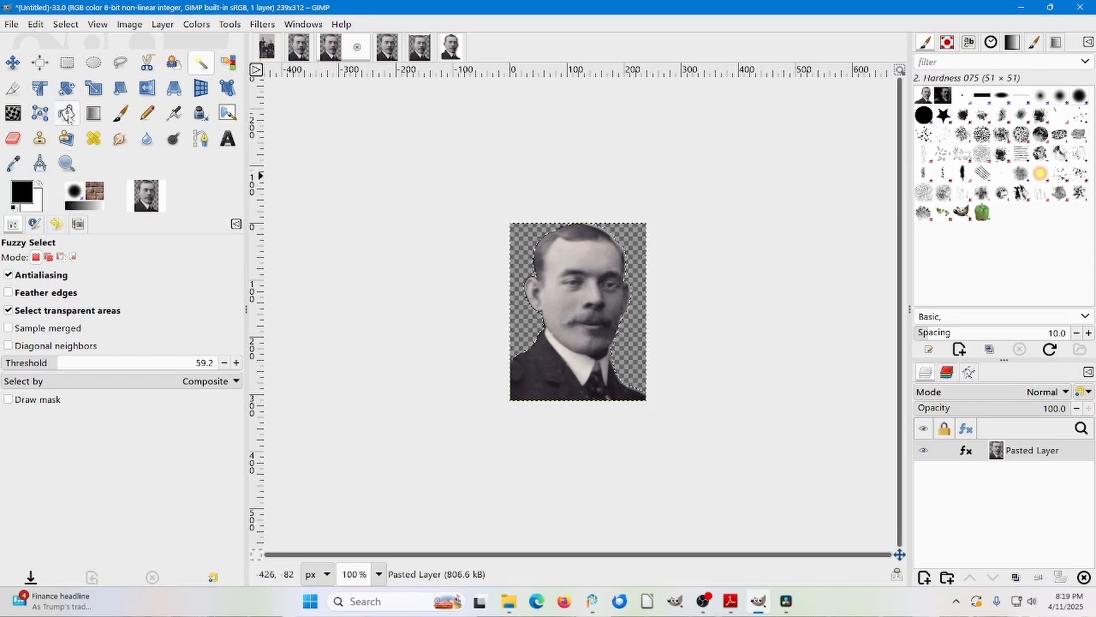
Try a foreground-color Bucket Fill in blue 567cdb on the selected background, and undo the fill
left_click(66, 113)
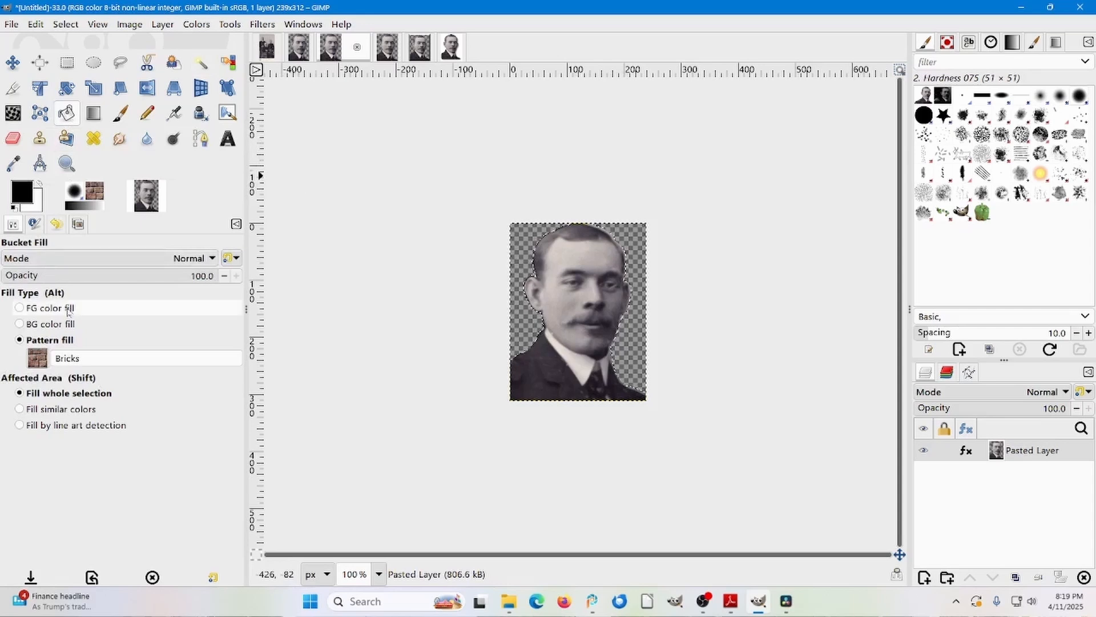
left_click(20, 308)
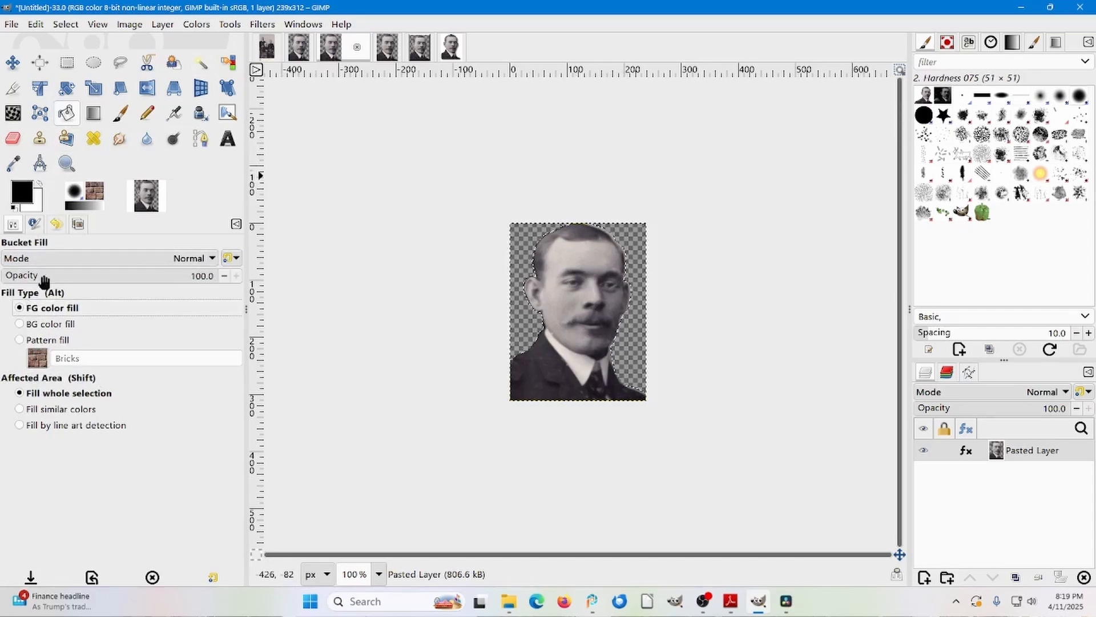
left_click(26, 193)
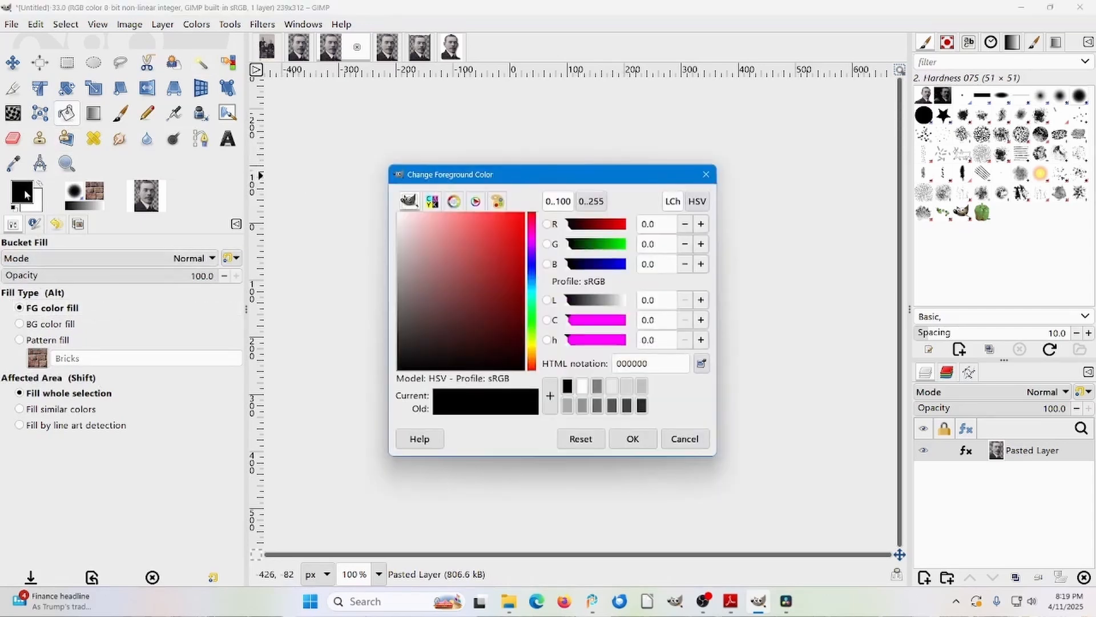
left_click(534, 277)
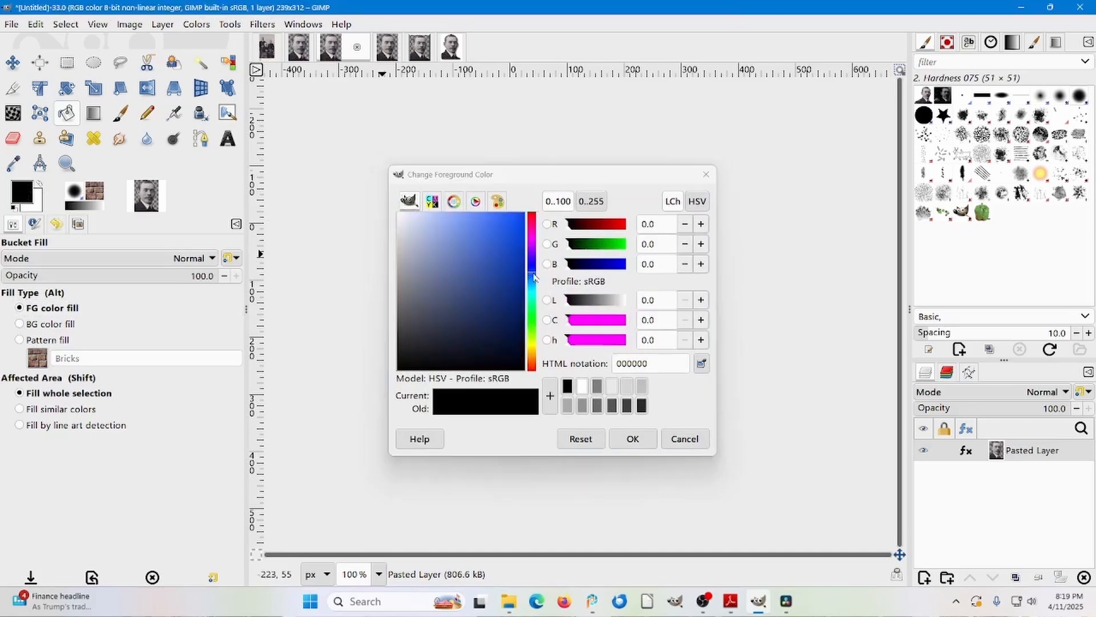
left_click(474, 235)
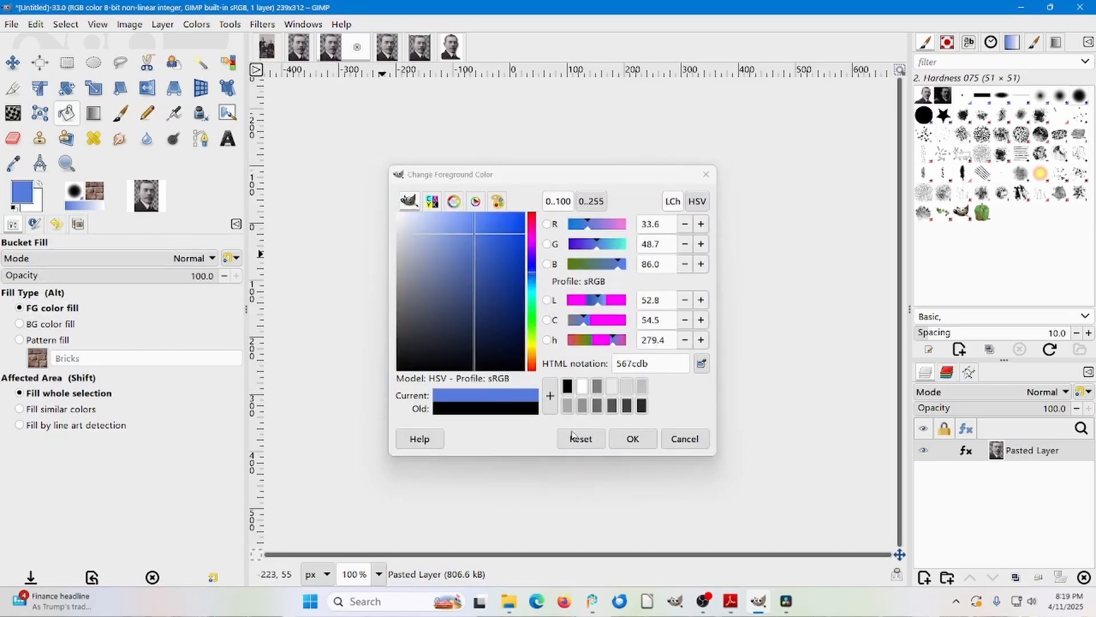
left_click(631, 439)
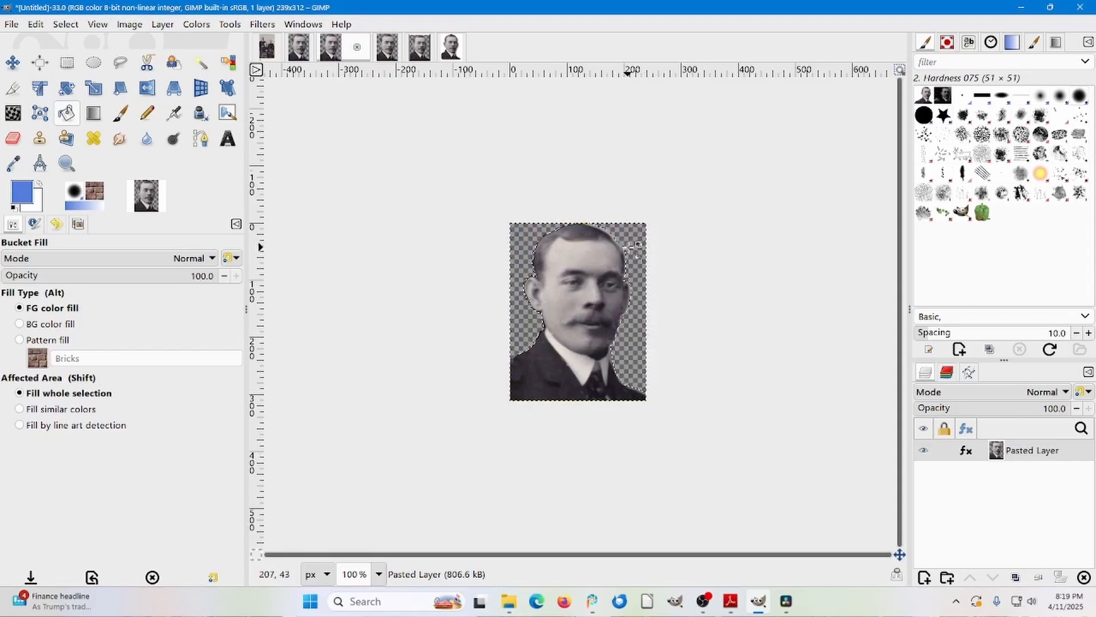
left_click(633, 273)
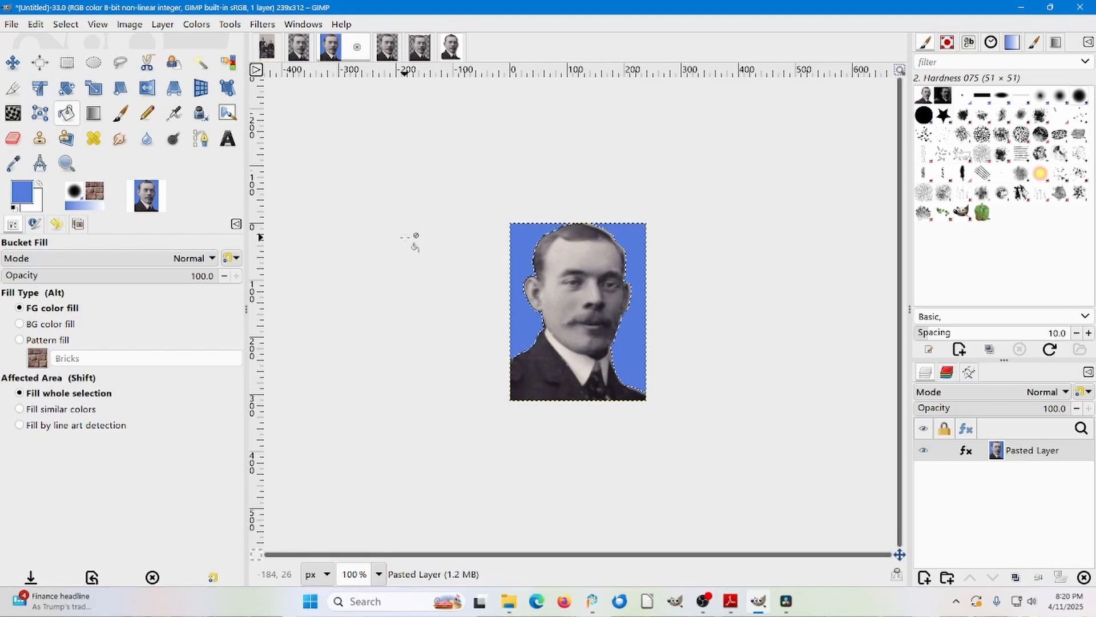
key("ctrl+z")
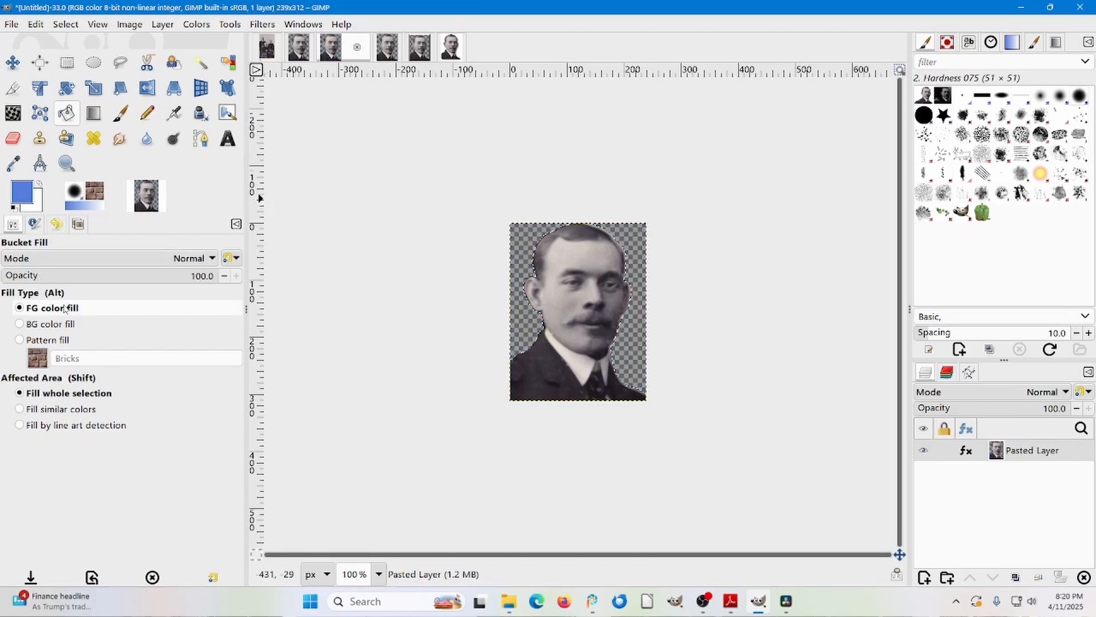
Fill the selected background around the man with the Crinkled Paper pattern using a whole-selection Bucket Fill
left_click(21, 340)
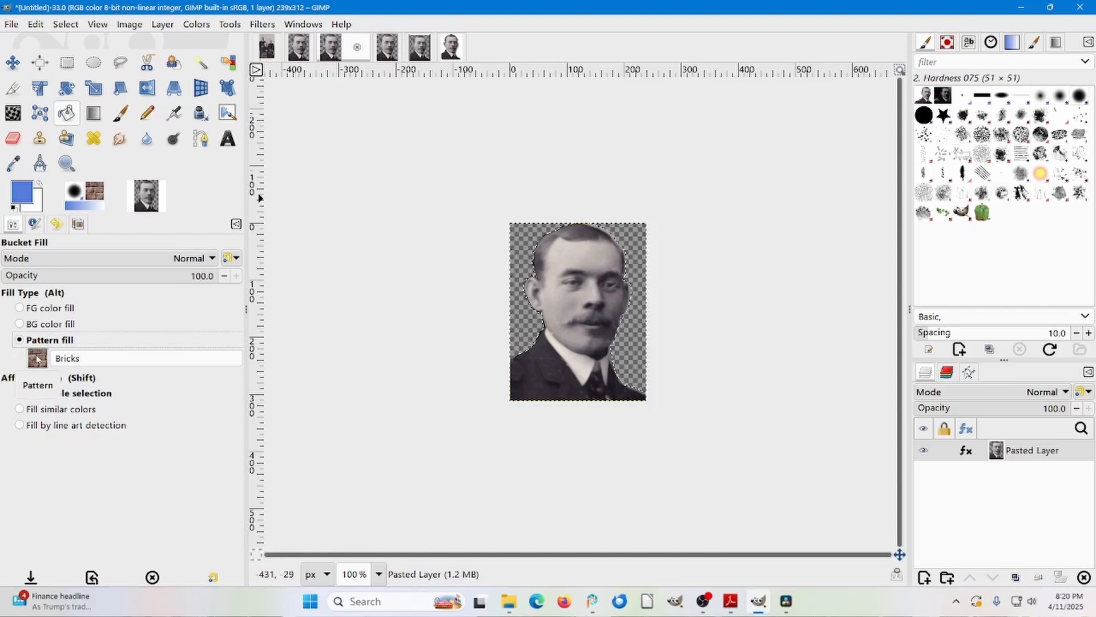
left_click(38, 358)
left_click(36, 356)
left_click(948, 46)
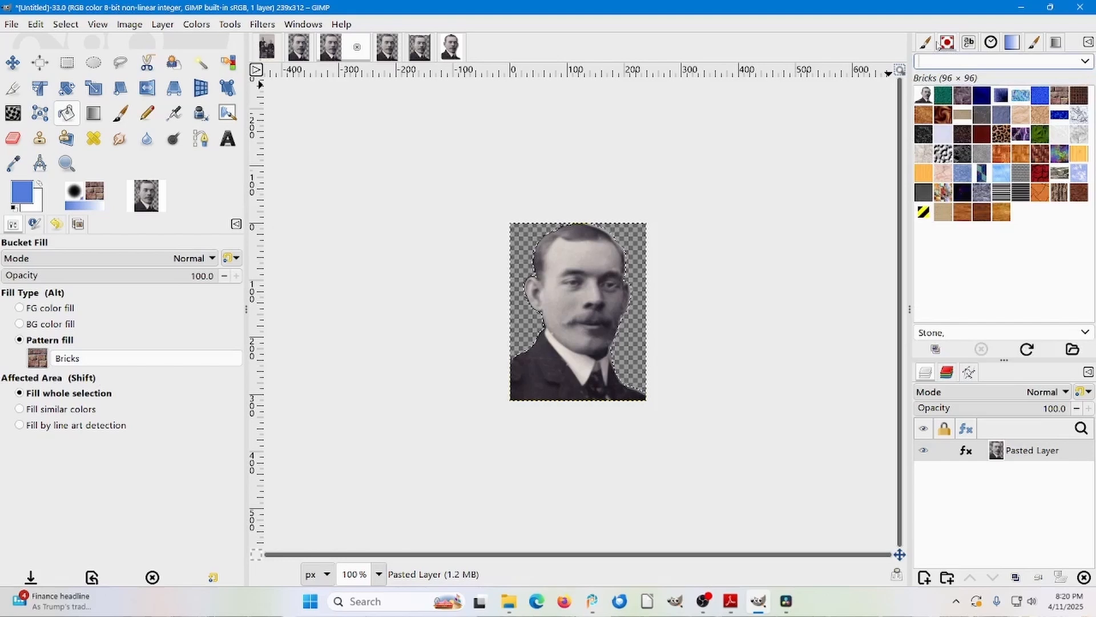
left_click(944, 173)
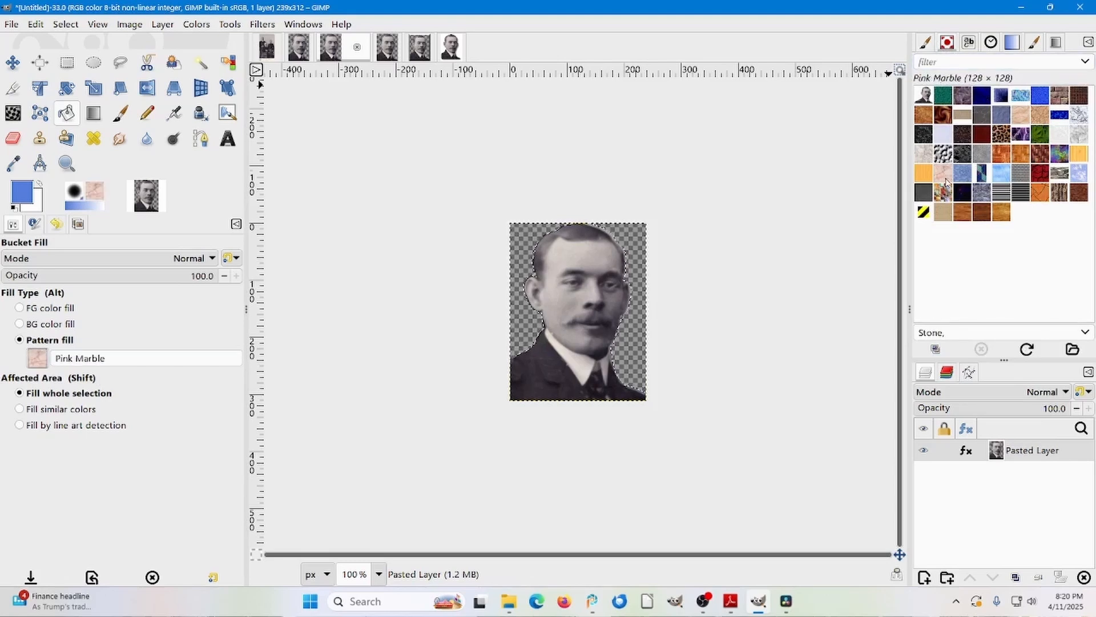
left_click(1019, 118)
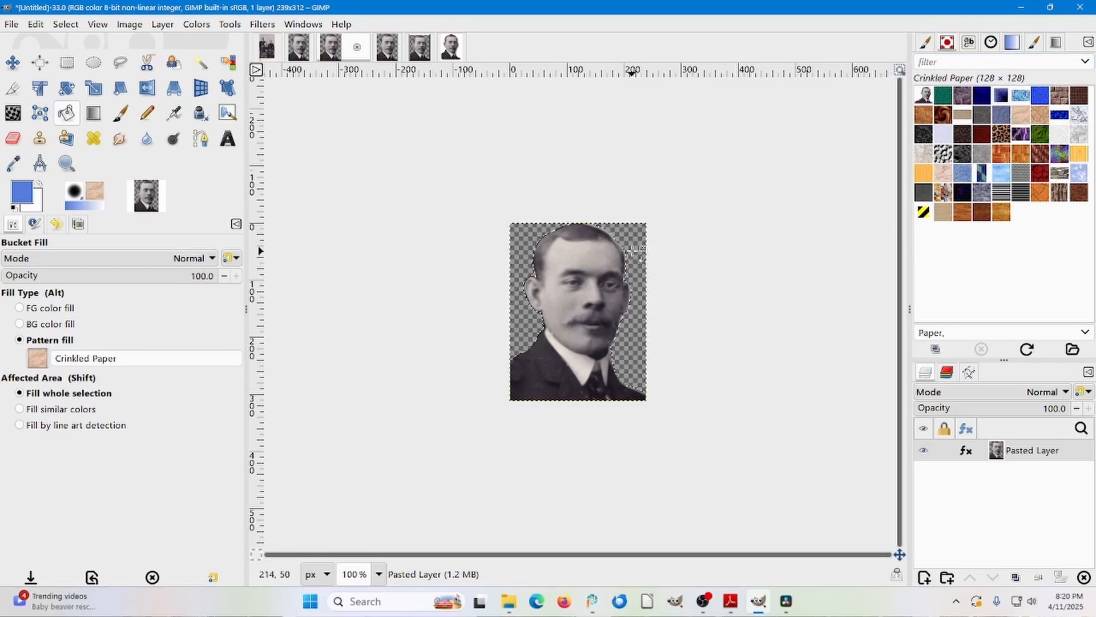
left_click(666, 249)
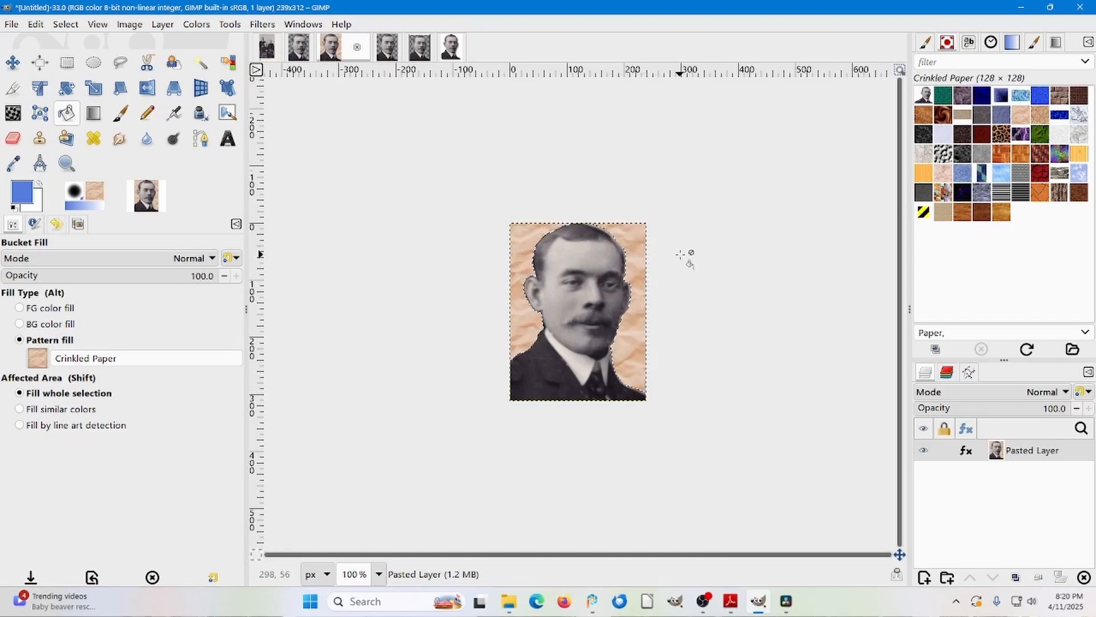
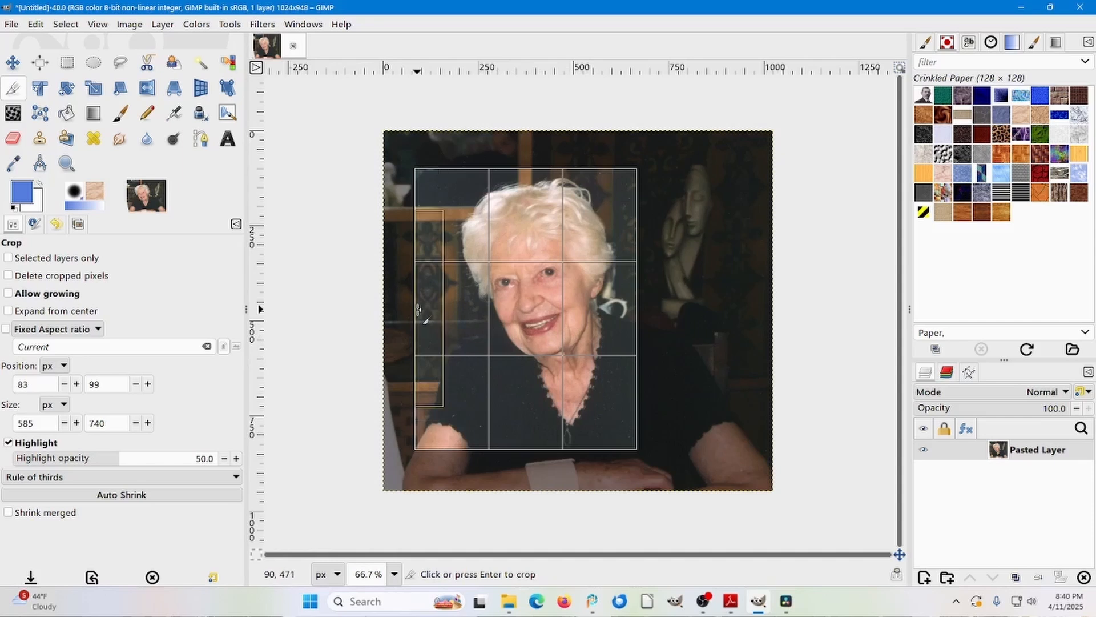
Crop the woman's photo to 544 × 740 px starting at 124, 99, and resize its layer to the image size
left_click_drag(419, 309, 435, 307)
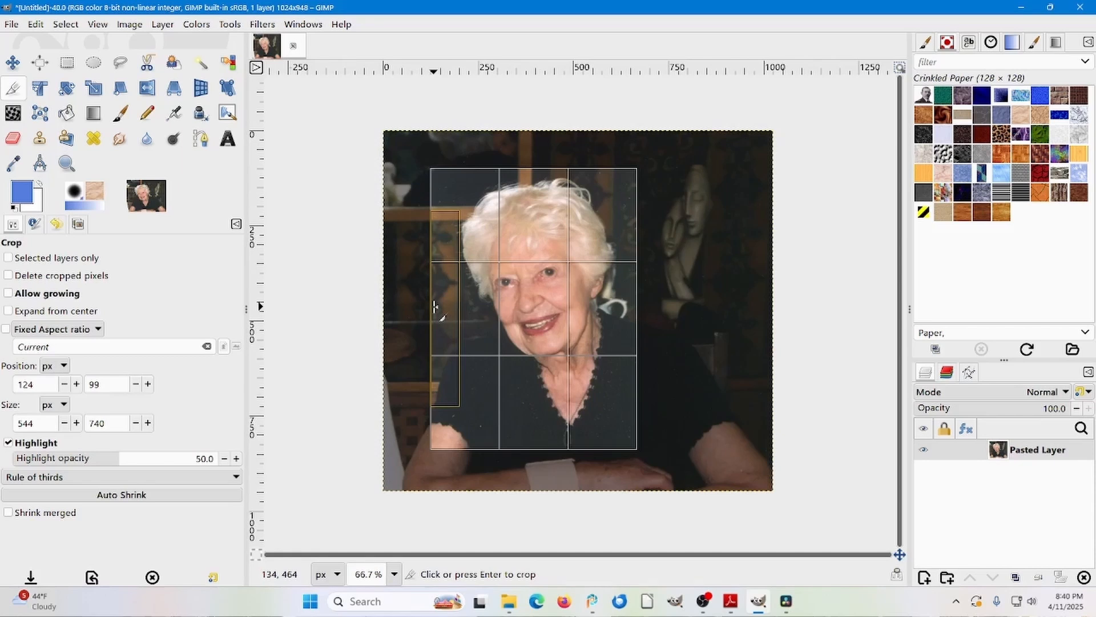
left_click(531, 313)
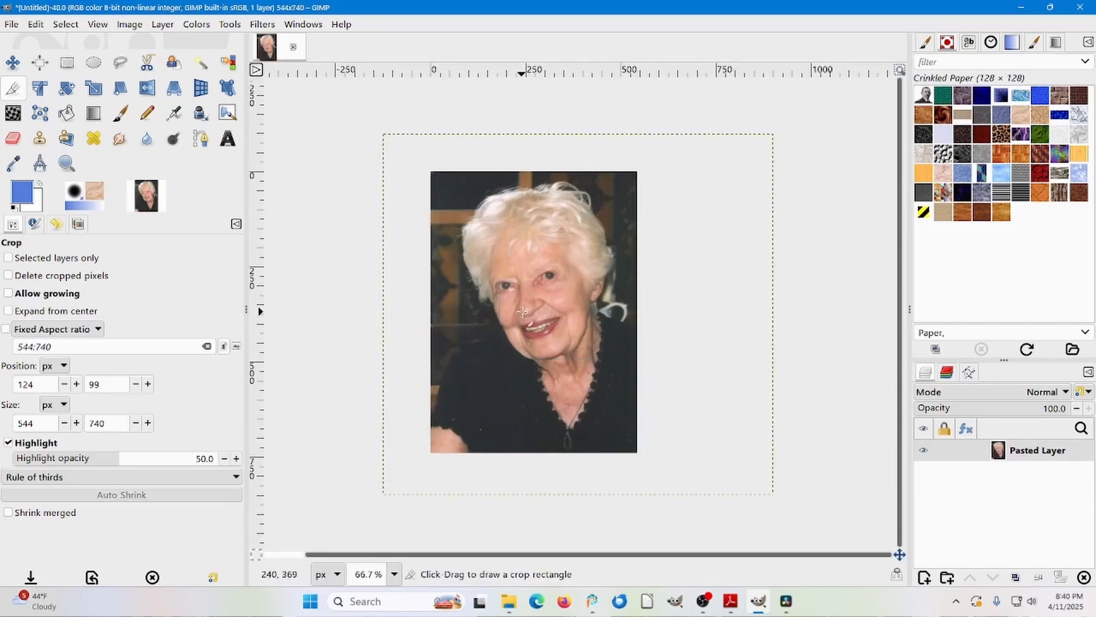
left_click(165, 26)
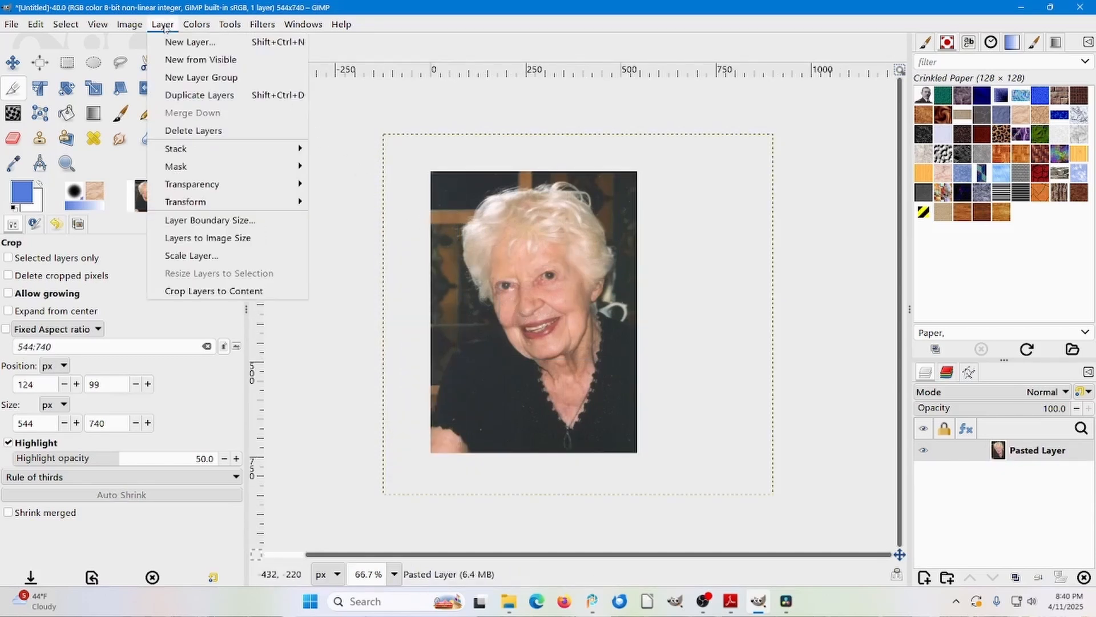
left_click(205, 243)
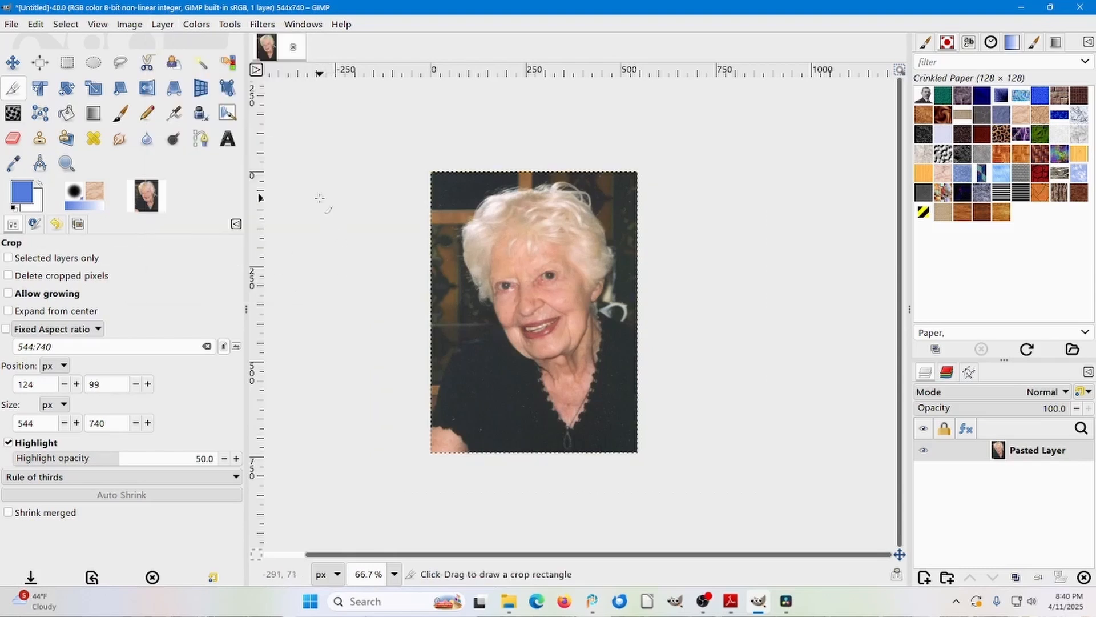
Make three duplicates of the cropped portrait image of the woman
left_click(125, 25)
left_click(140, 42)
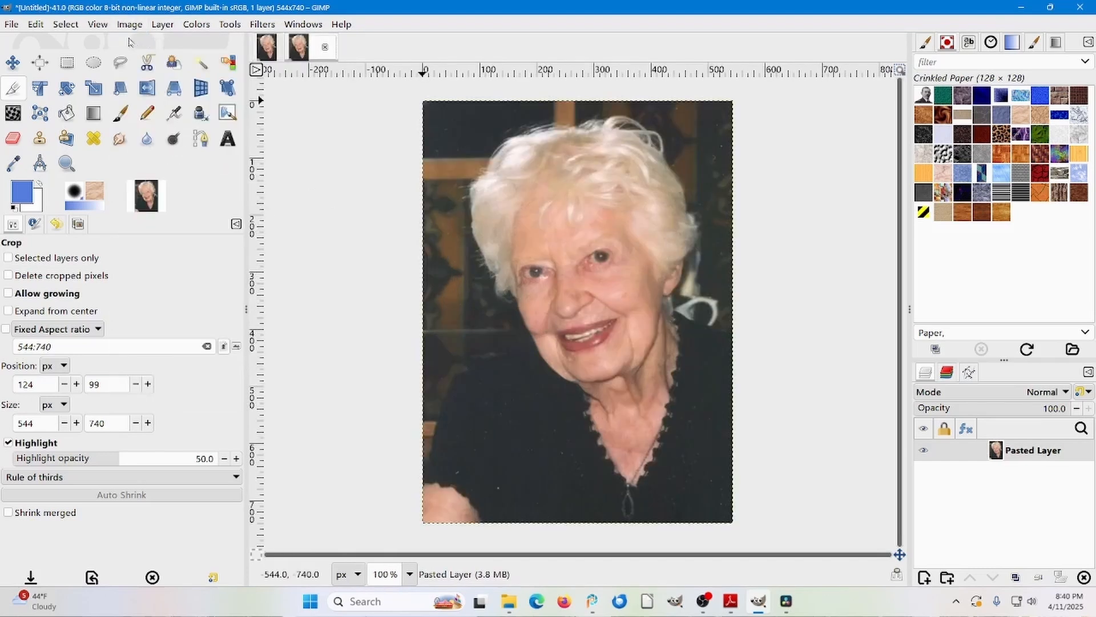
left_click(126, 26)
left_click(141, 46)
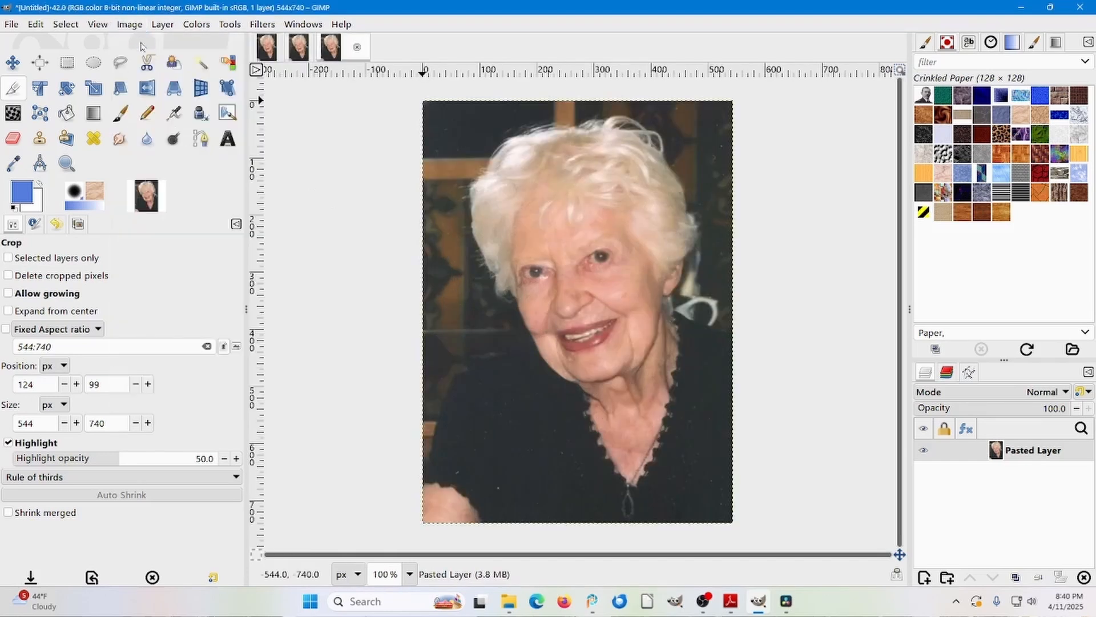
left_click(139, 27)
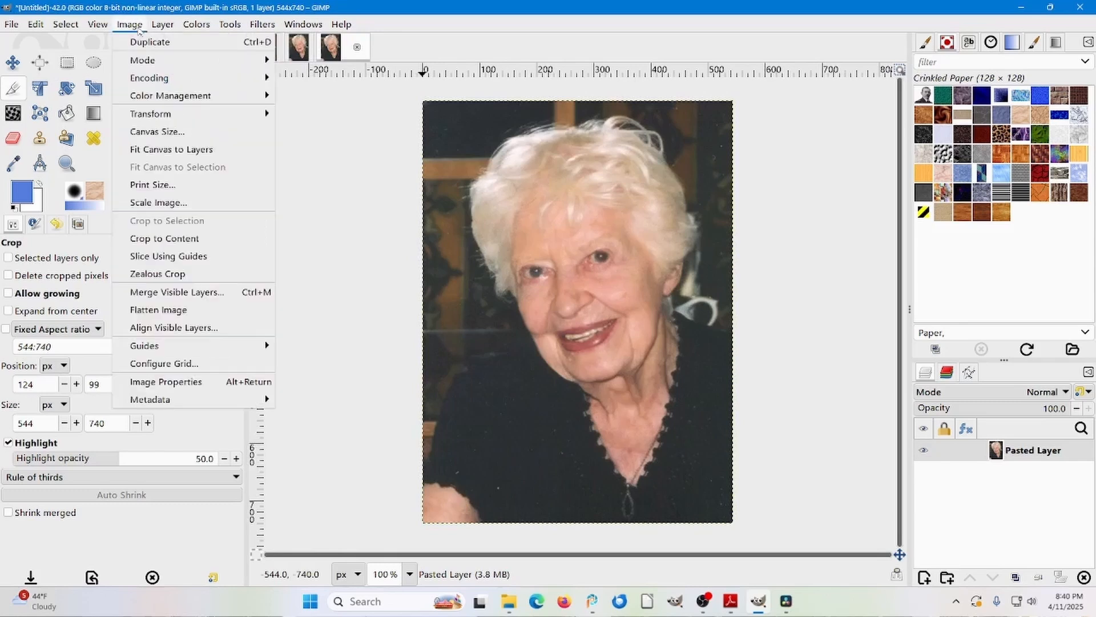
left_click(143, 44)
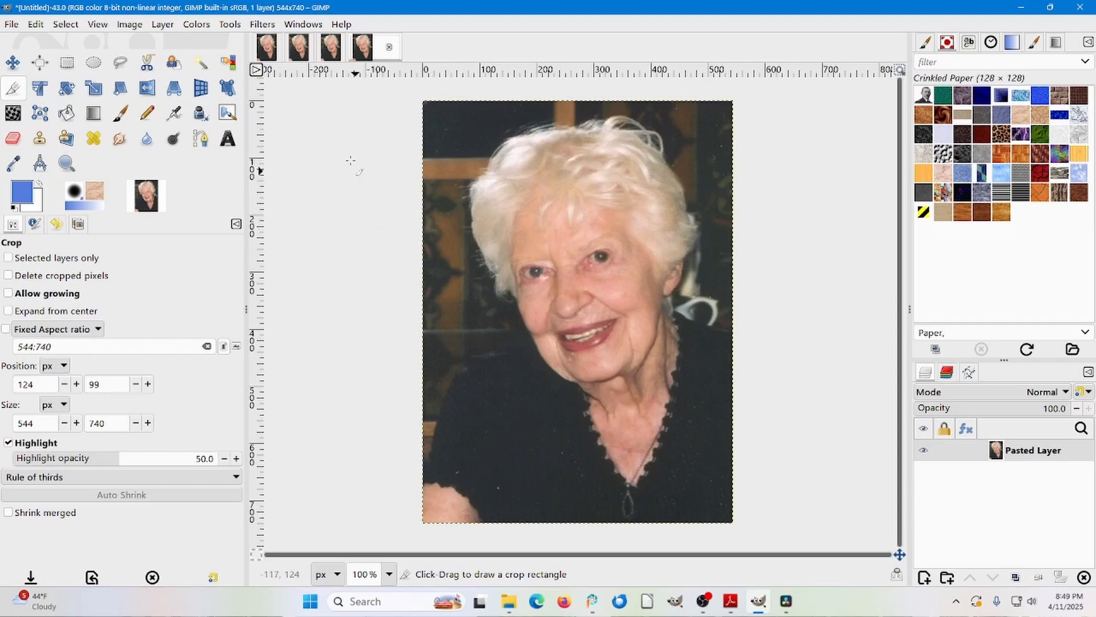
Create a new blank image 4 inches wide and 5 inches high
left_click(10, 25)
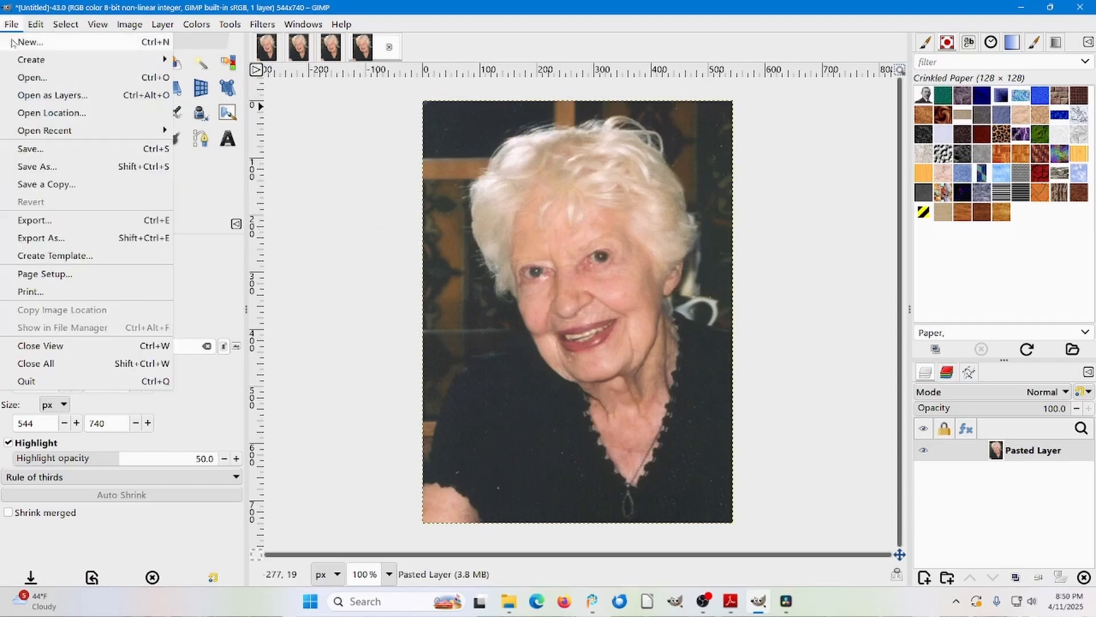
left_click(22, 43)
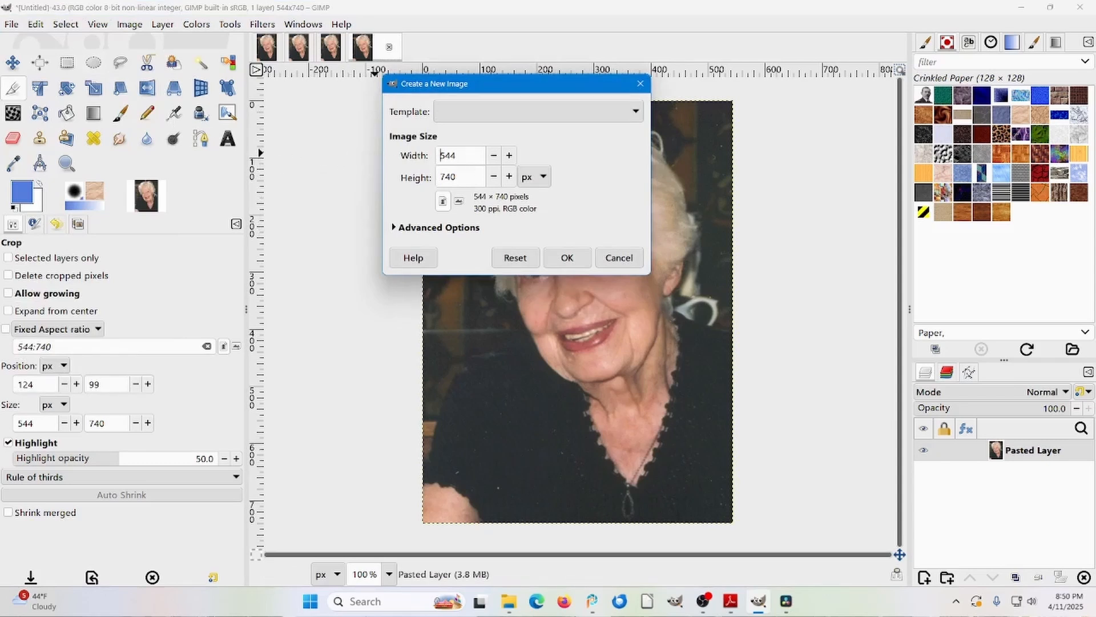
left_click(543, 177)
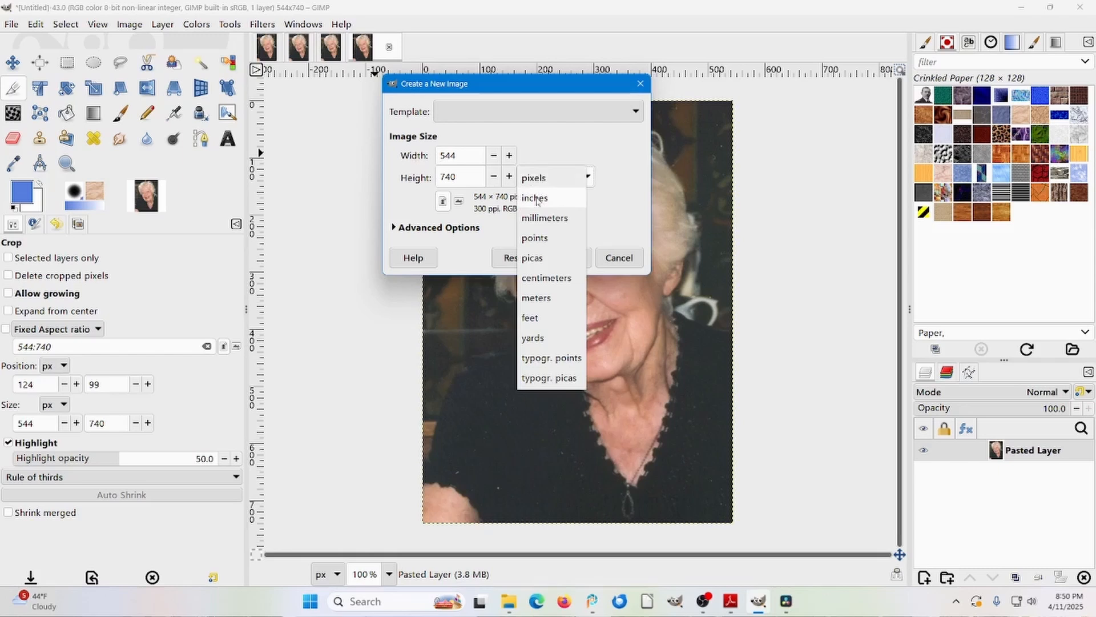
left_click(535, 198)
left_click_drag(464, 155, 432, 157)
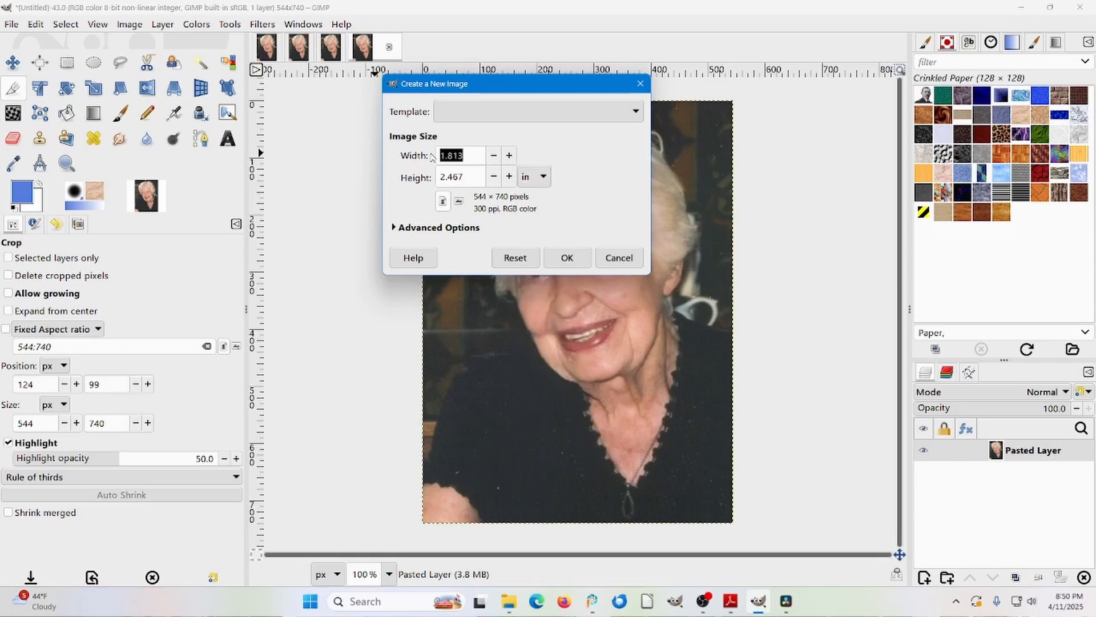
type("4")
key("Tab")
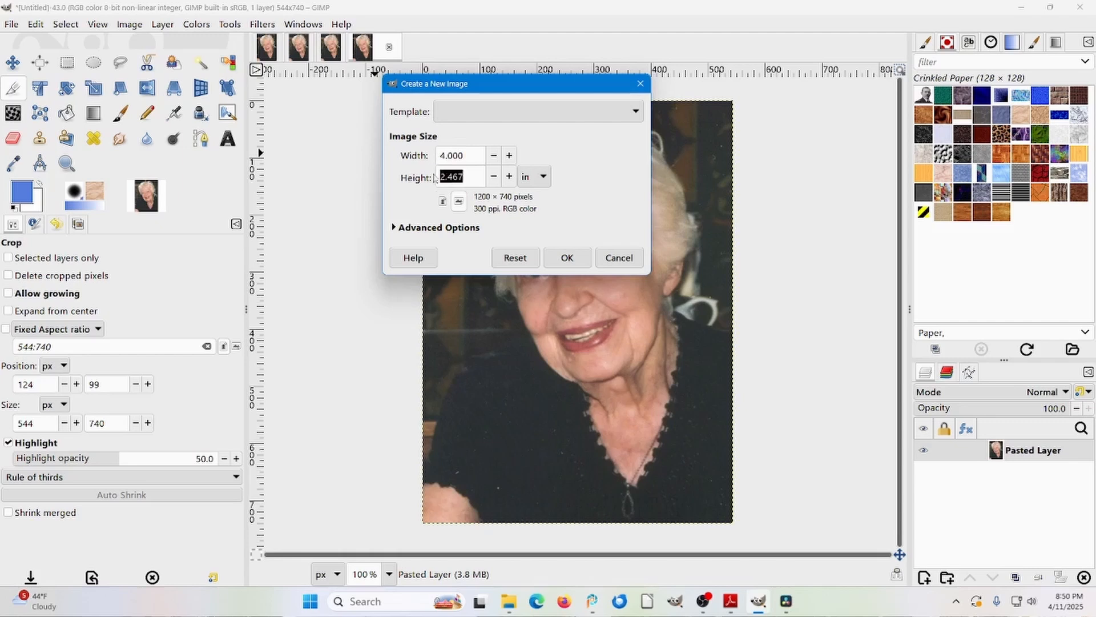
type("5")
key("Tab")
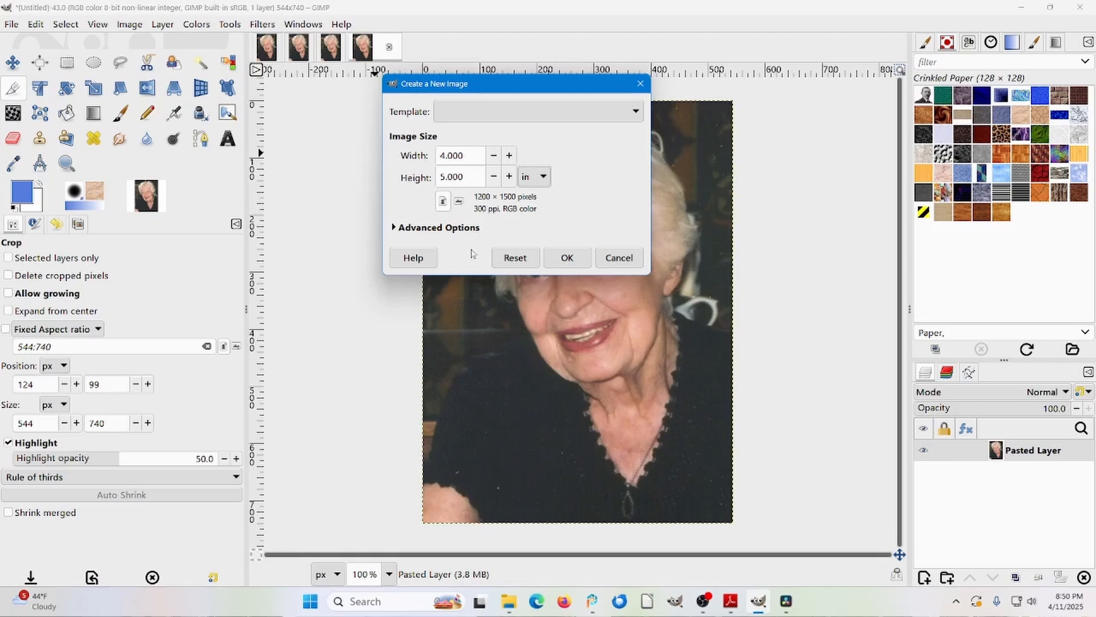
left_click(567, 258)
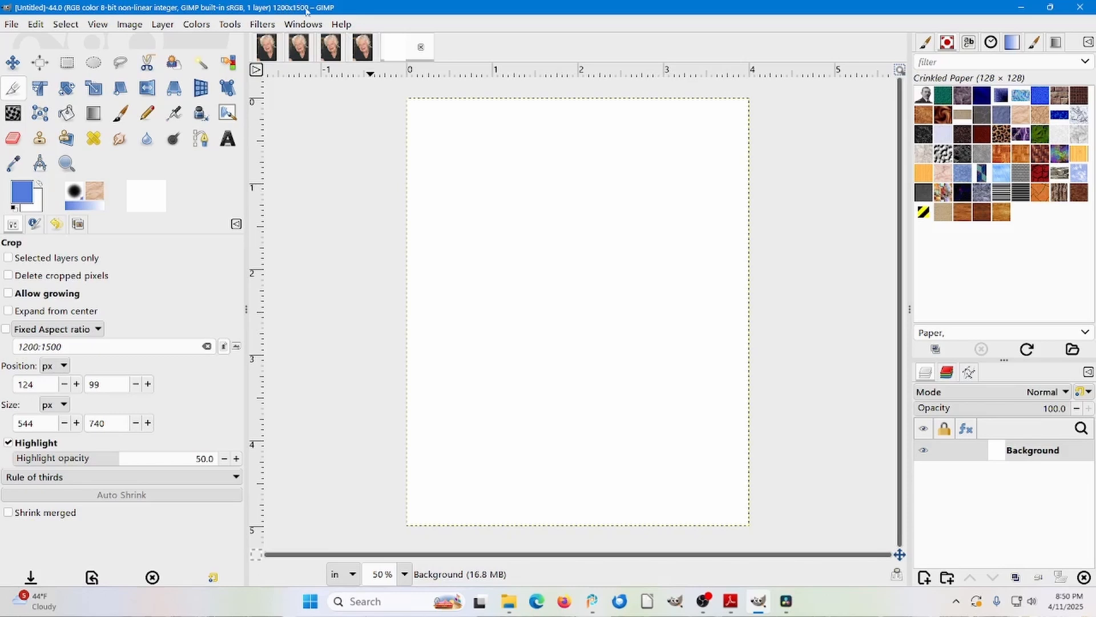
Copy the portrait from the last duplicate and paste it into the blank 4 × 5 inch image
left_click(364, 51)
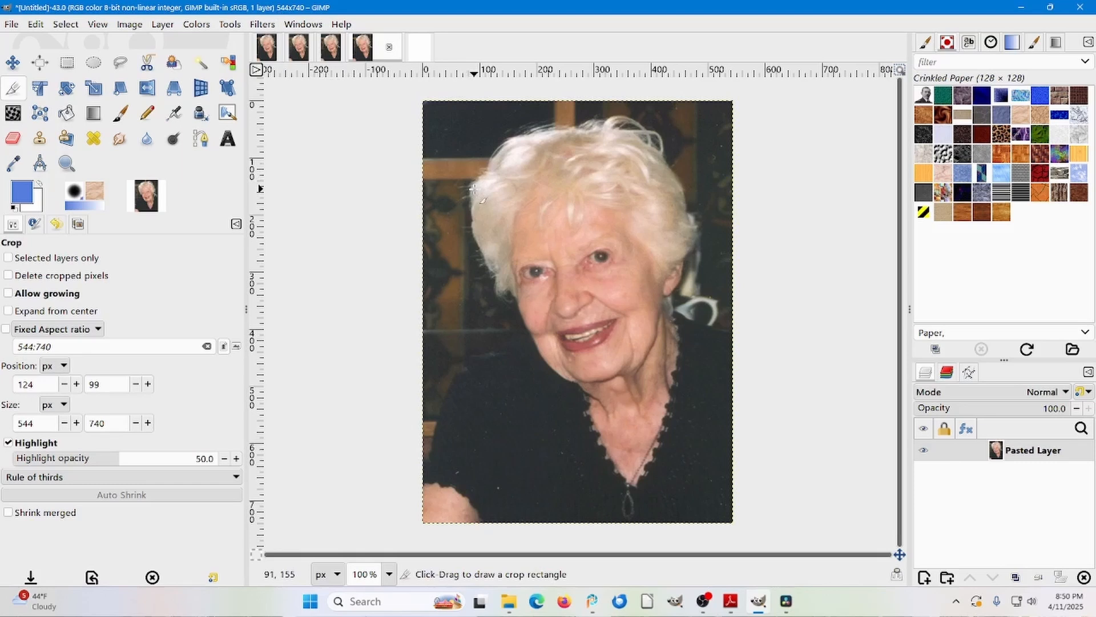
key("ctrl+c")
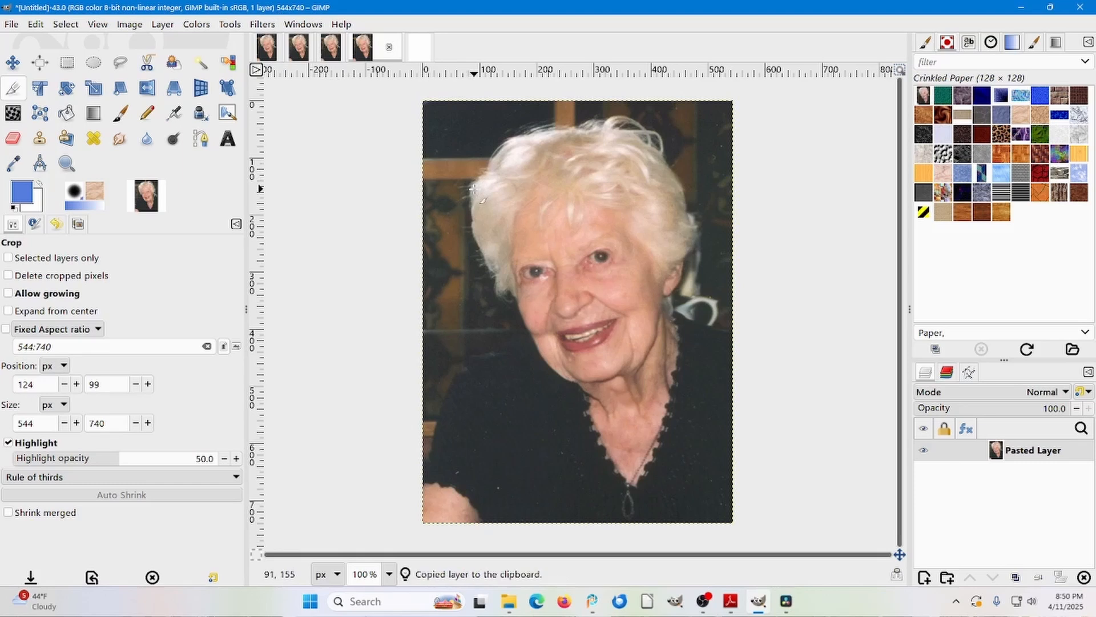
left_click(417, 49)
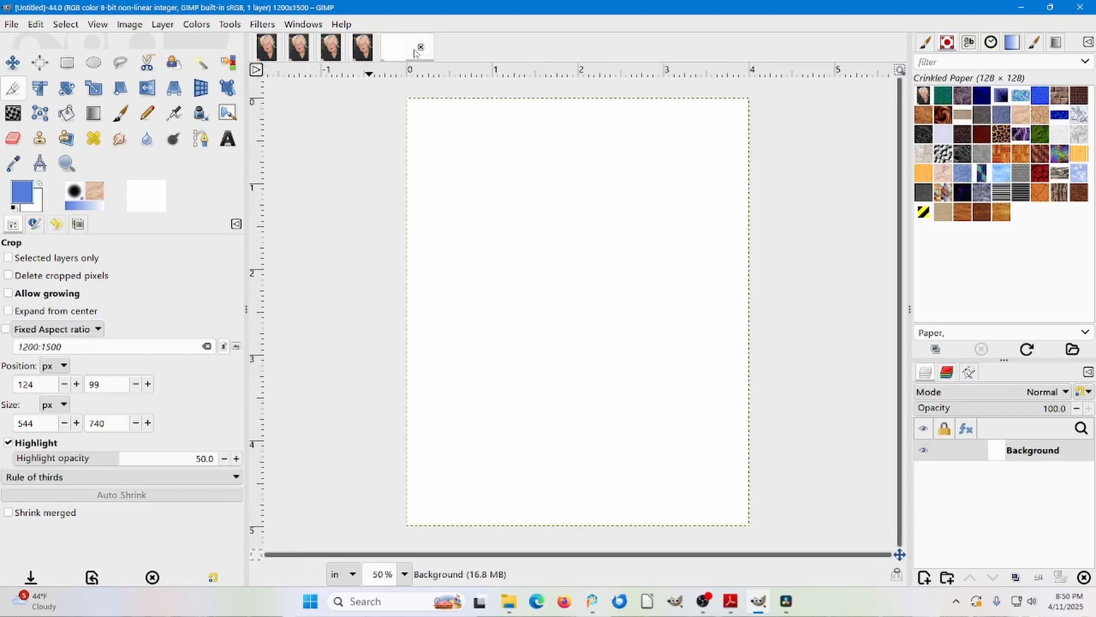
left_click(510, 245)
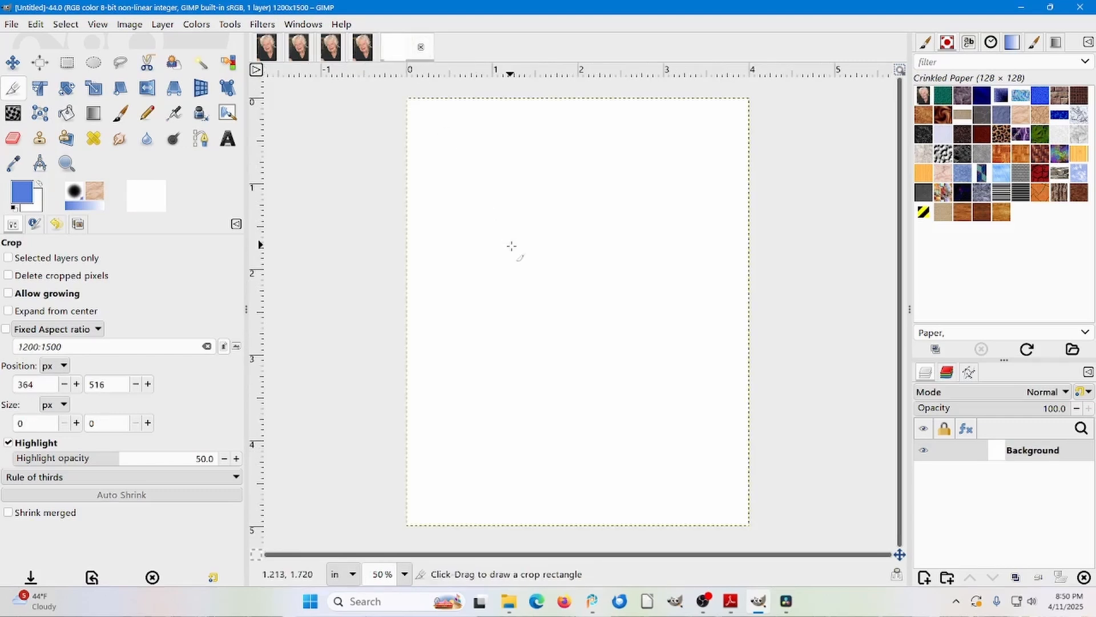
key("ctrl+v")
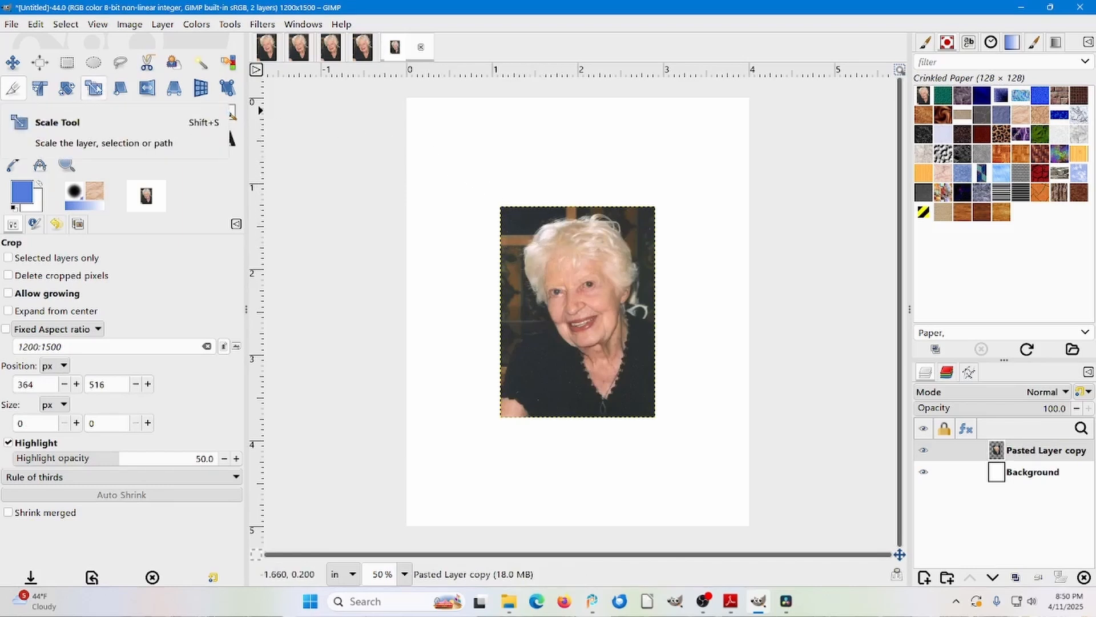
Scale the pasted portrait layer proportionally around its center to about 3.96 × 5.39 inches, nearly filling the canvas width
left_click(93, 88)
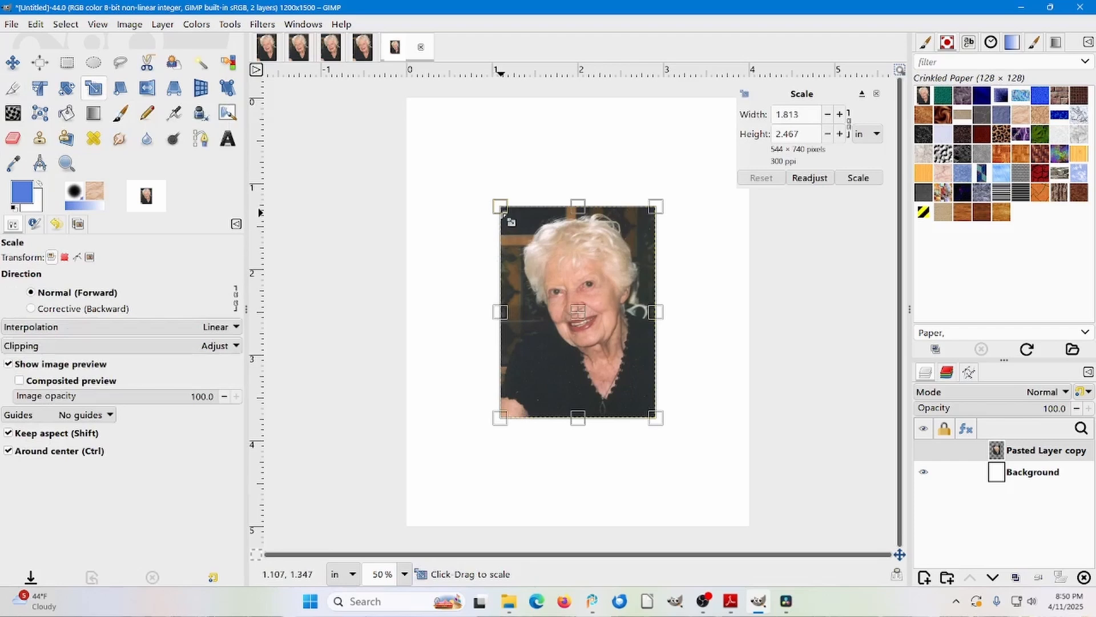
left_click_drag(502, 215, 313, 22)
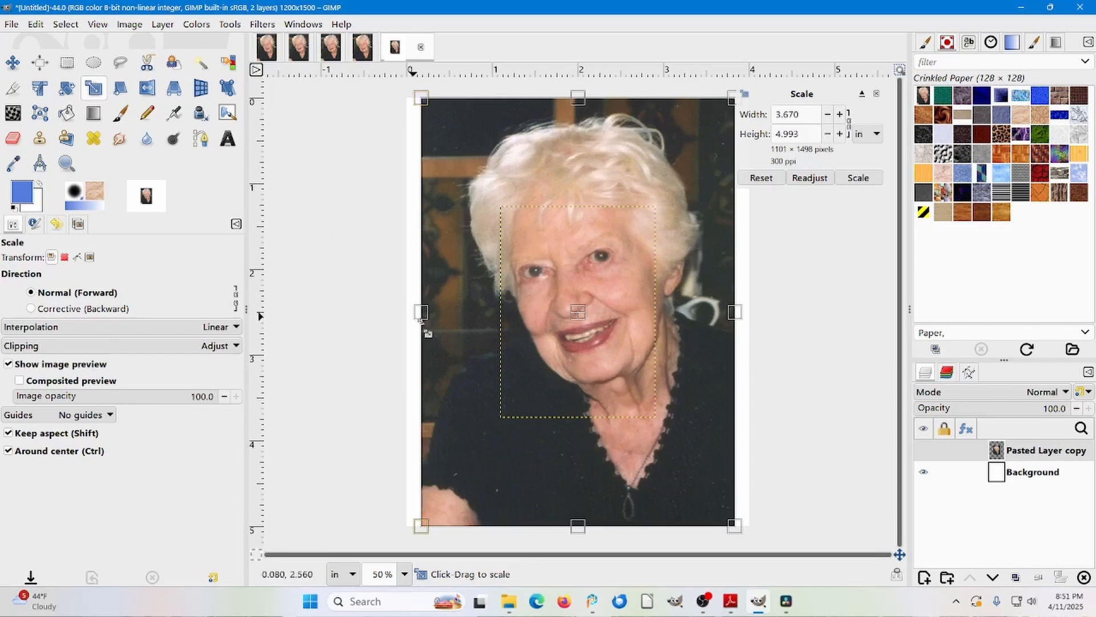
left_click_drag(421, 314, 418, 313)
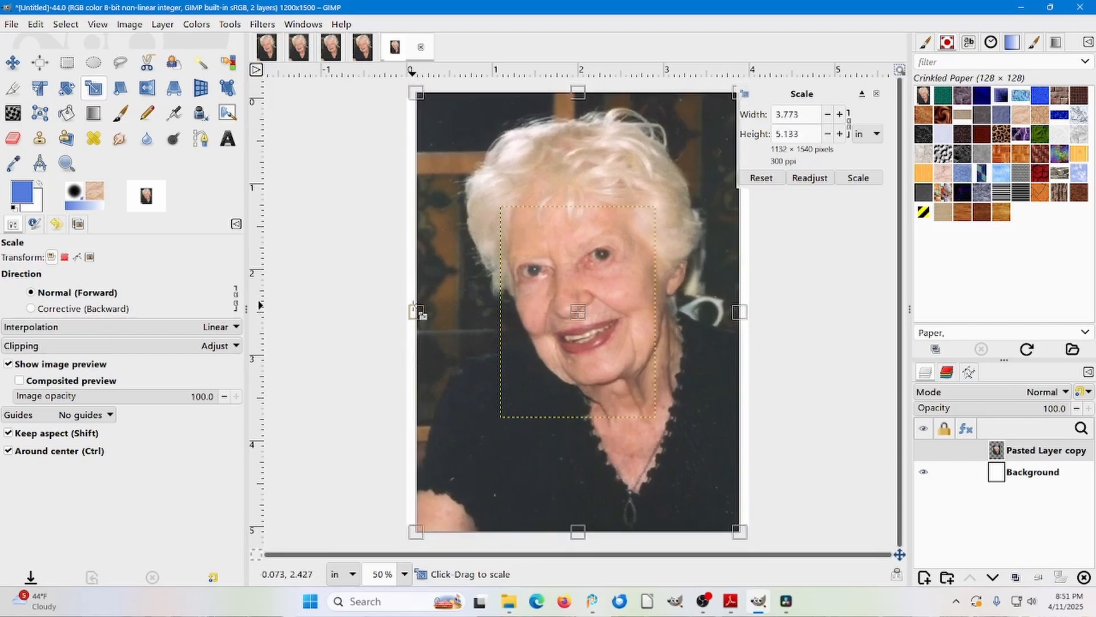
mouse_move(471, 253)
left_mouse_down()
mouse_move(457, 251)
mouse_move(471, 248)
left_mouse_up()
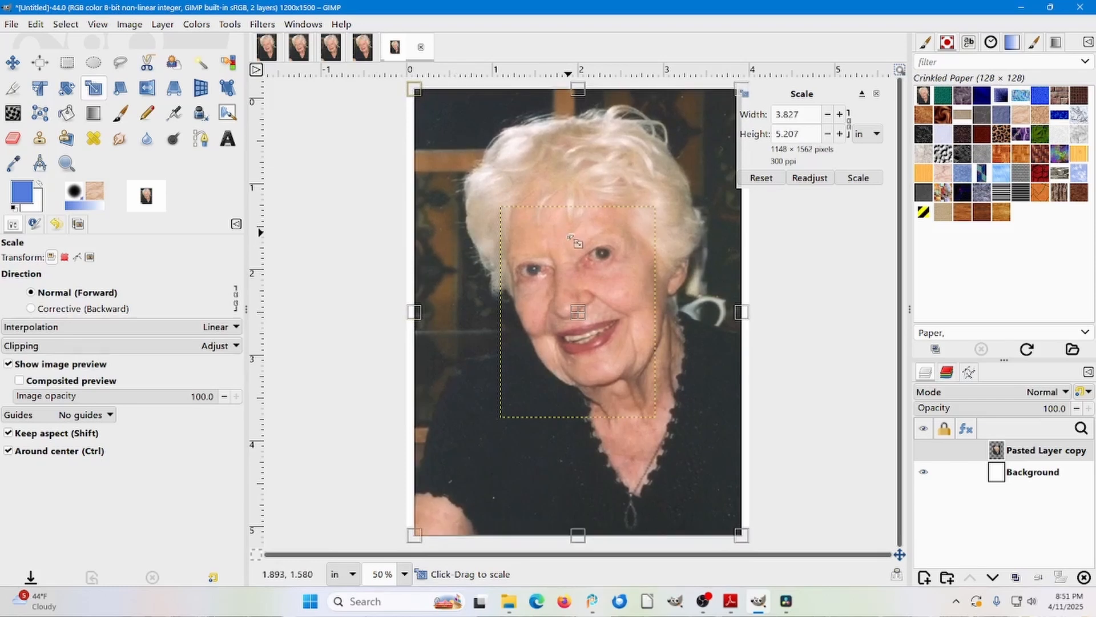
left_click_drag(572, 237, 559, 244)
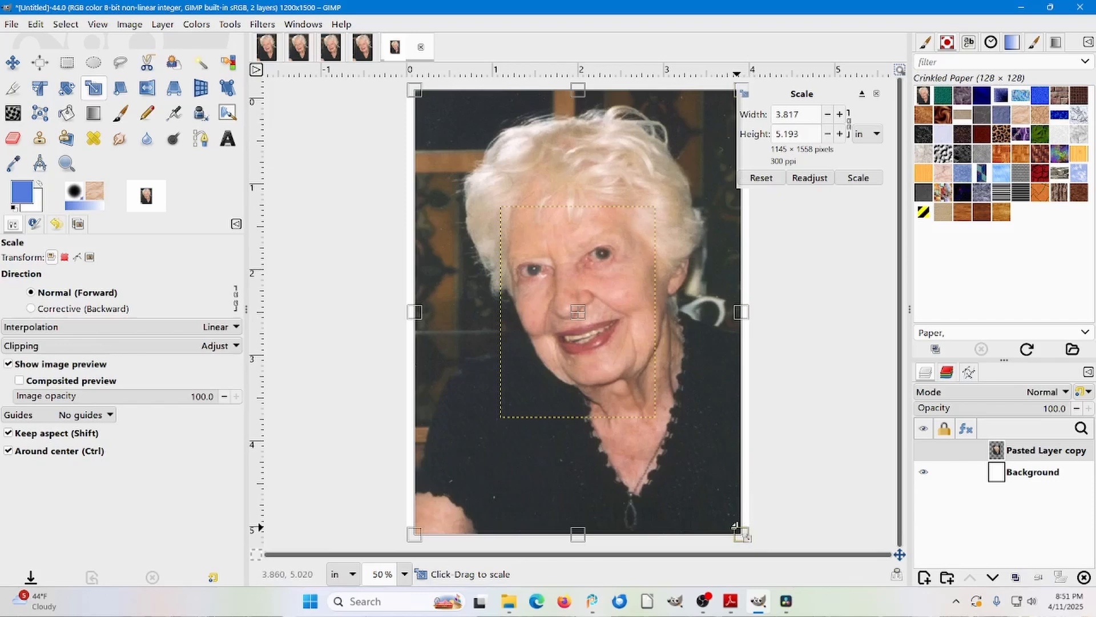
left_click_drag(741, 311, 748, 312)
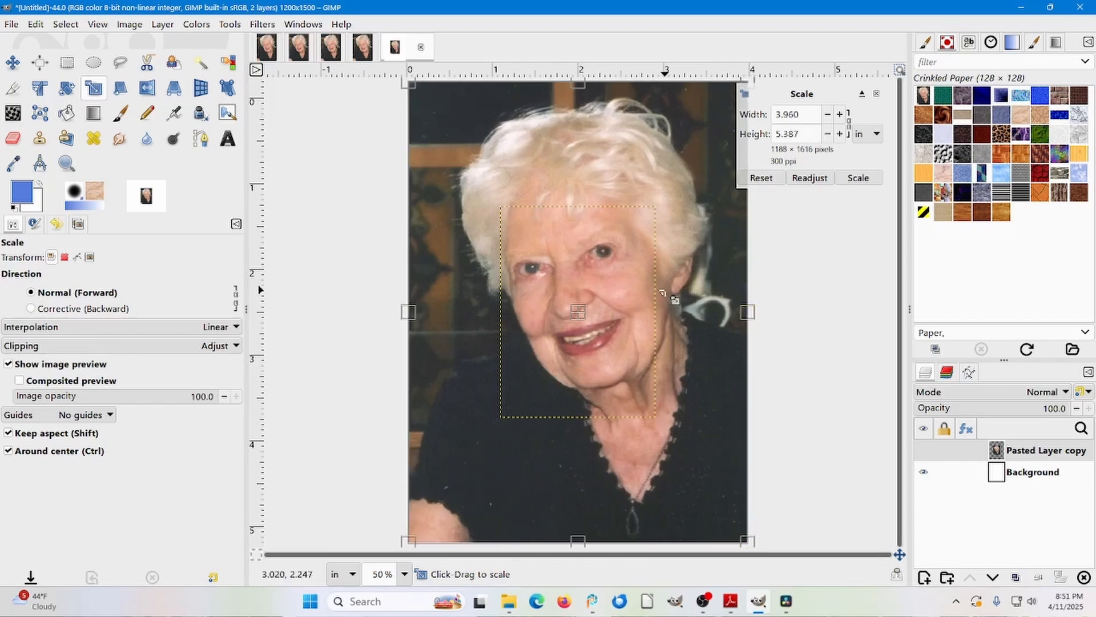
left_click(855, 177)
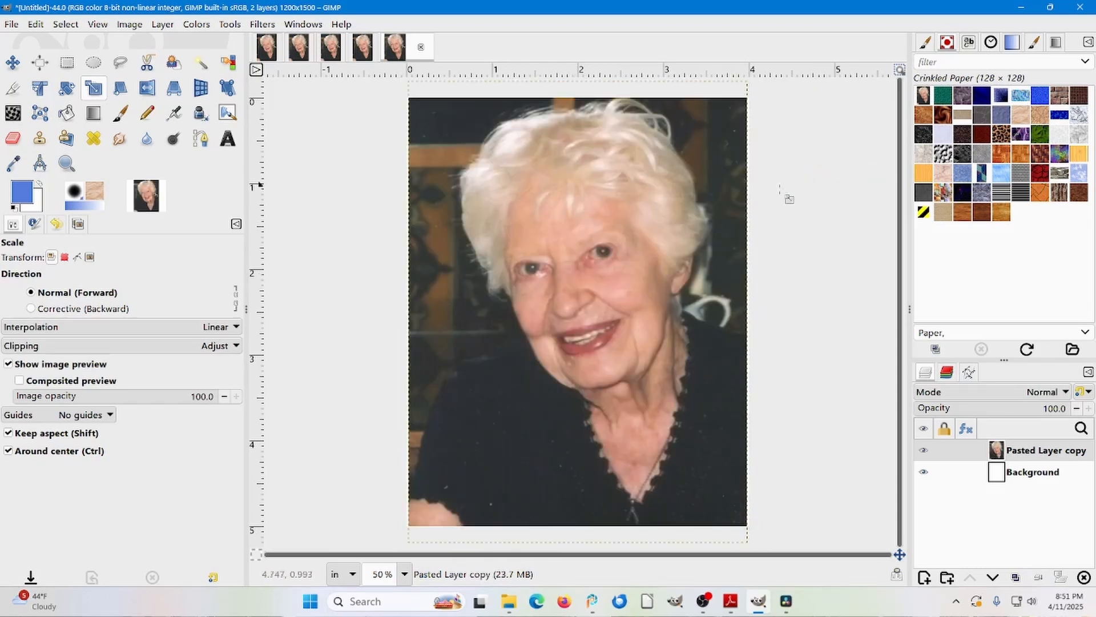
left_click(362, 52)
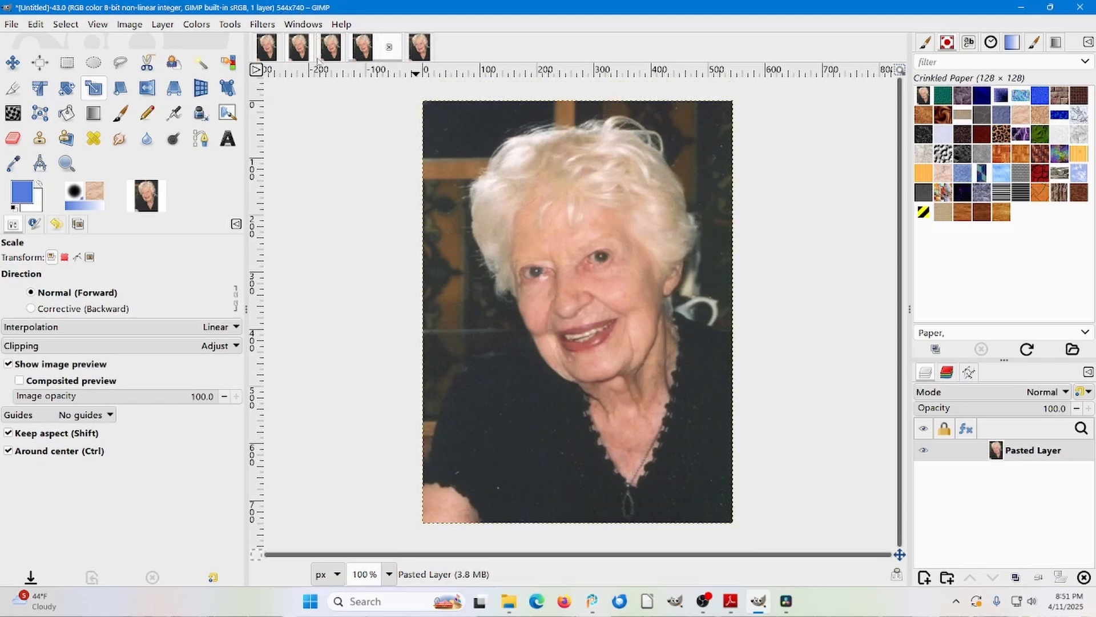
left_click(420, 48)
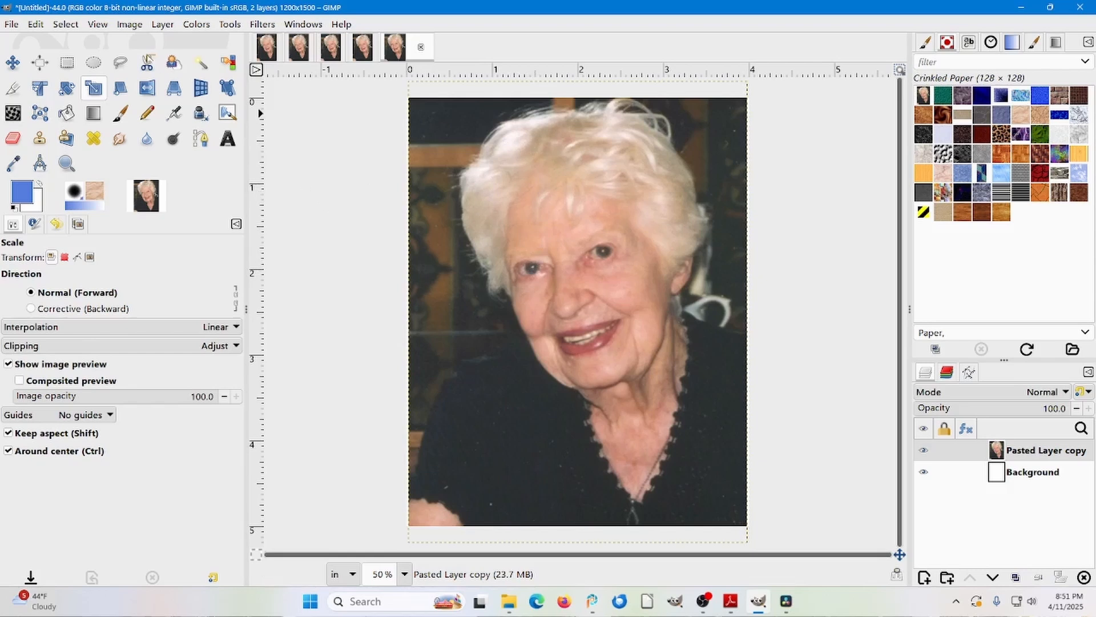
Trace the woman's hair outline with Scissors Select, from the upper left of the hair over the top and down to her ear
left_click(147, 62)
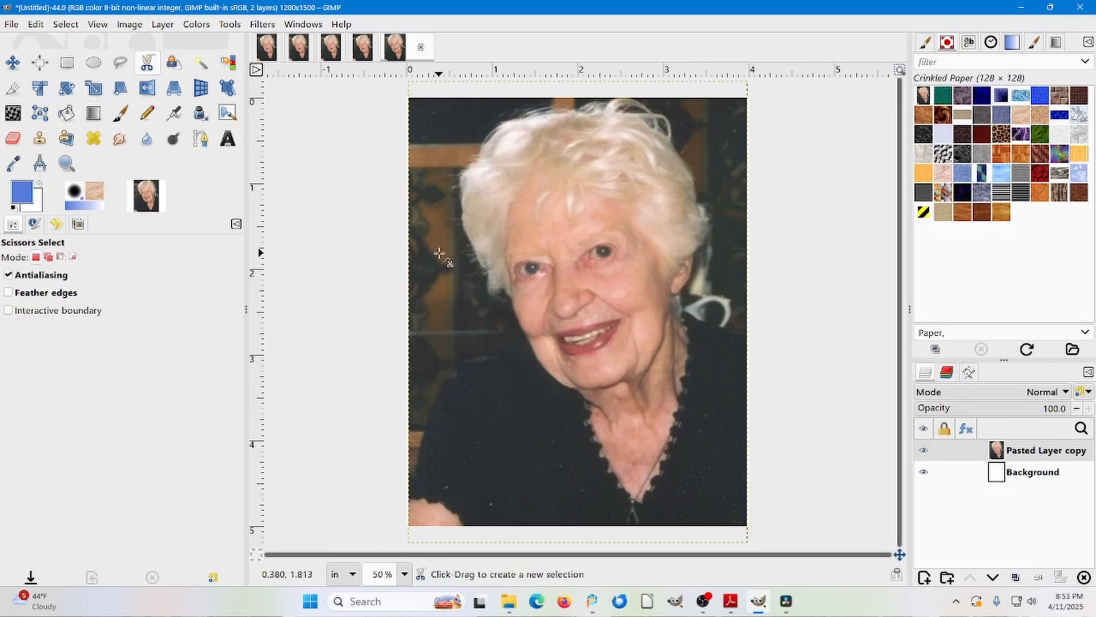
left_click(485, 138)
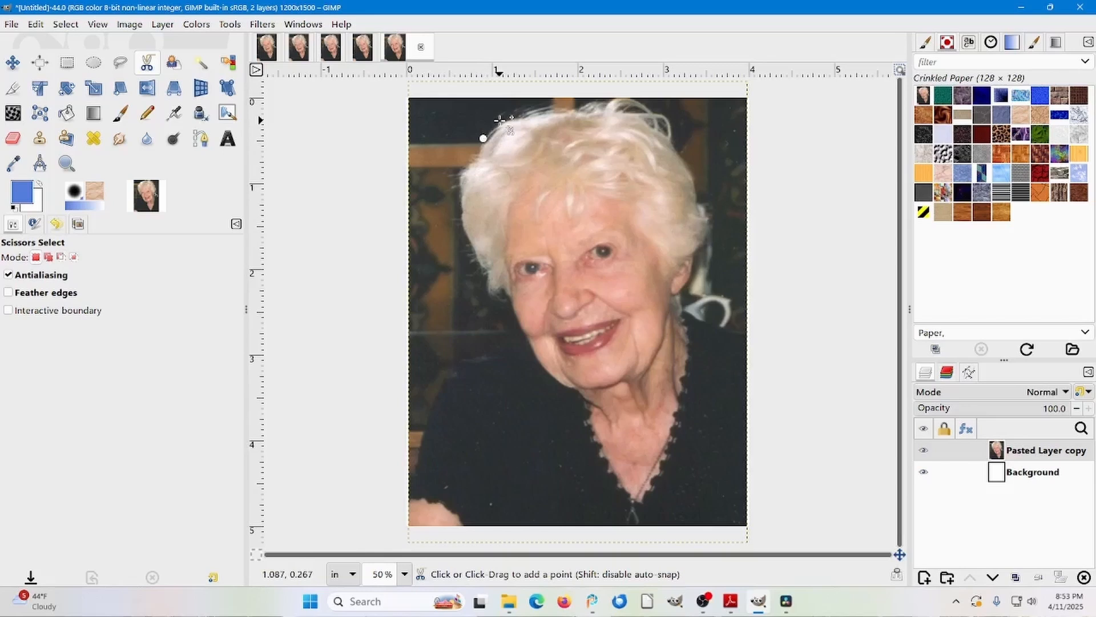
left_click(503, 121)
left_click(524, 115)
left_click(550, 111)
left_click(576, 109)
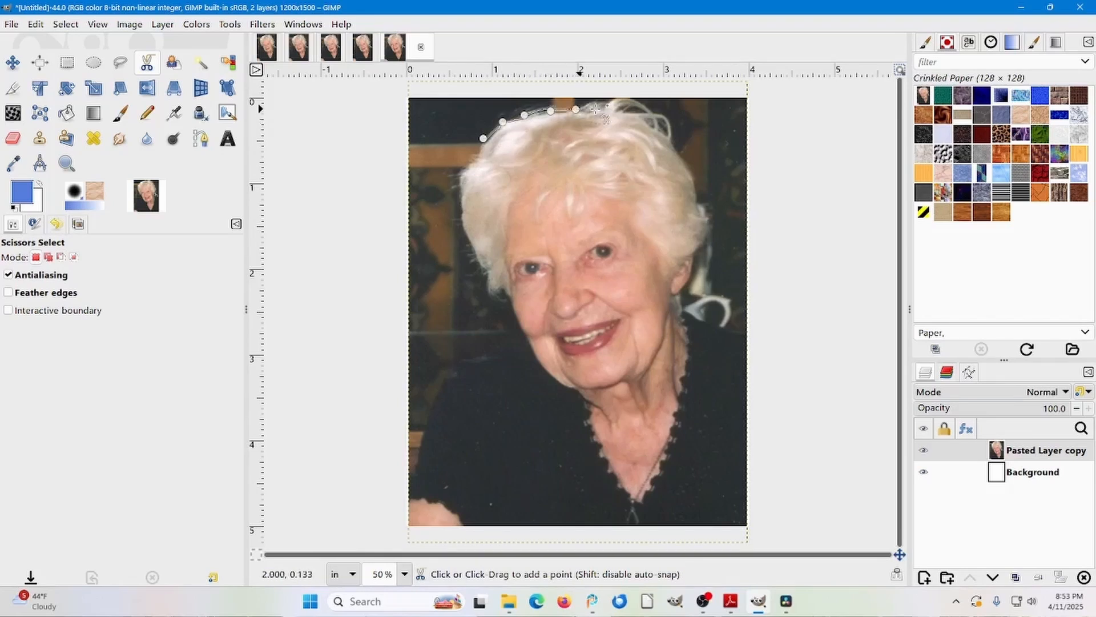
left_click(597, 109)
left_click(617, 111)
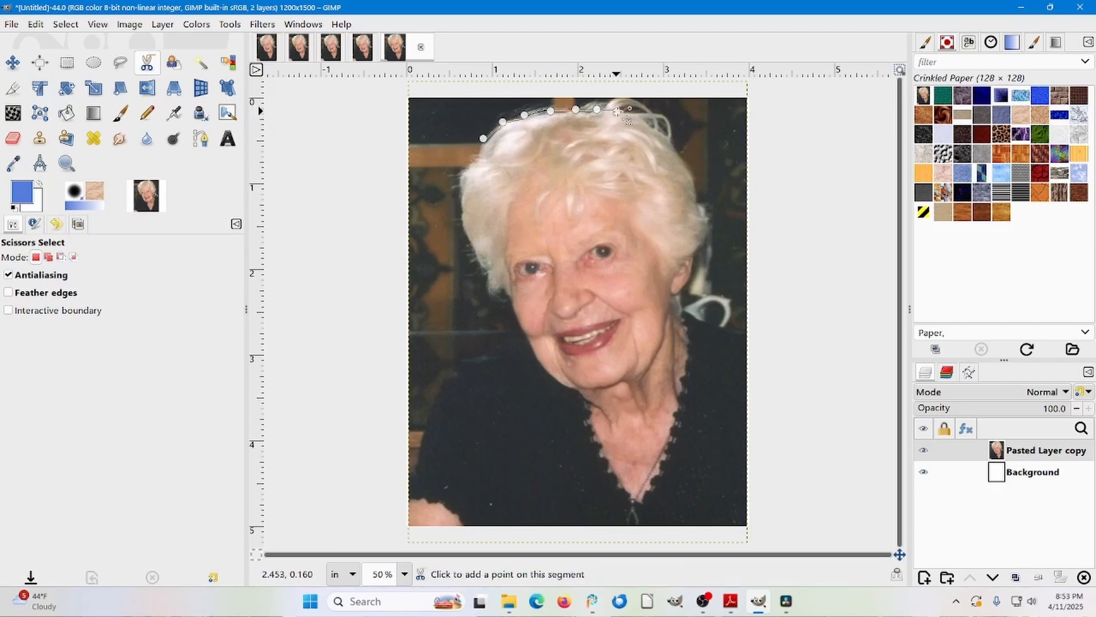
left_click(632, 115)
left_click(645, 120)
left_click(657, 130)
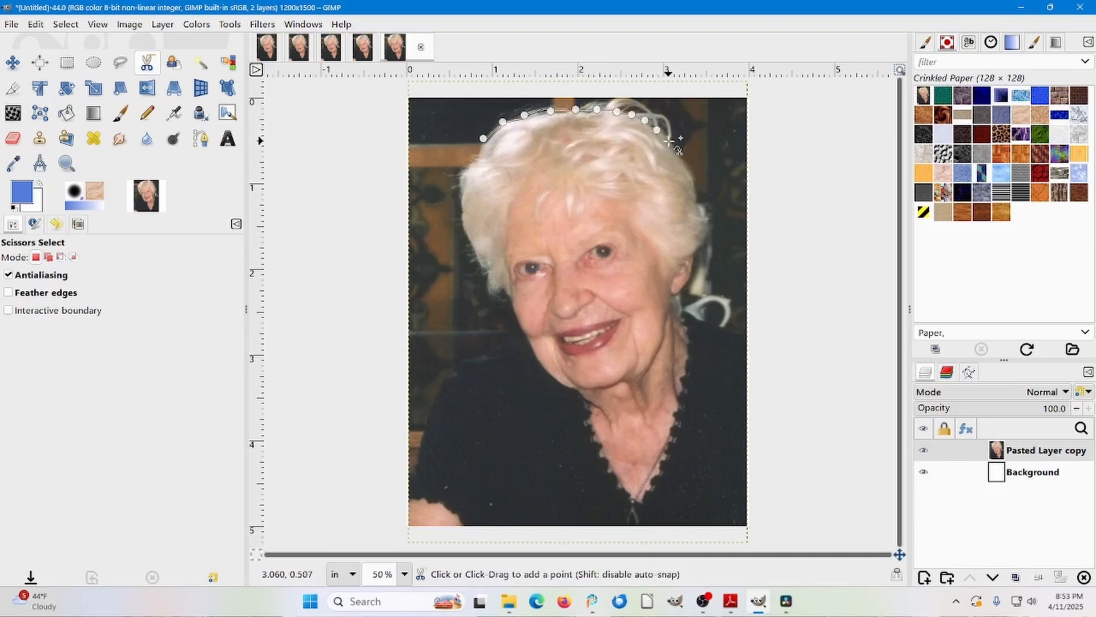
left_click(669, 141)
left_click(678, 153)
left_click(686, 163)
left_click(694, 183)
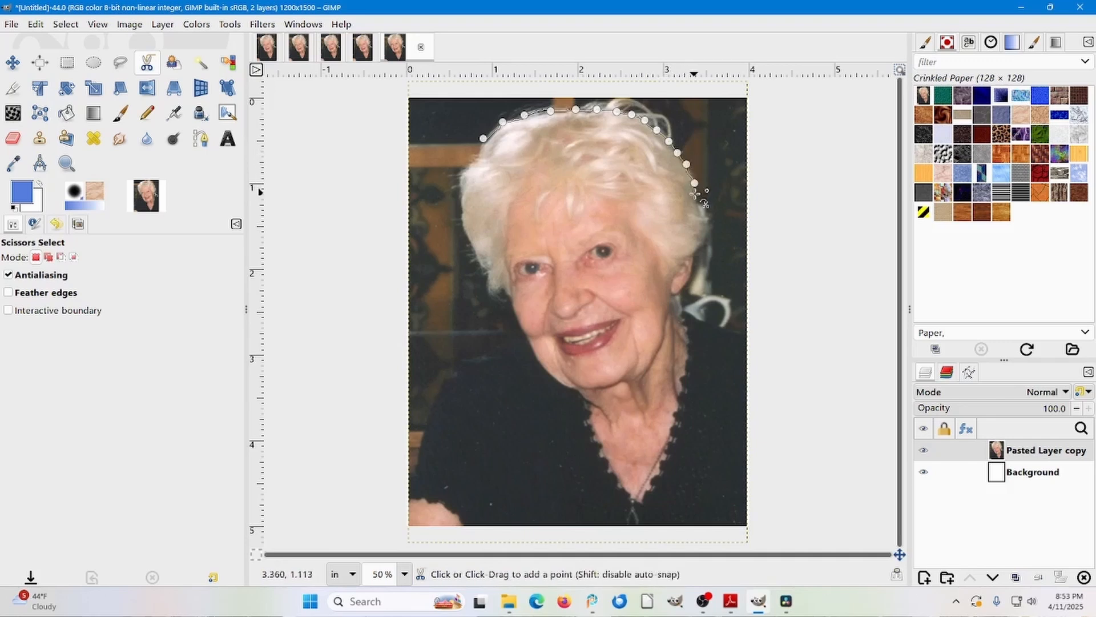
left_click(696, 201)
left_click(706, 210)
left_click(707, 220)
left_click(710, 230)
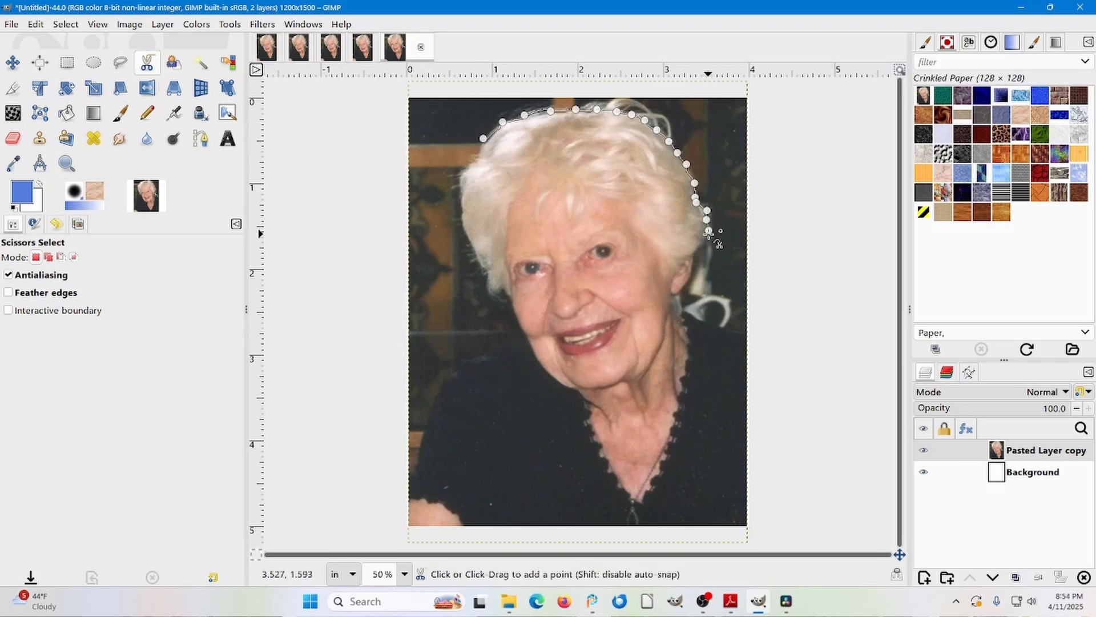
left_click(704, 238)
left_click(700, 249)
left_click(693, 257)
left_click(695, 263)
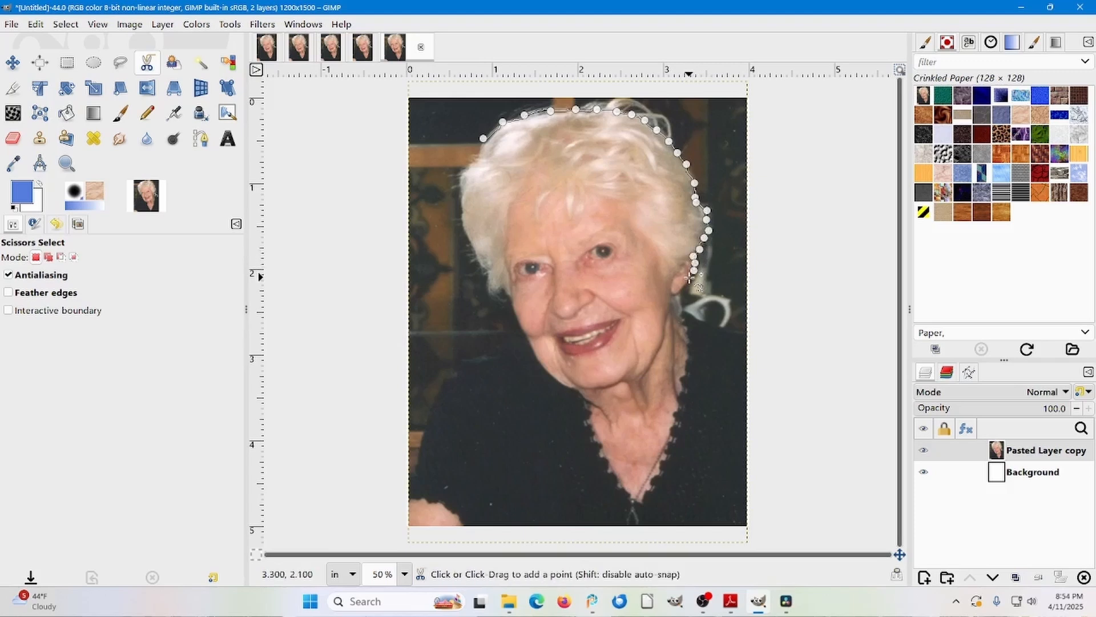
Continue the outline along the shoulder, photo edges, other shoulder and face back to its start, and turn it into a selection
left_click(685, 287)
left_click(698, 291)
left_click(712, 295)
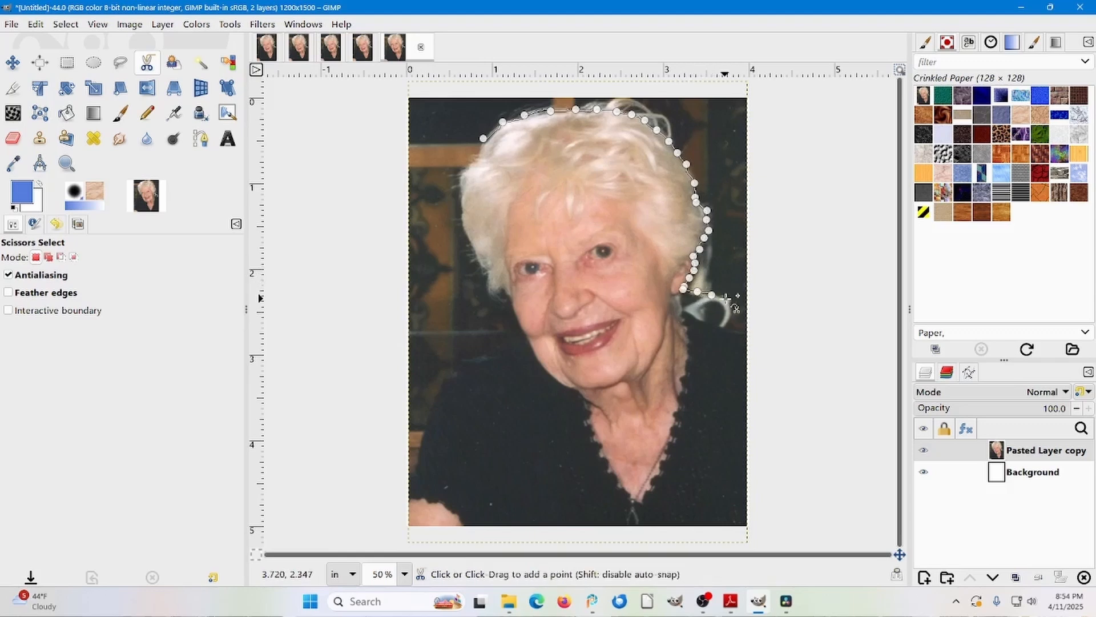
left_click(726, 299)
left_click(740, 306)
left_click(747, 308)
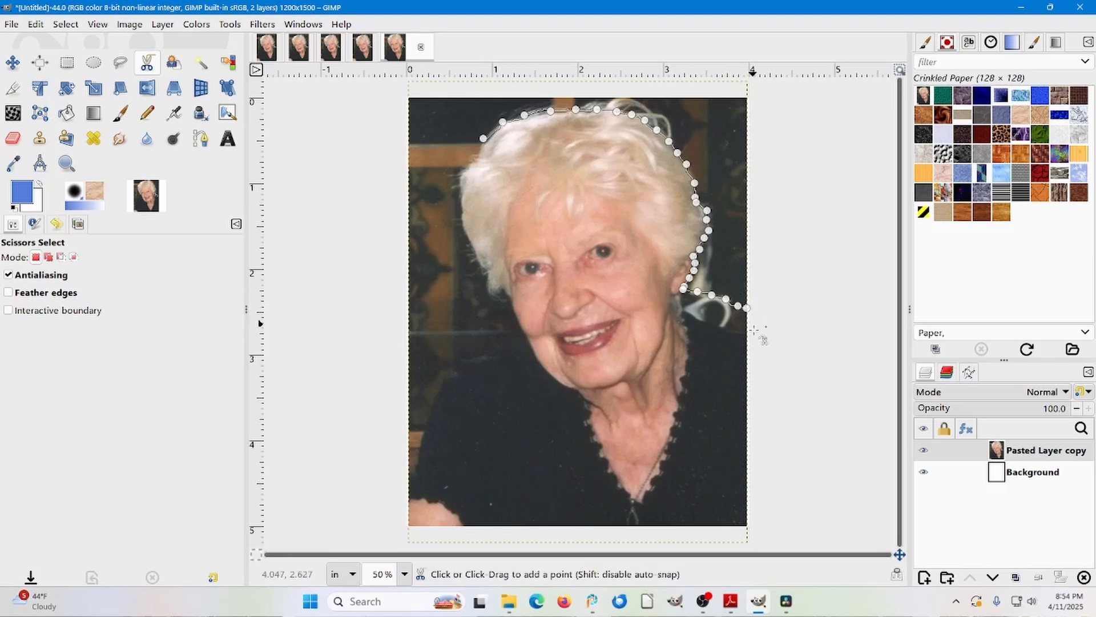
left_click(743, 523)
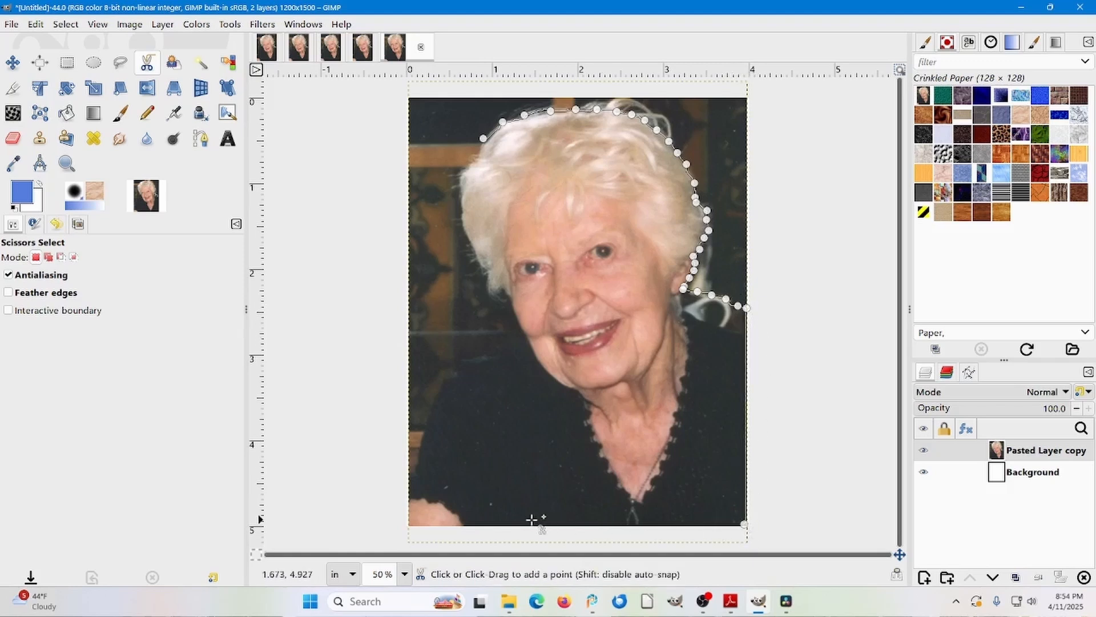
left_click(413, 522)
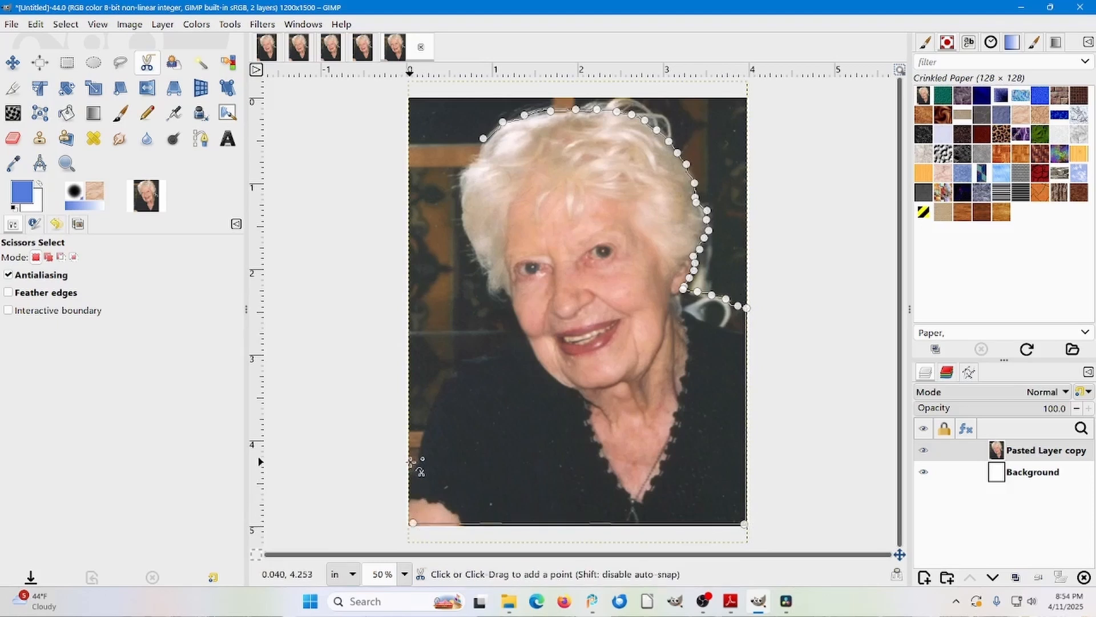
left_click(419, 461)
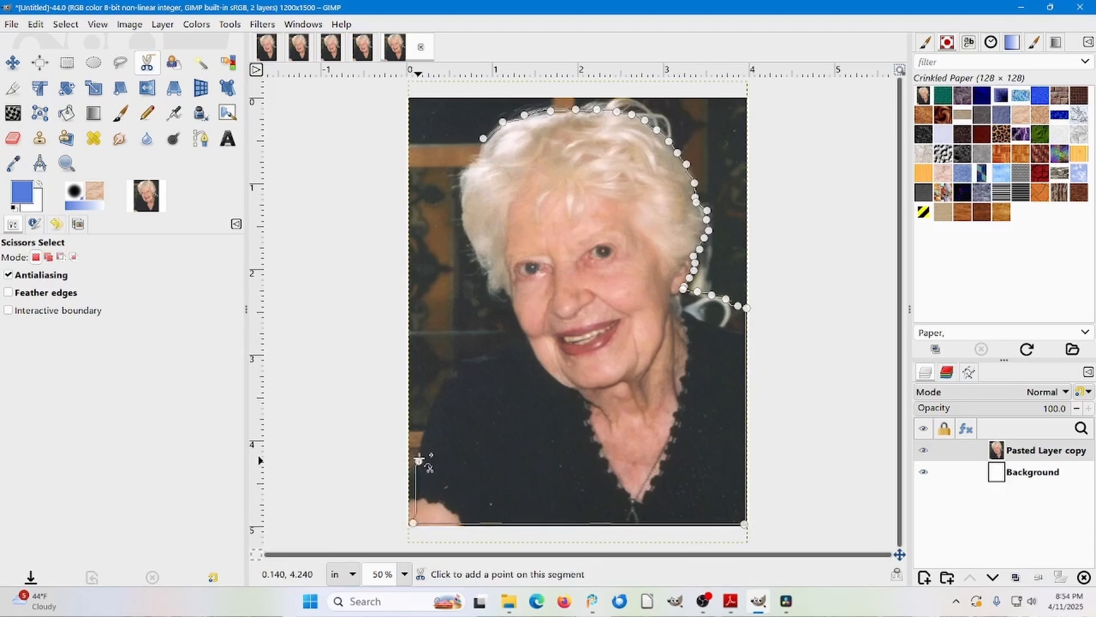
left_click(425, 431)
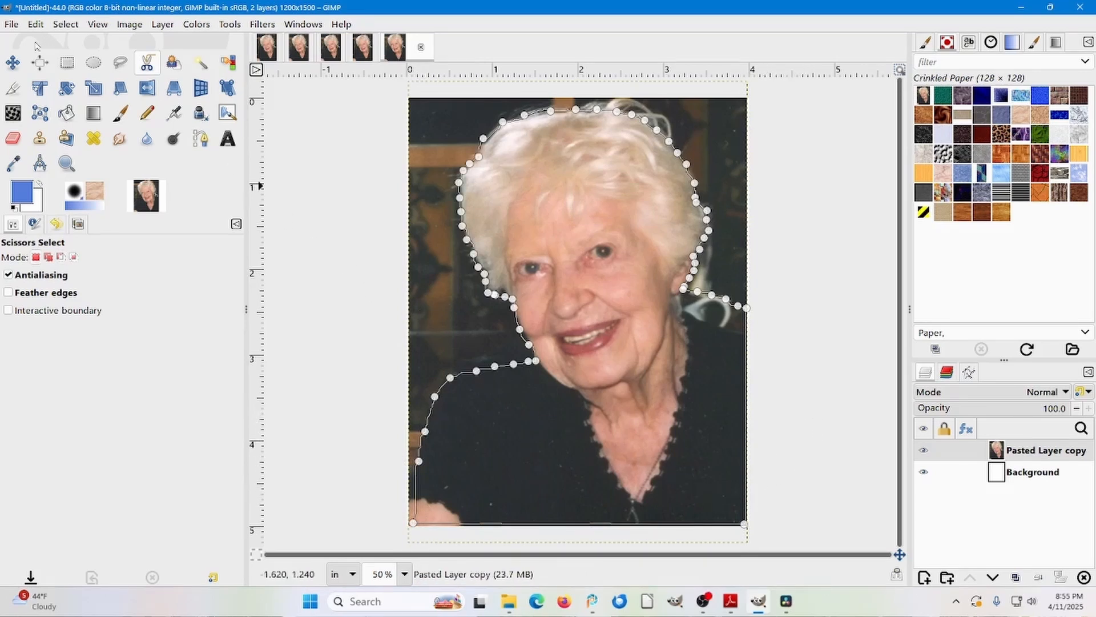
left_click(13, 61)
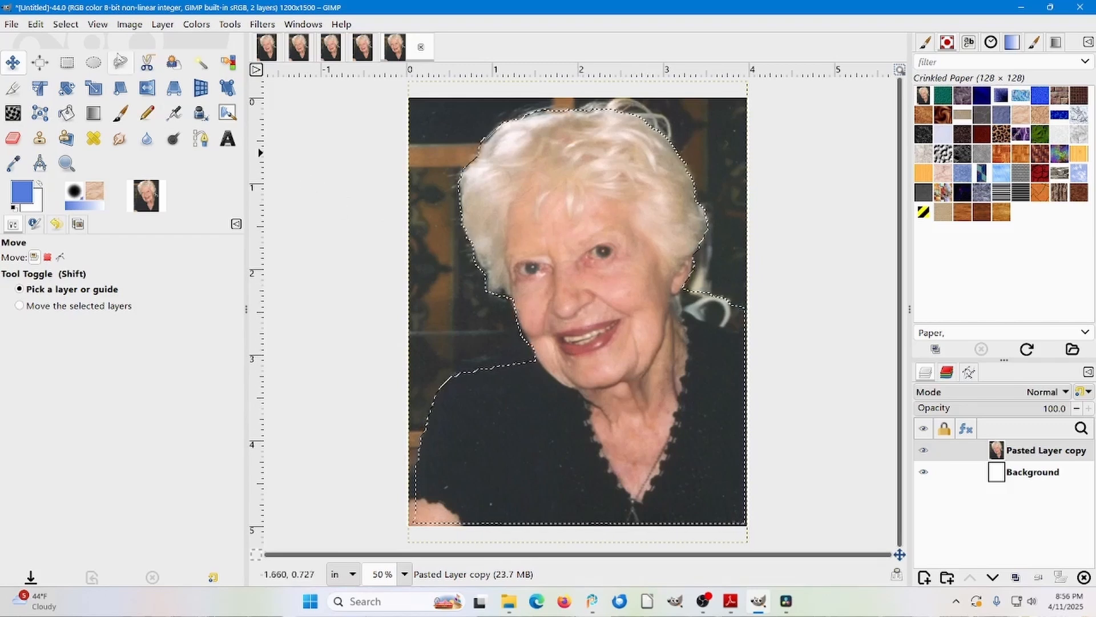
Invert the selection and delete the photo background around the woman, with the colours reset to default black and white
left_click(67, 24)
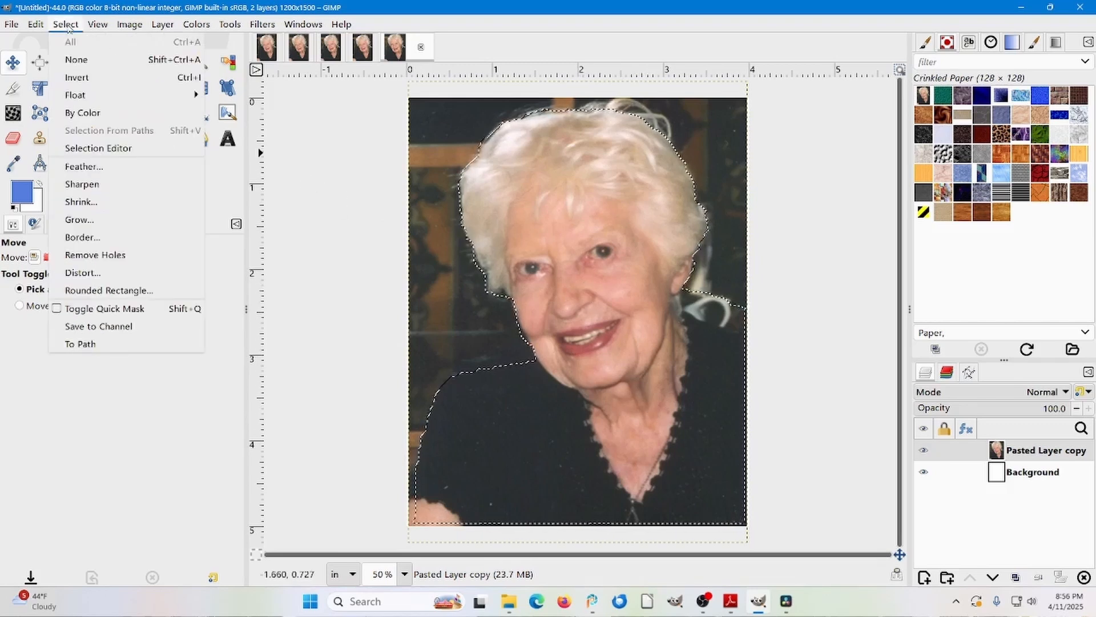
left_click(80, 81)
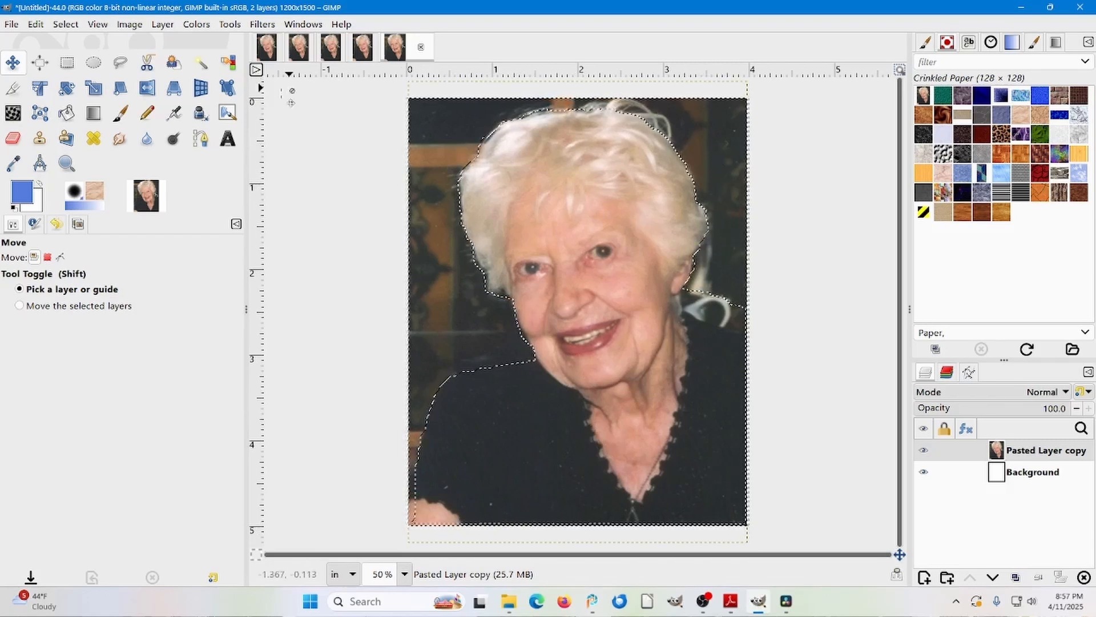
left_click(14, 209)
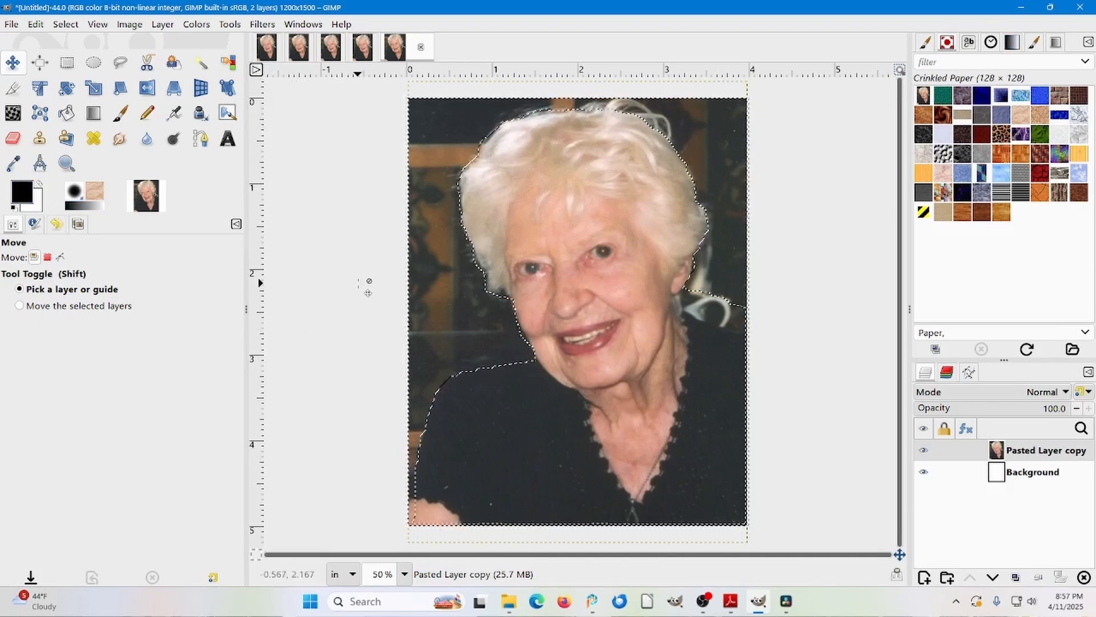
key("Delete")
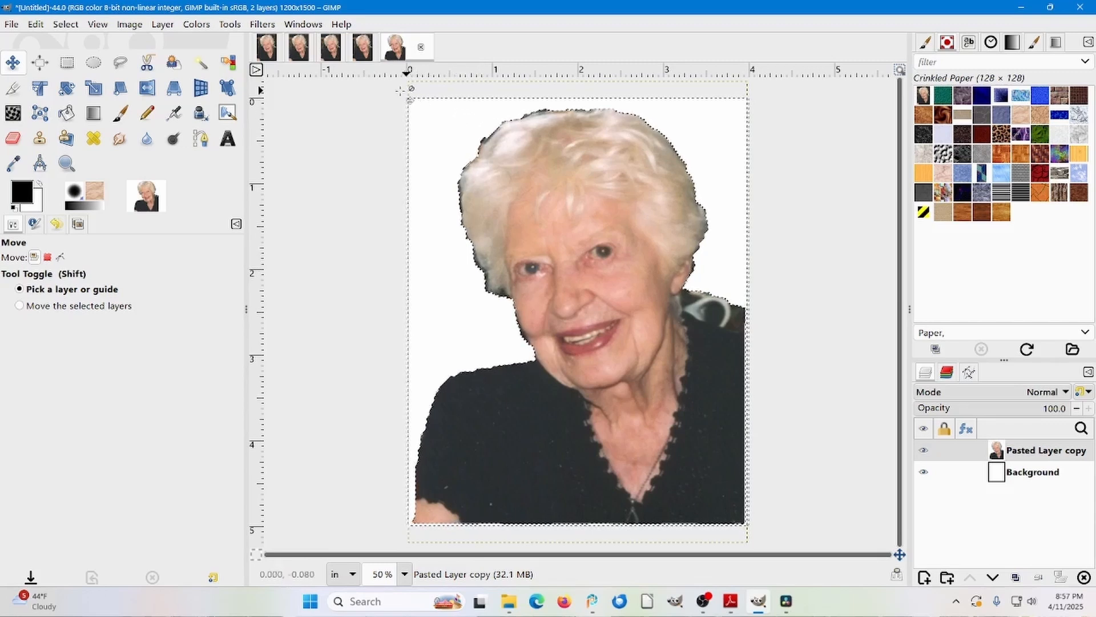
Duplicate the cut-out portrait image and fill the copy's selected background with the Bricks pattern
left_click(130, 25)
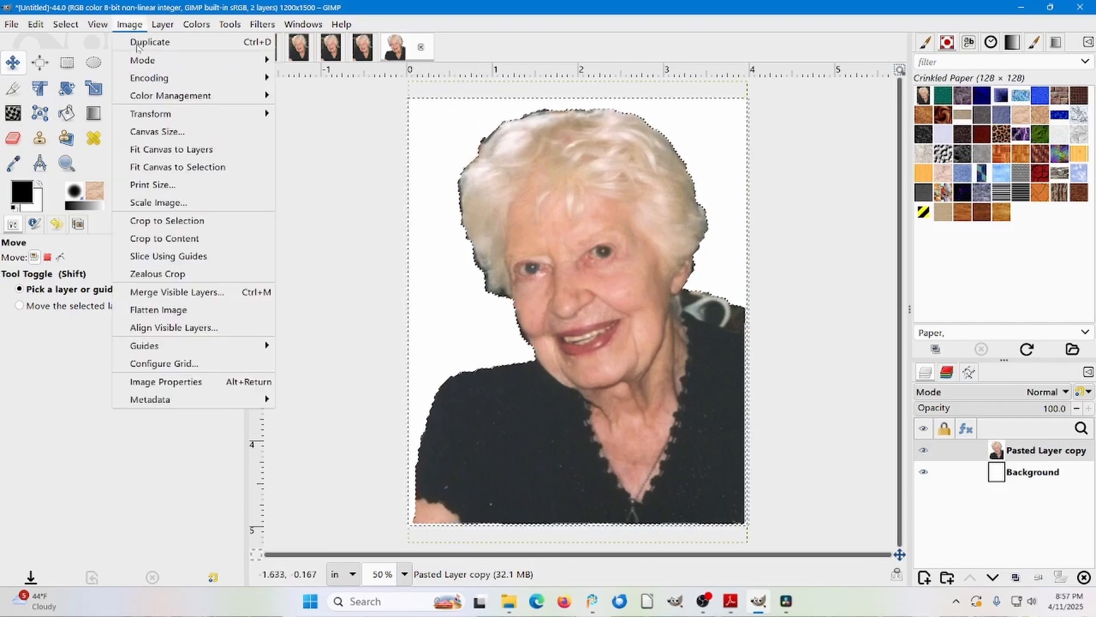
left_click(149, 42)
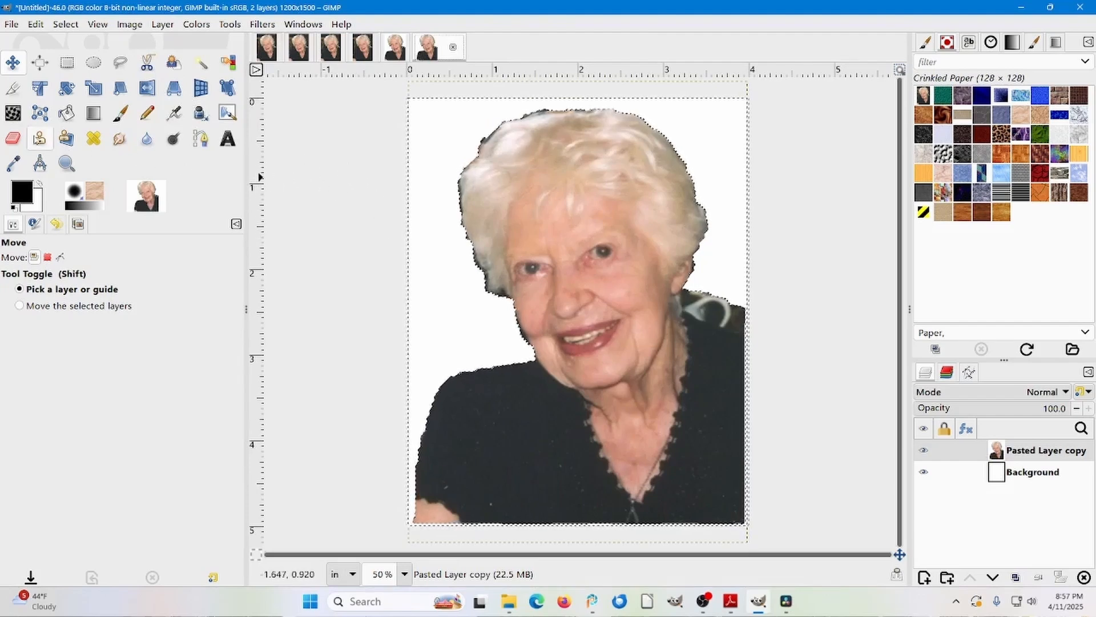
left_click(66, 113)
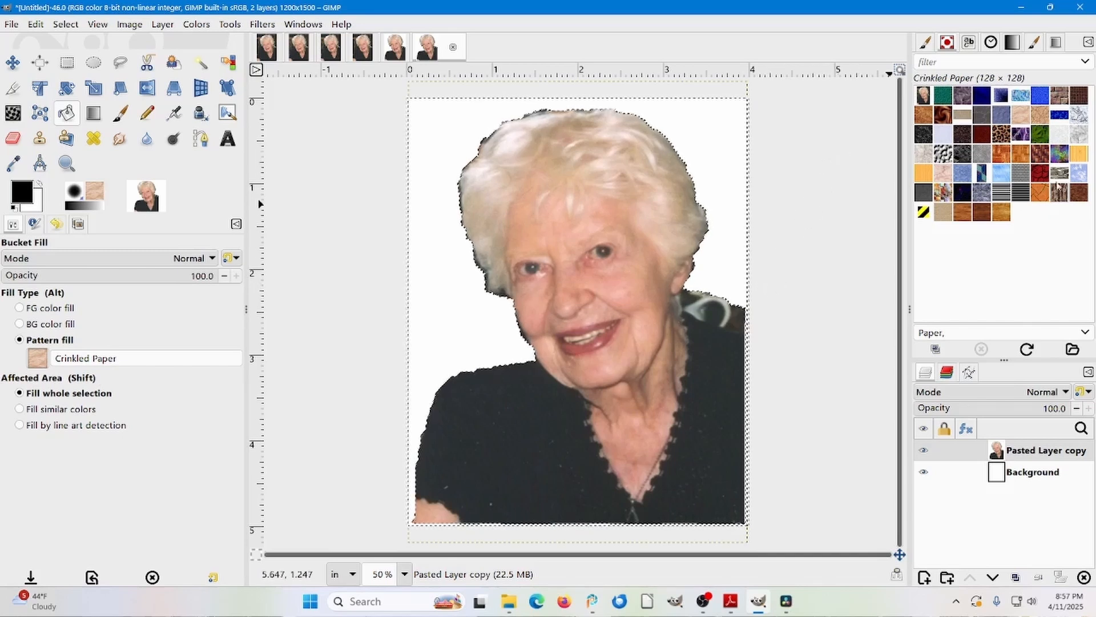
left_click(1060, 96)
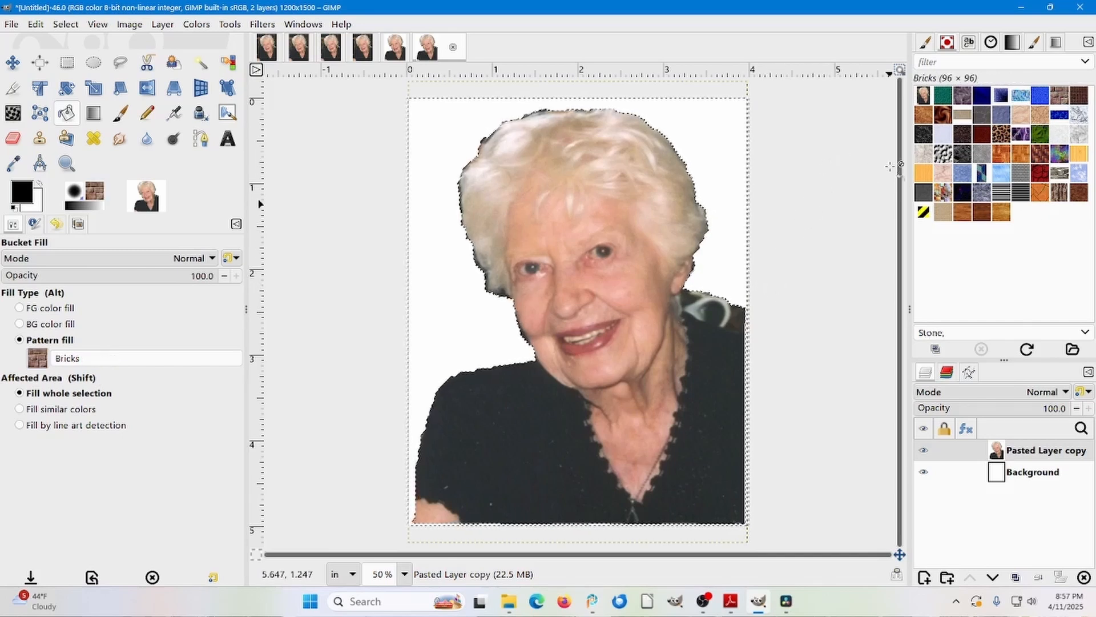
left_click(728, 157)
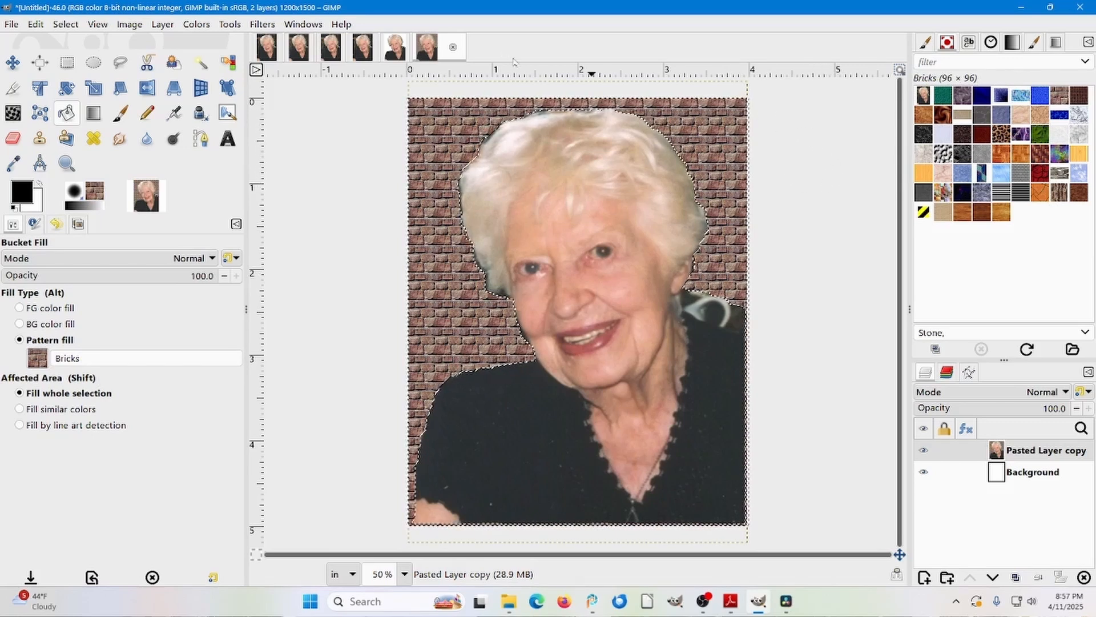
Return to the original white-background cut-out portrait and make another duplicate of it
left_click(392, 50)
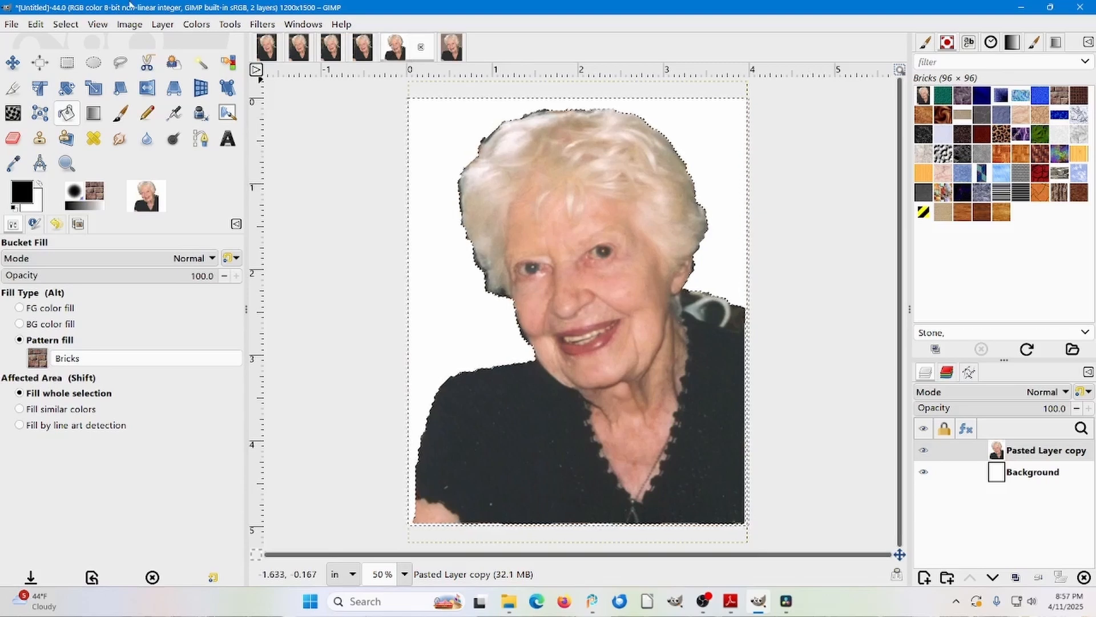
left_click(129, 24)
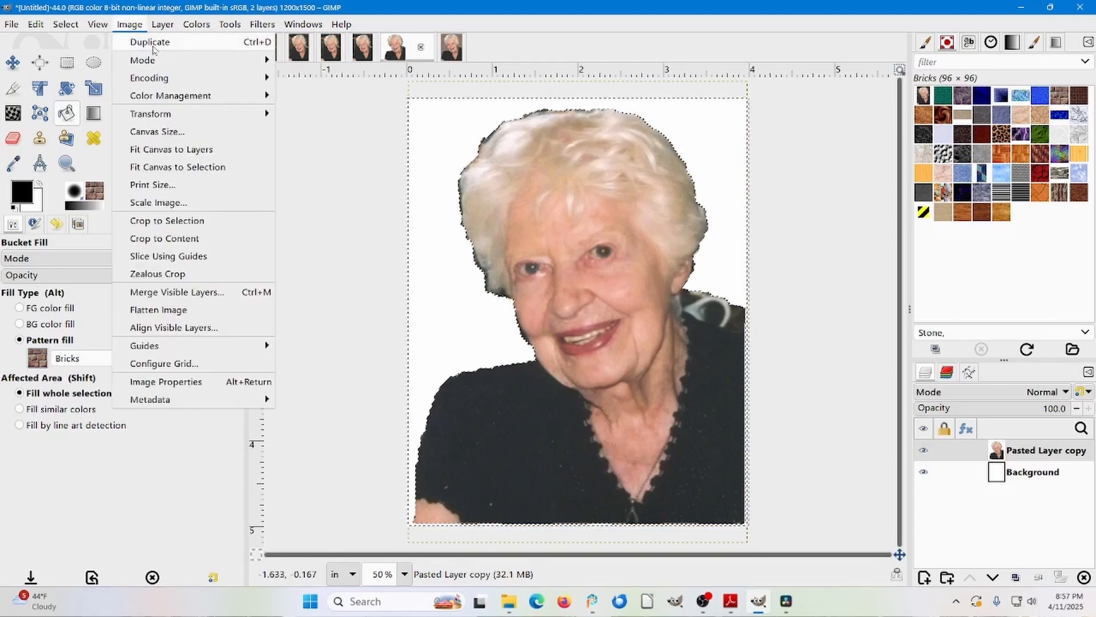
left_click(151, 43)
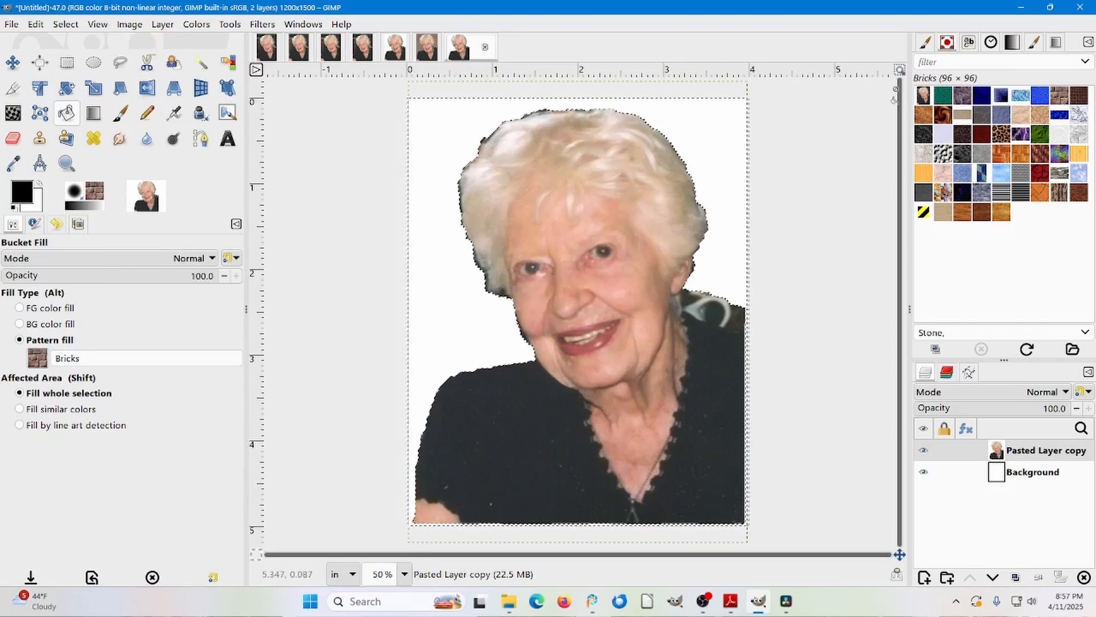
Set up the Gradient tool with a light blue foreground colour, 9fa9f4
left_click(928, 43)
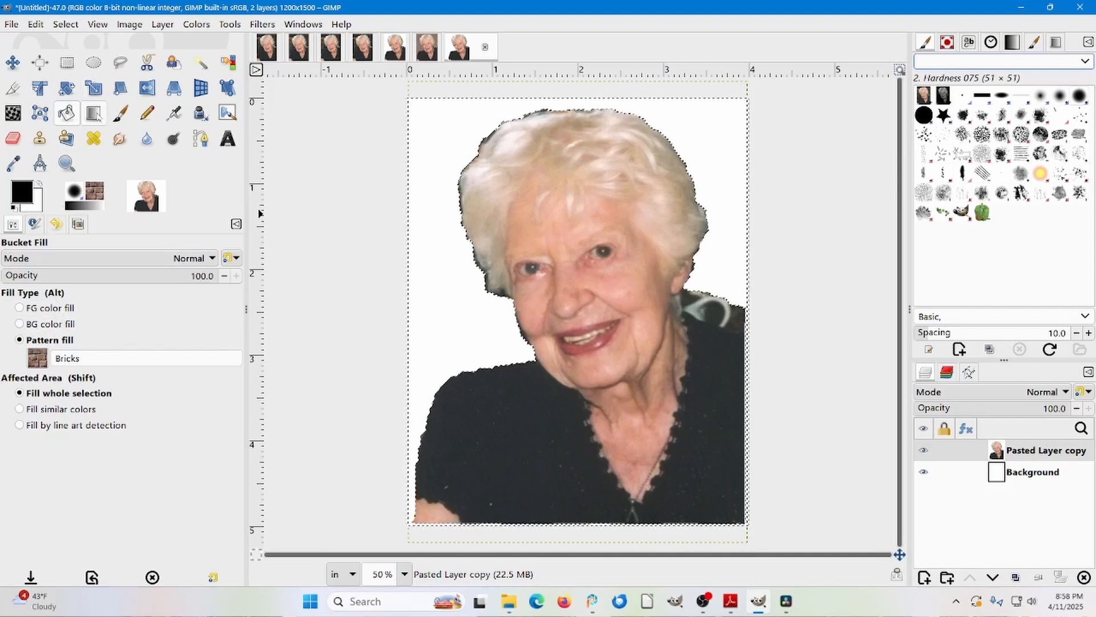
left_click(95, 114)
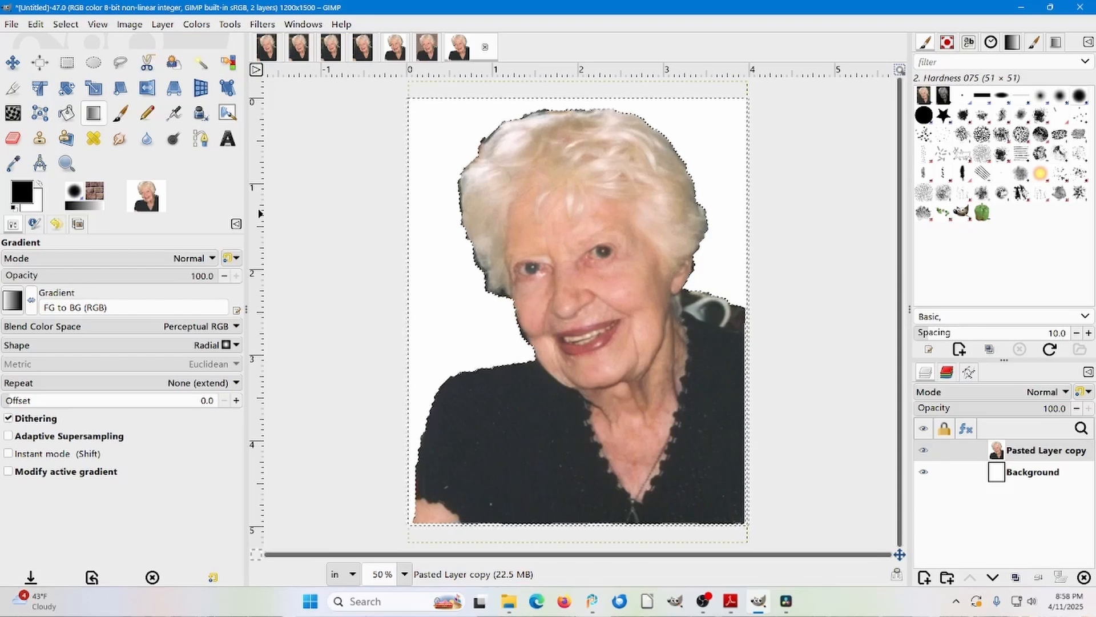
left_click(20, 194)
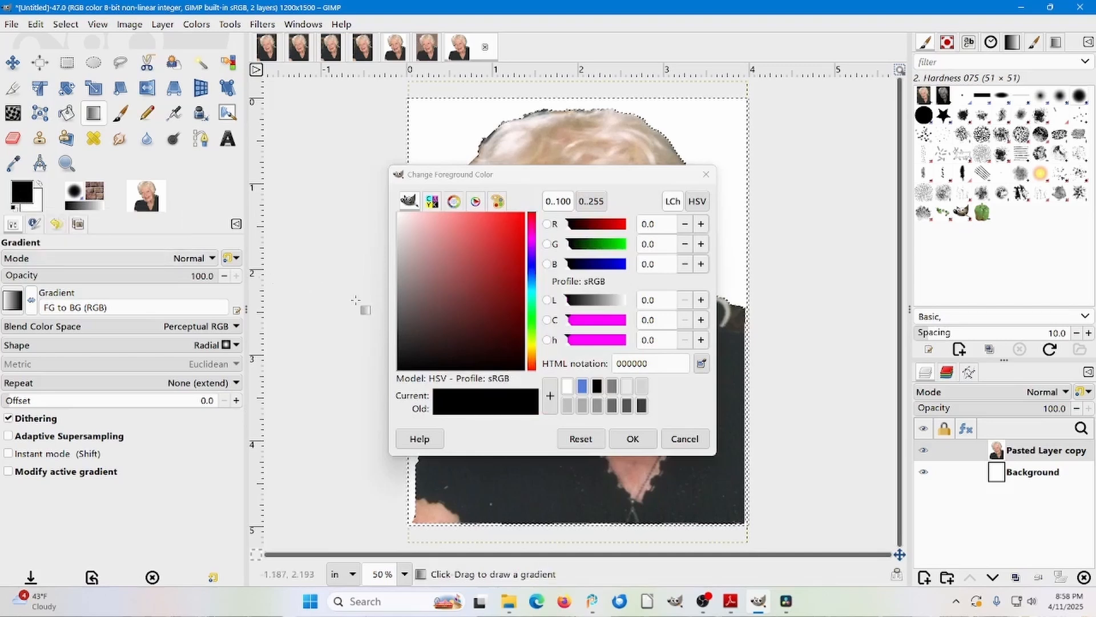
left_click(532, 273)
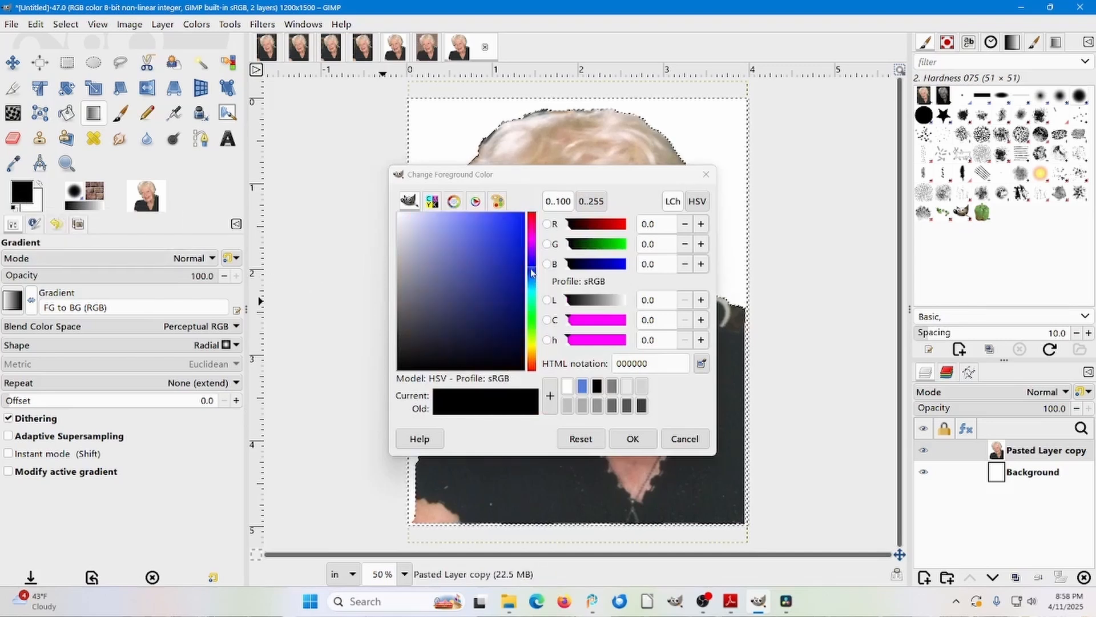
left_click(441, 221)
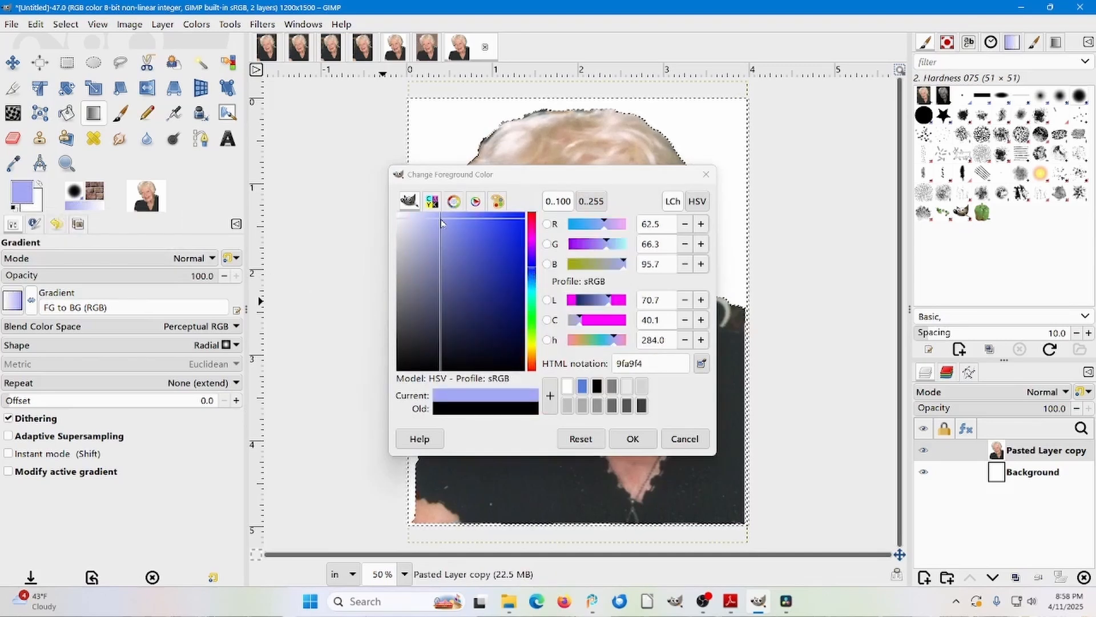
left_click(631, 438)
Discard a small trial gradient in the upper-left corner and apply a radial FG to BG gradient centred on the woman's face, extending past the top edge
left_click_drag(415, 117, 458, 155)
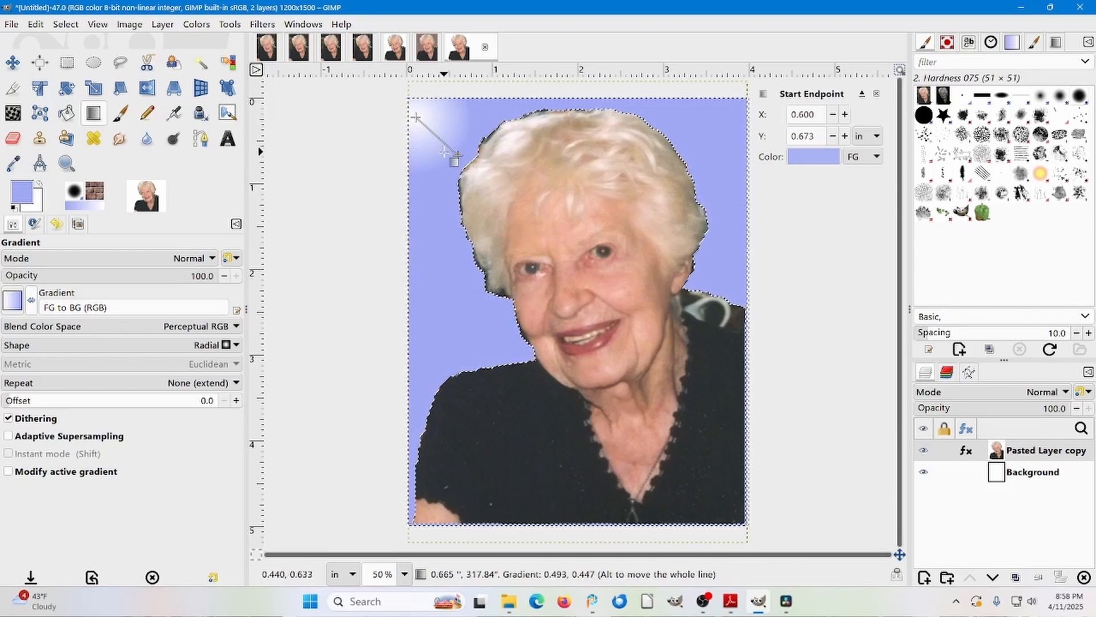
key("Escape")
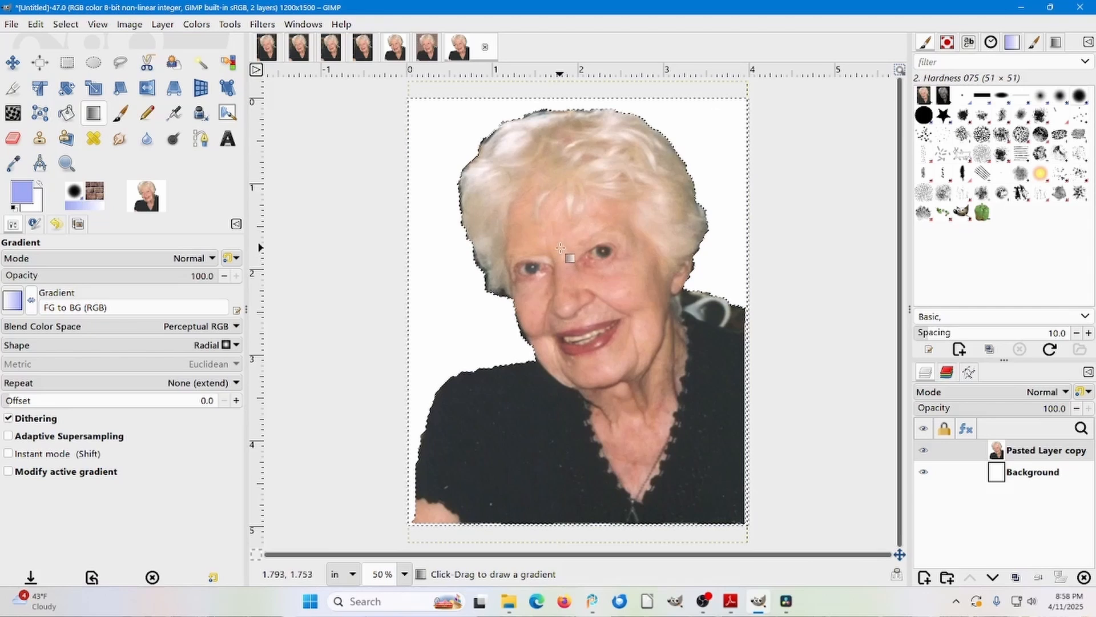
mouse_move(559, 249)
left_mouse_down()
mouse_move(420, 127)
mouse_move(399, 87)
mouse_move(451, 63)
mouse_move(587, 40)
mouse_move(648, 46)
left_mouse_up()
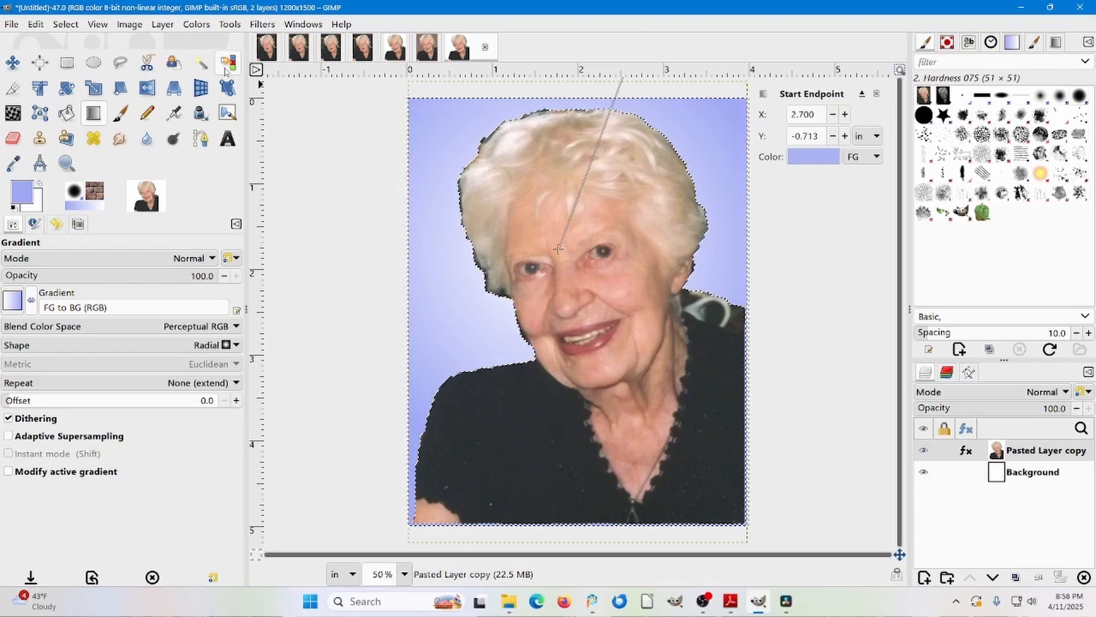
Commit the radial gradient background, look at the brick-background version and return to the white-background cut-out portrait
left_click(13, 63)
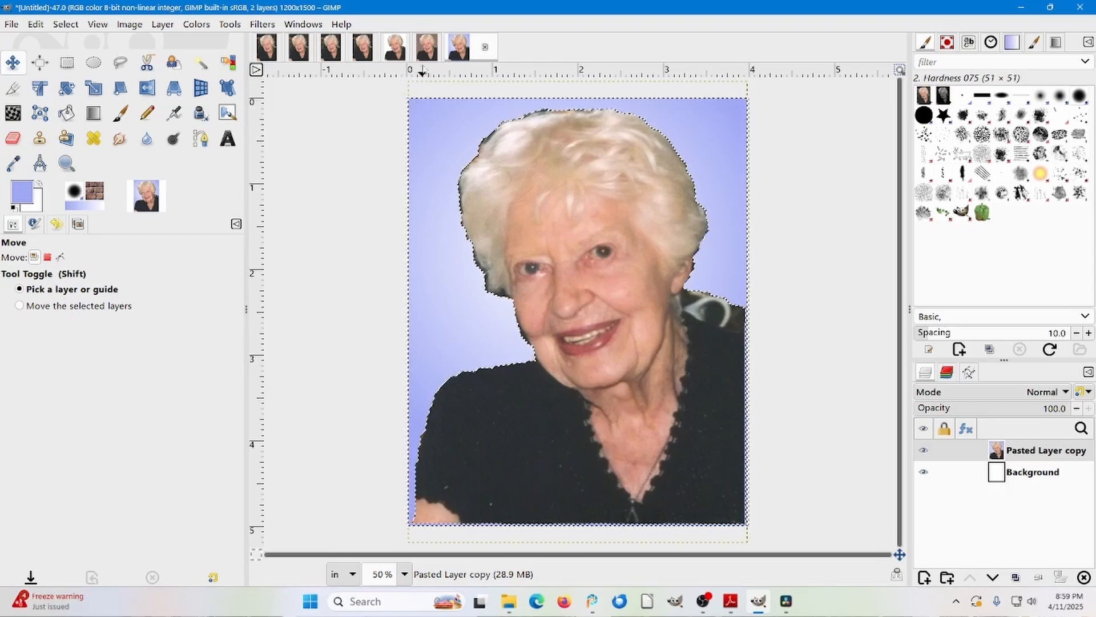
left_click(427, 51)
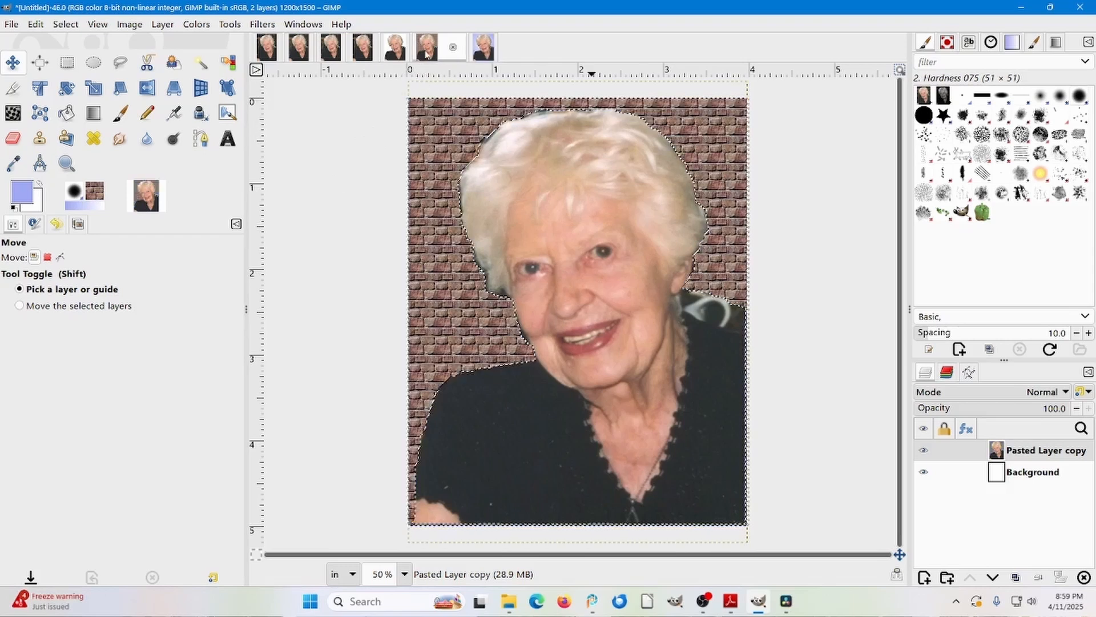
left_click(394, 48)
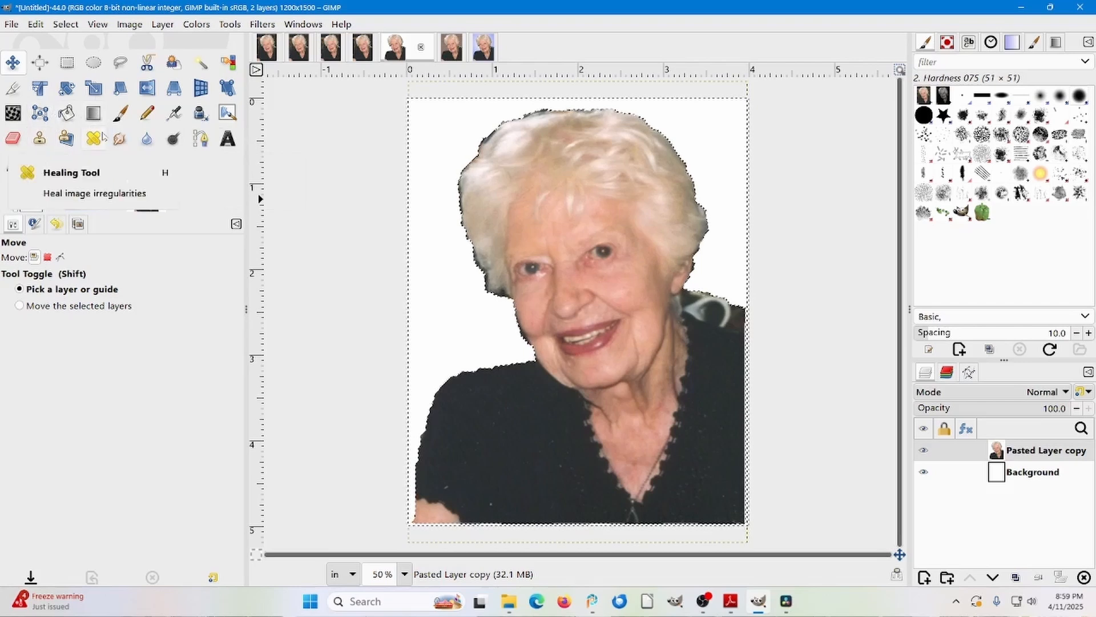
Clear the selection and set up the Clone tool with brush size 48, sampling the plain black blouse as the source
left_click(40, 138)
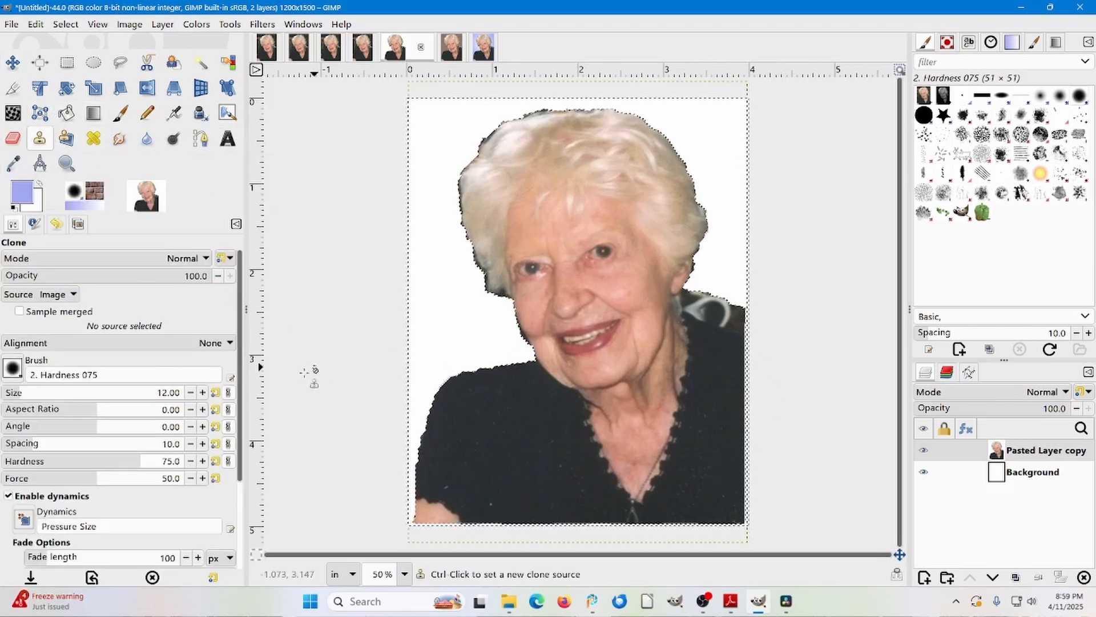
left_click(203, 392)
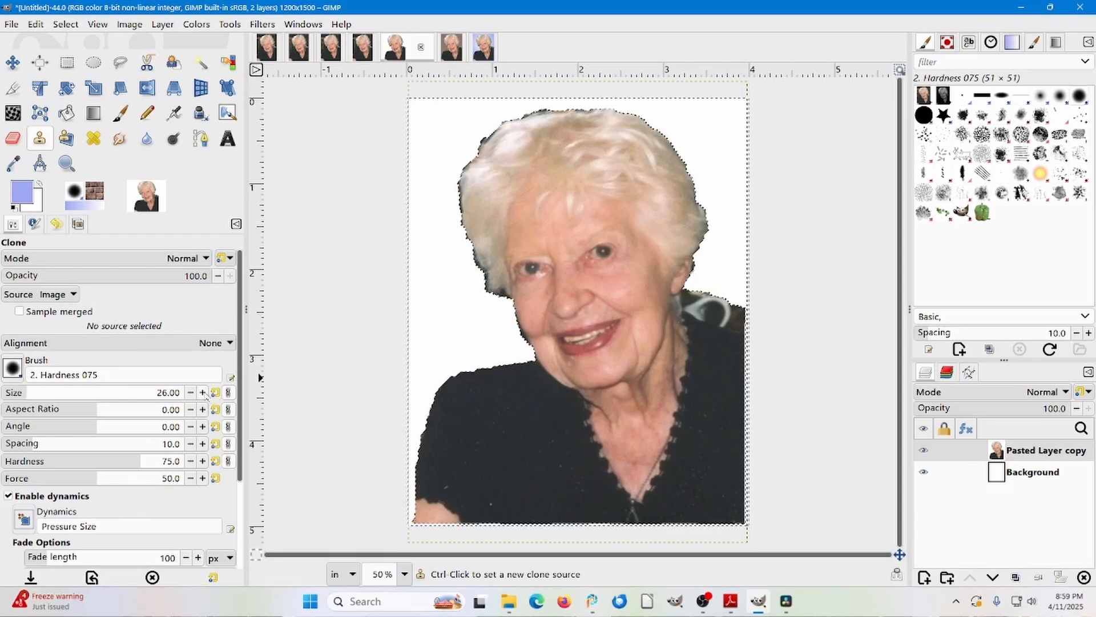
left_click(202, 393)
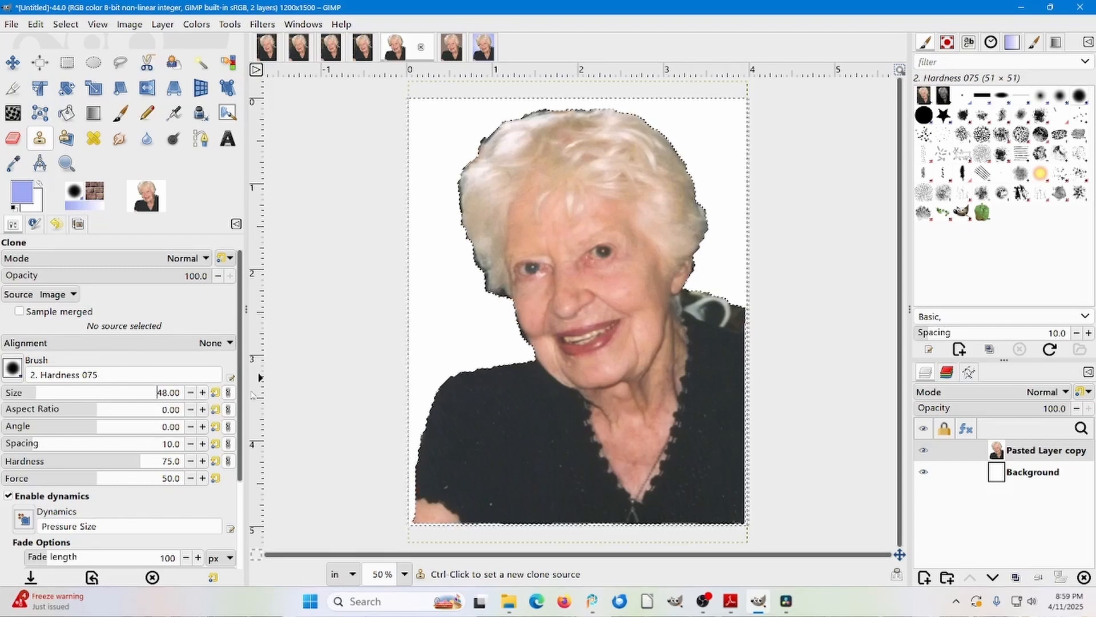
left_click(452, 405, "ctrl")
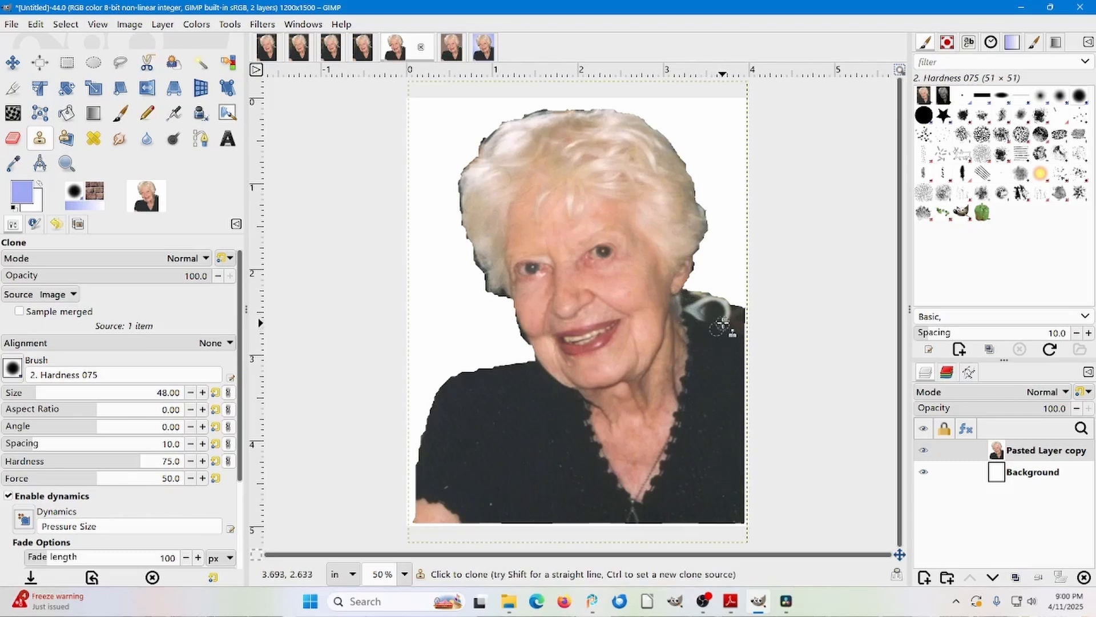
Clone black fabric over the grey looped pattern beside the neck and white background over the dark remnants along that shoulder's upper edge
left_click_drag(728, 309, 707, 310)
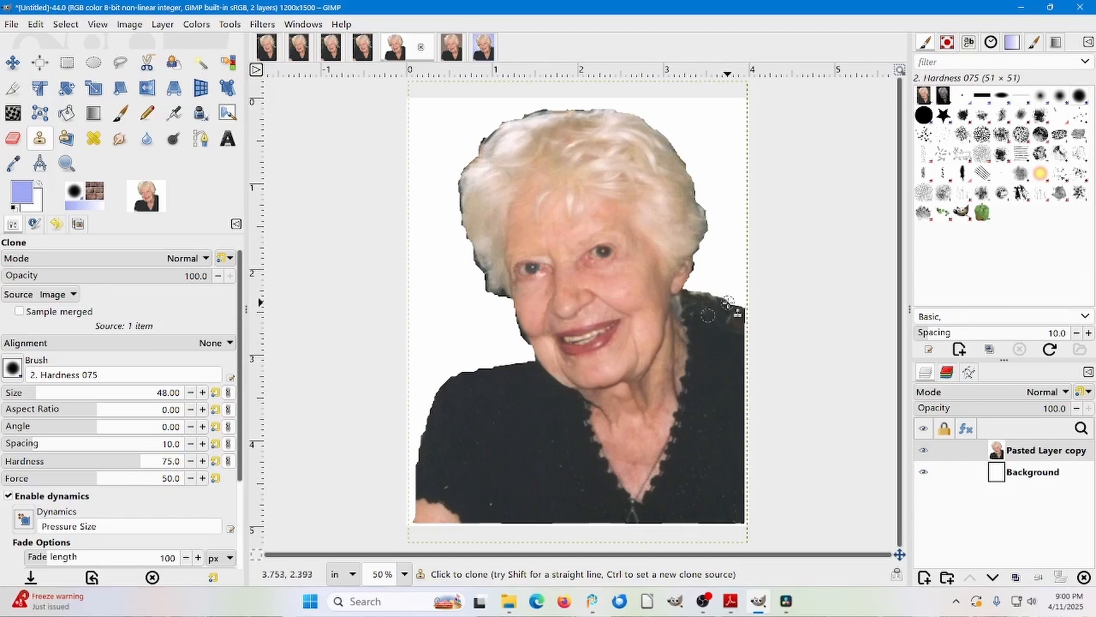
left_click_drag(728, 301, 707, 299)
mouse_move(705, 288)
left_mouse_down()
mouse_move(692, 298)
mouse_move(749, 316)
mouse_move(740, 312)
left_mouse_up()
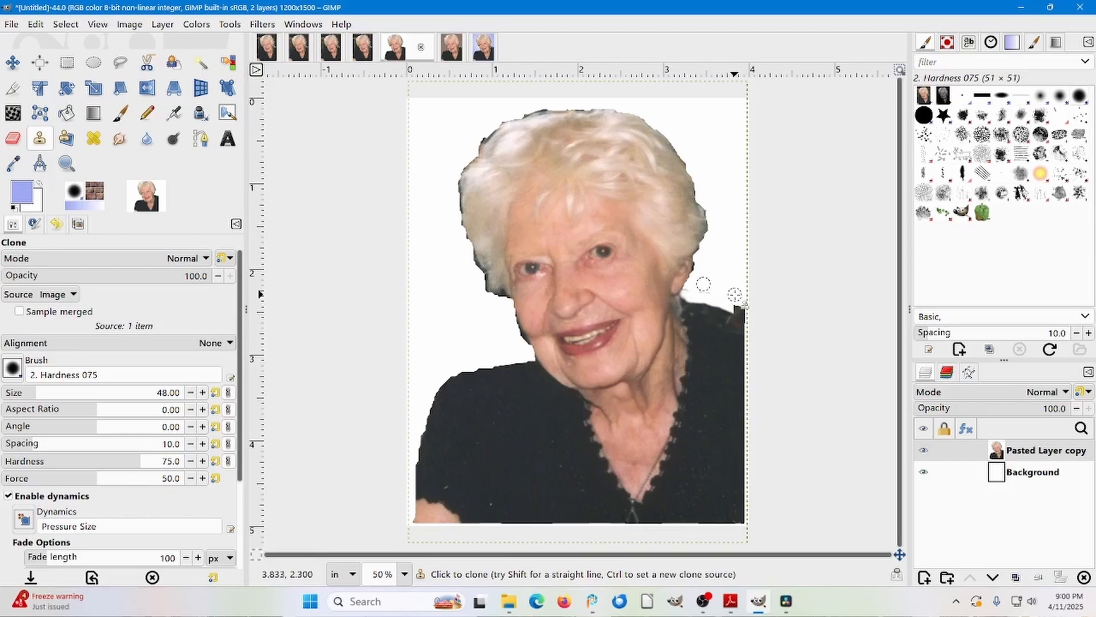
left_click(735, 301)
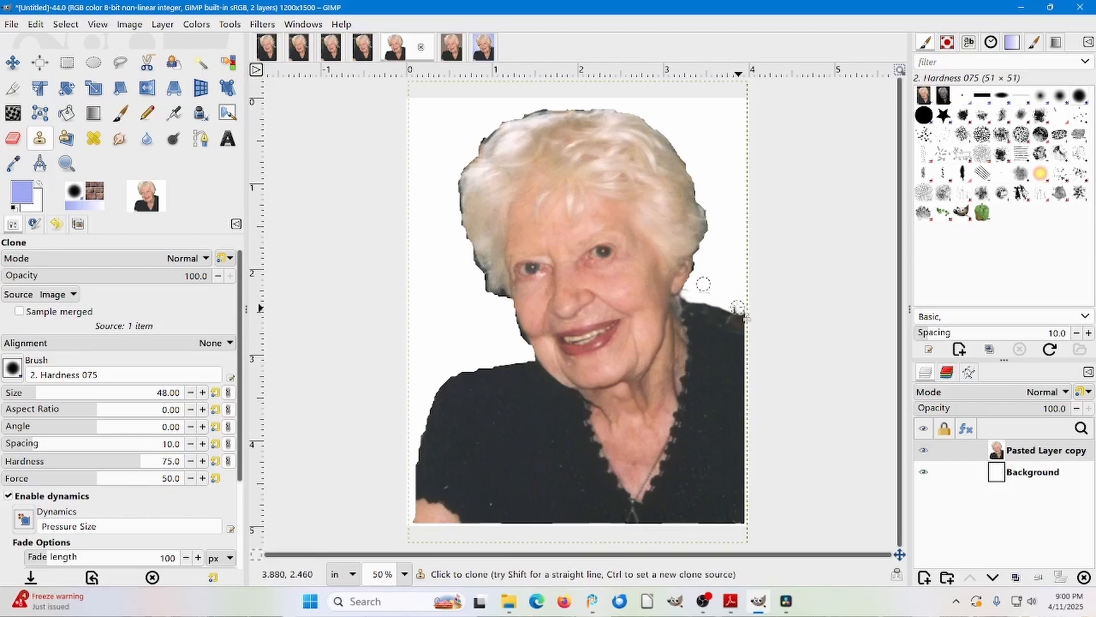